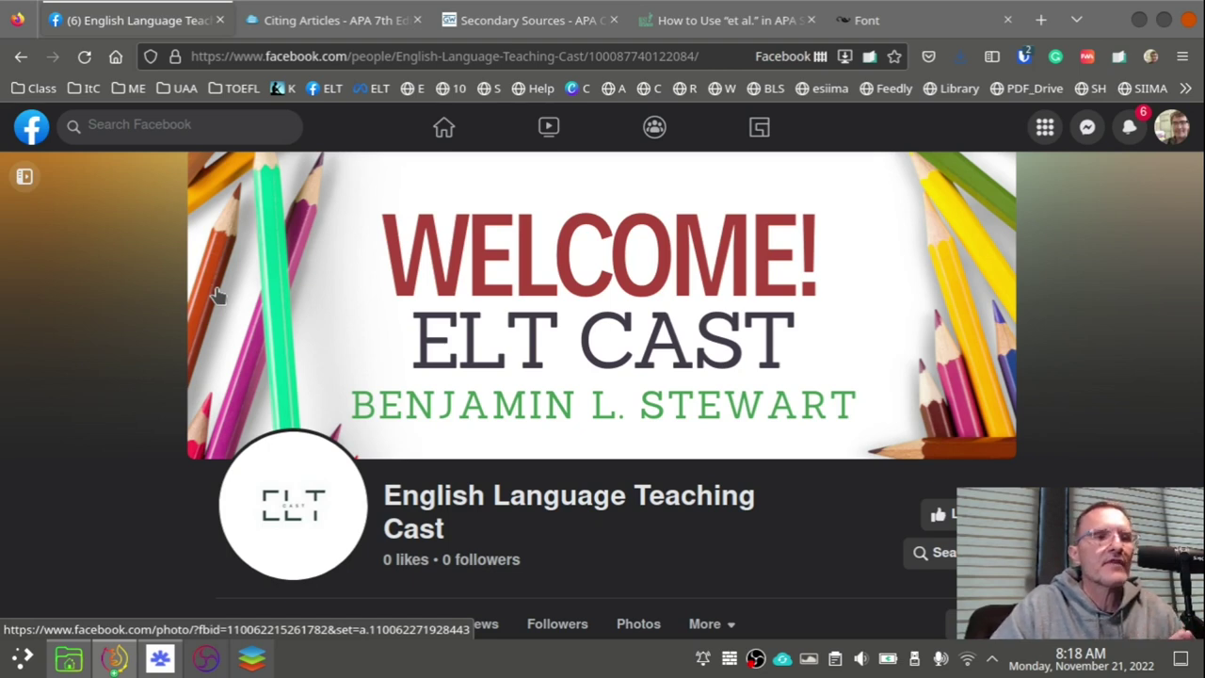
Step: Switch to RemNote and review the Dos list in the academic writing notes
click(160, 658)
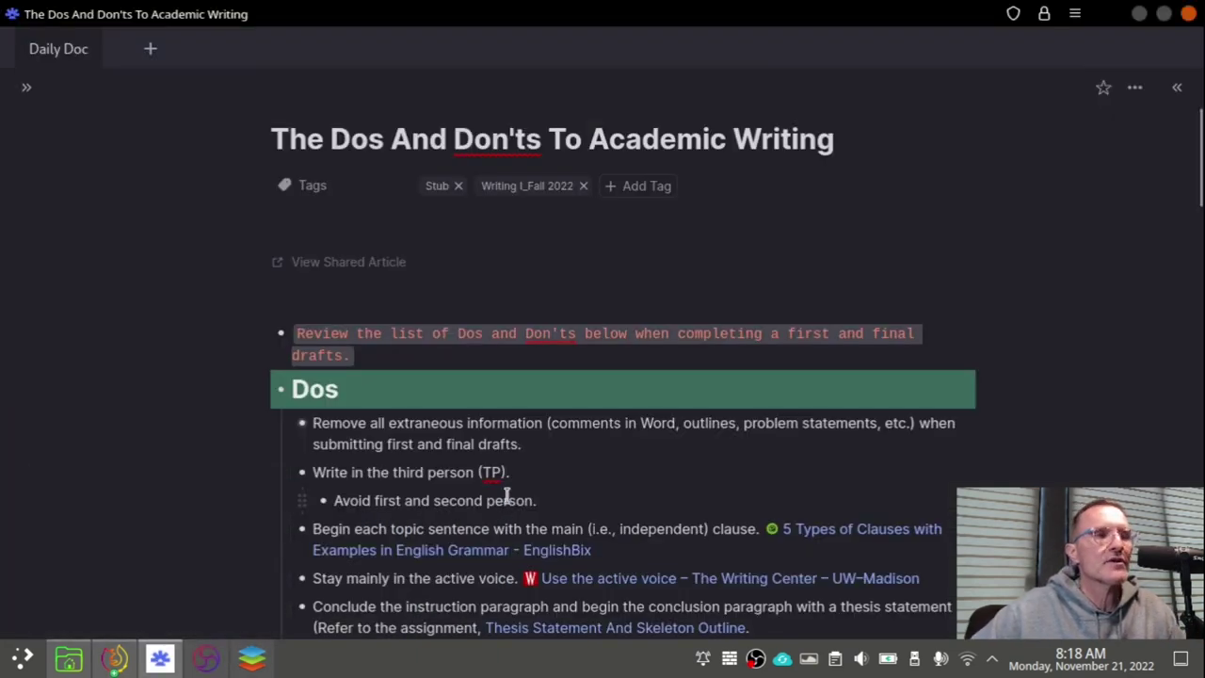
scroll(506, 494, down, 4)
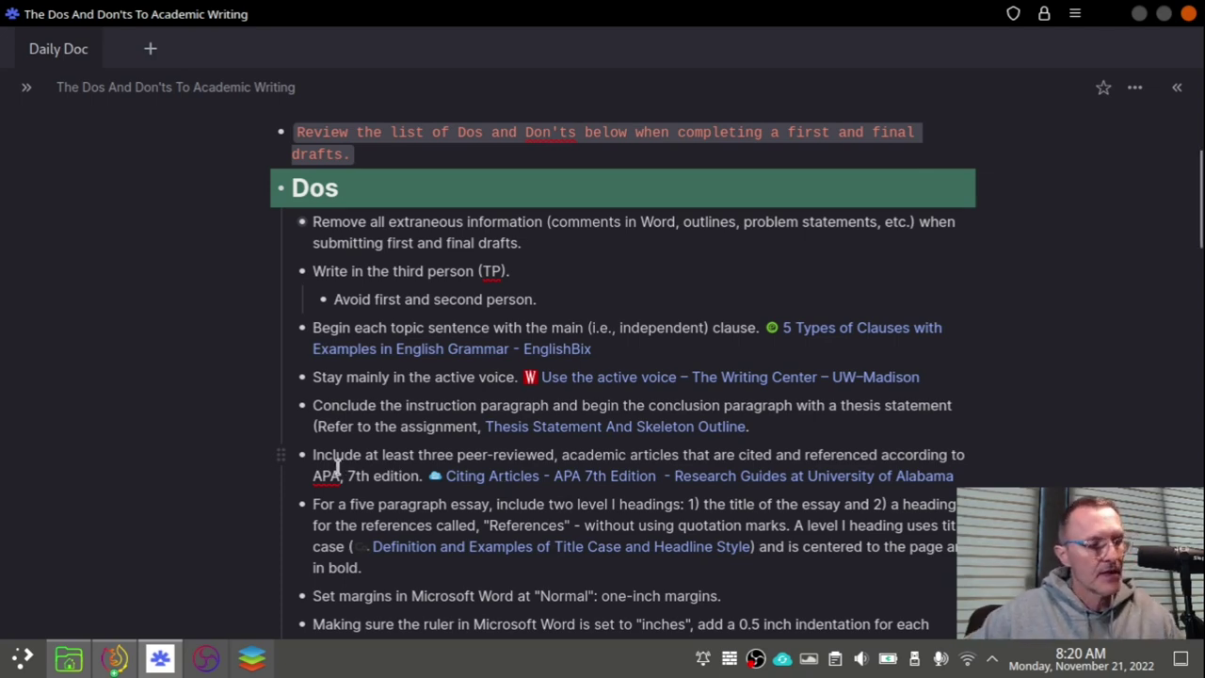
Step: Switch to the essay in ONLYOFFICE and centre its title line, undoing the link accidentally pasted over it
click(251, 664)
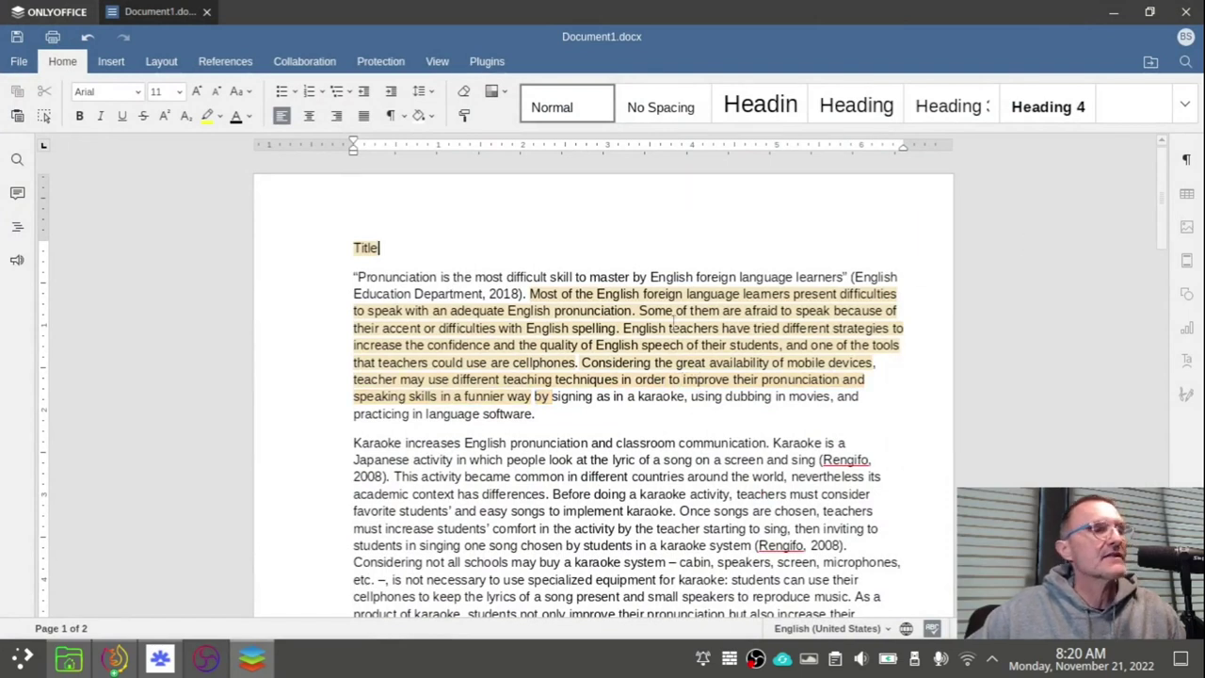
scroll(617, 311, down, 1)
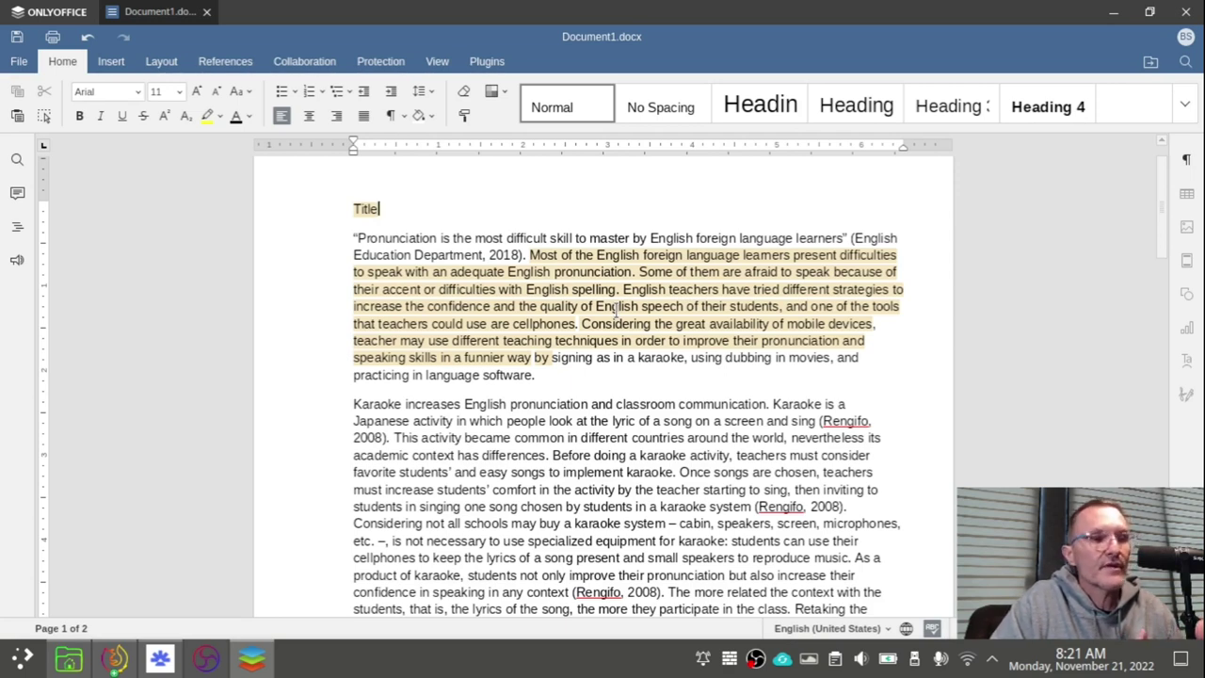
click(366, 208)
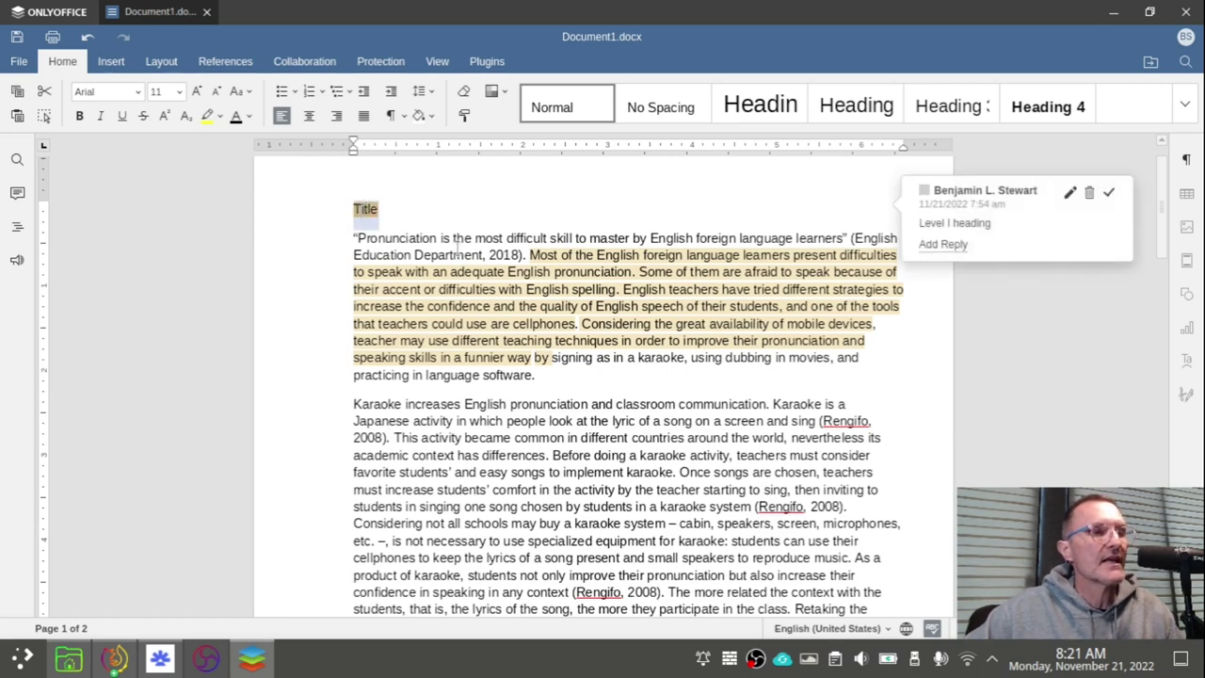
click(310, 116)
text(https://youtu.be/8tNrUFI4Vo)
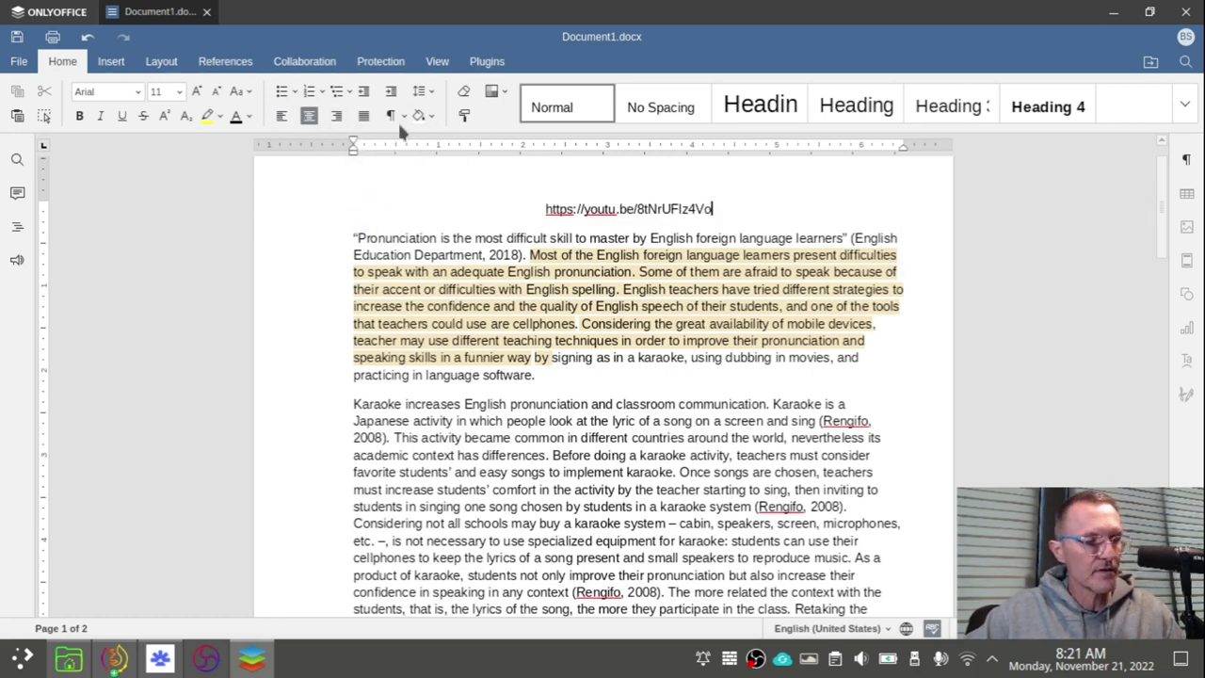
key(ctrl+z)
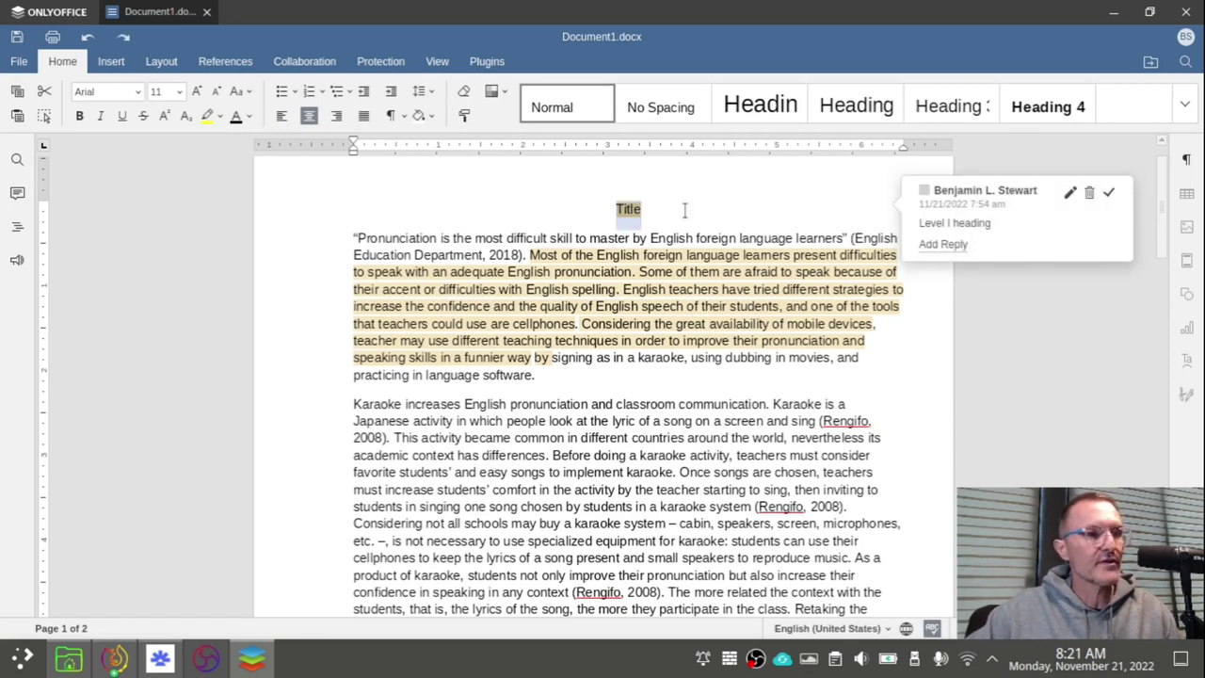
triple_click(657, 211)
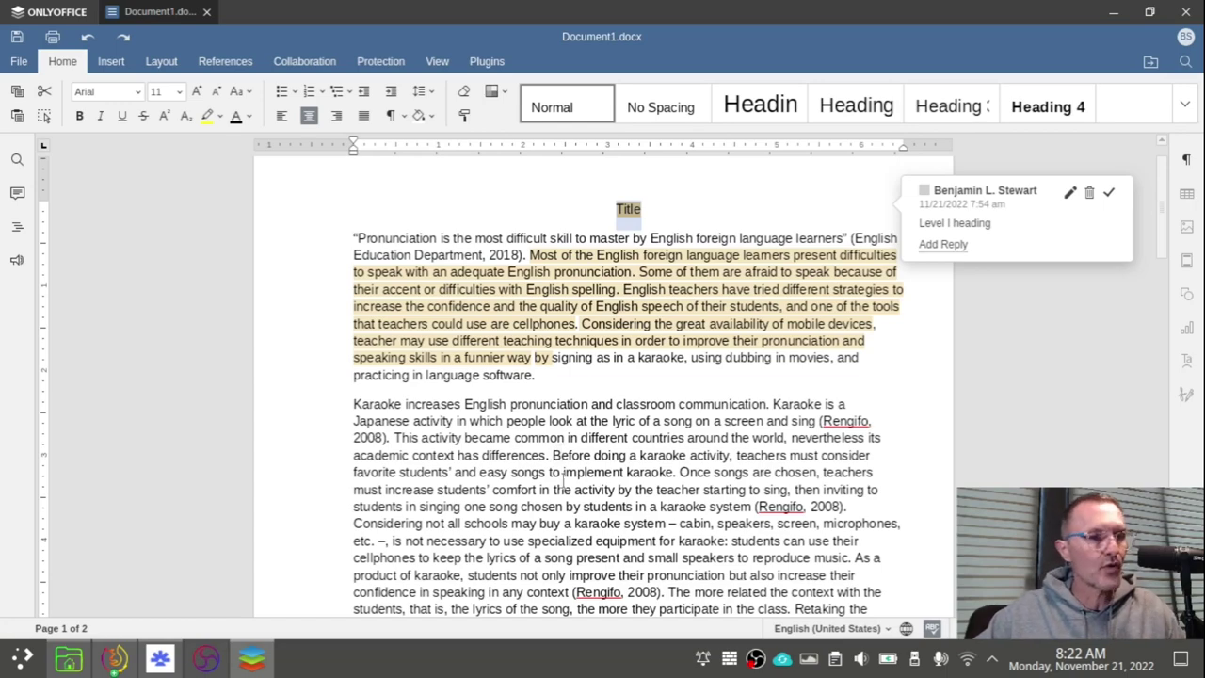
Step: Review the comments on the thesis statement's parts, from "Considering the great availability of mobile devices" through the word "by"
mouse_move(114, 660)
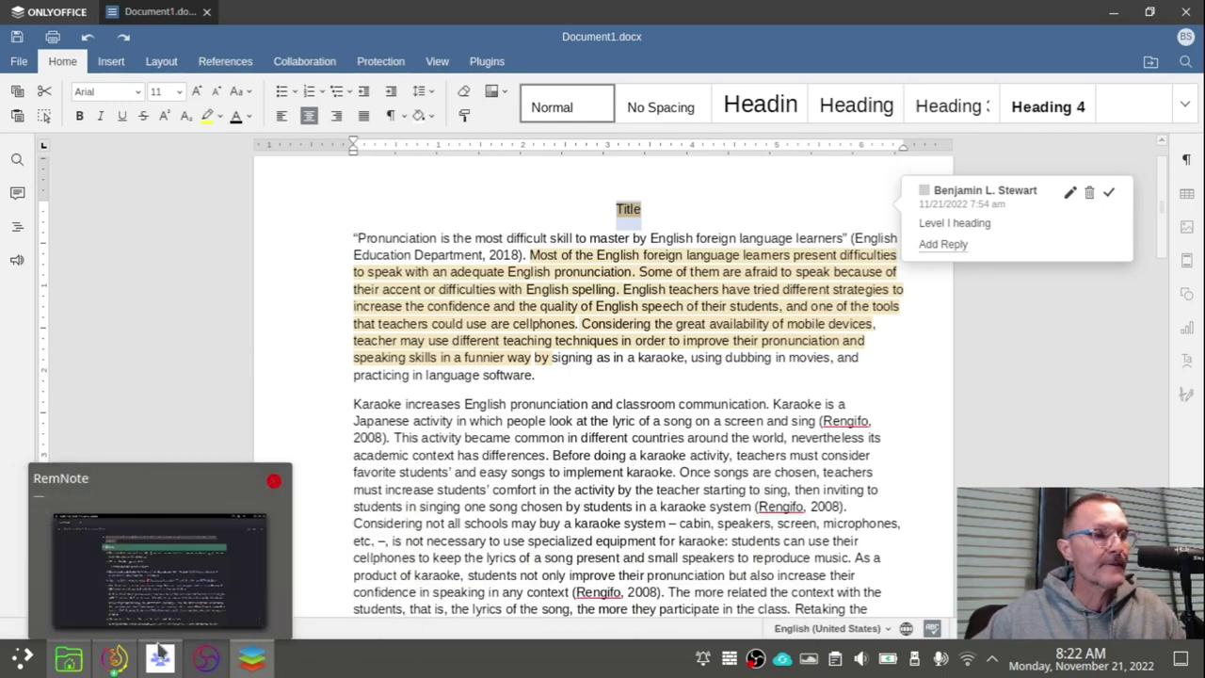
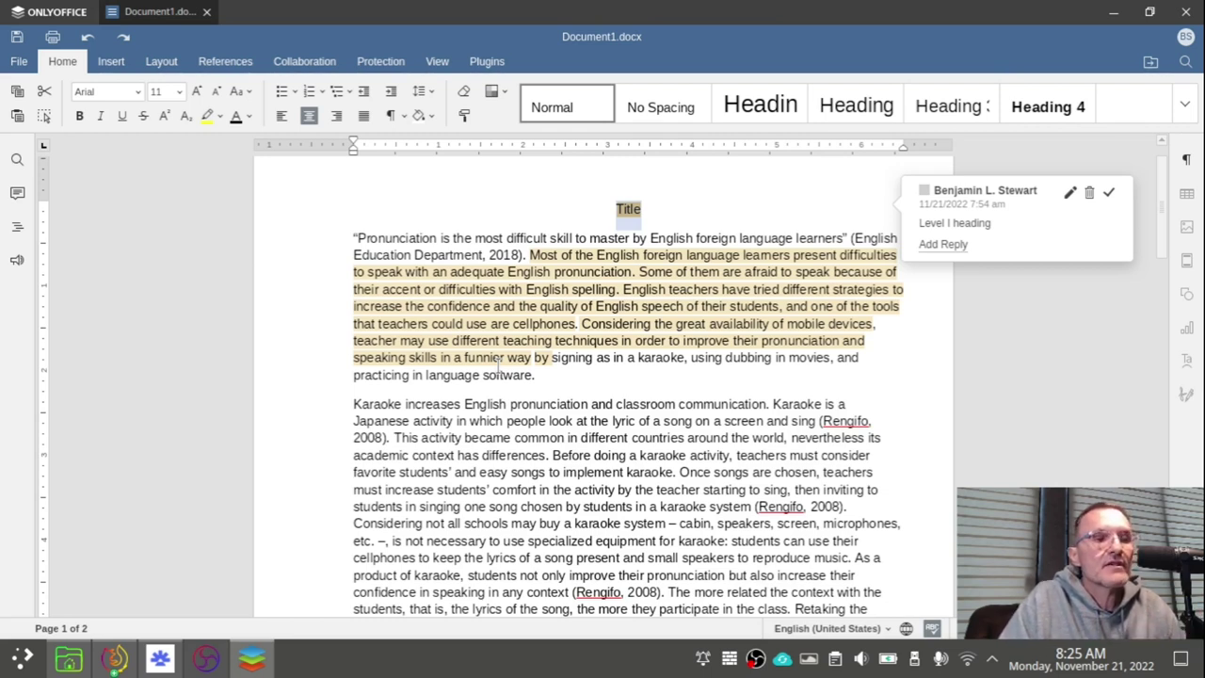
click(544, 376)
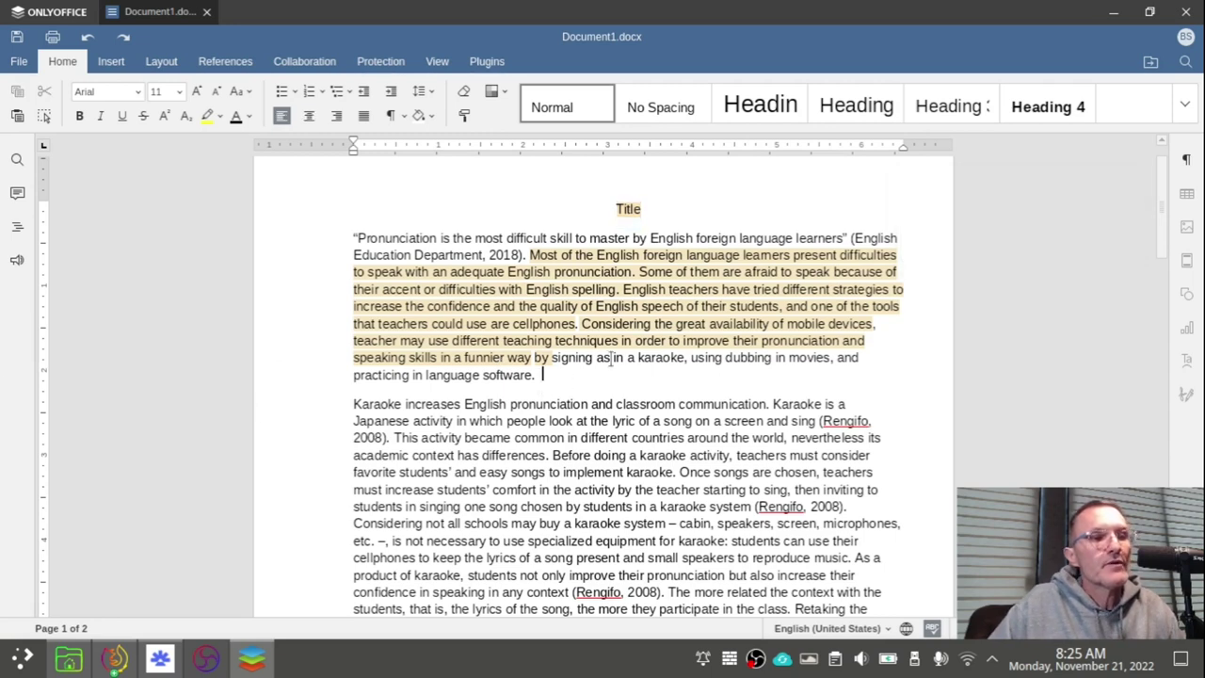
drag(581, 324, 872, 324)
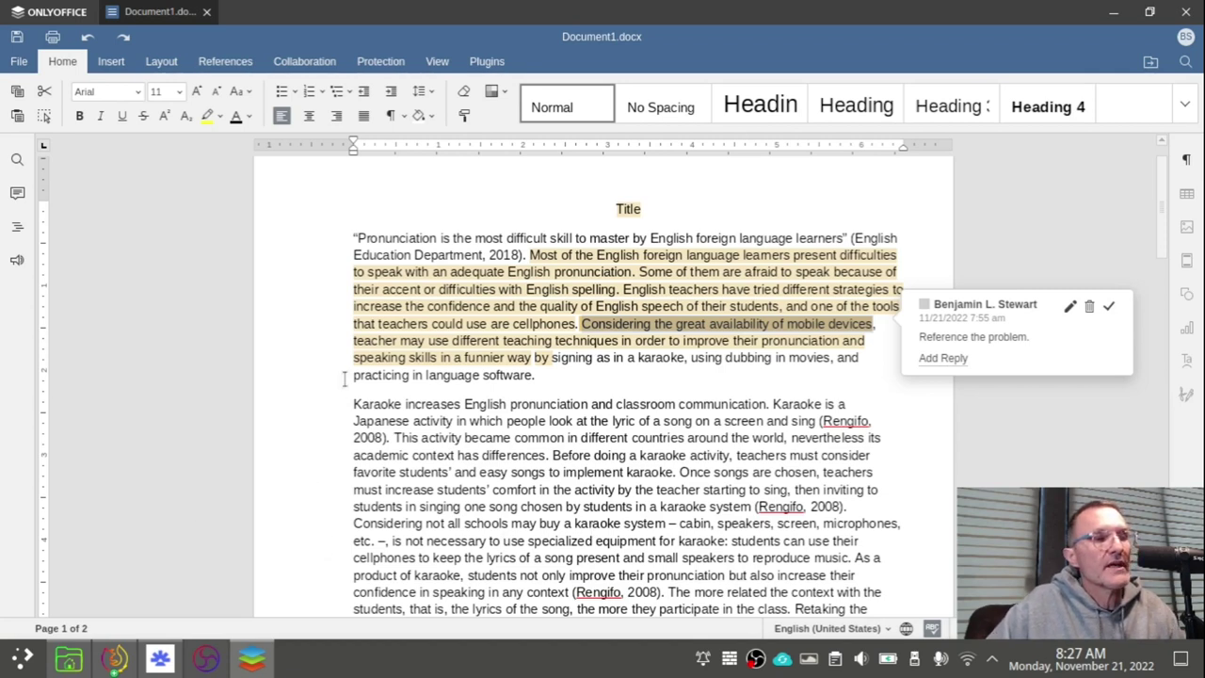
double_click(374, 341)
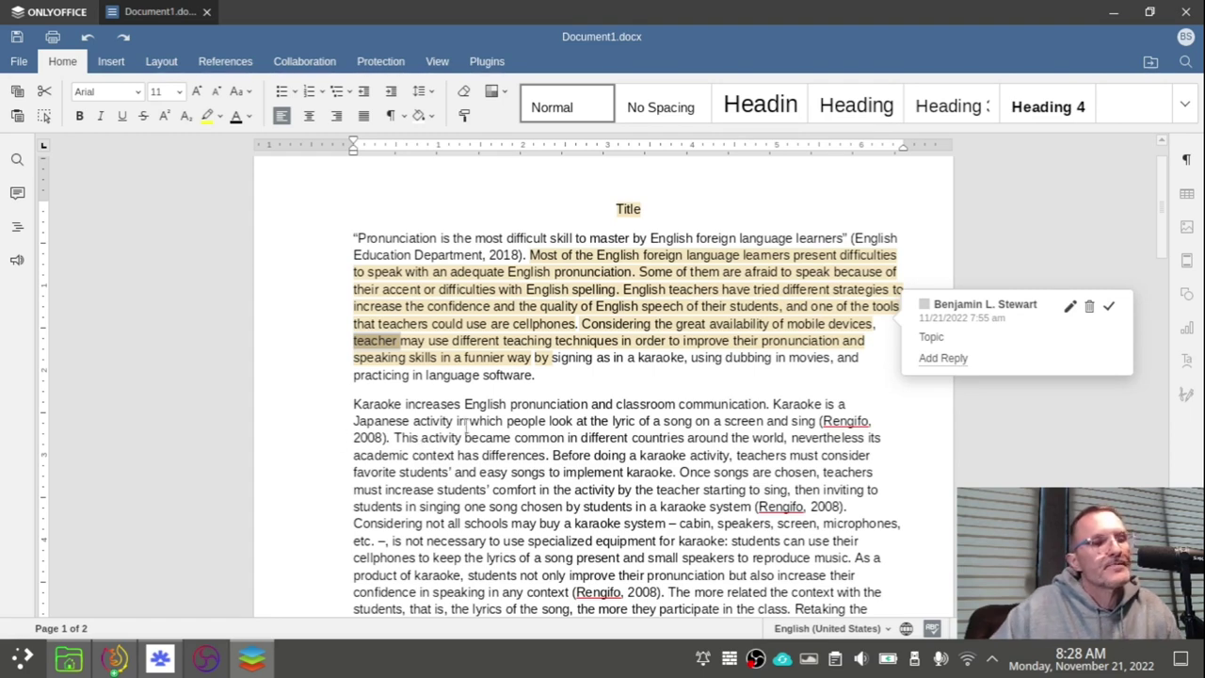
click(499, 375)
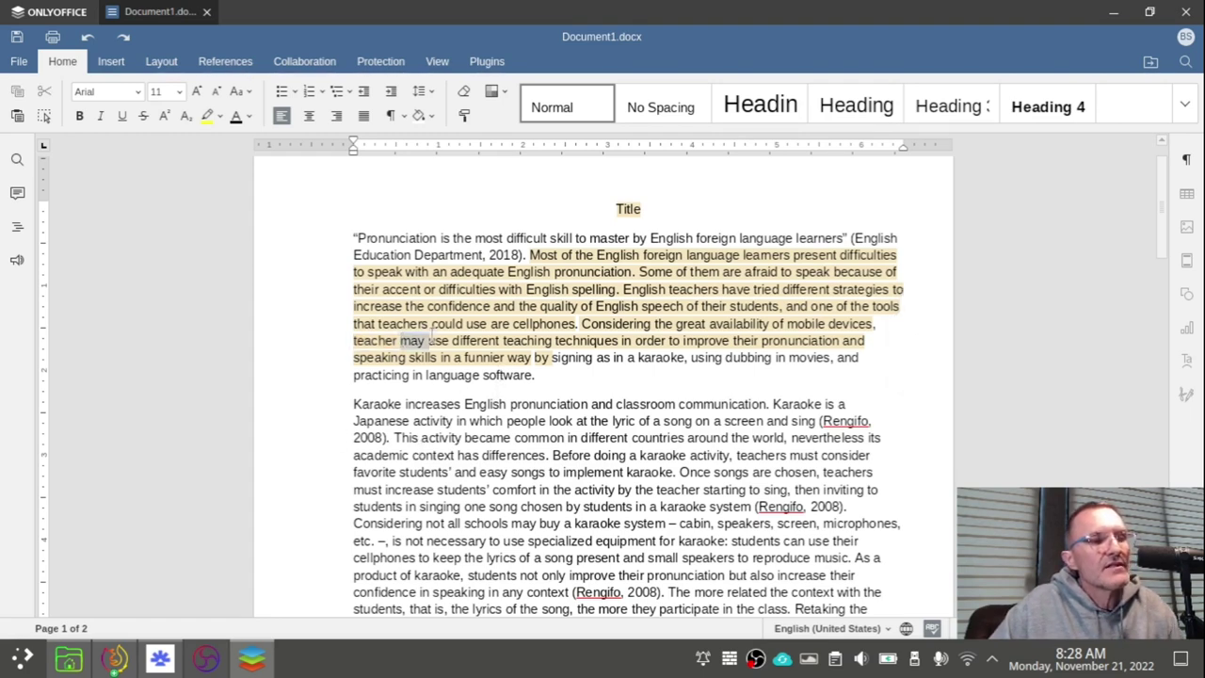
drag(402, 341, 442, 357)
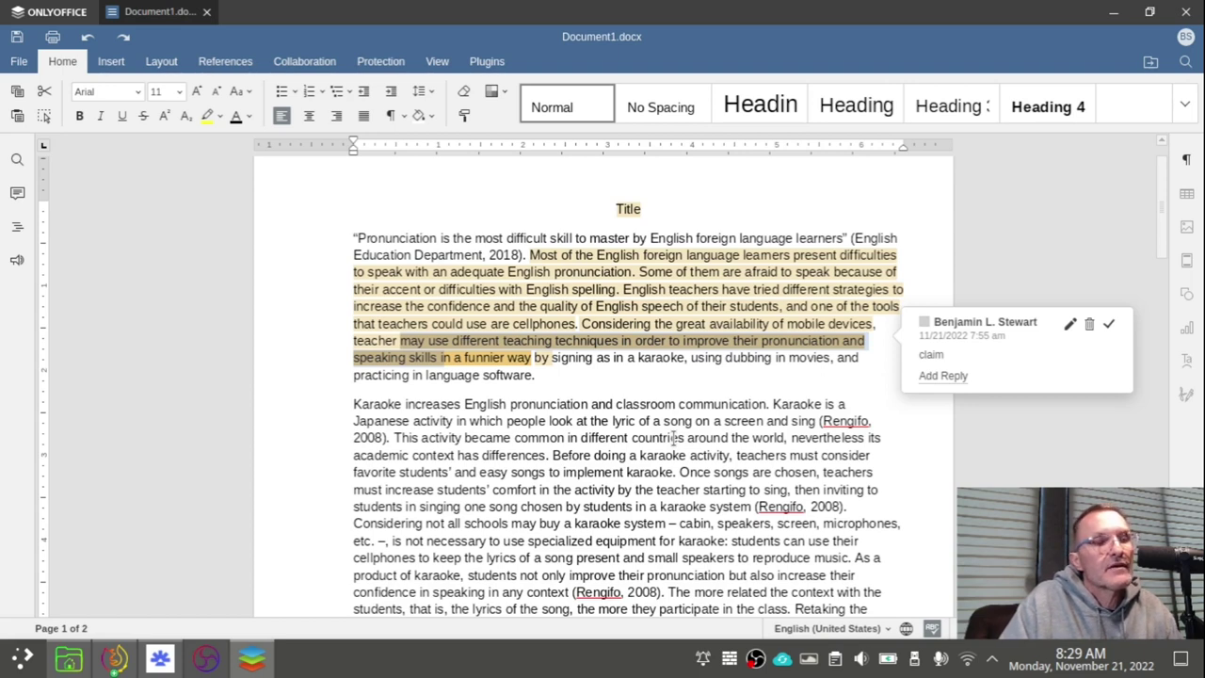
click(672, 438)
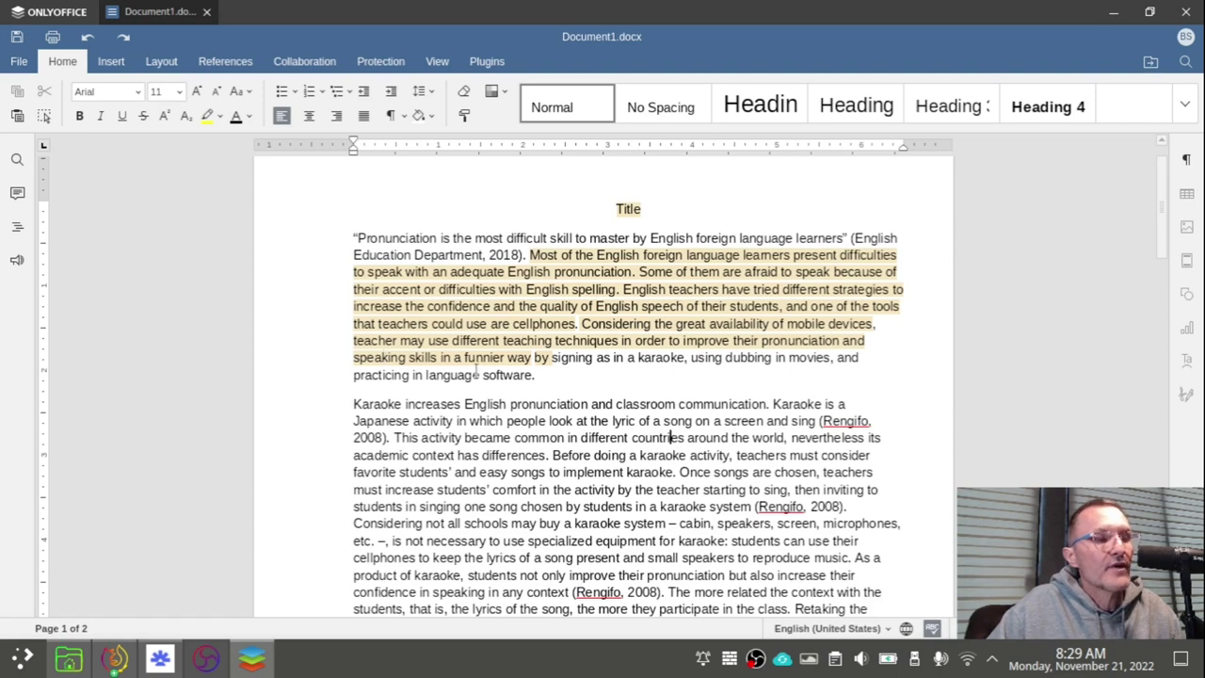
click(541, 358)
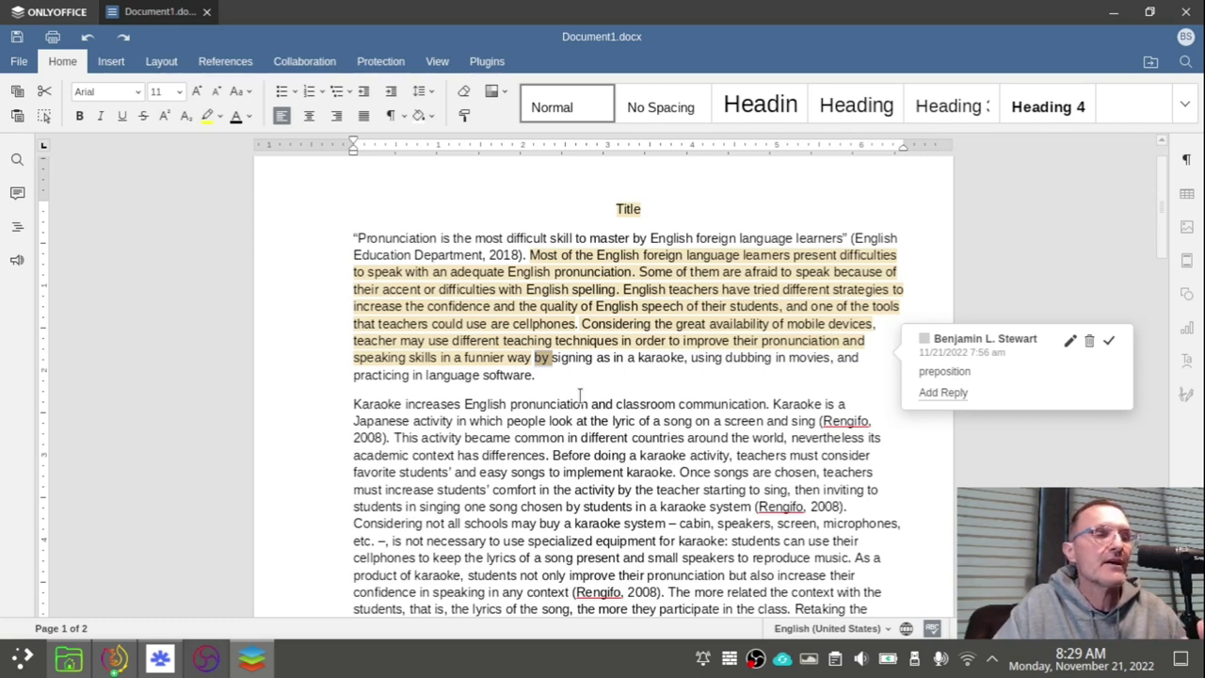
Step: Examine the thesis statement's three supporting ideas by selecting the karaoke, movie dubbing and language software phrases in turn
click(553, 357)
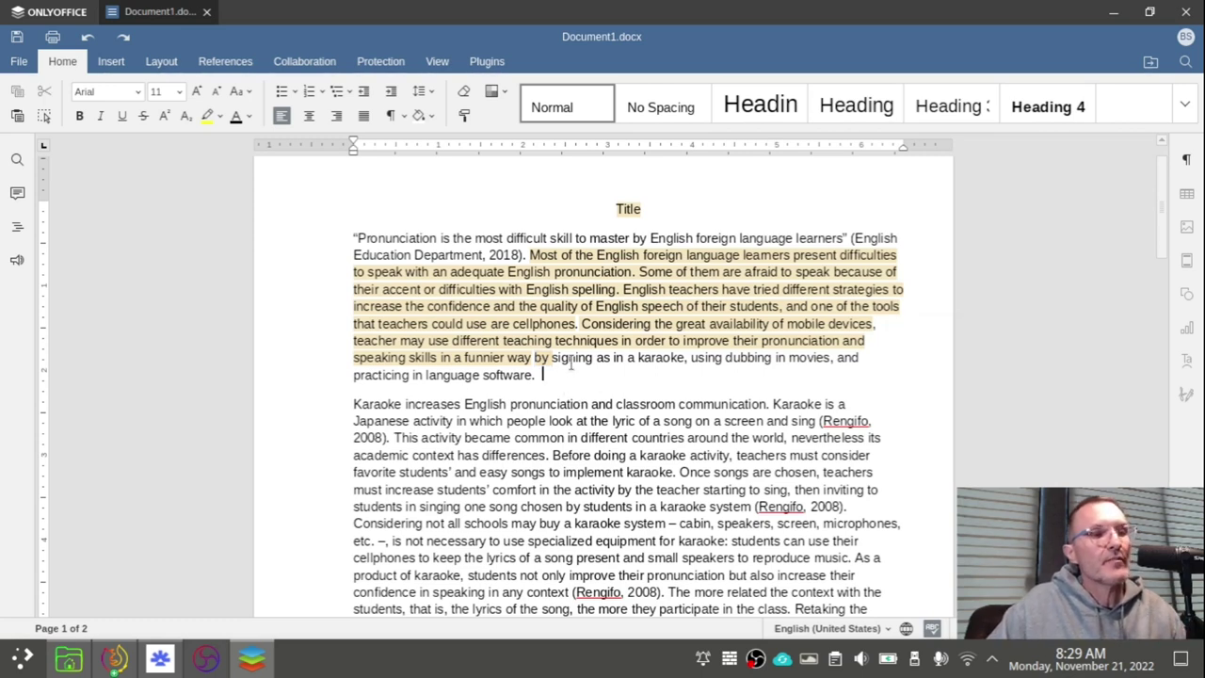
drag(553, 358, 686, 359)
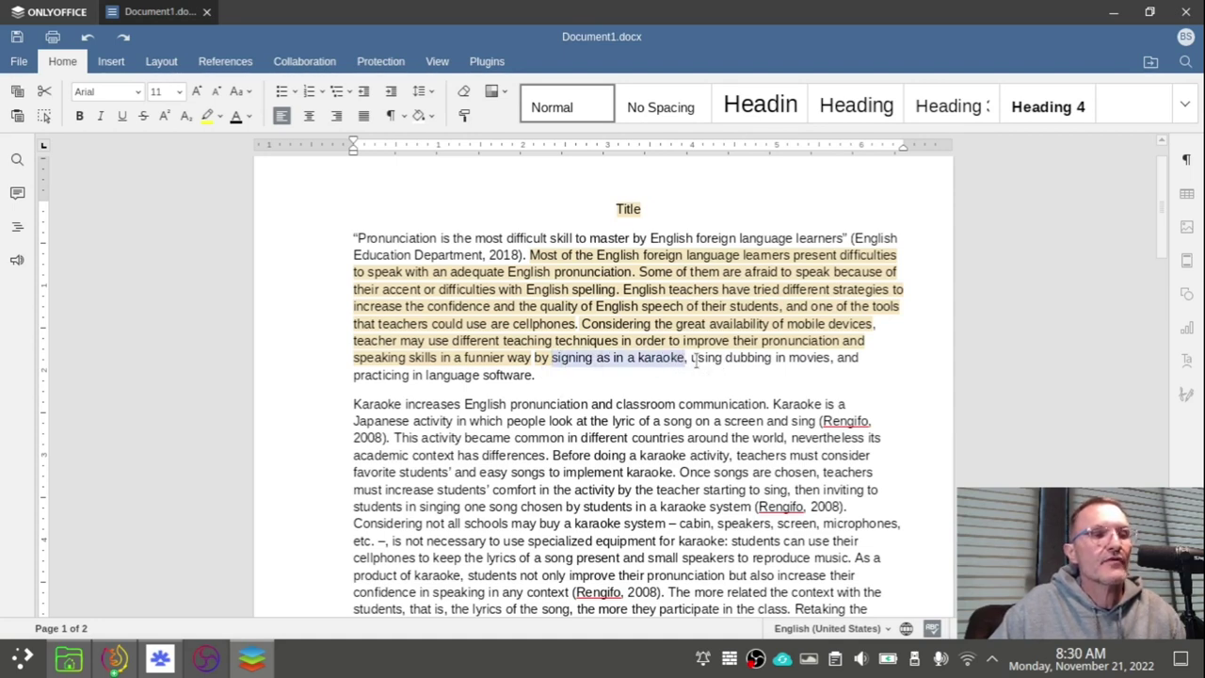
click(836, 358)
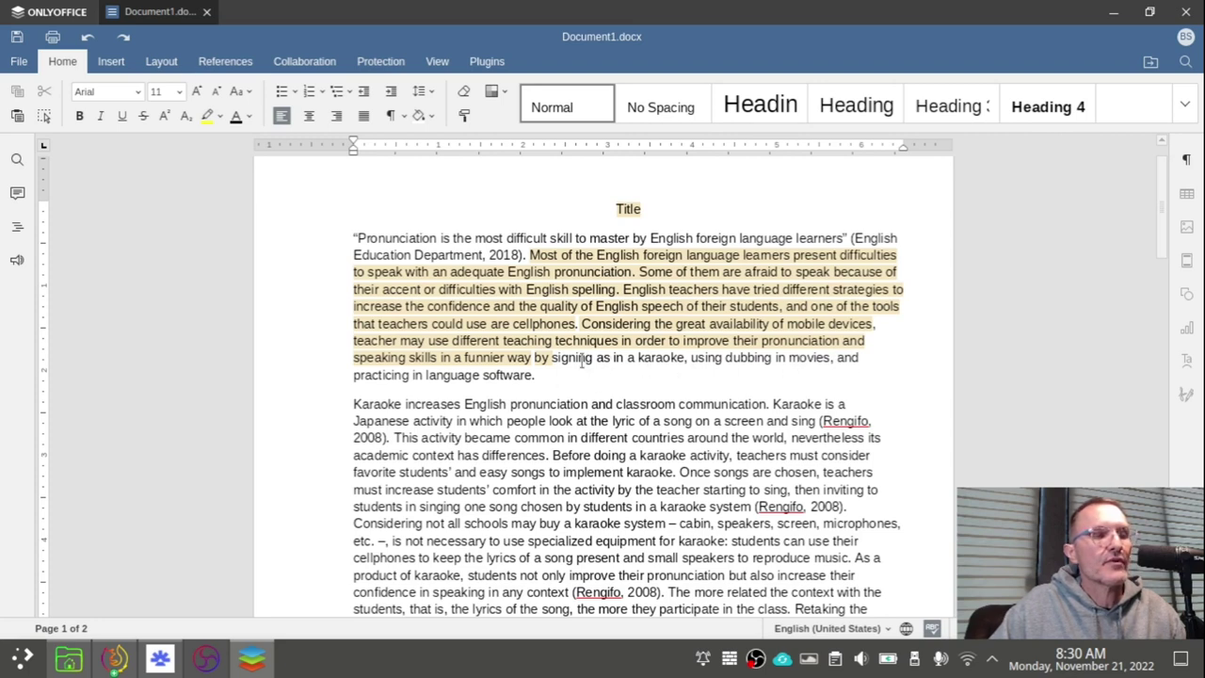
drag(566, 361, 828, 359)
double_click(662, 358)
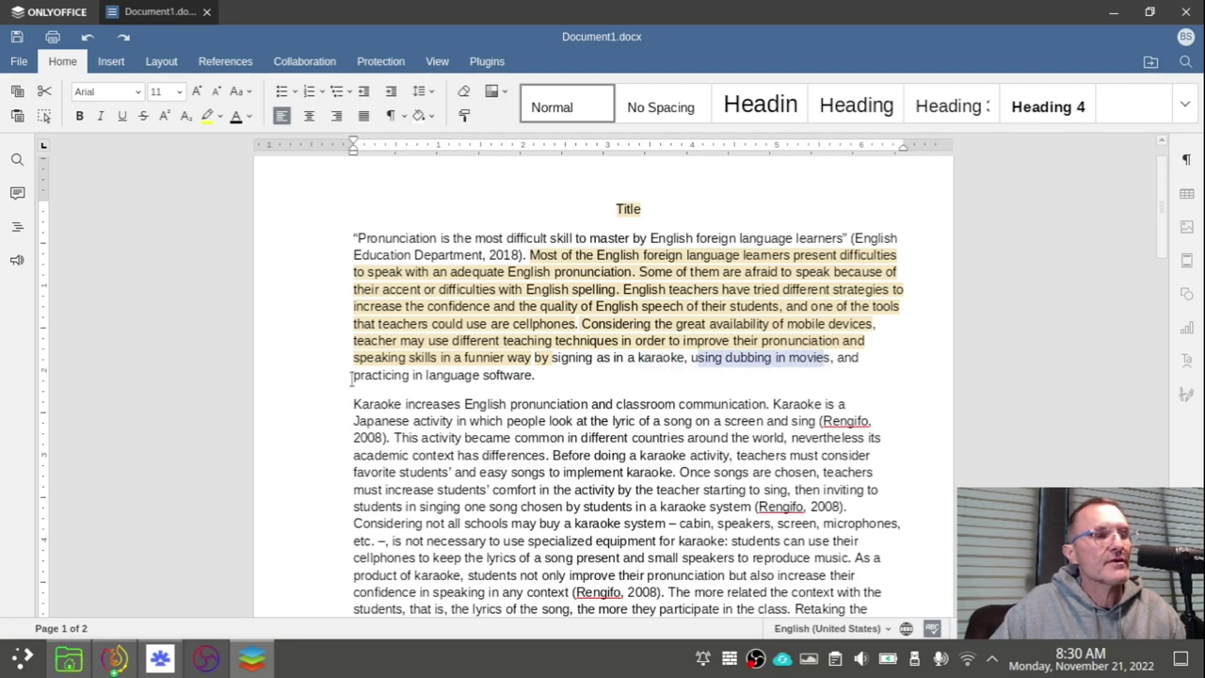
drag(350, 376, 522, 379)
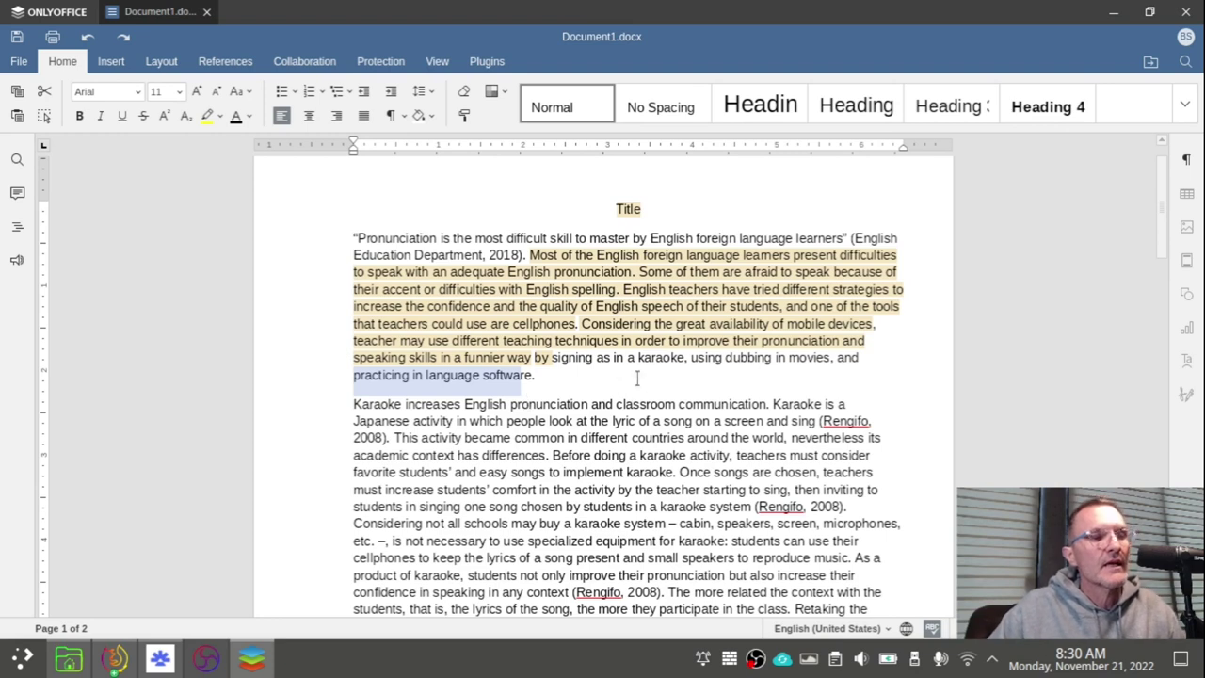
Step: Compare the thesis statement's karaoke phrase with the topic sentence of the second paragraph by selecting each of them
drag(551, 359, 680, 362)
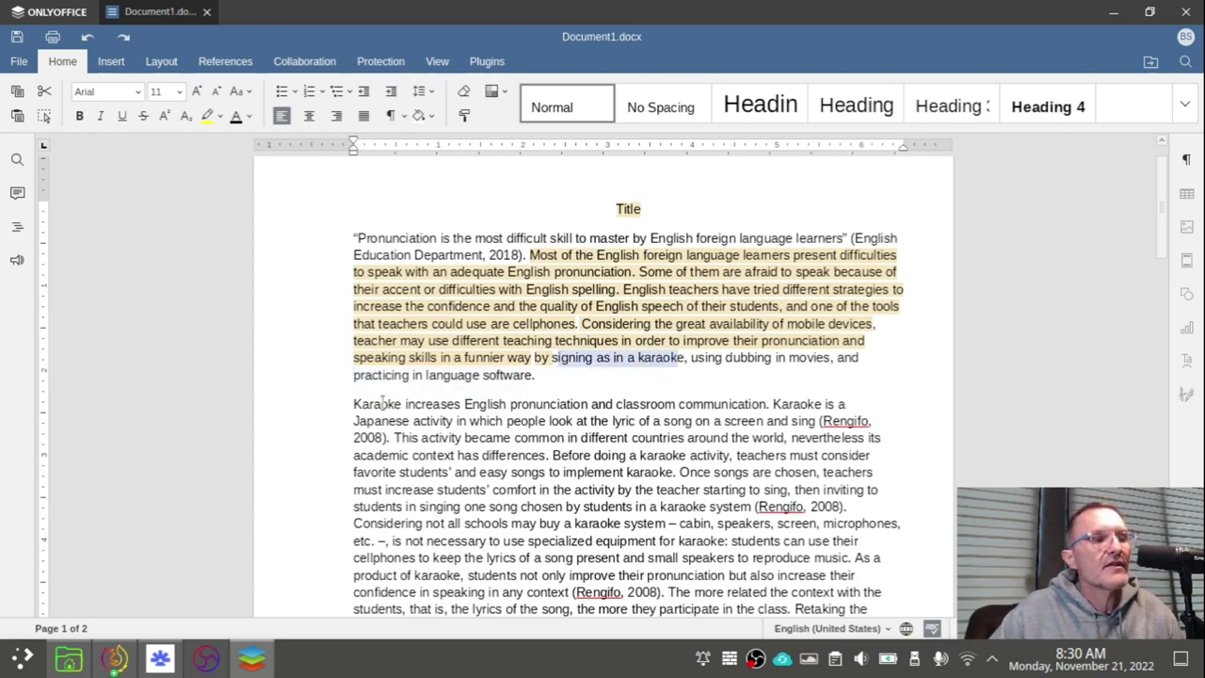
drag(355, 404, 768, 406)
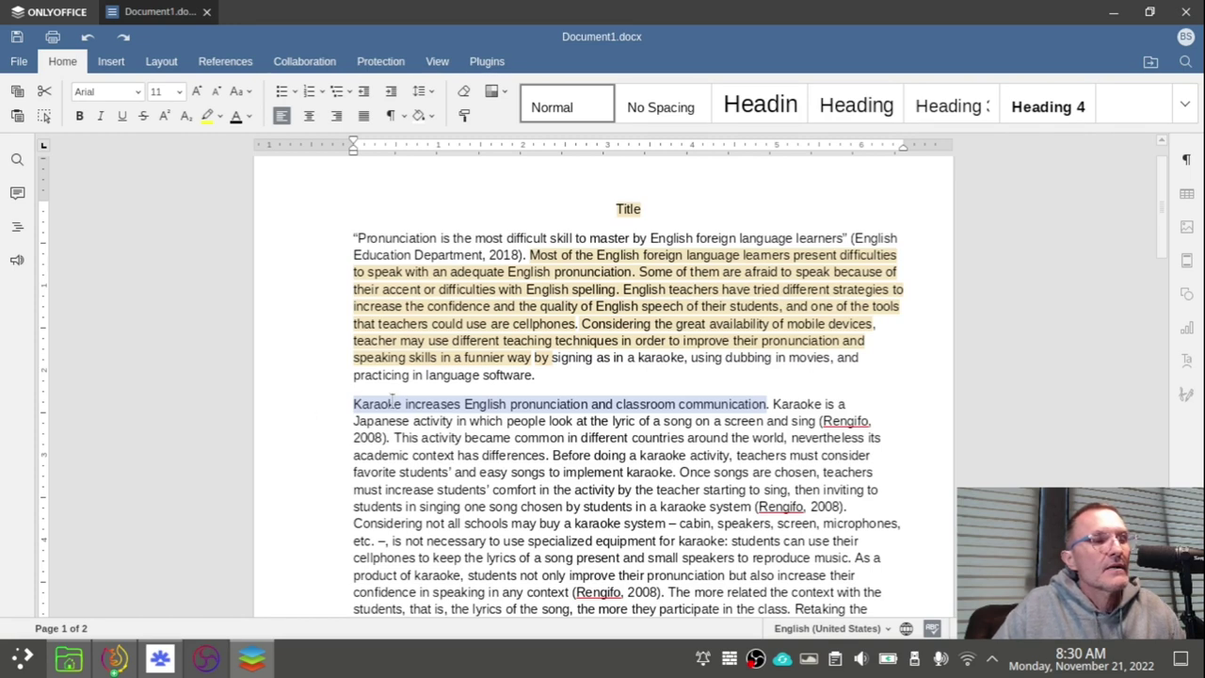
click(358, 407)
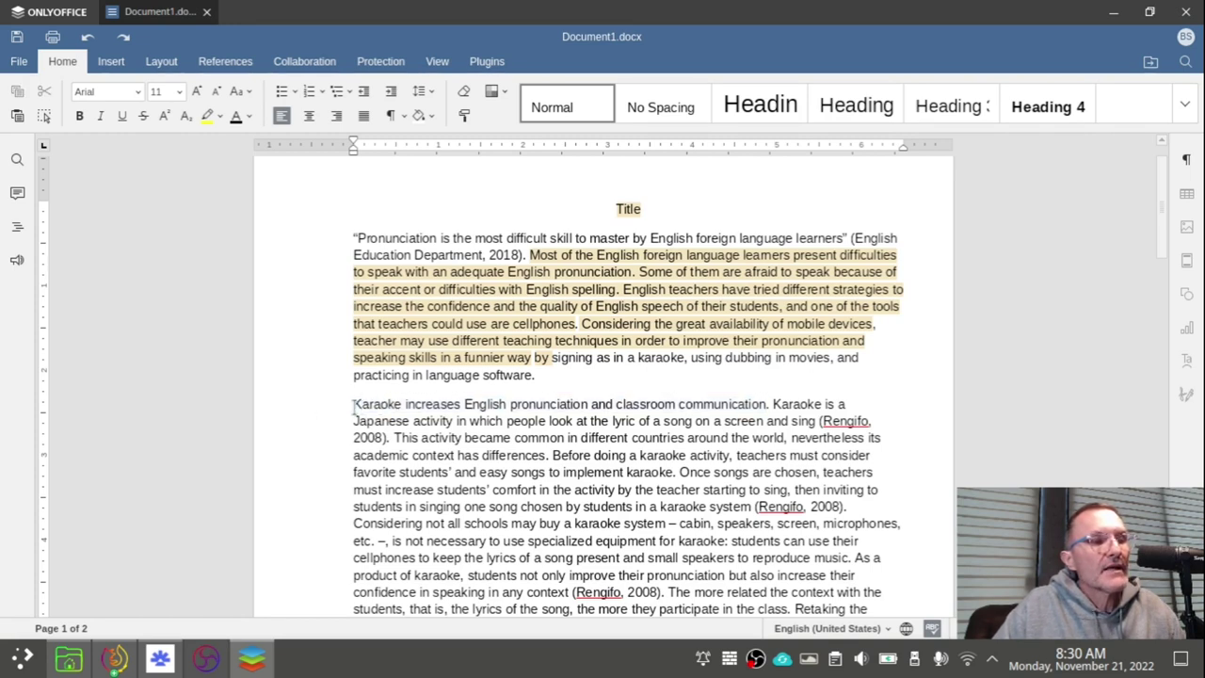
drag(355, 407, 769, 404)
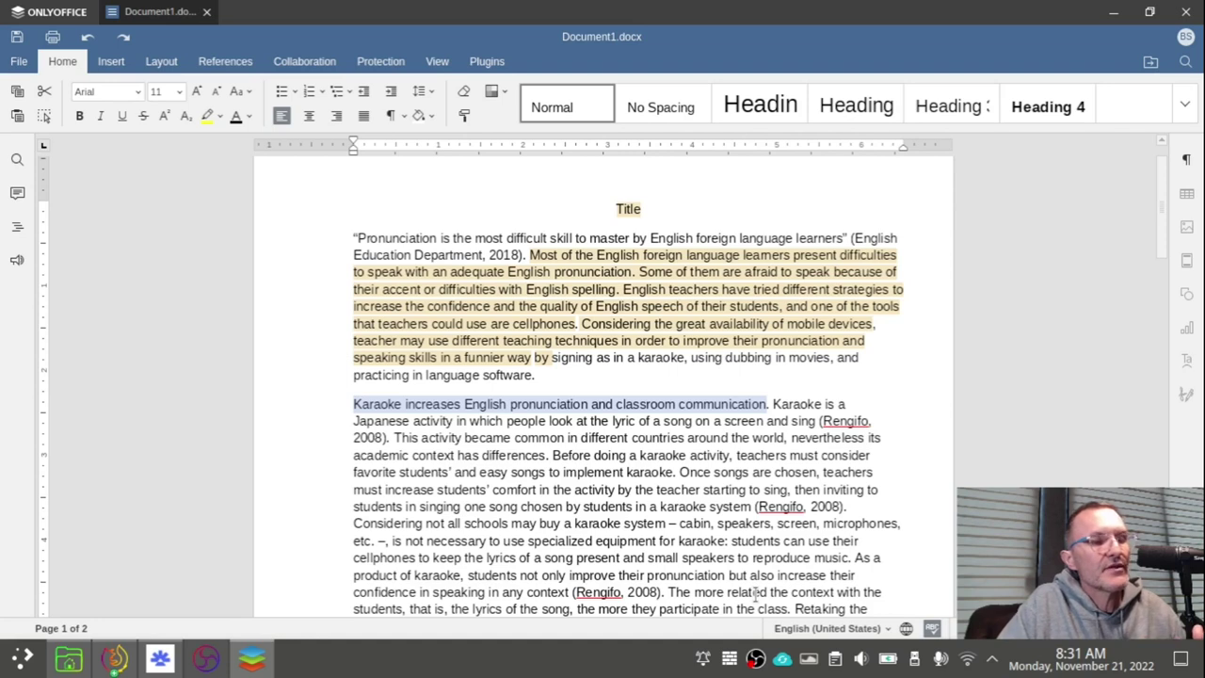
click(601, 358)
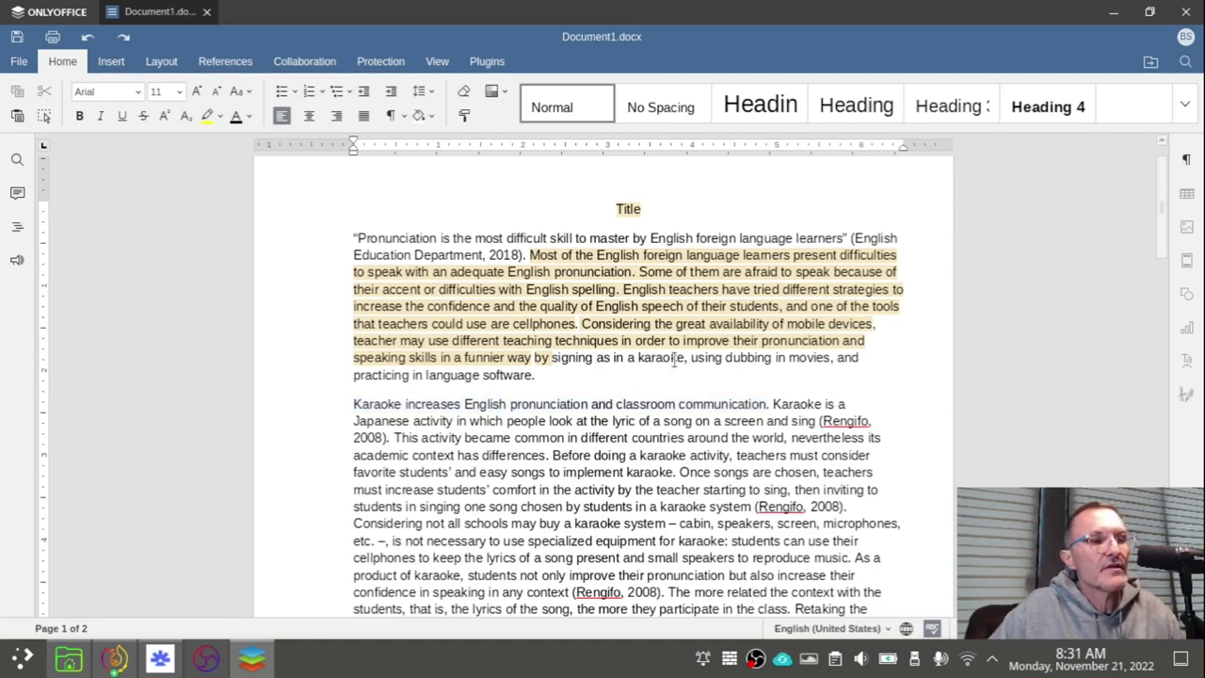
drag(684, 358, 596, 358)
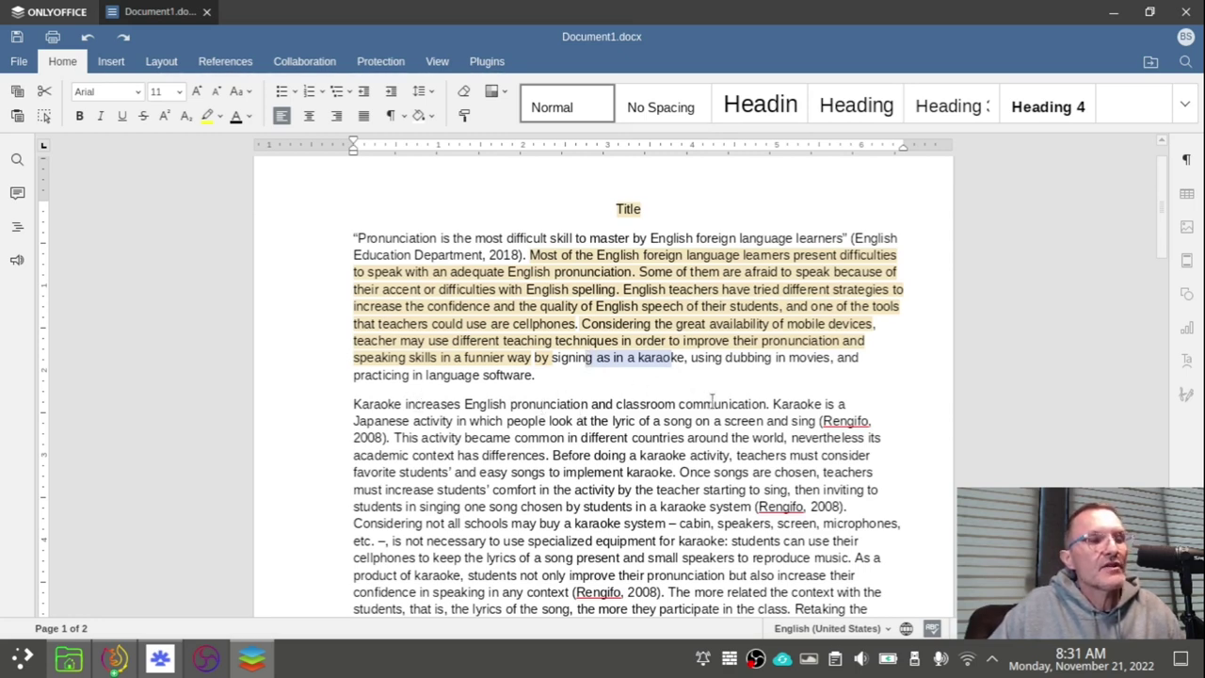
drag(771, 403, 363, 404)
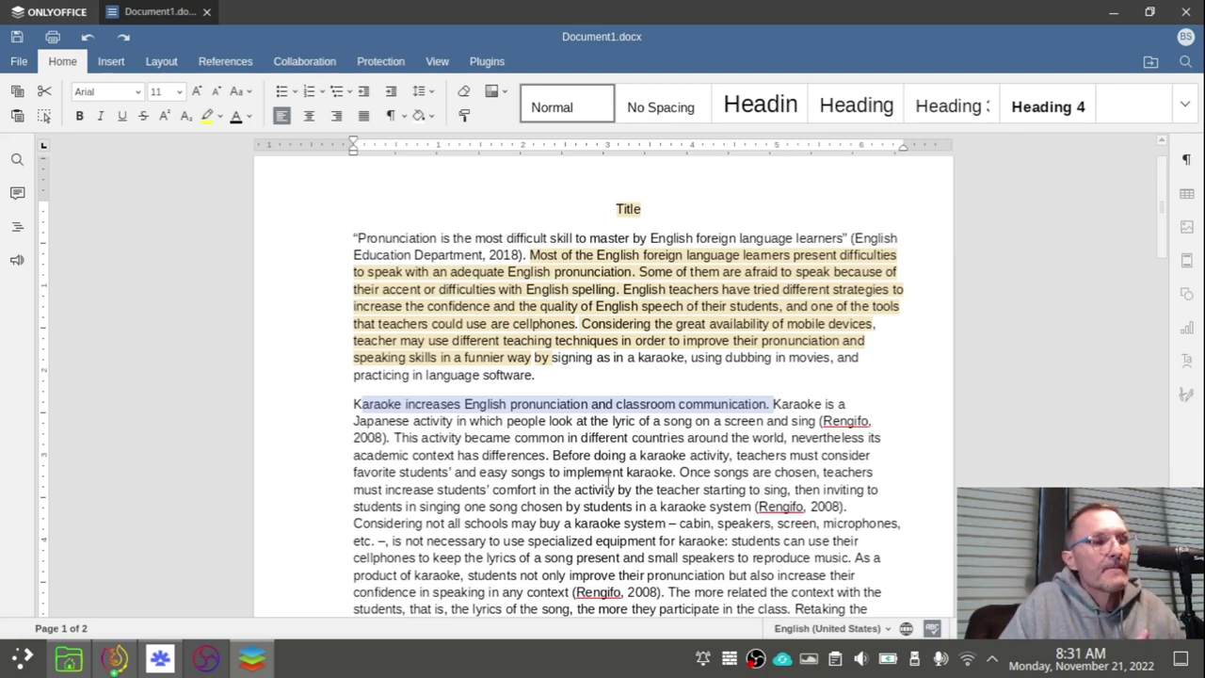
Step: Examine the karaoke paragraph by selecting its topic sentence and the cited sentence that defines karaoke
scroll(529, 460, down, 2)
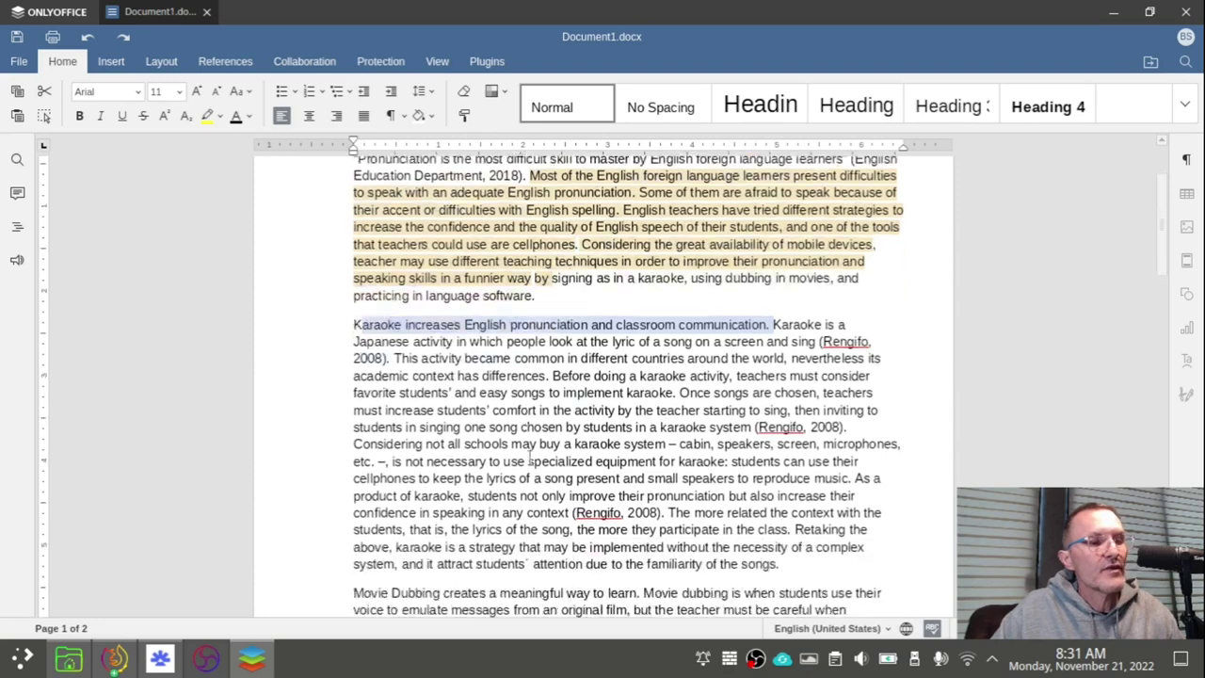
scroll(529, 460, down, 1)
scroll(553, 439, up, 2)
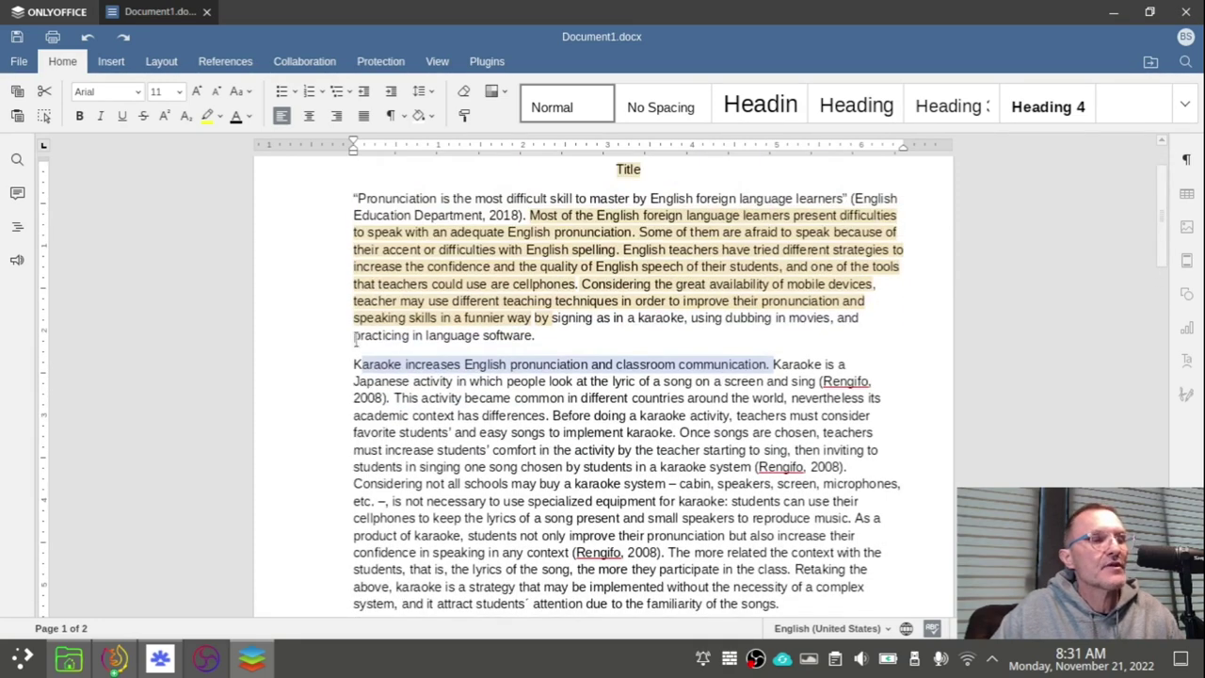
drag(345, 364, 769, 364)
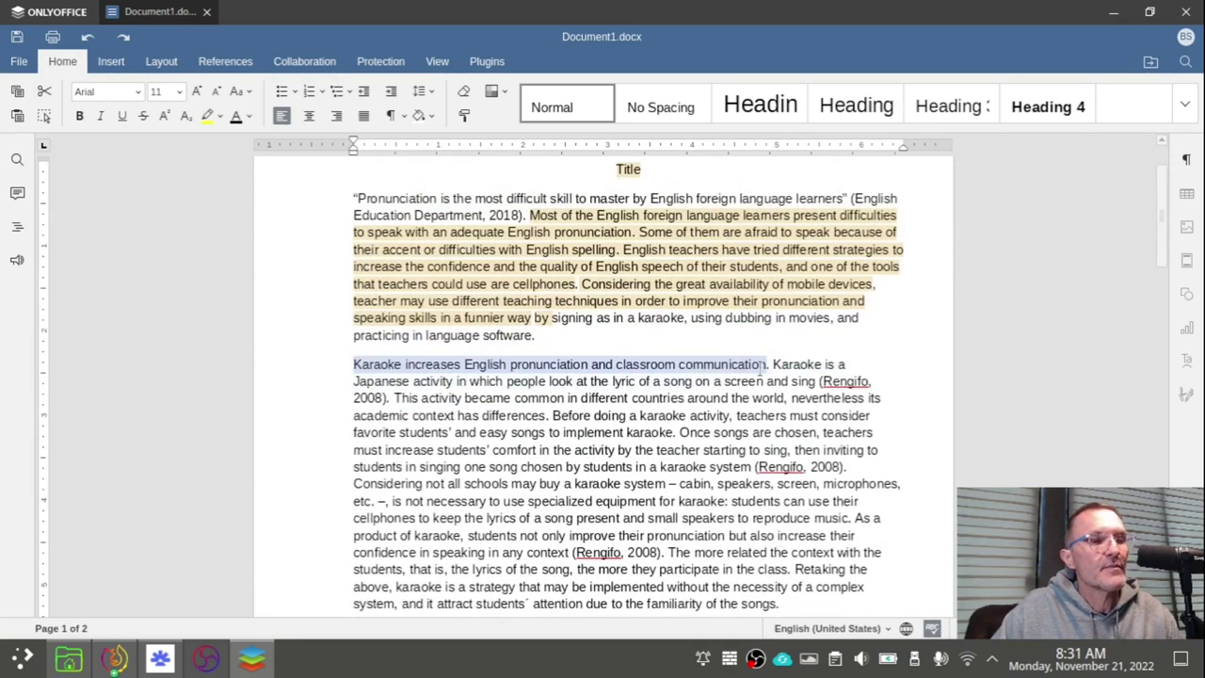
click(734, 517)
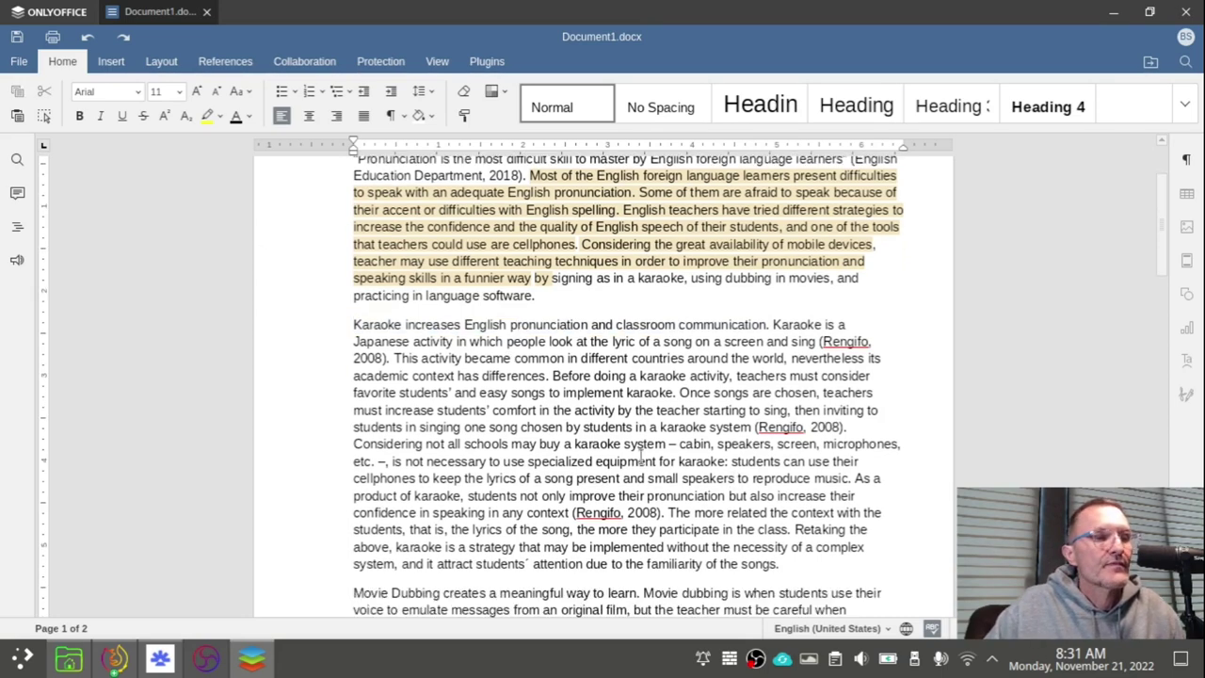
scroll(646, 459, down, 1)
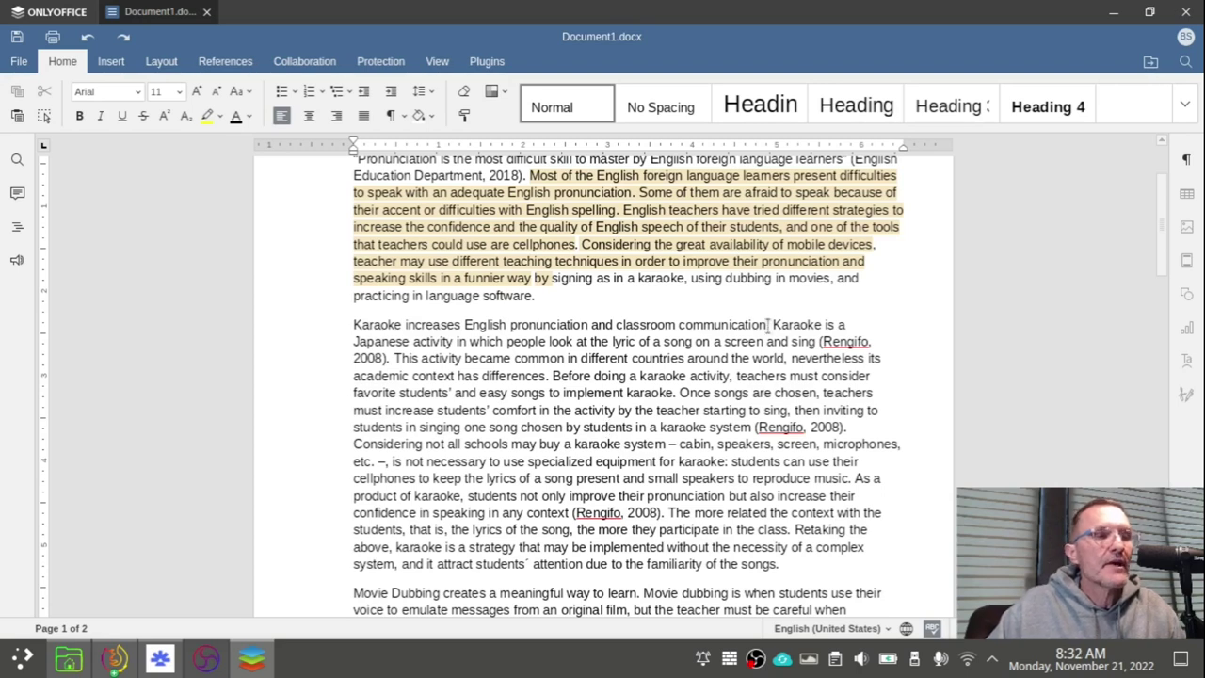
drag(774, 324, 391, 359)
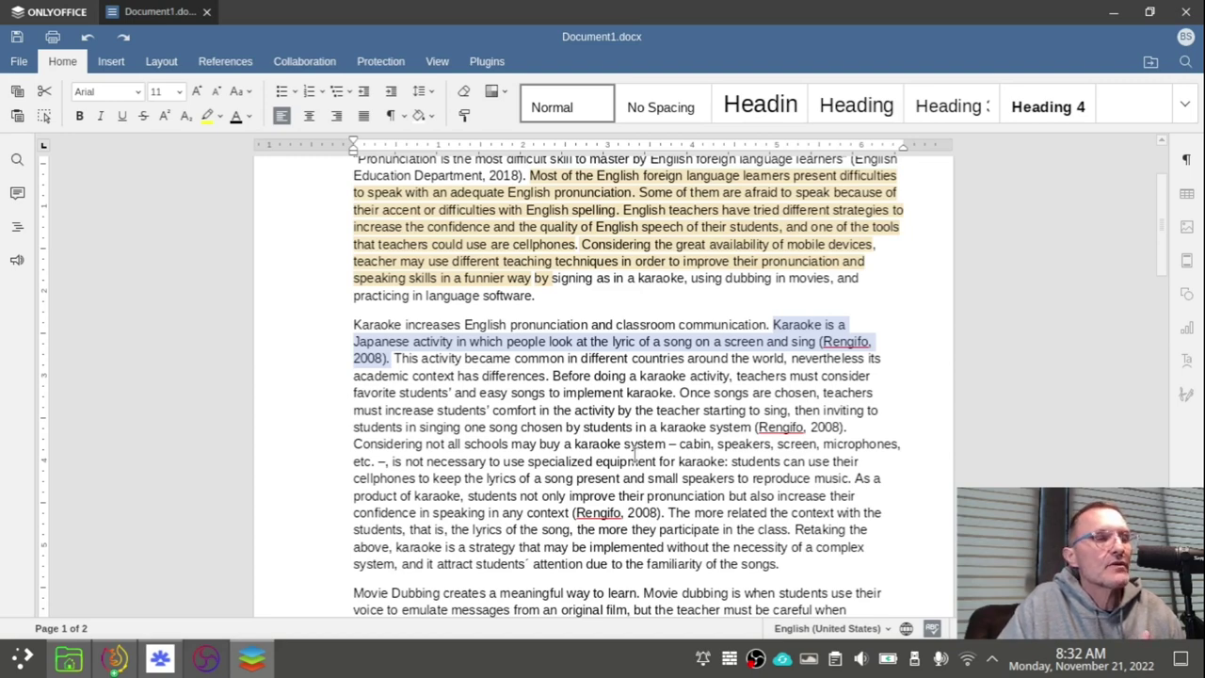
Step: Check the karaoke paragraph's 2008 in-text citation against its matching entry in the References list
scroll(602, 433, up, 1)
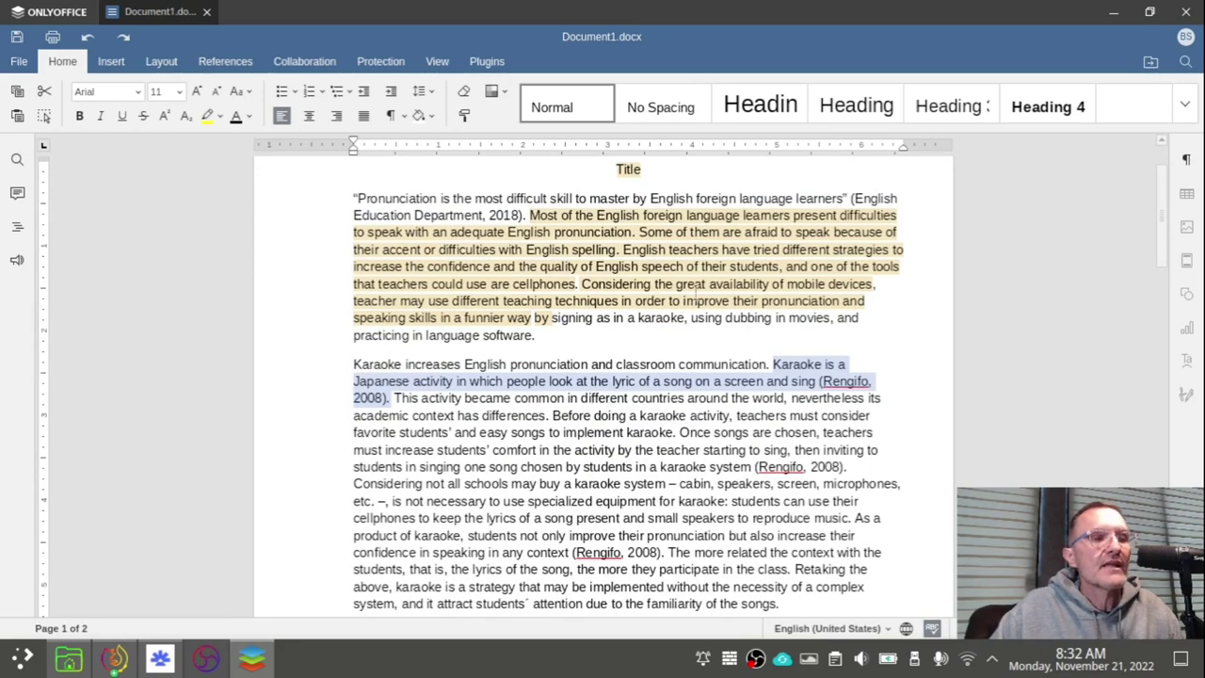
scroll(791, 287, down, 1)
click(808, 358)
scroll(767, 356, down, 13)
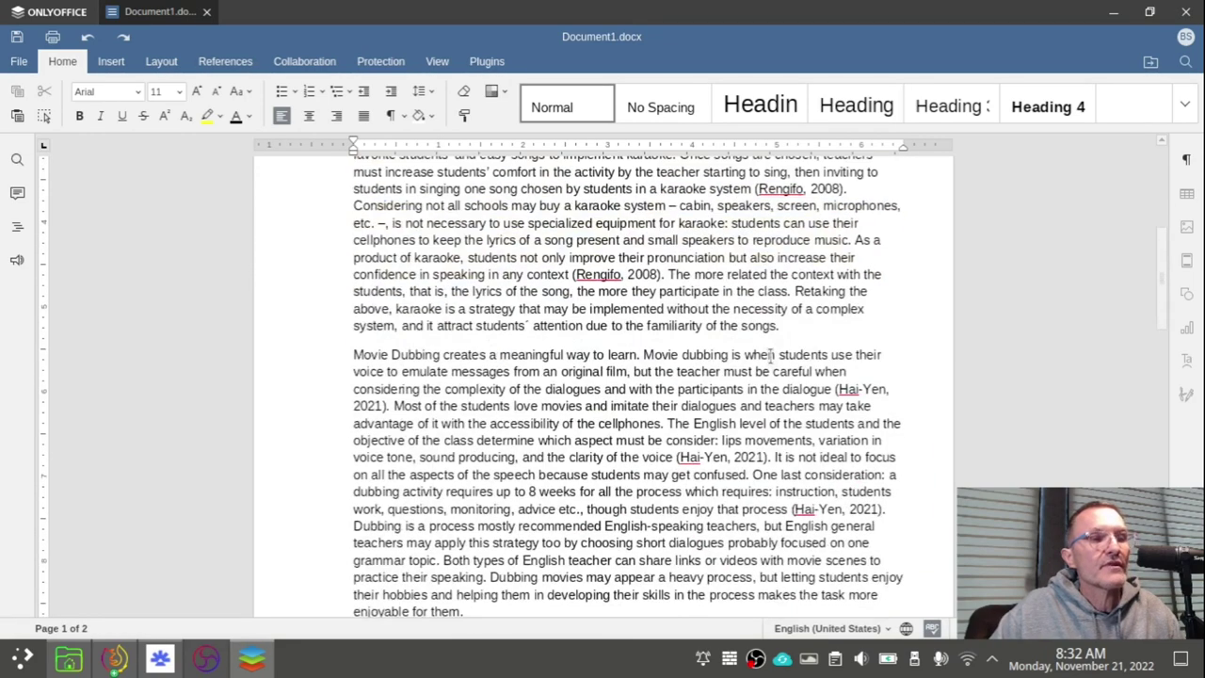
scroll(758, 358, down, 17)
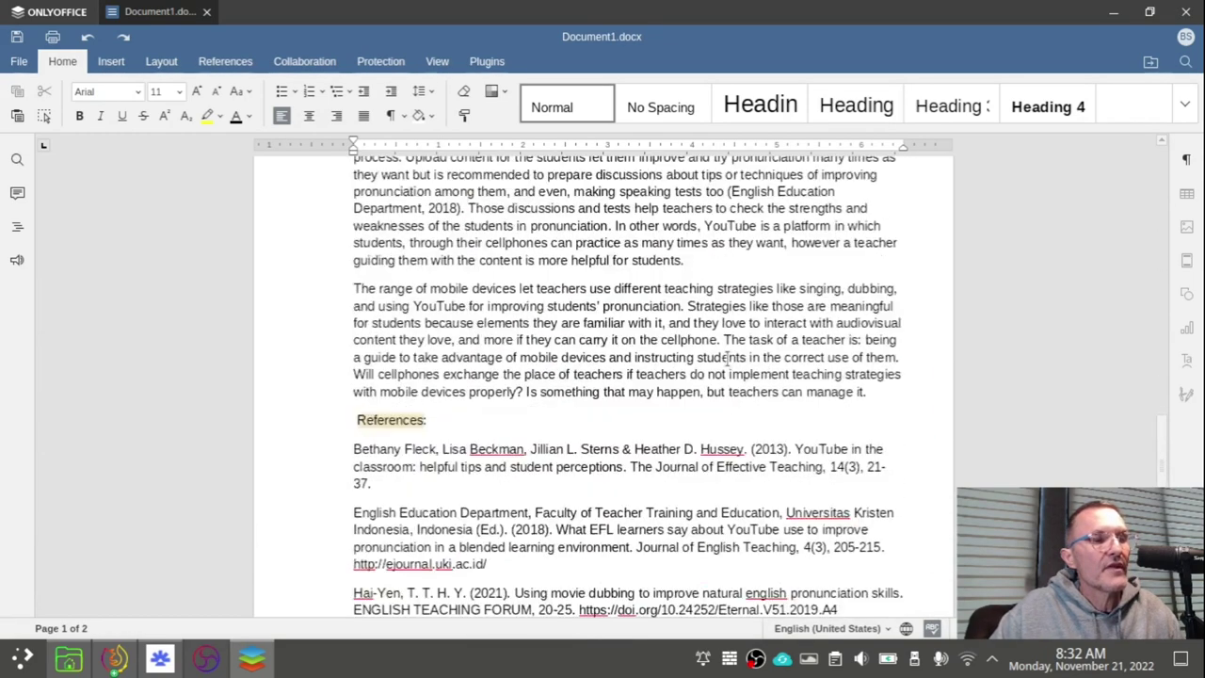
scroll(601, 362, down, 2)
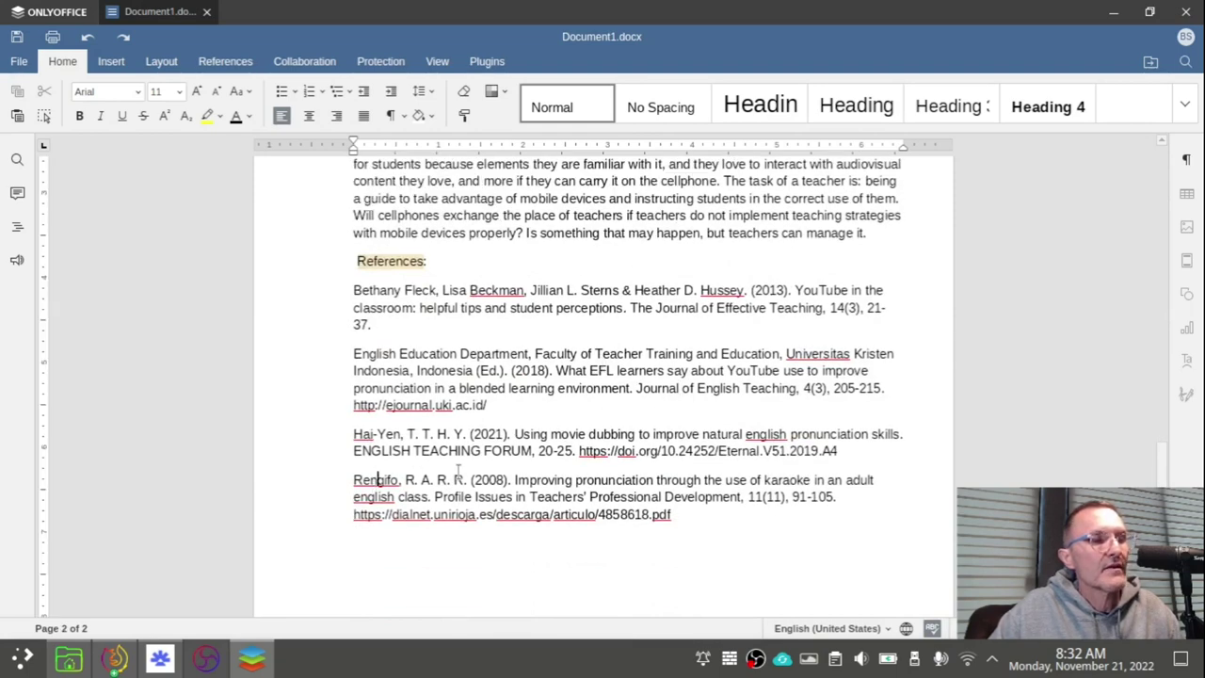
Step: Review the in-text citations in the karaoke and movie dubbing paragraphs and check them against the References list
scroll(527, 446, up, 1)
scroll(530, 442, up, 6)
scroll(540, 423, up, 10)
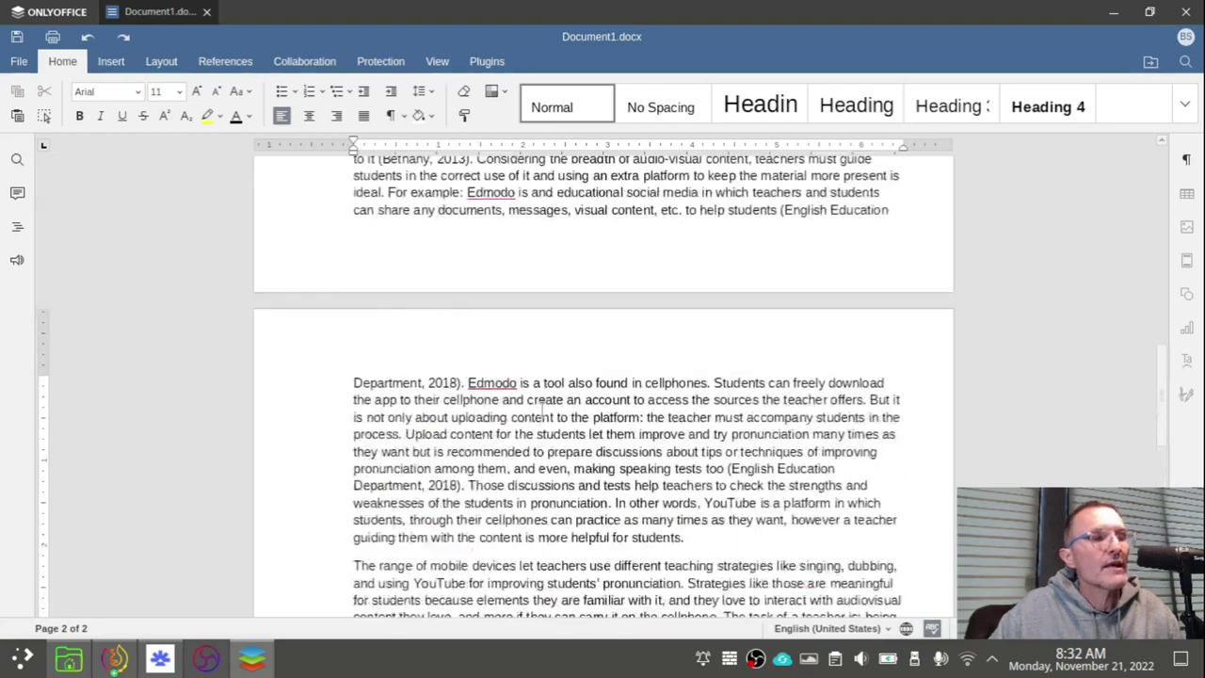
scroll(671, 335, up, 1)
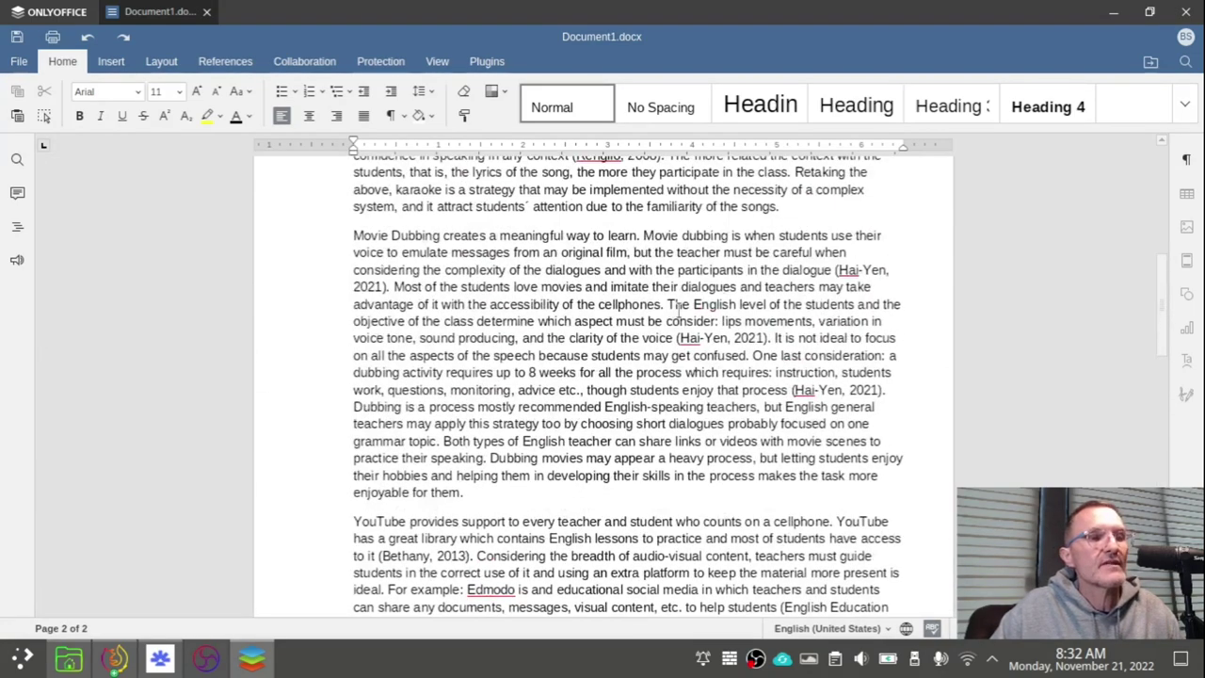
scroll(668, 297, down, 1)
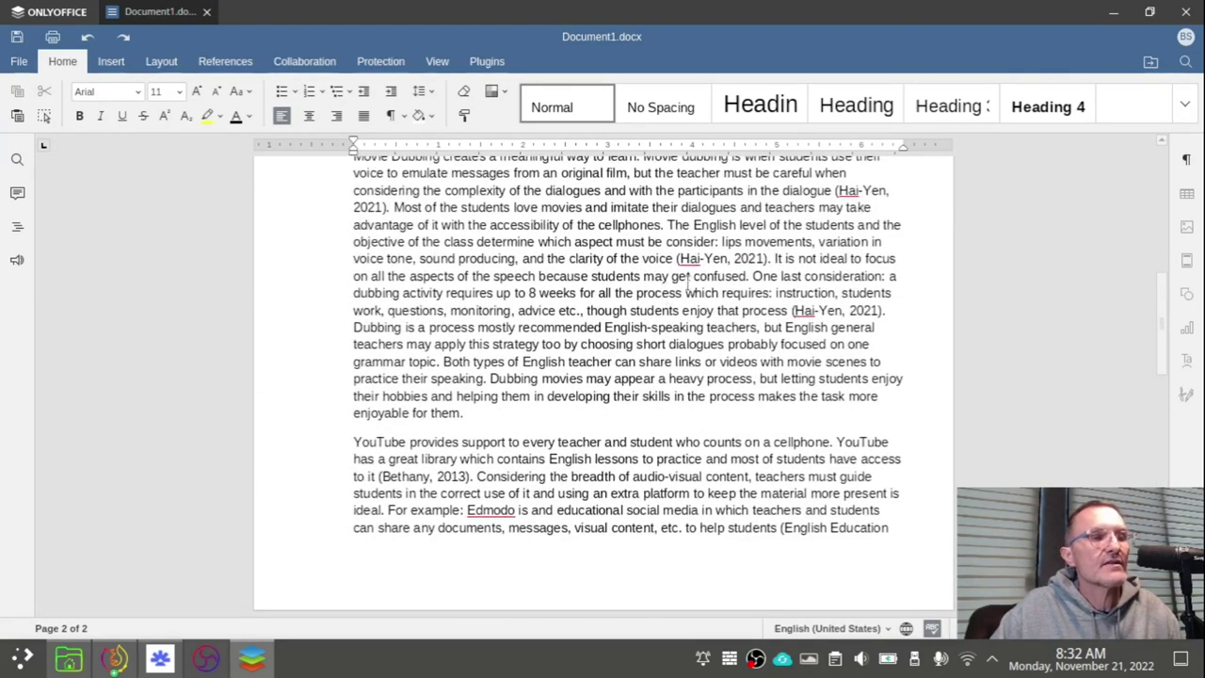
scroll(715, 274, up, 6)
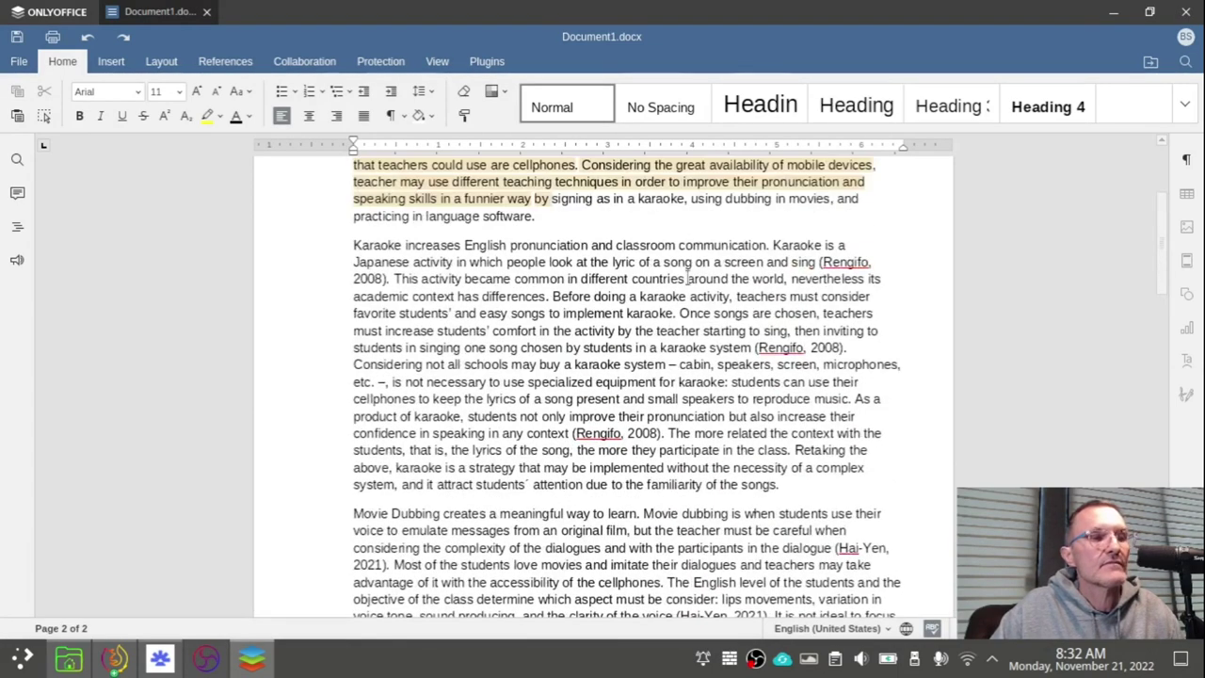
scroll(679, 278, down, 2)
scroll(672, 274, down, 2)
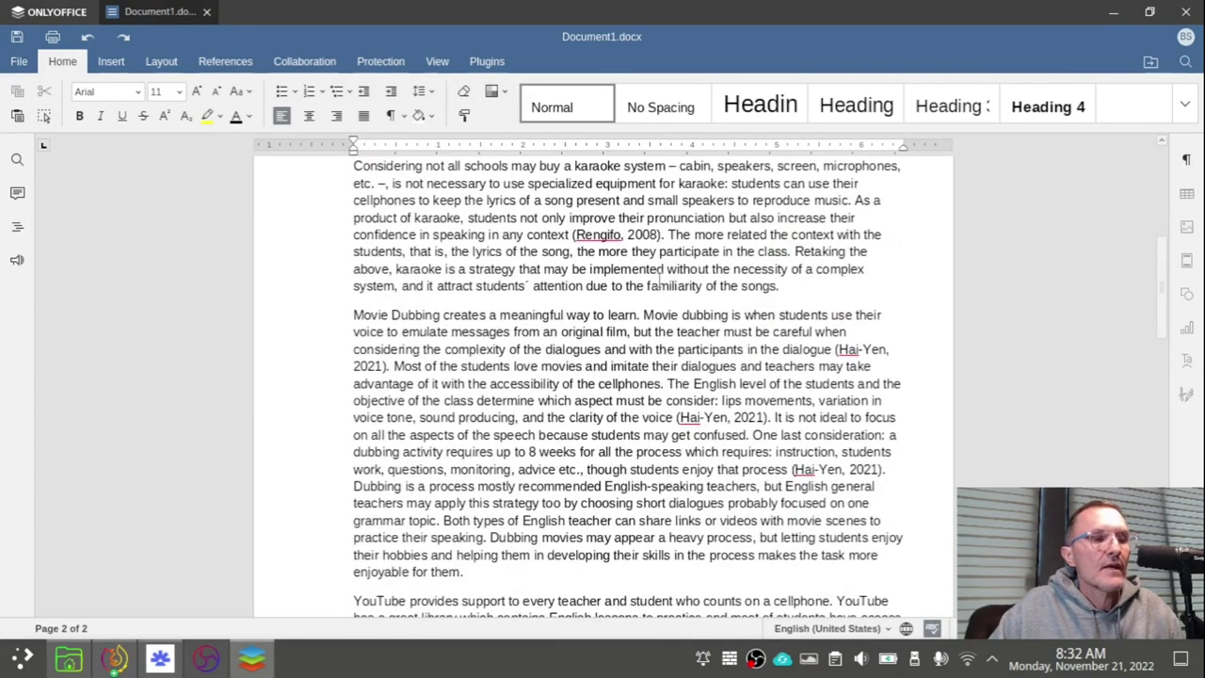
scroll(700, 403, down, 9)
scroll(700, 403, down, 8)
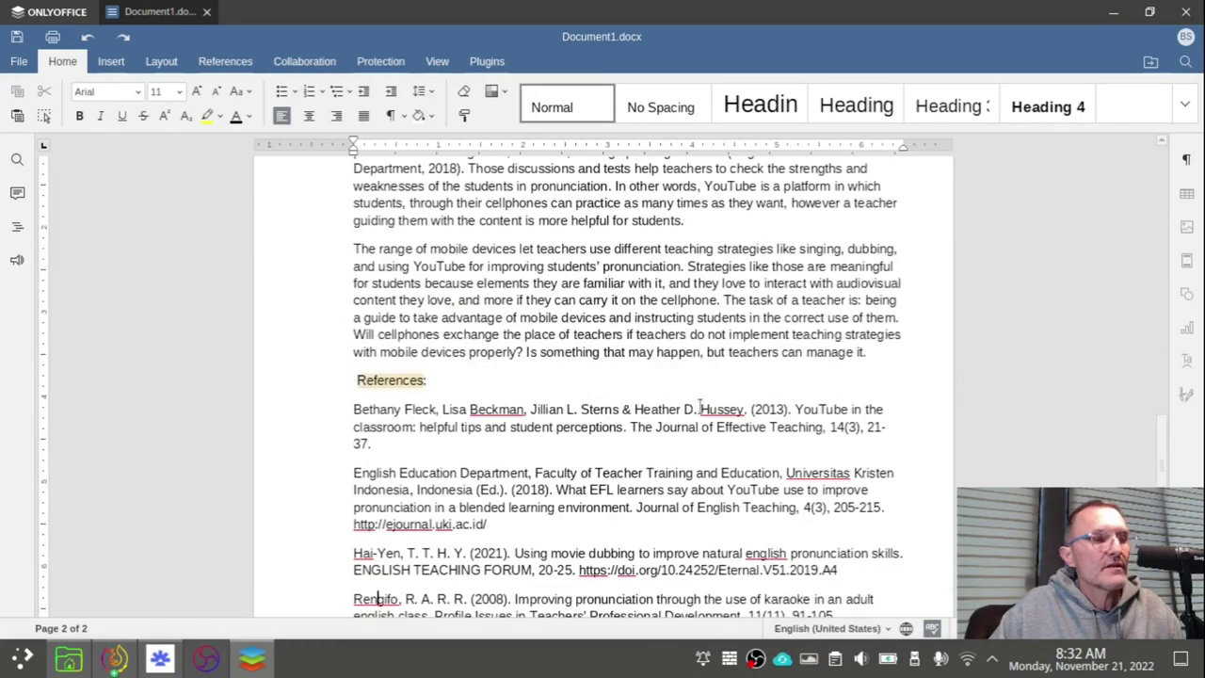
scroll(517, 371, up, 1)
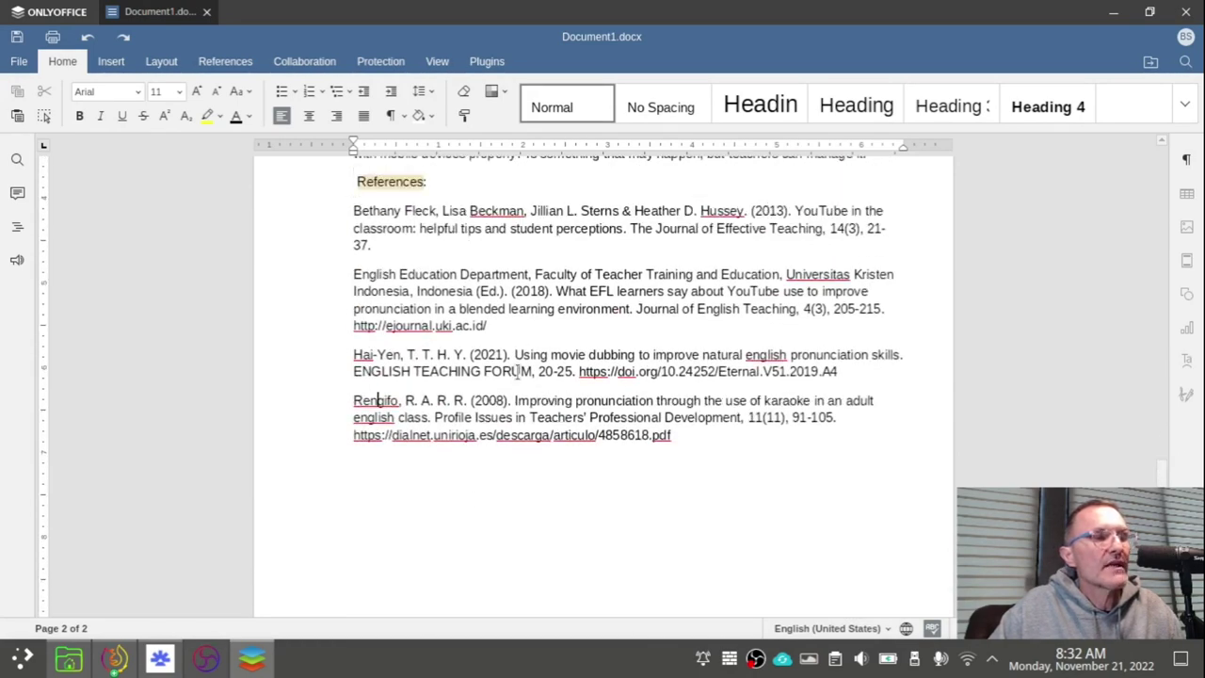
Step: Compare the English Education Department, 2018 citations in the YouTube paragraph with the corresponding reference entry
scroll(517, 371, up, 8)
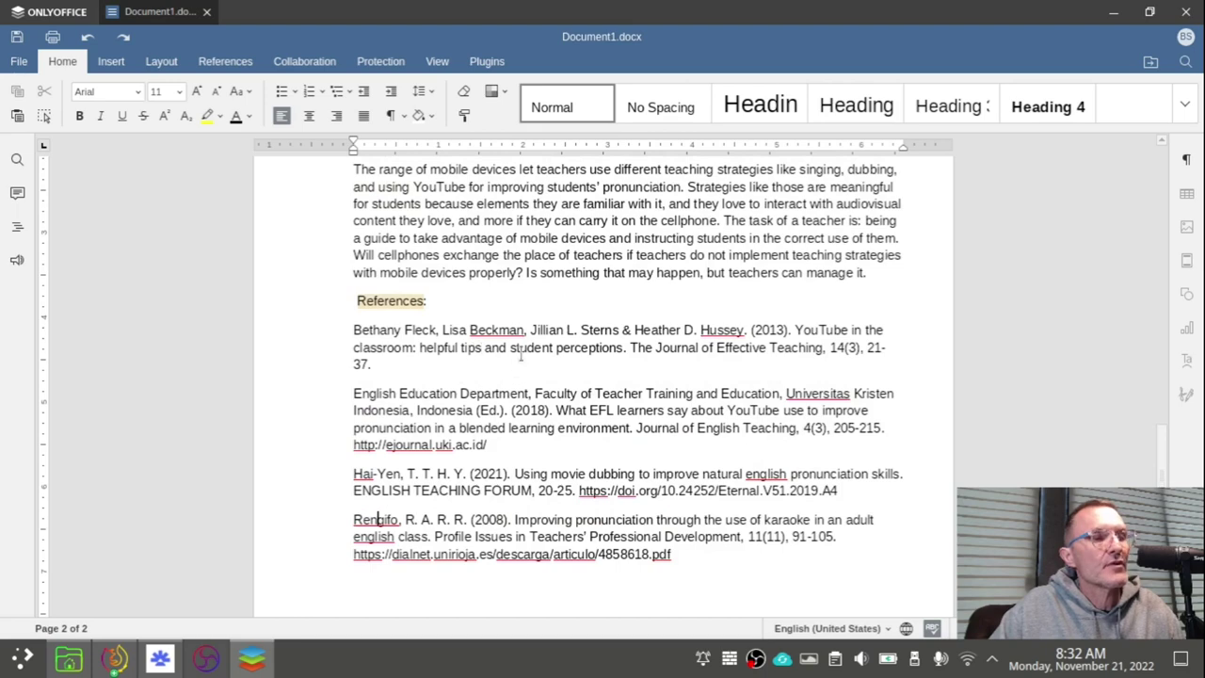
scroll(521, 356, up, 5)
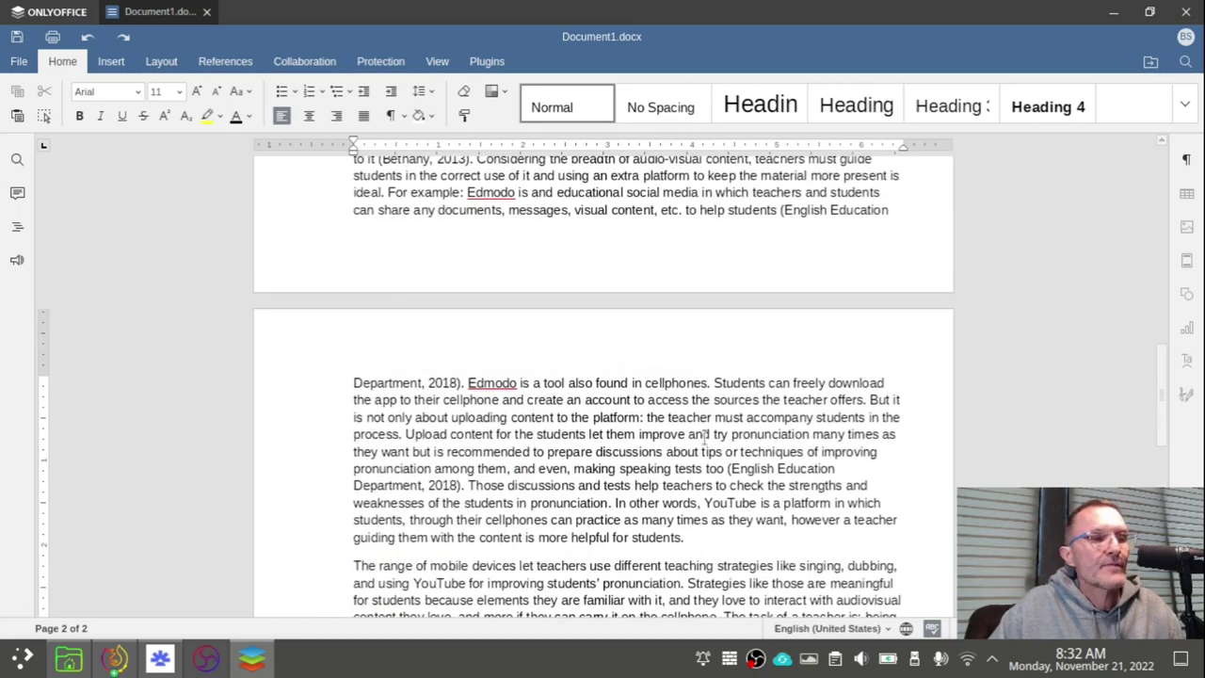
scroll(685, 428, up, 4)
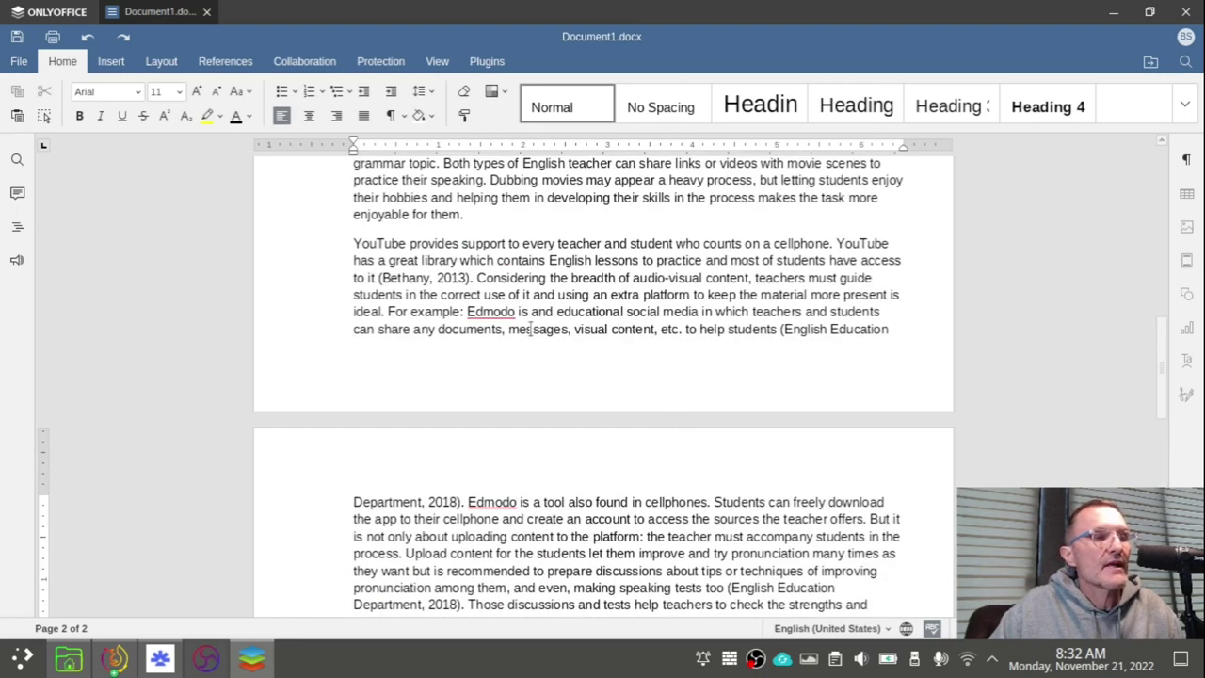
scroll(541, 331, down, 12)
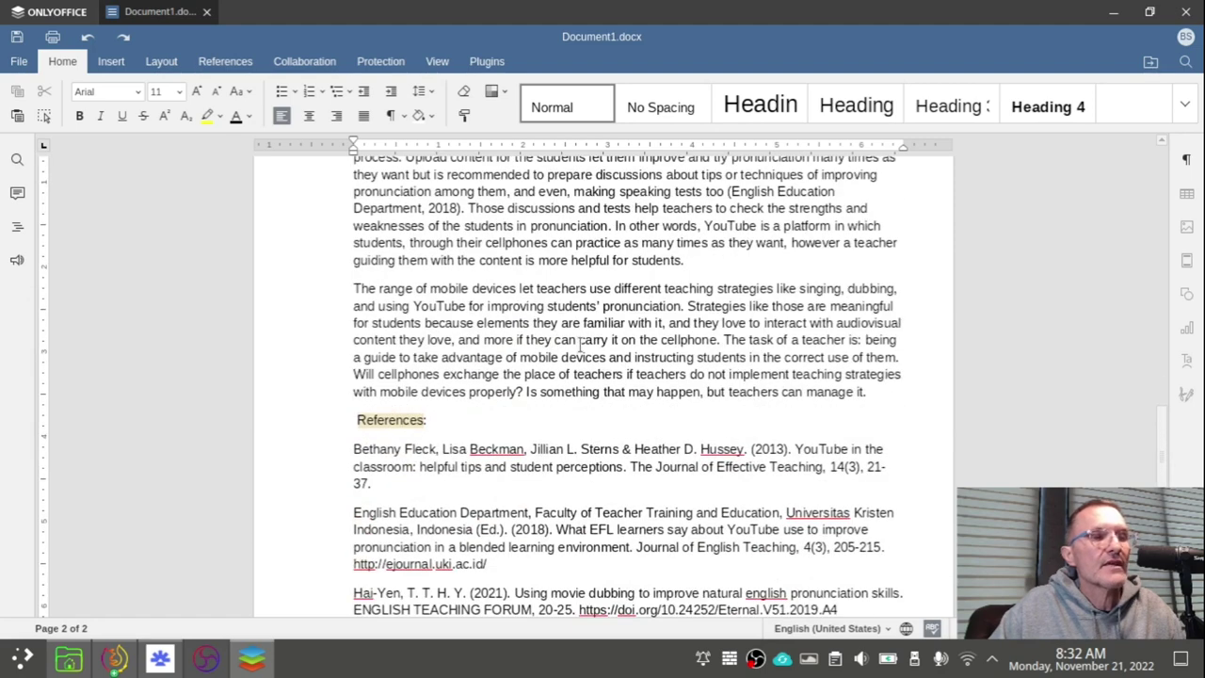
scroll(621, 402, up, 5)
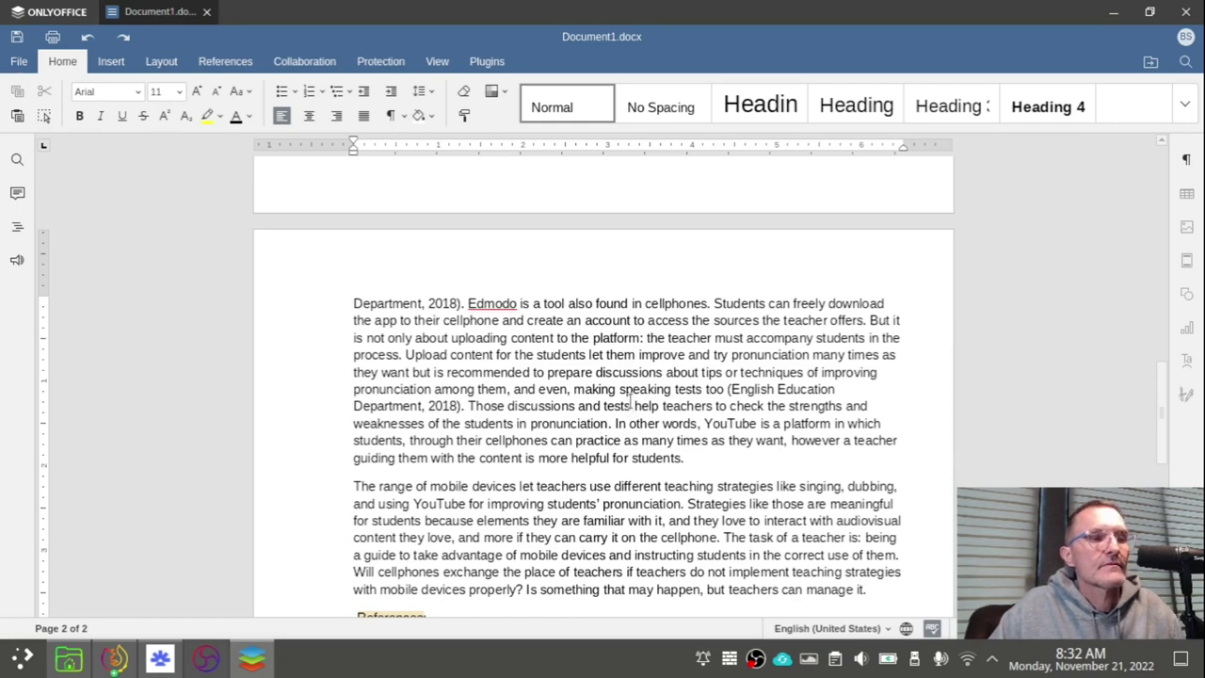
scroll(629, 402, down, 6)
scroll(629, 402, down, 4)
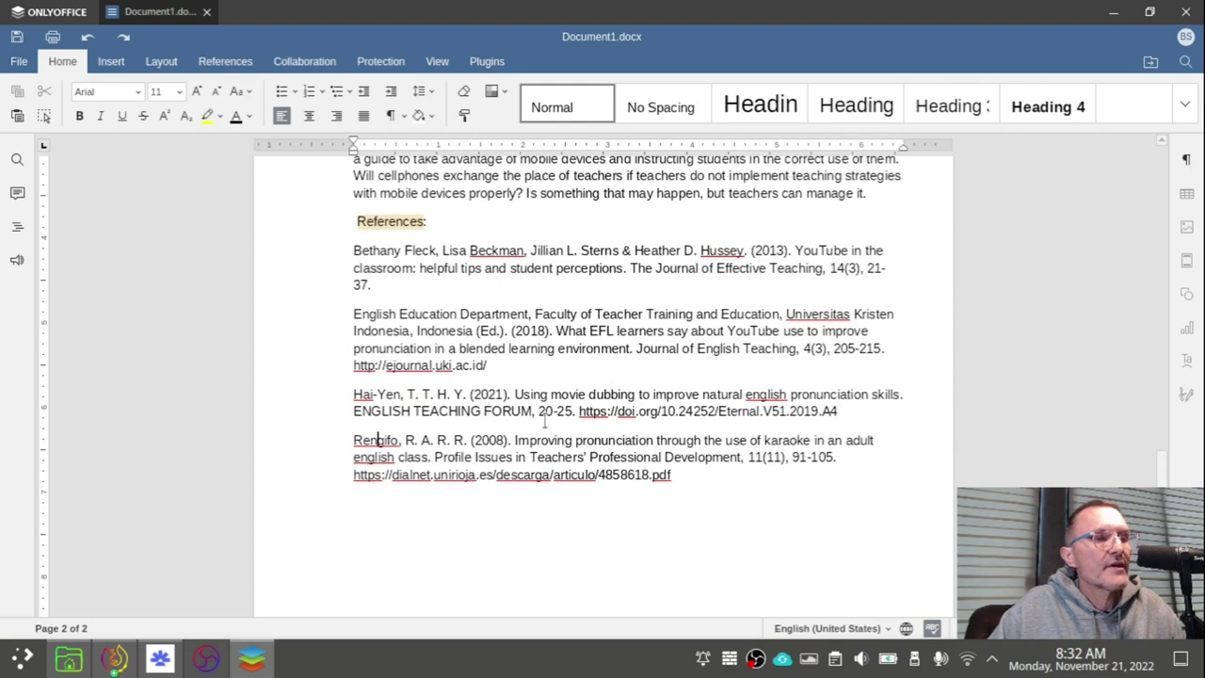
Step: Examine the movie dubbing and YouTube paragraphs for cited sources, and look through the complete References list
scroll(551, 410, up, 1)
scroll(556, 407, up, 7)
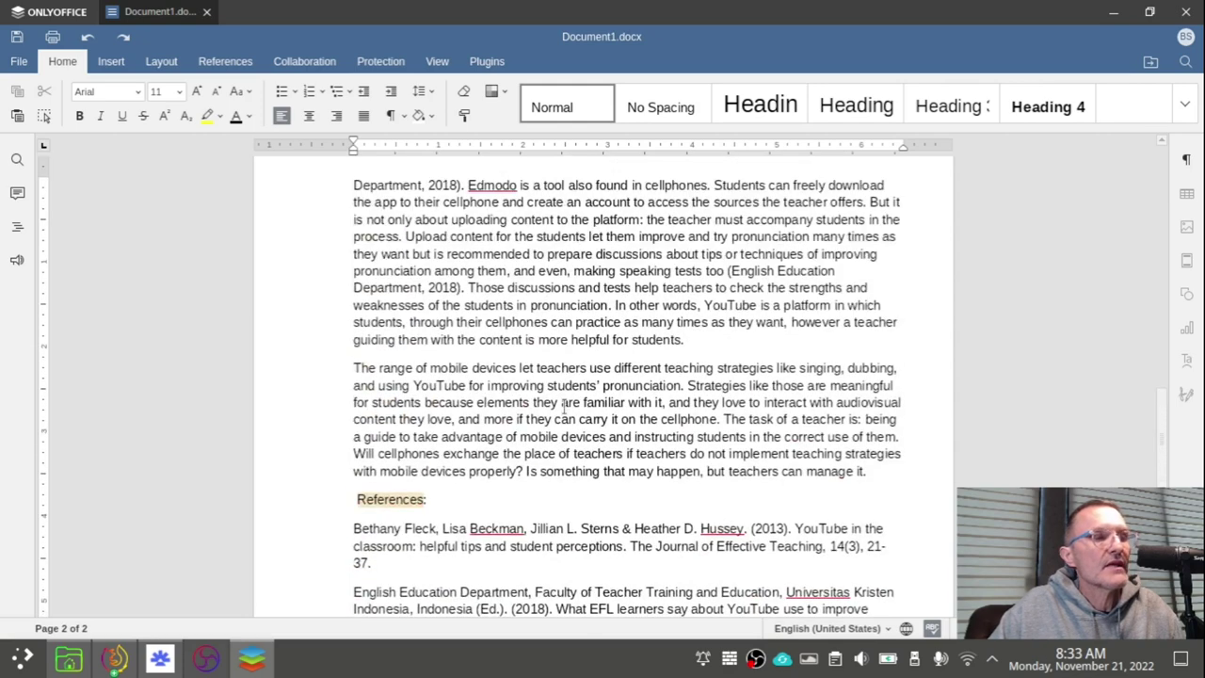
scroll(696, 404, up, 3)
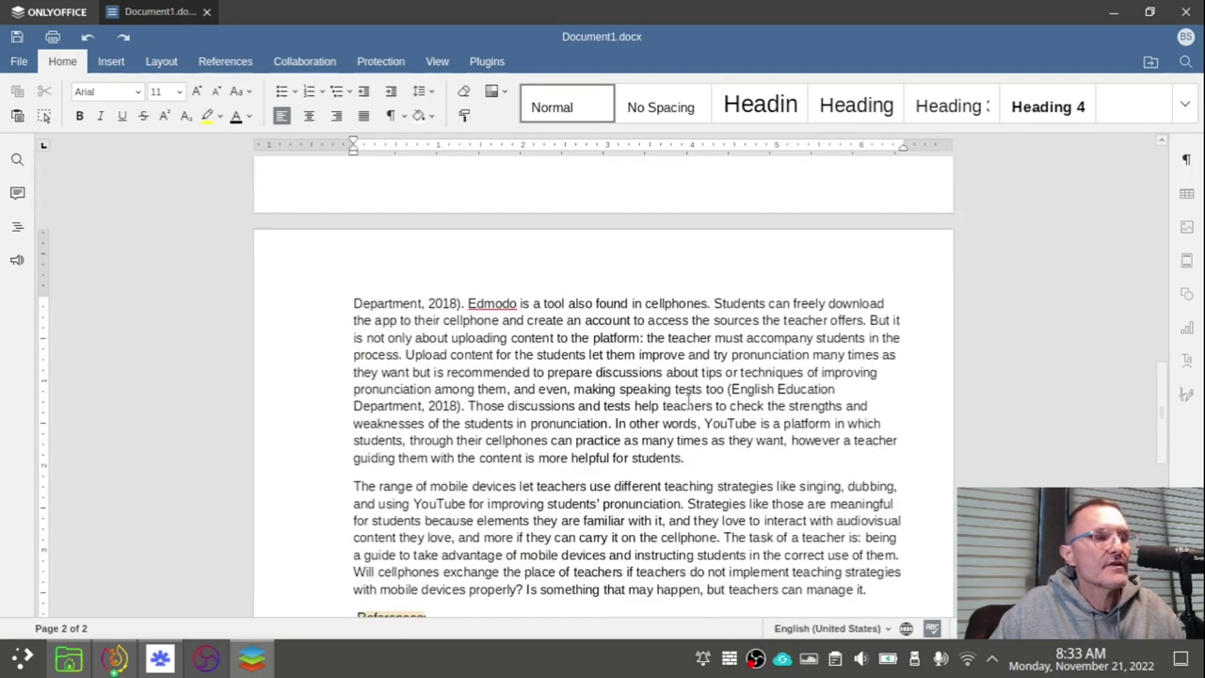
scroll(684, 403, up, 9)
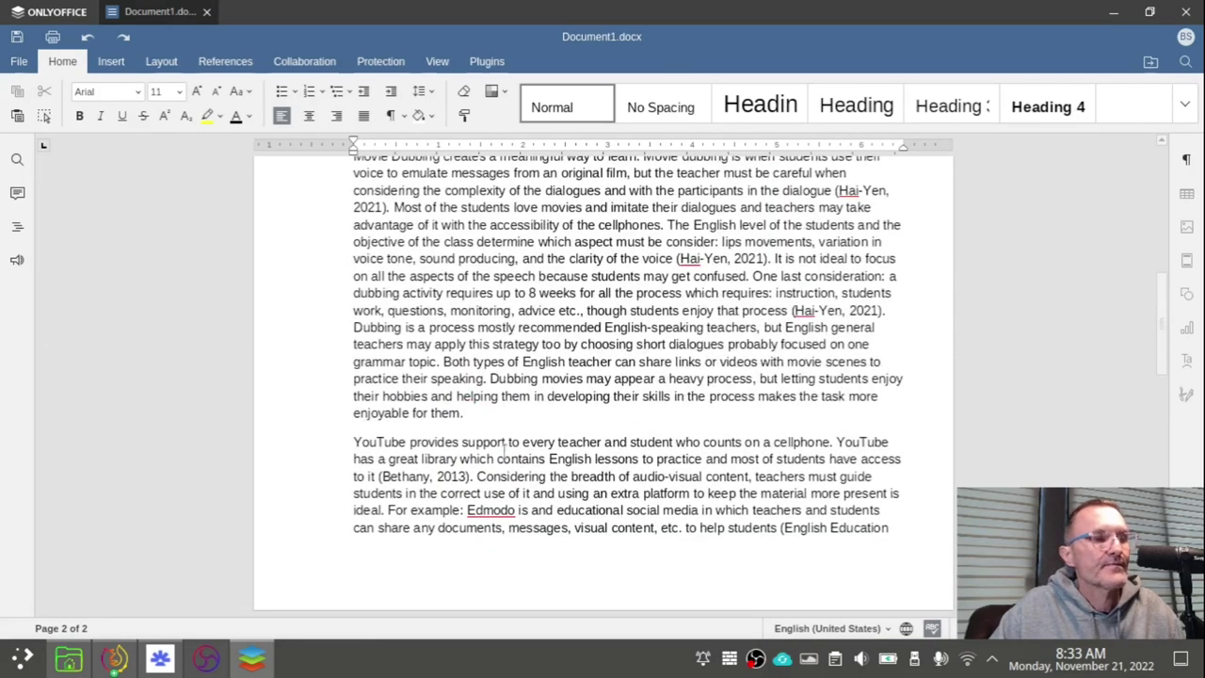
scroll(477, 463, down, 18)
scroll(480, 452, down, 7)
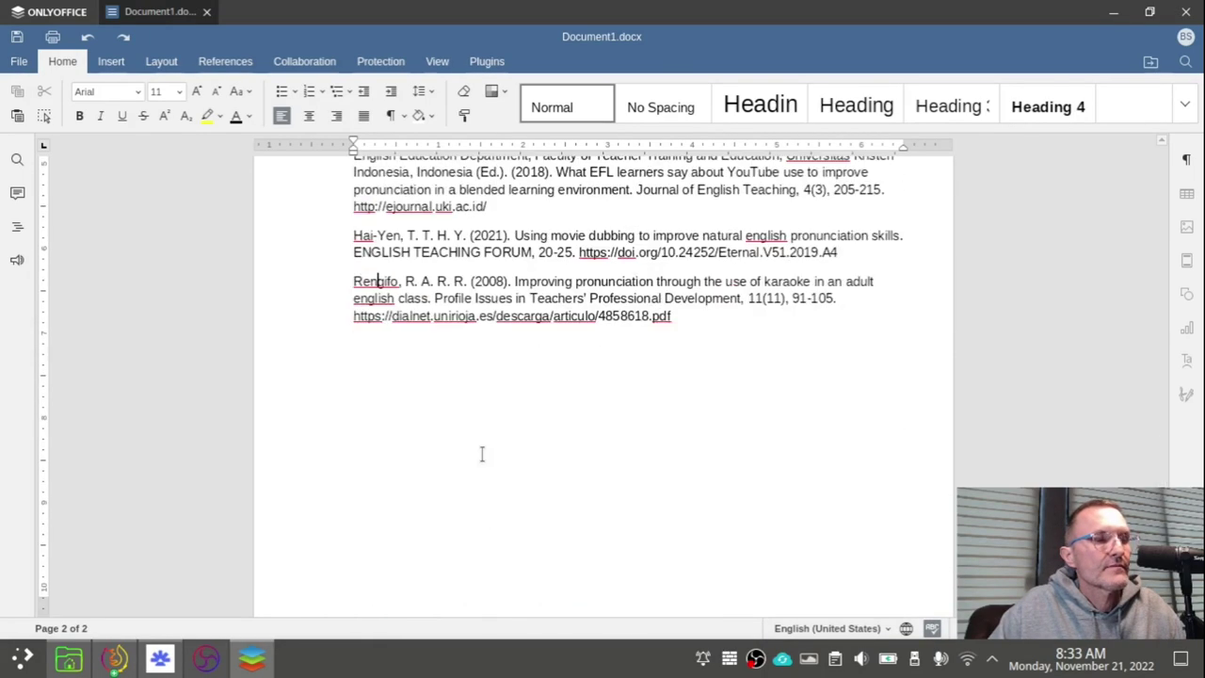
scroll(482, 452, up, 3)
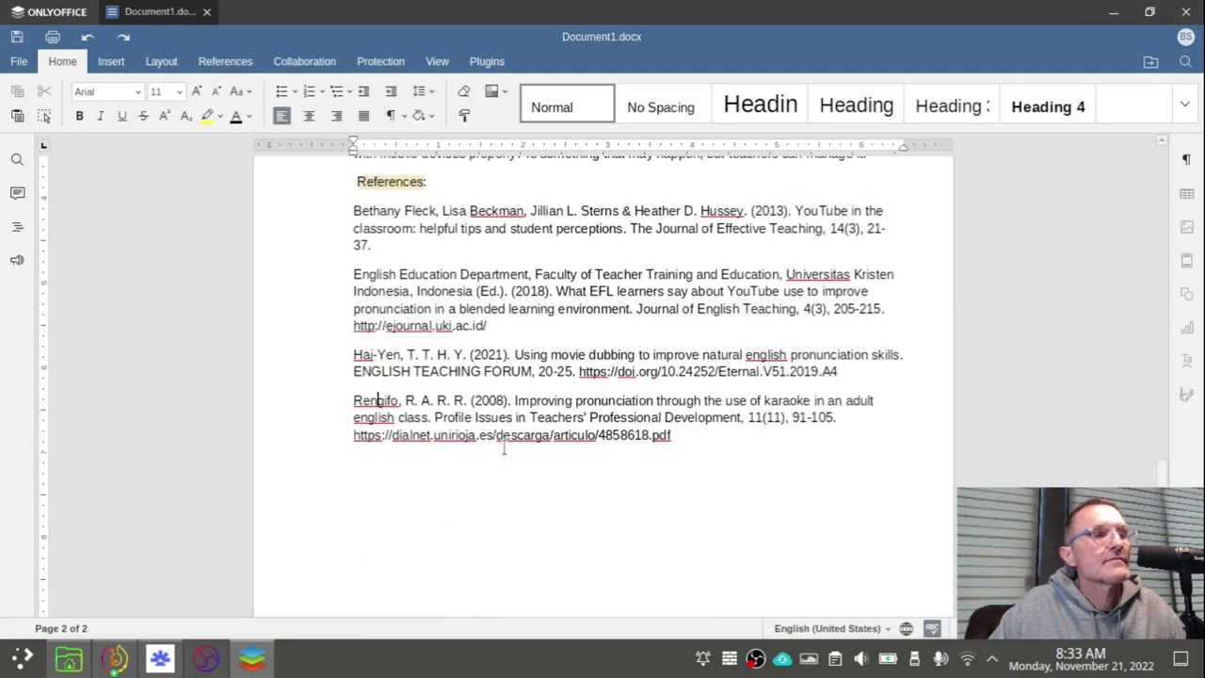
Step: Select the 2013 in-text citation in the YouTube paragraph and compare it with the first entry under References
scroll(508, 429, up, 6)
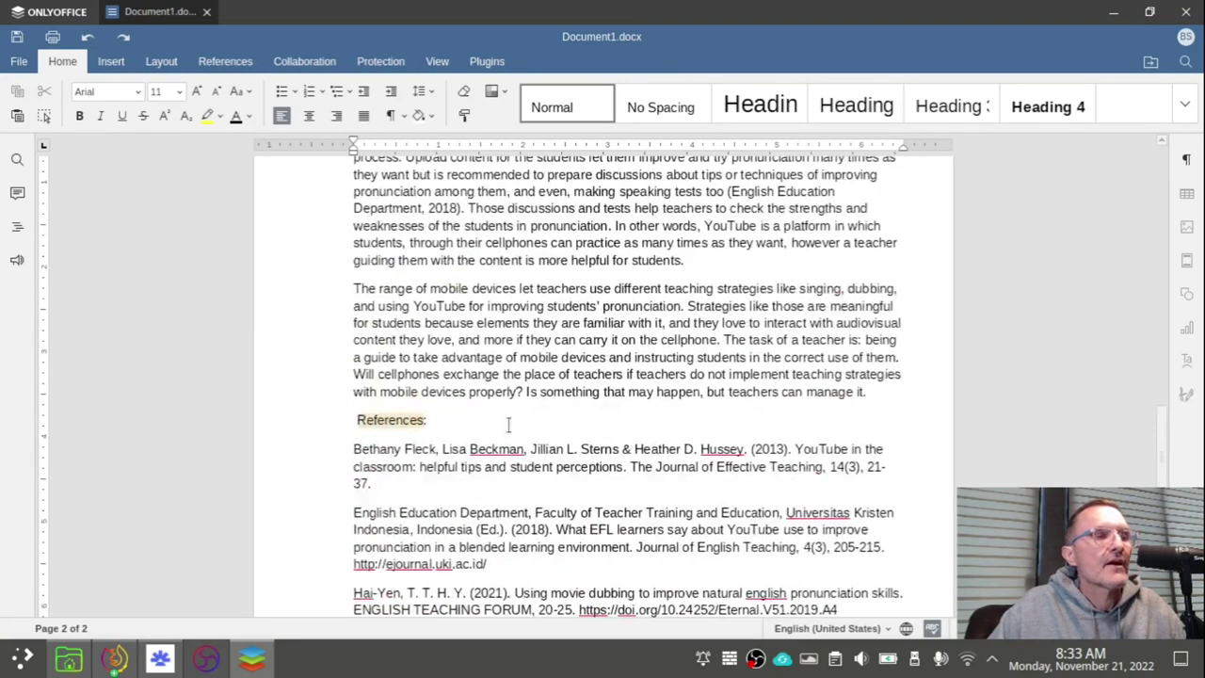
scroll(509, 426, up, 6)
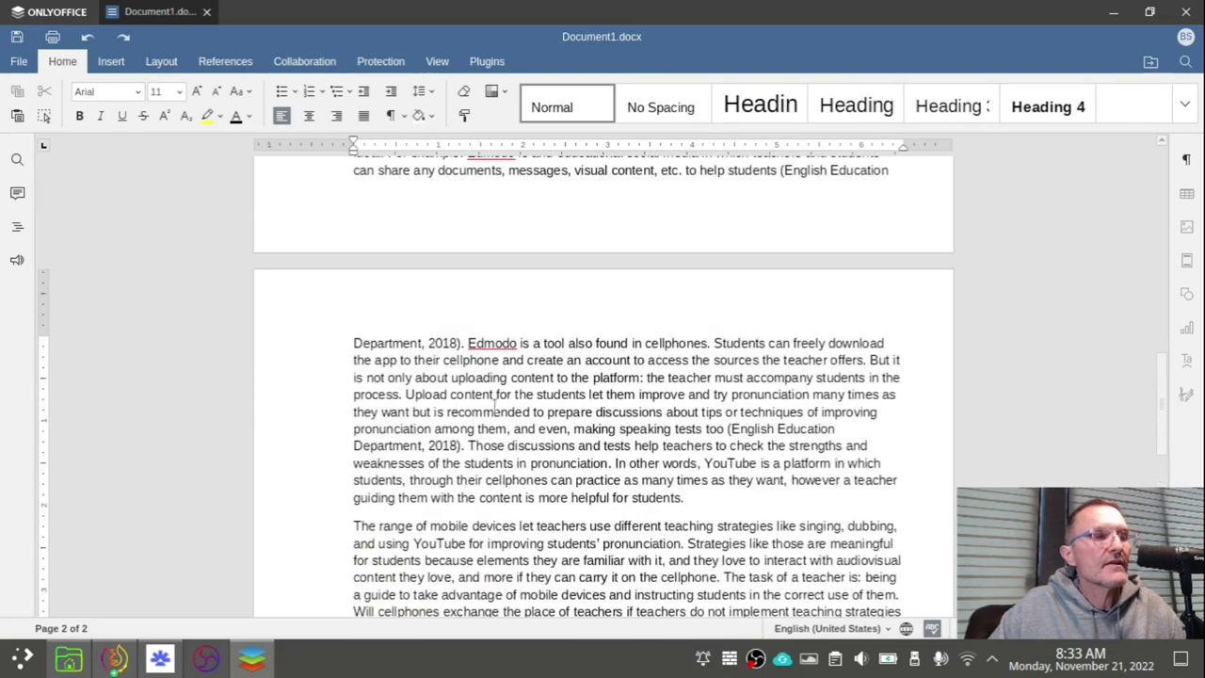
scroll(481, 415, down, 2)
scroll(482, 411, down, 3)
scroll(485, 405, up, 4)
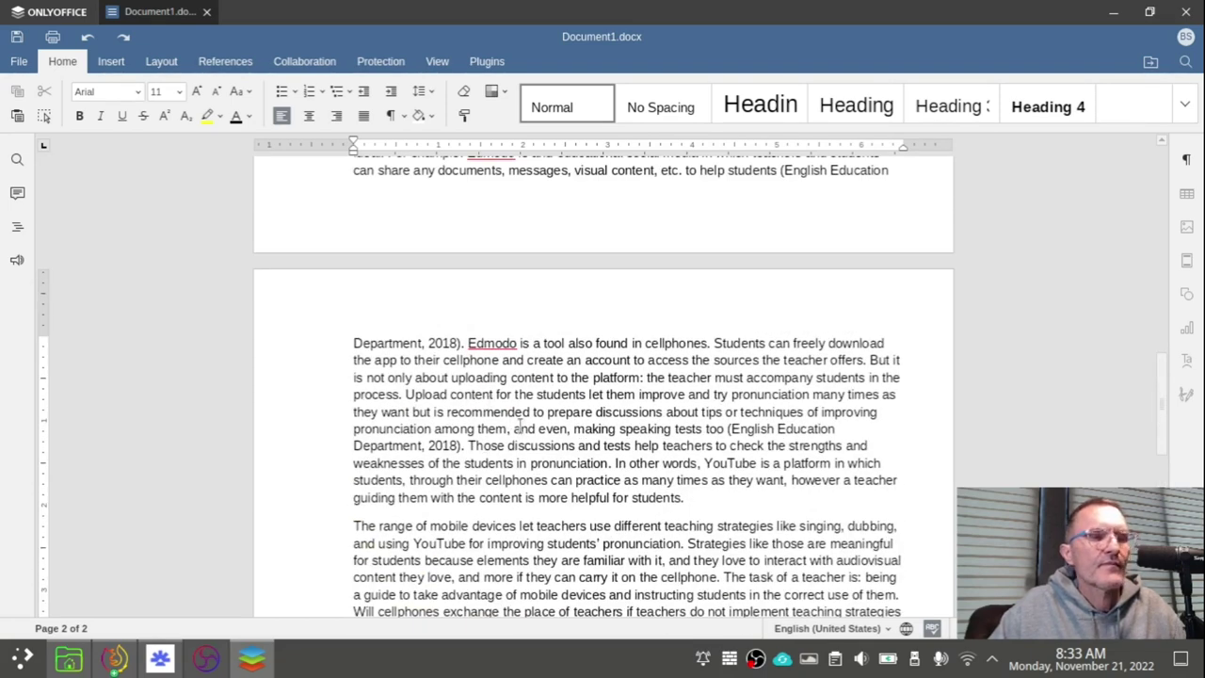
scroll(519, 422, up, 3)
scroll(514, 388, up, 1)
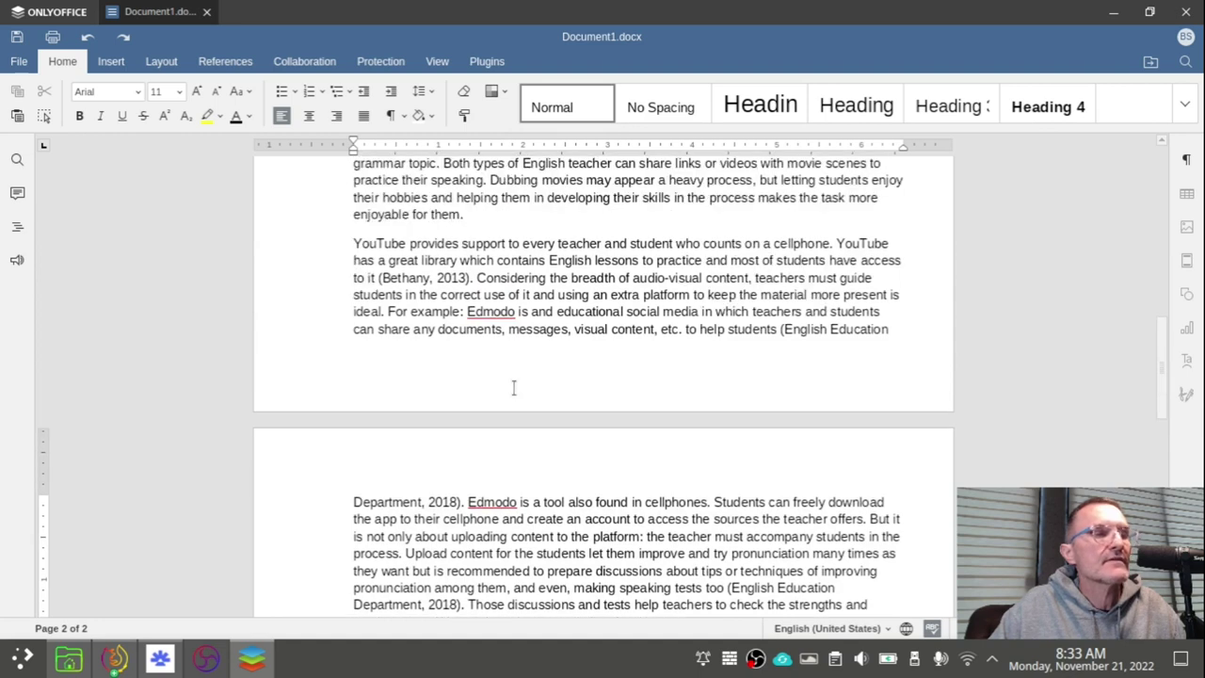
drag(379, 279, 439, 281)
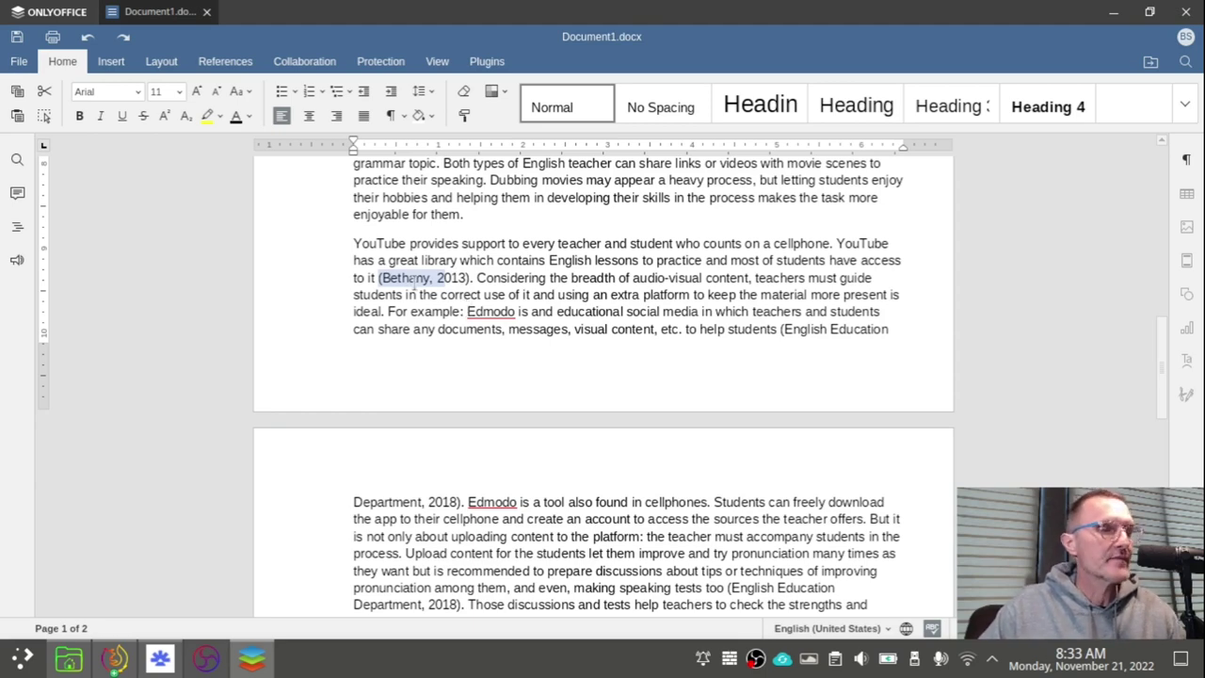
scroll(442, 294, down, 10)
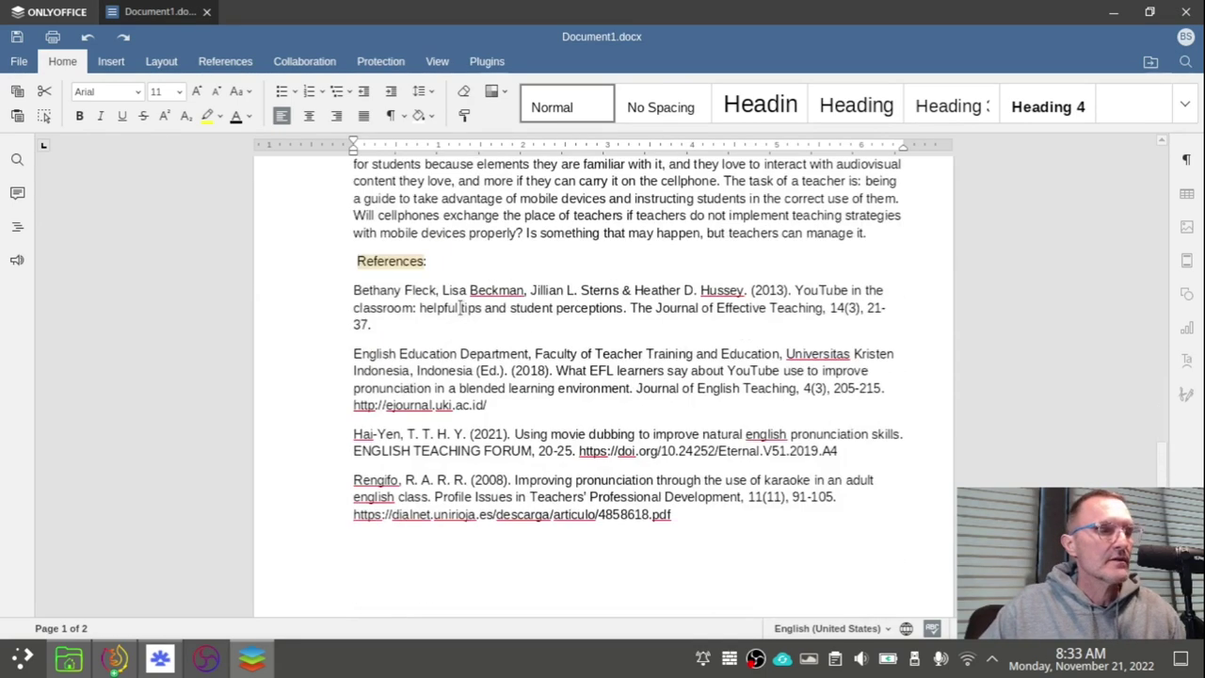
scroll(433, 295, up, 1)
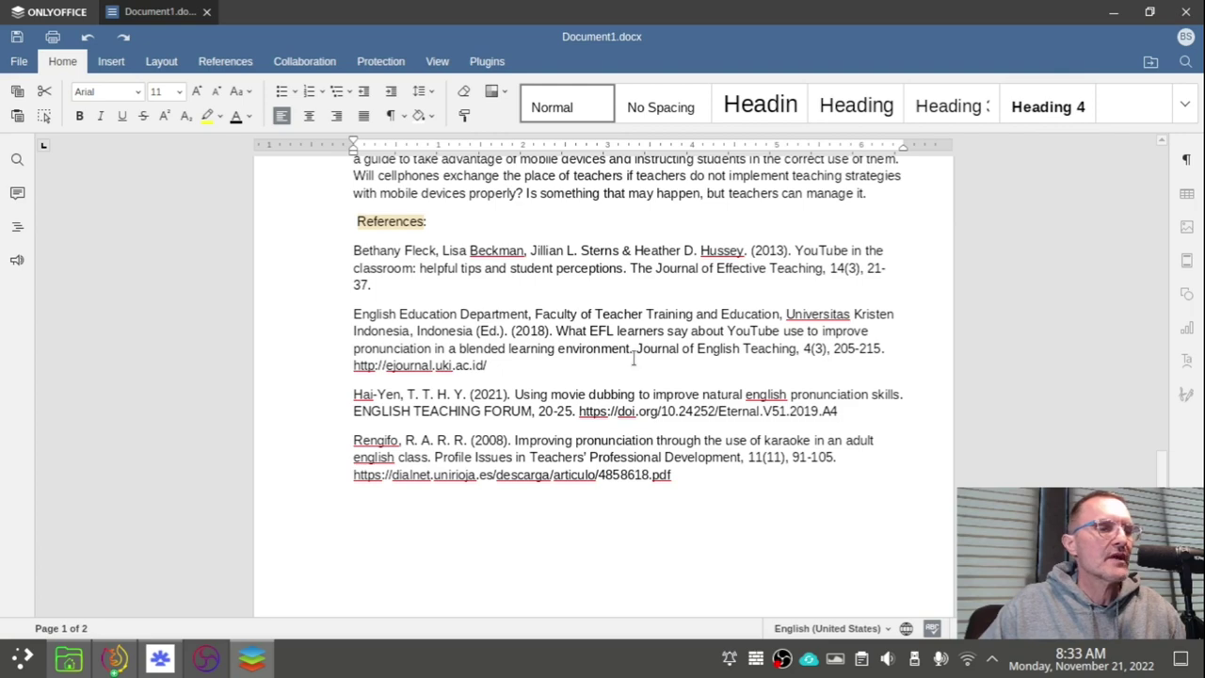
Step: Switch to the browser, consult the Best Edit & Proof page on using 'et al.' in APA Style (7th Edition), and return to the essay
key(alt+Tab)
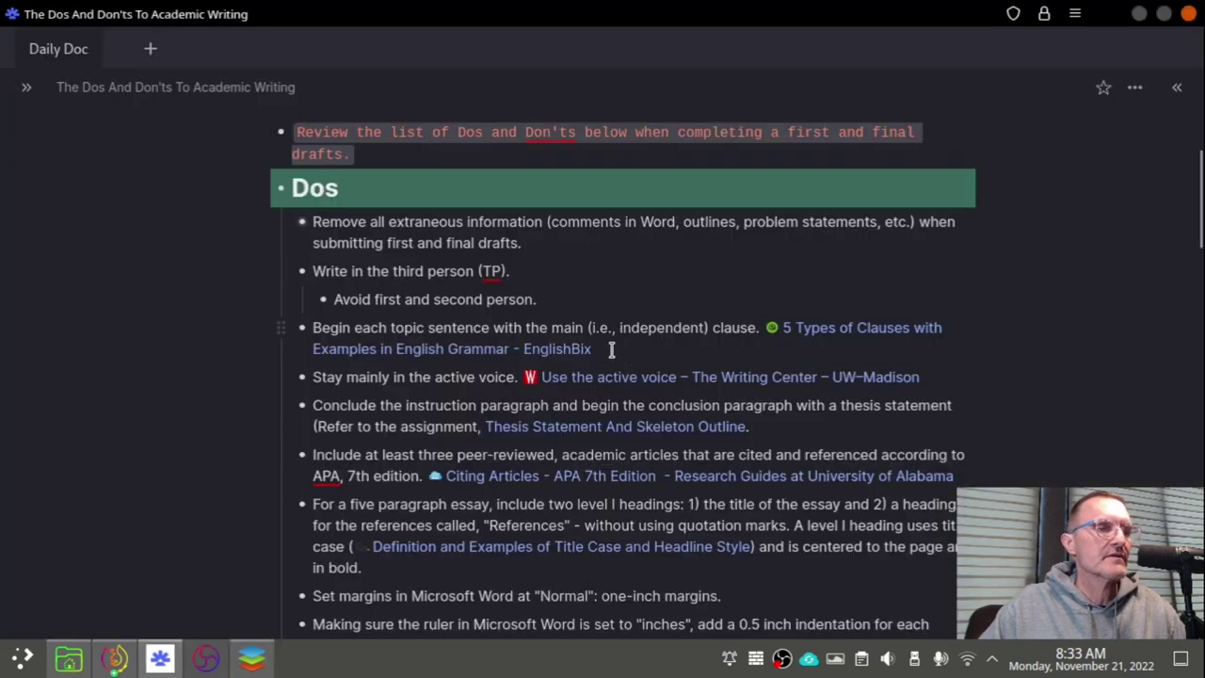
key(alt+Tab)
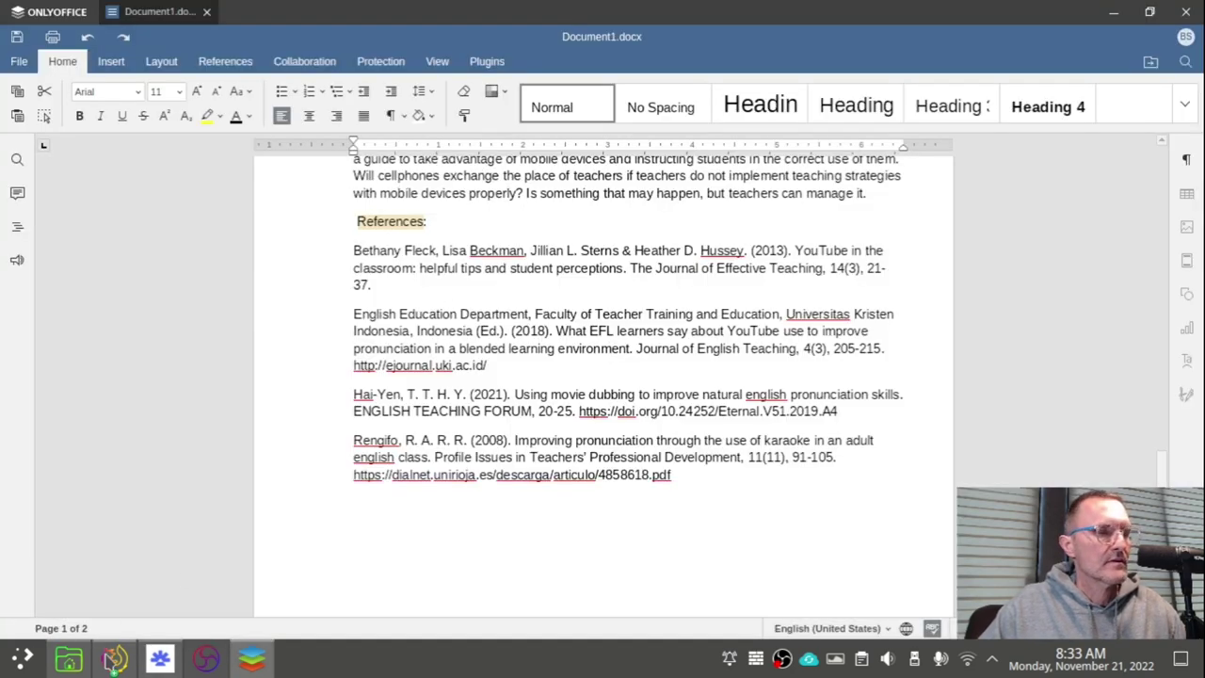
mouse_move(113, 658)
click(111, 603)
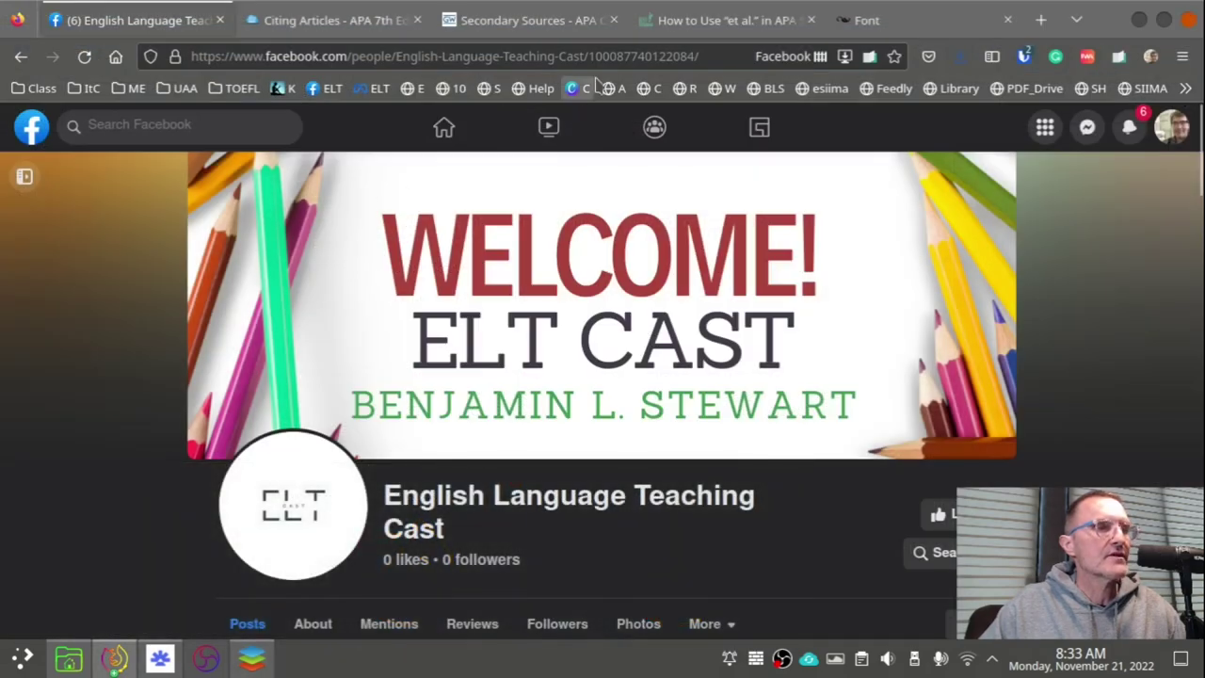
click(748, 26)
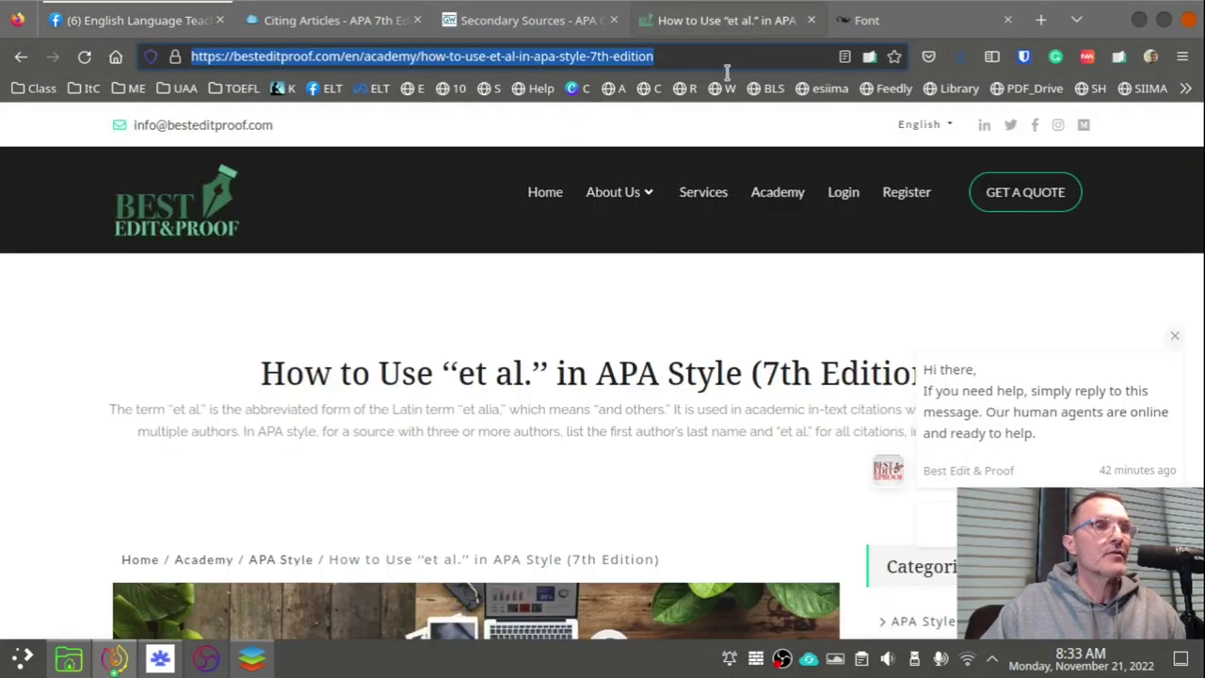
scroll(634, 301, down, 4)
scroll(621, 303, down, 6)
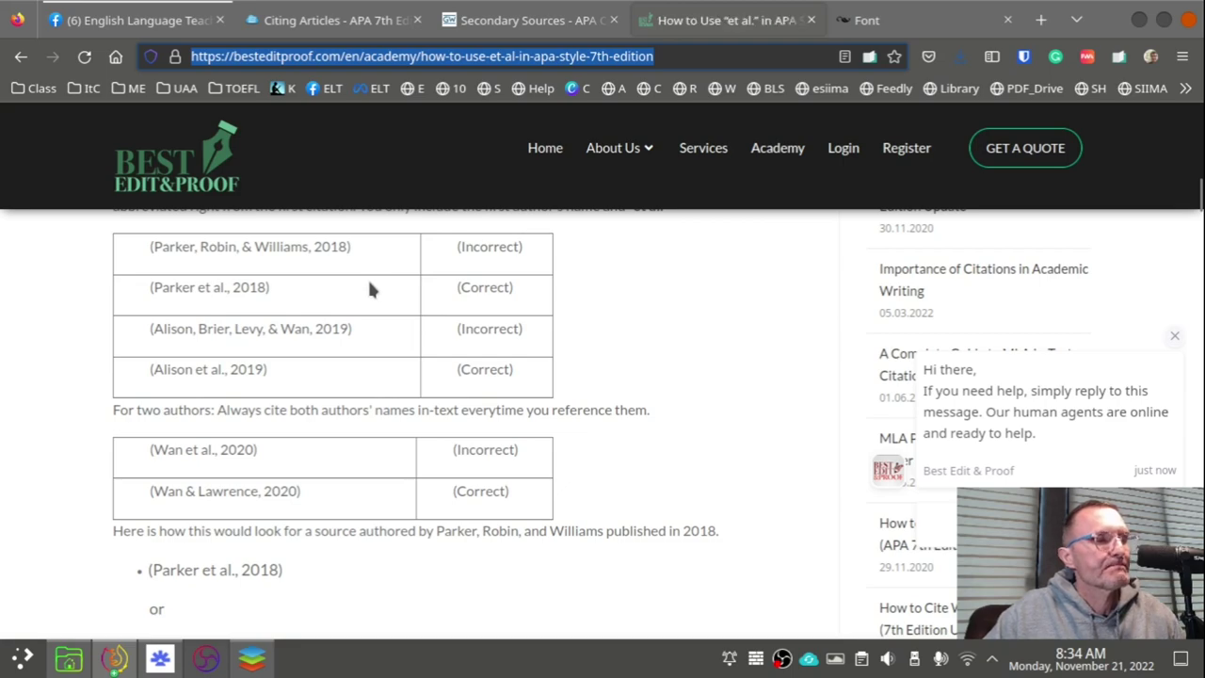
scroll(393, 271, up, 10)
key(alt+Tab)
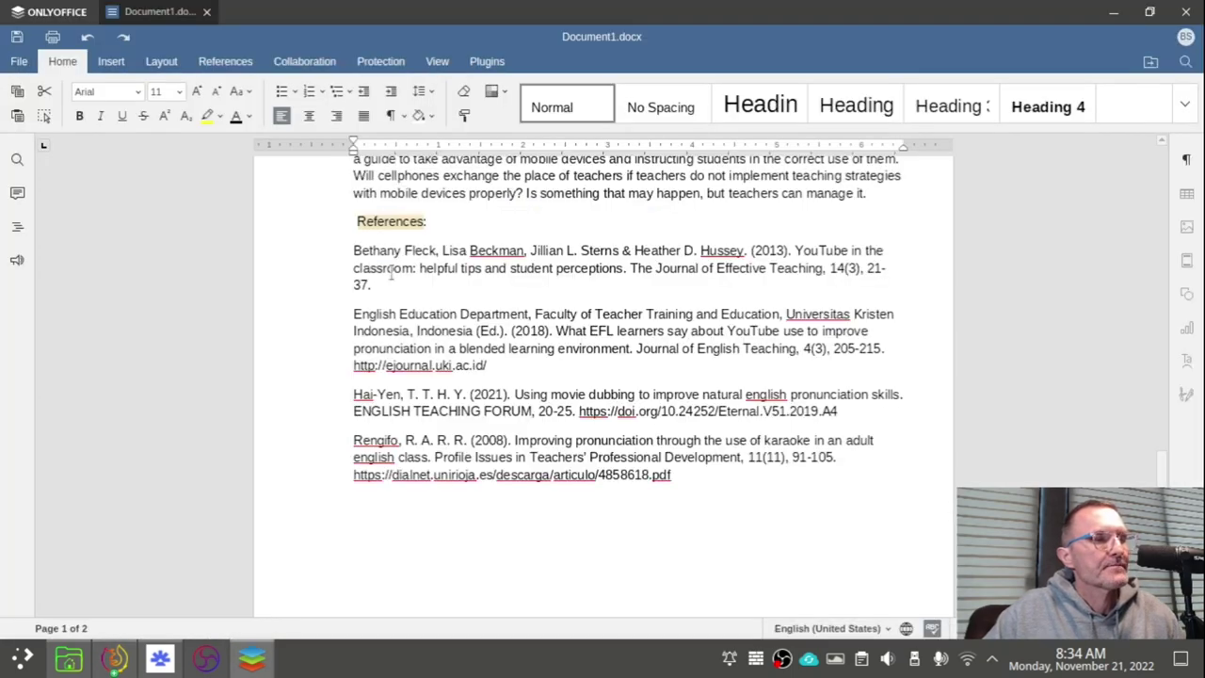
Step: Review the karaoke and movie dubbing body paragraphs, including how one paragraph leads into the other
scroll(520, 311, up, 10)
scroll(510, 285, up, 10)
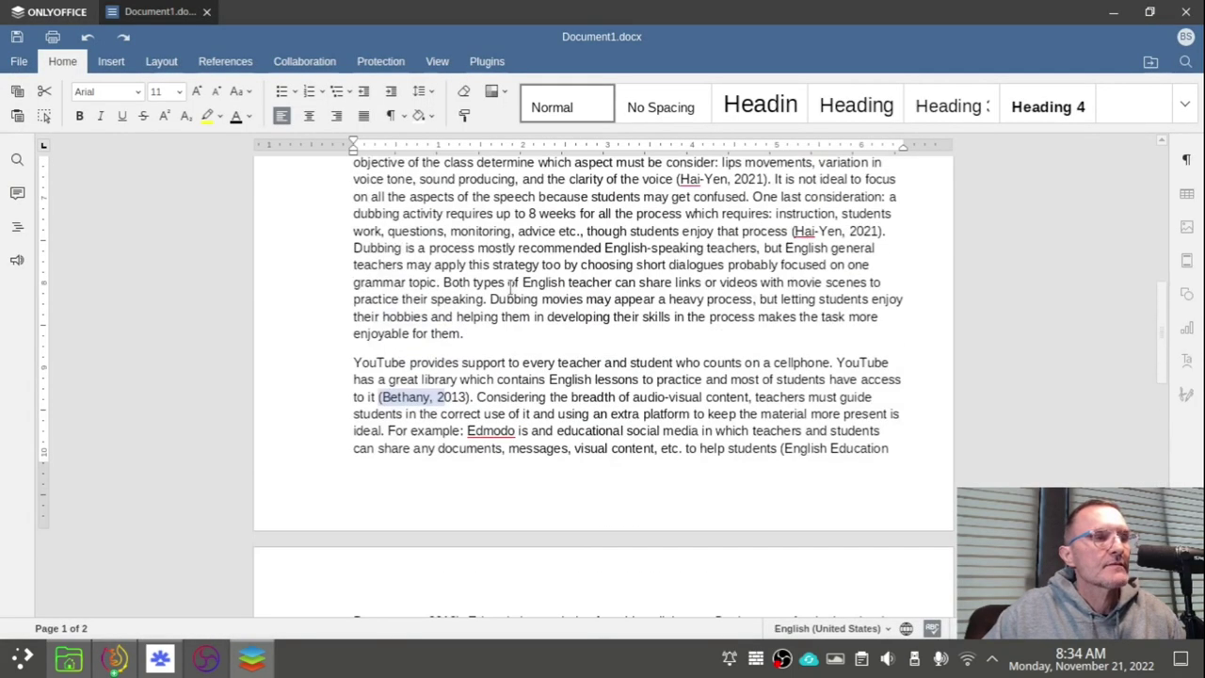
scroll(510, 285, down, 1)
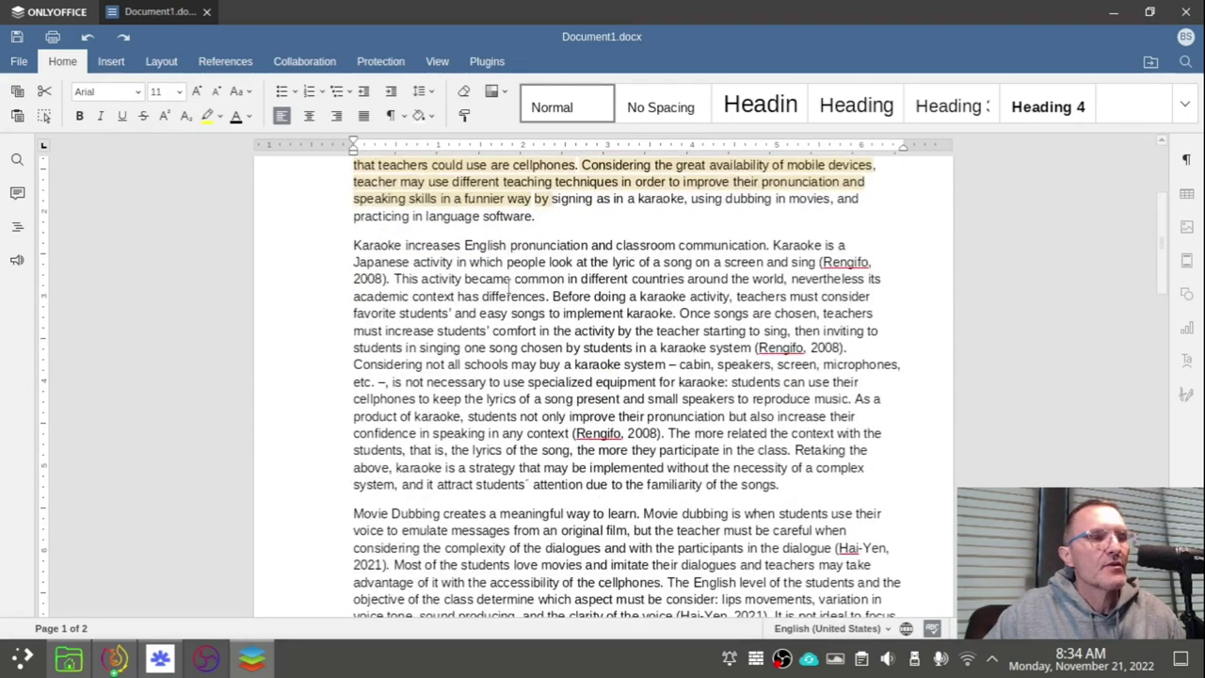
scroll(706, 325, down, 1)
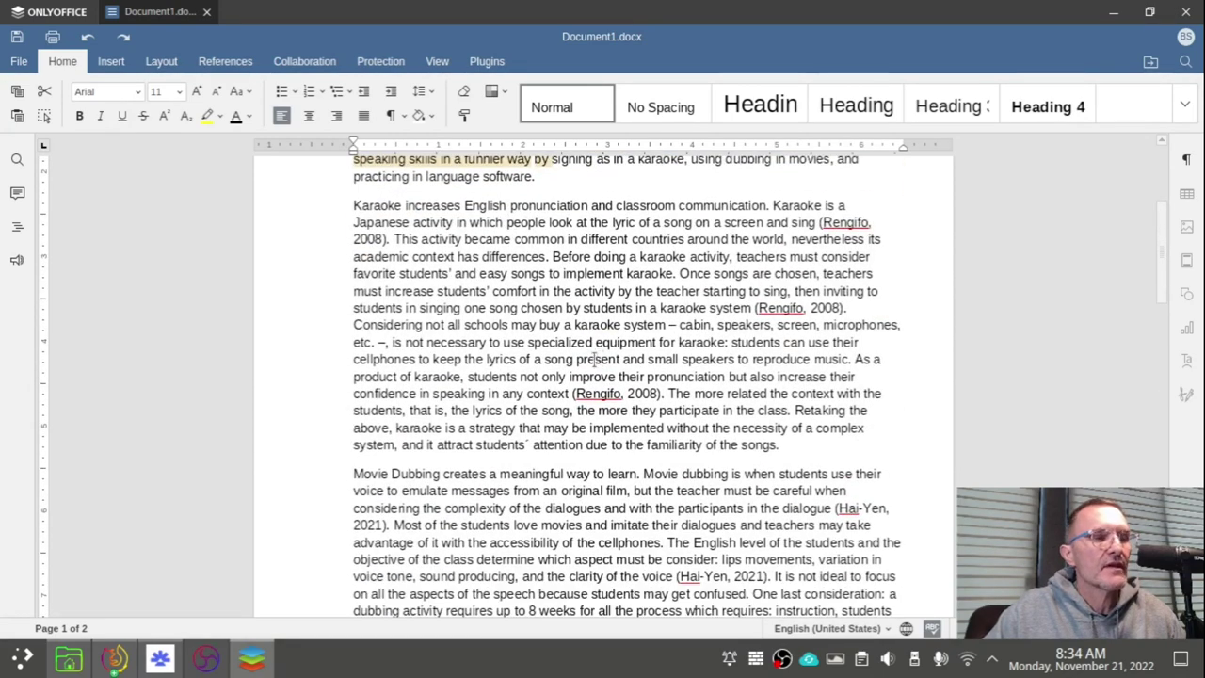
scroll(589, 360, down, 7)
scroll(582, 362, up, 5)
scroll(580, 357, up, 1)
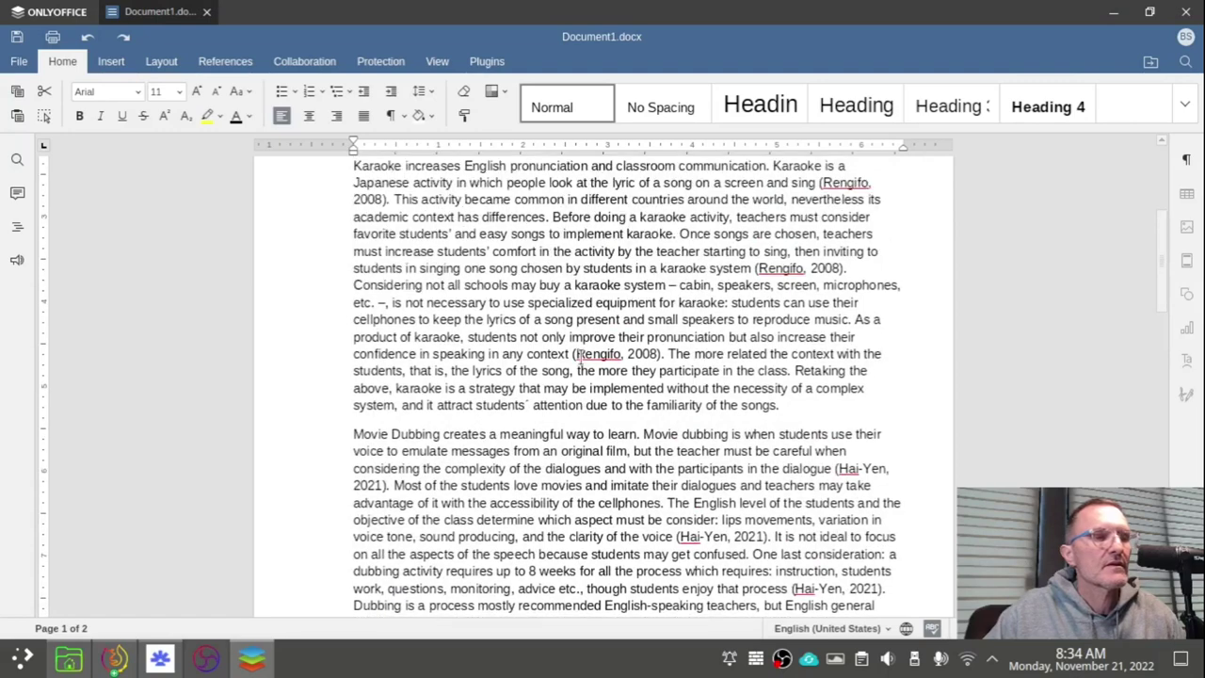
scroll(550, 326, up, 2)
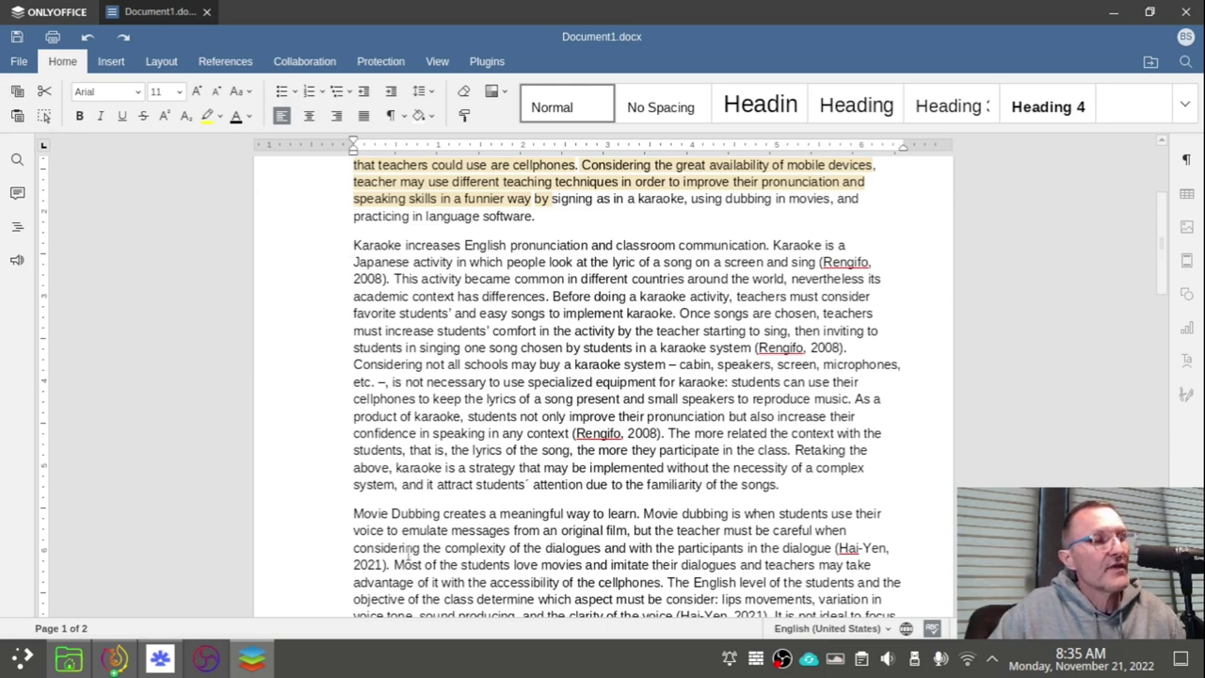
scroll(407, 552, down, 2)
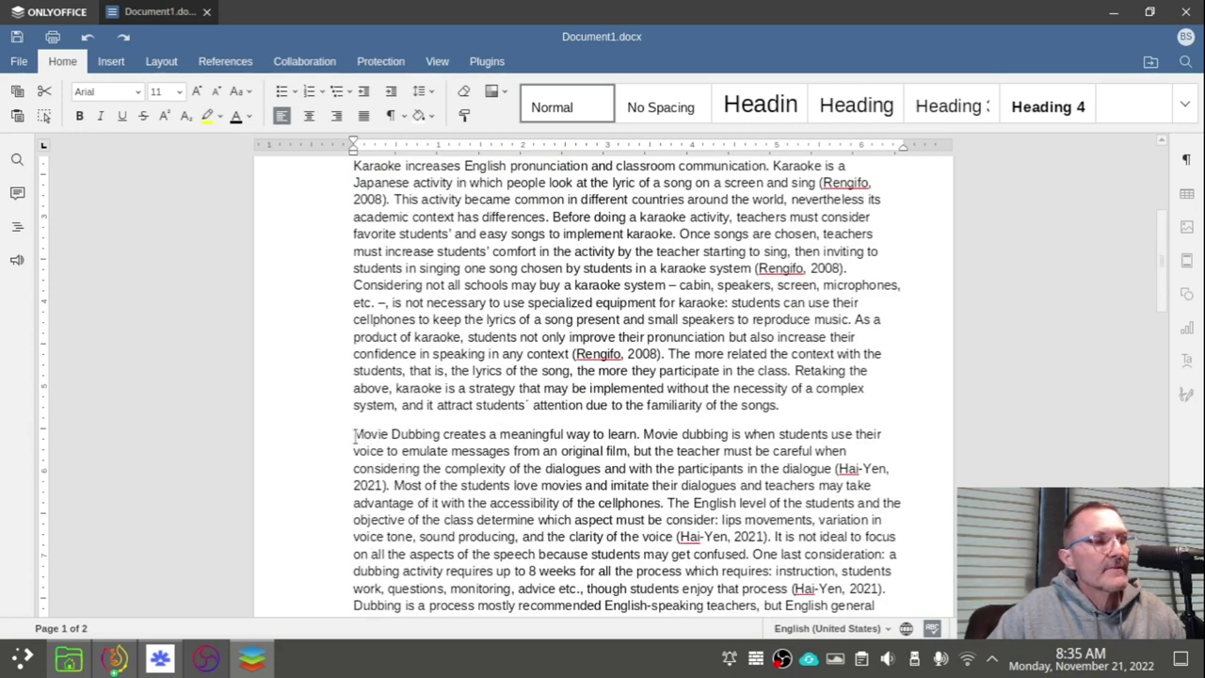
scroll(368, 435, up, 2)
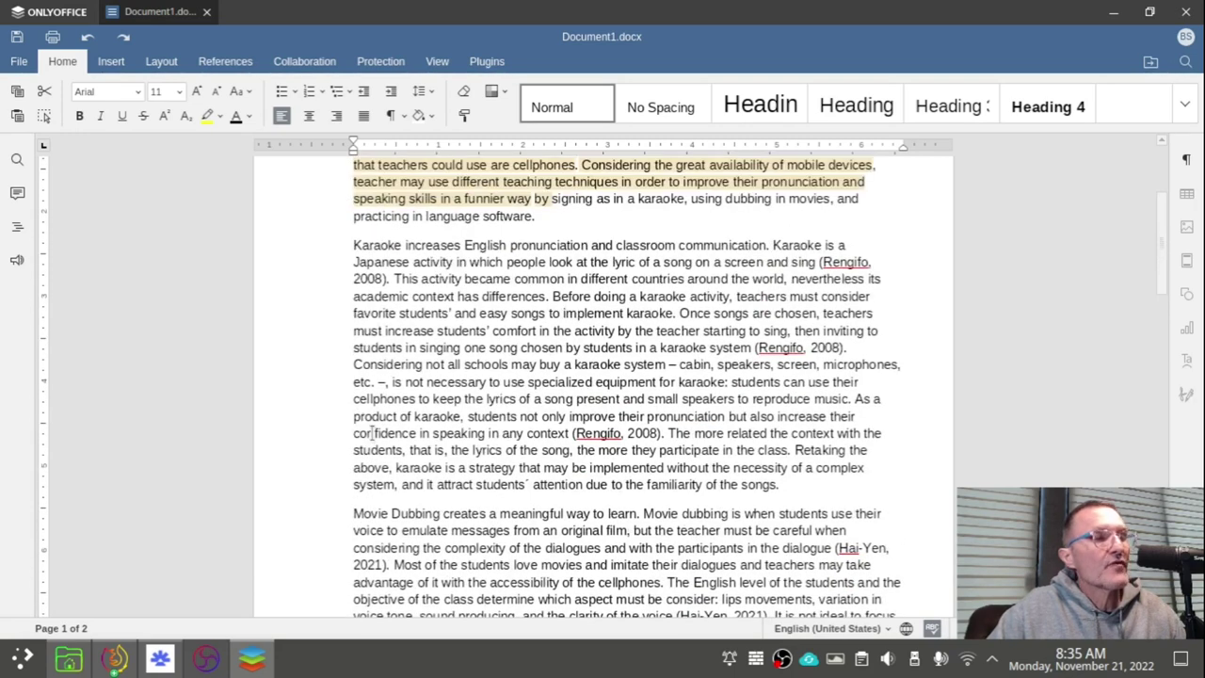
scroll(377, 405, up, 1)
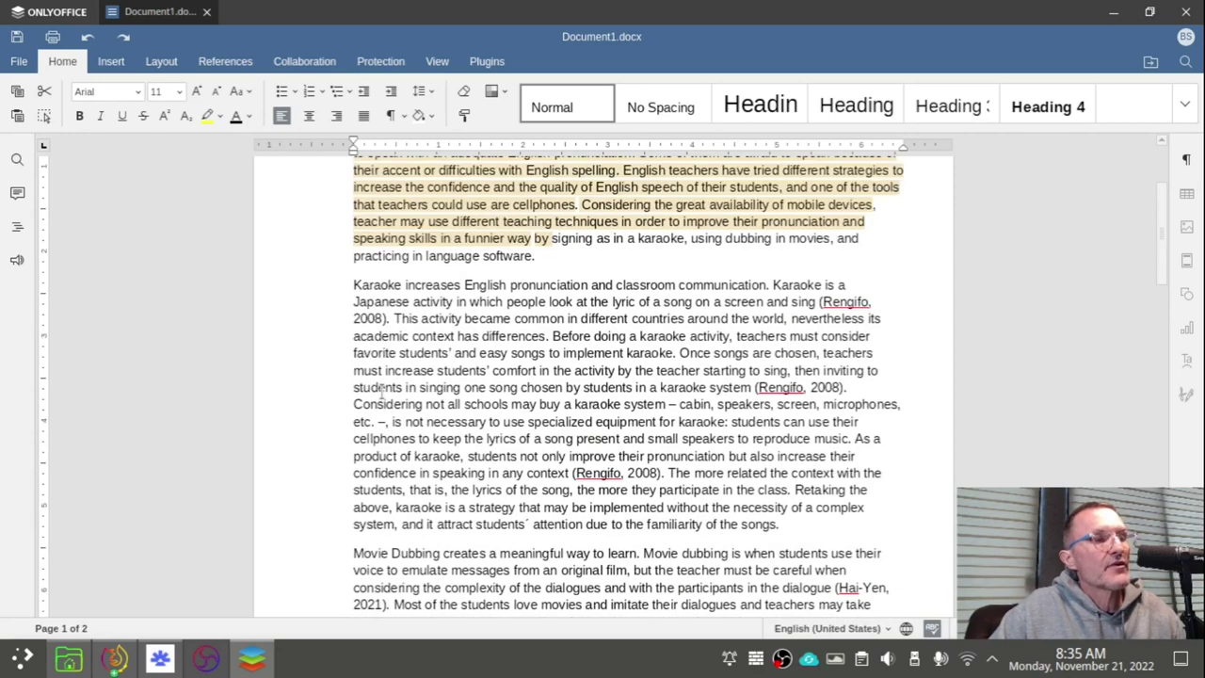
scroll(382, 394, down, 2)
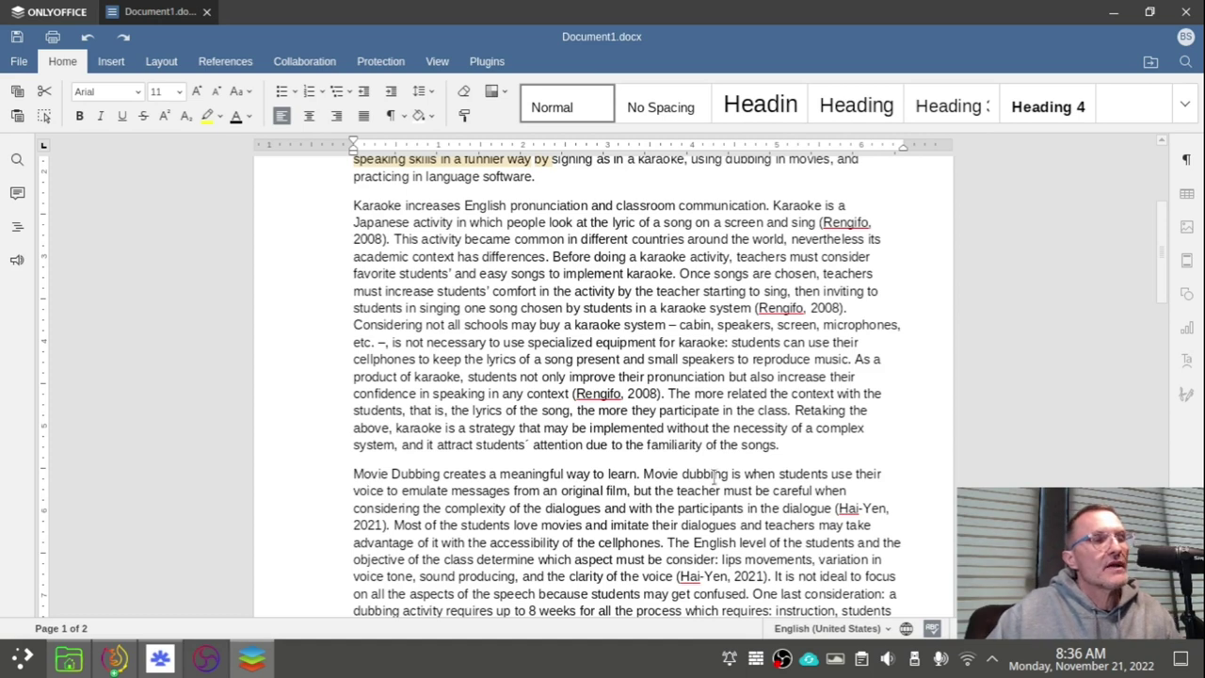
Step: Select and examine the opening topic sentences of the movie dubbing paragraph and the YouTube paragraph
drag(355, 473, 641, 474)
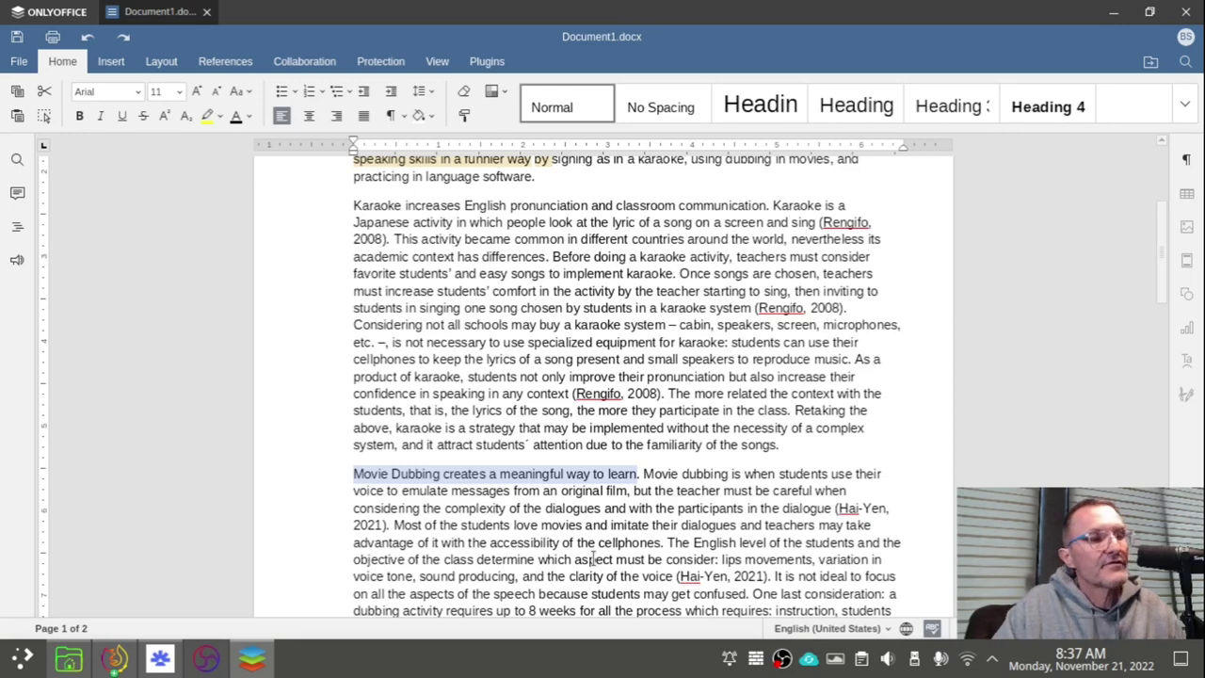
scroll(488, 415, down, 2)
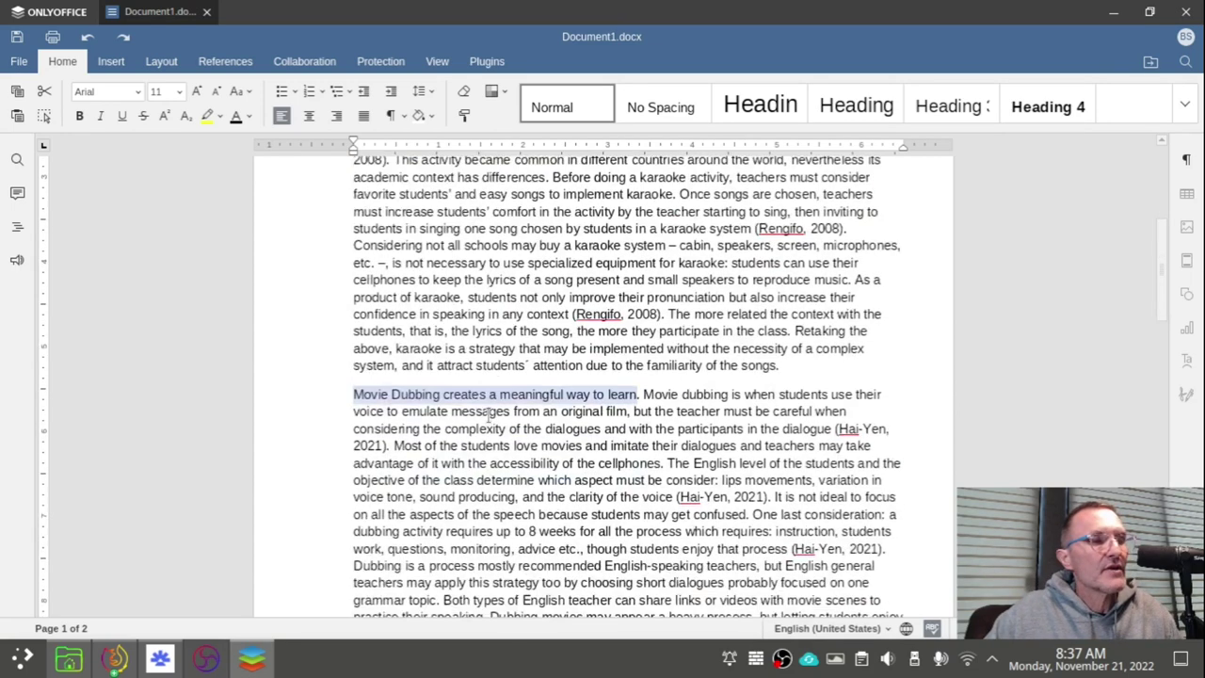
scroll(489, 415, down, 5)
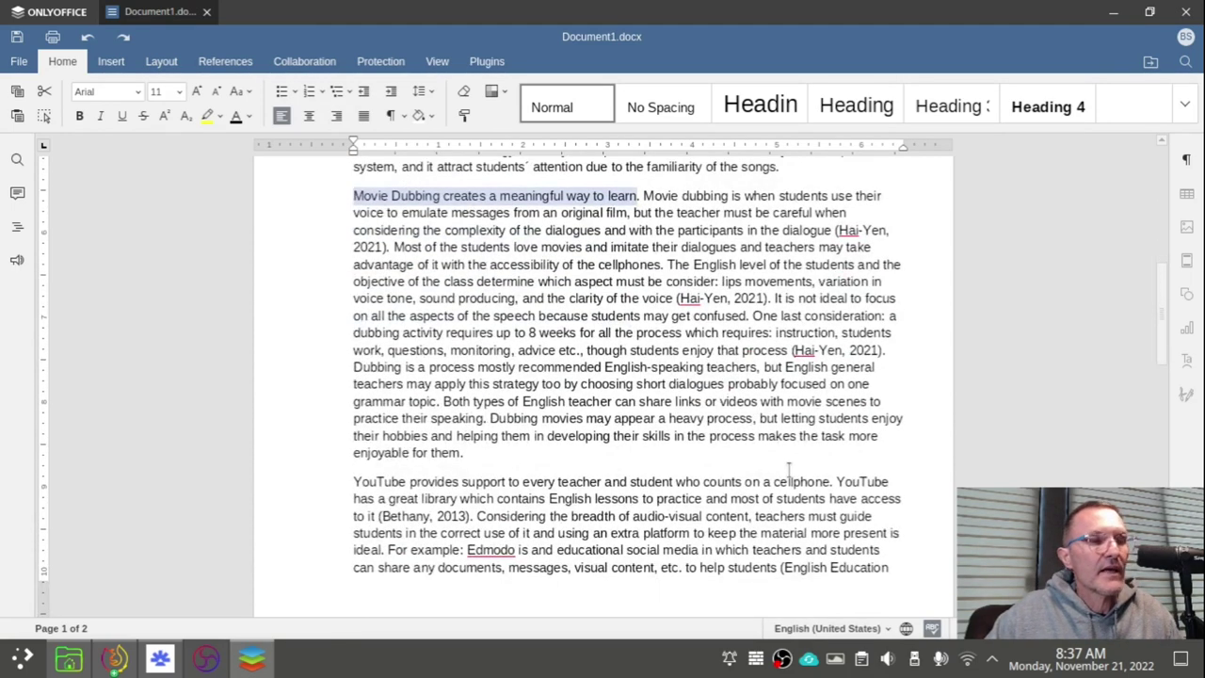
drag(833, 481, 357, 480)
scroll(499, 452, up, 2)
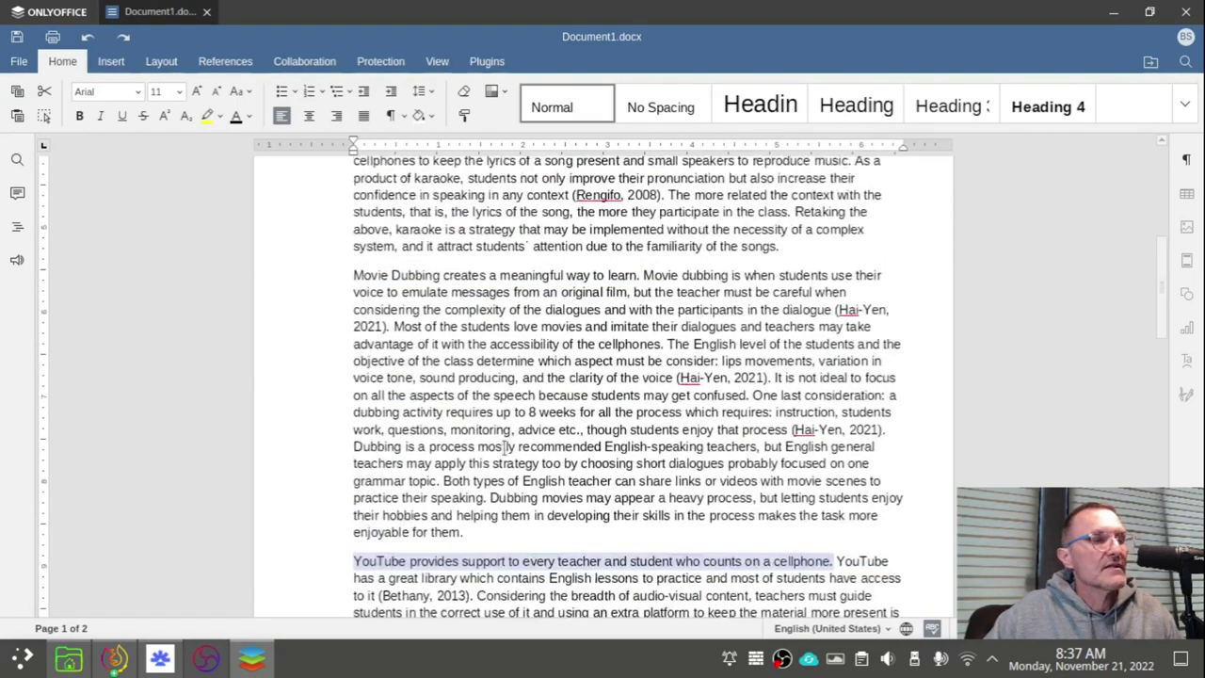
Step: Select the strategies listed at the end of the introduction and compare them with the karaoke and movie dubbing topic sentences
scroll(505, 448, up, 10)
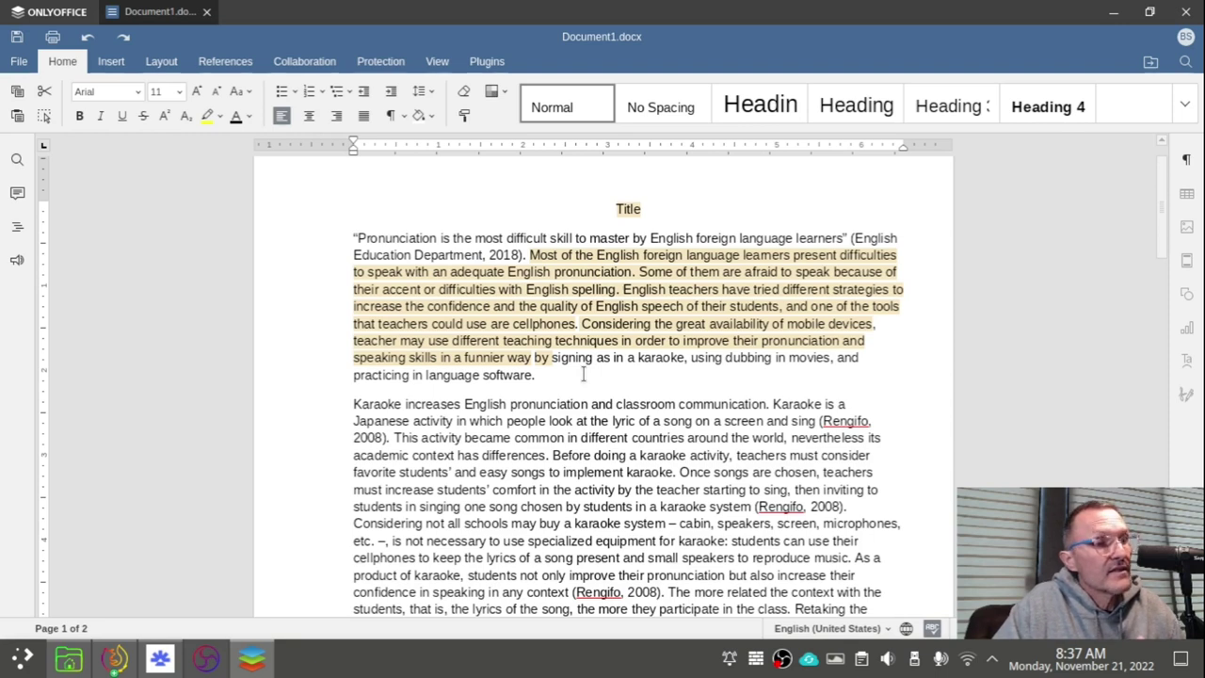
drag(568, 357, 571, 374)
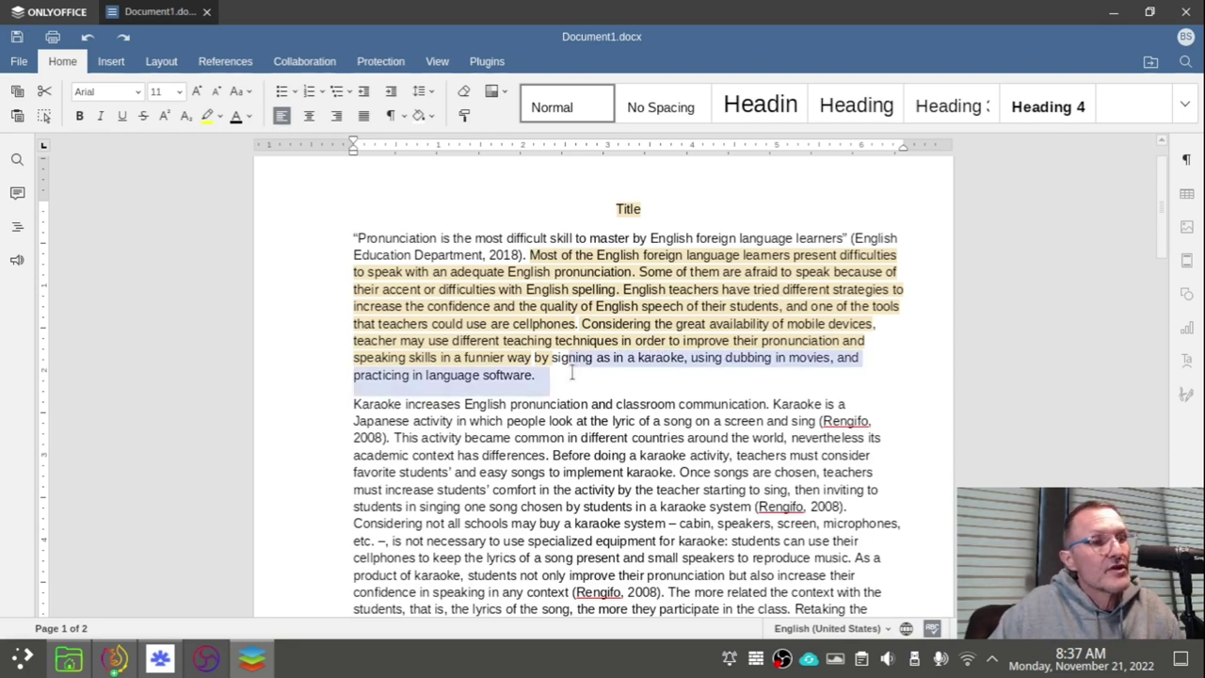
click(452, 414)
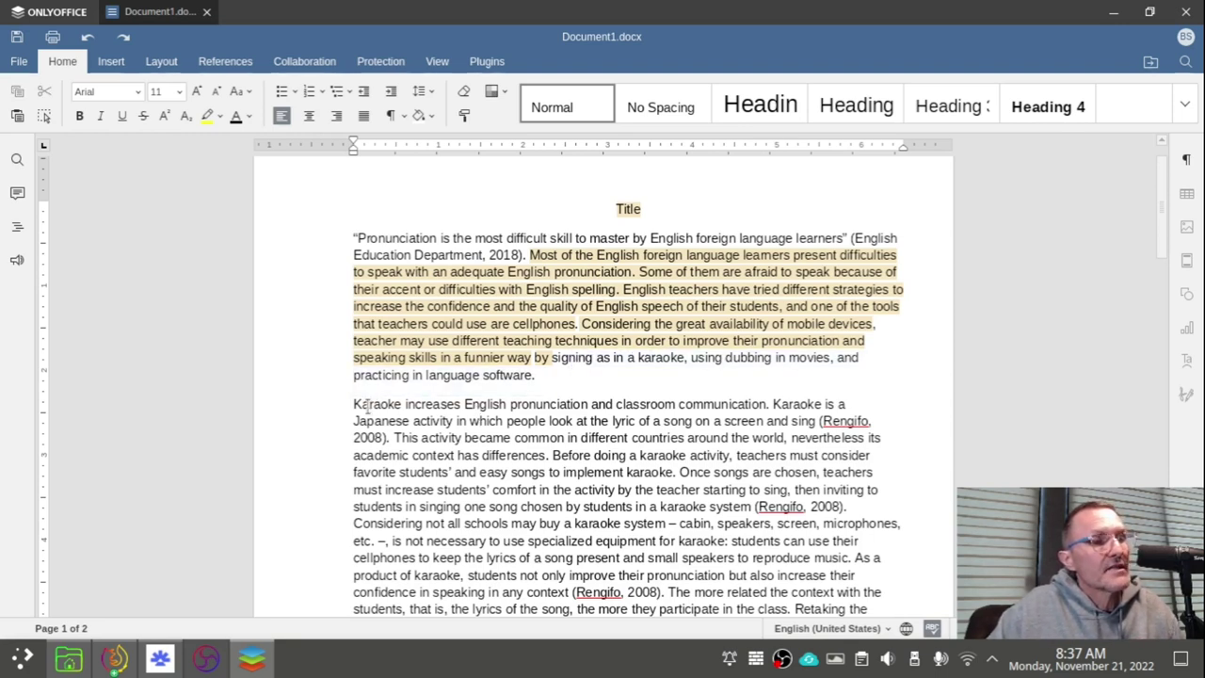
drag(362, 406, 765, 401)
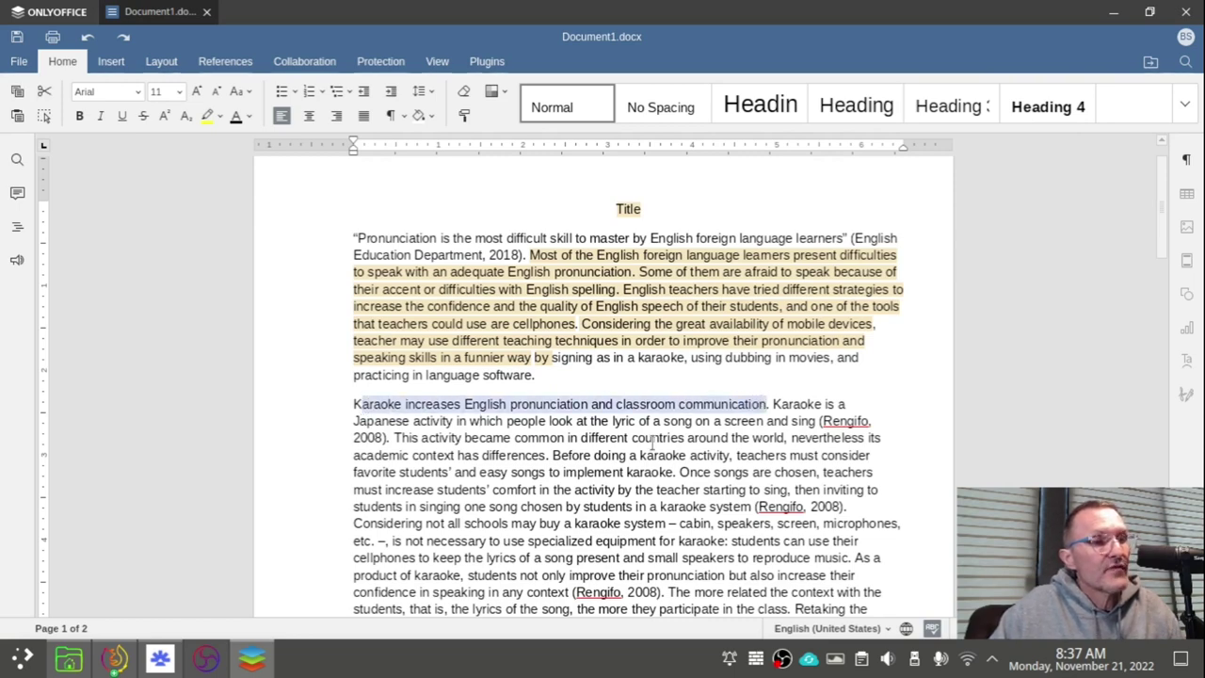
scroll(527, 429, down, 5)
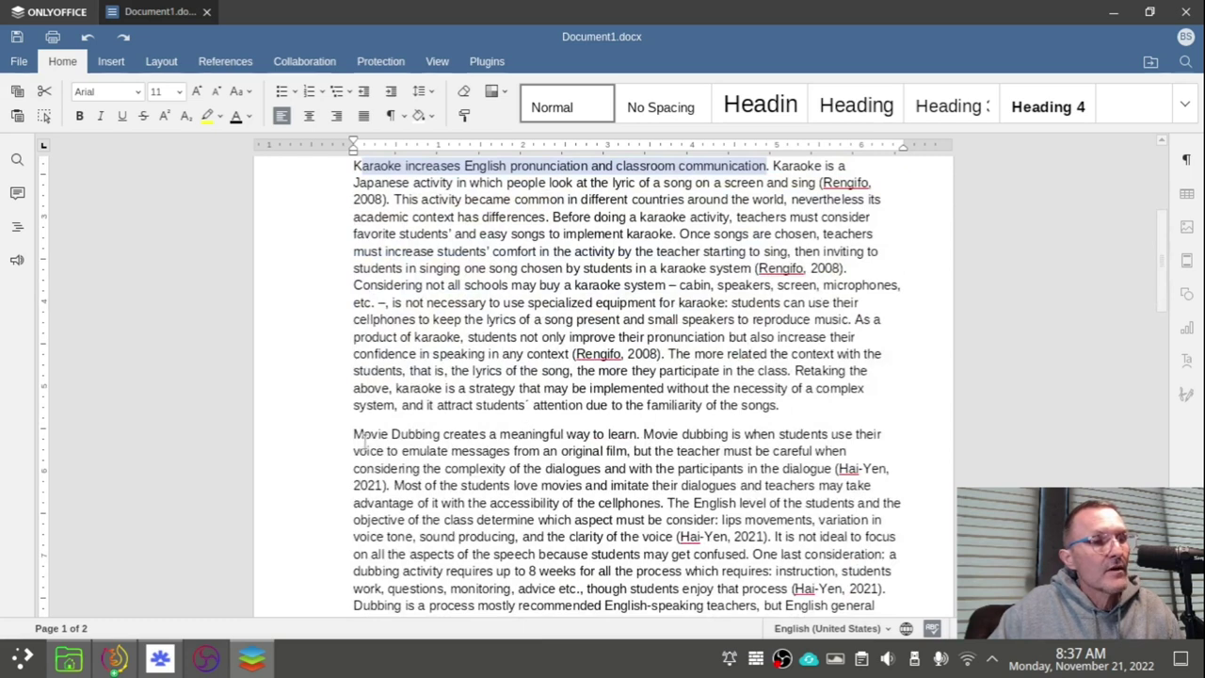
drag(353, 434, 641, 434)
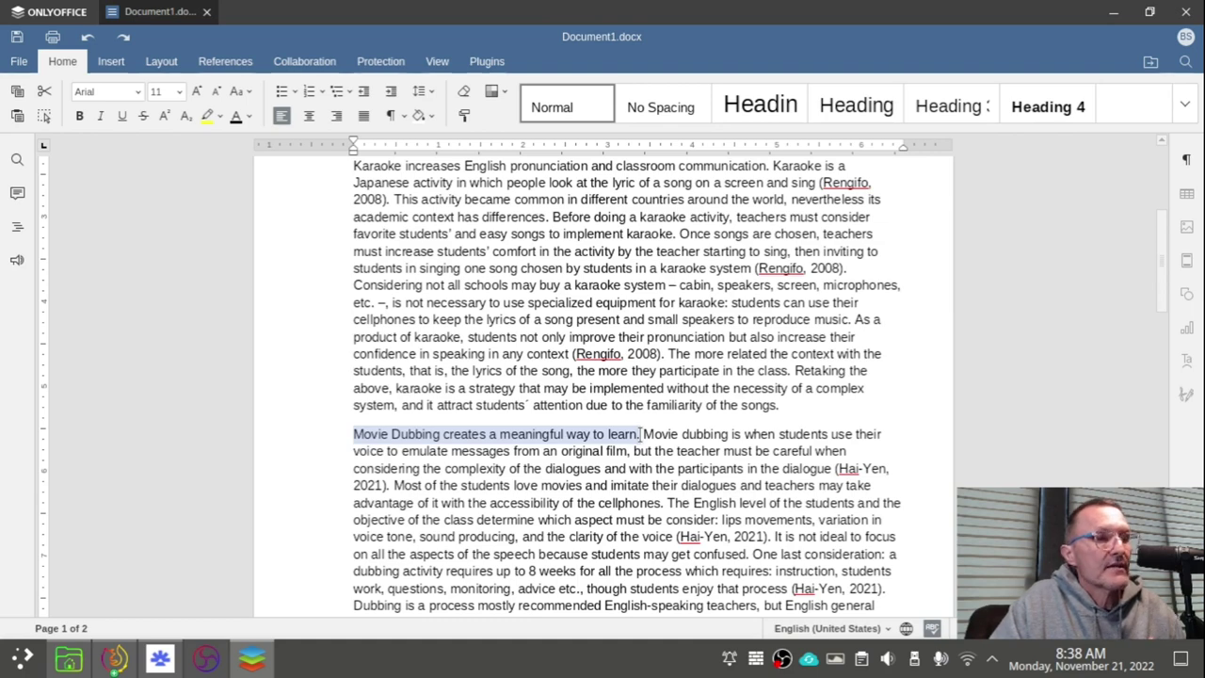
Step: Examine the movie dubbing paragraph against the karaoke paragraph and the thesis at the end of the introduction
scroll(539, 429, down, 1)
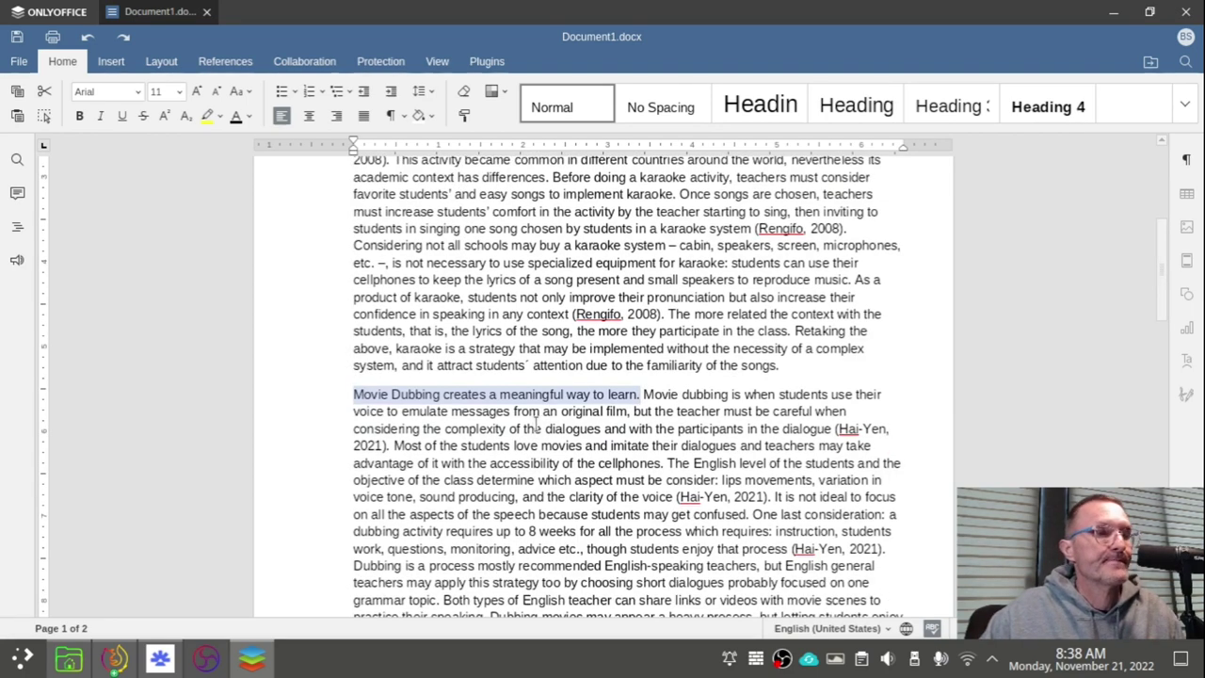
scroll(512, 428, down, 1)
scroll(471, 388, down, 6)
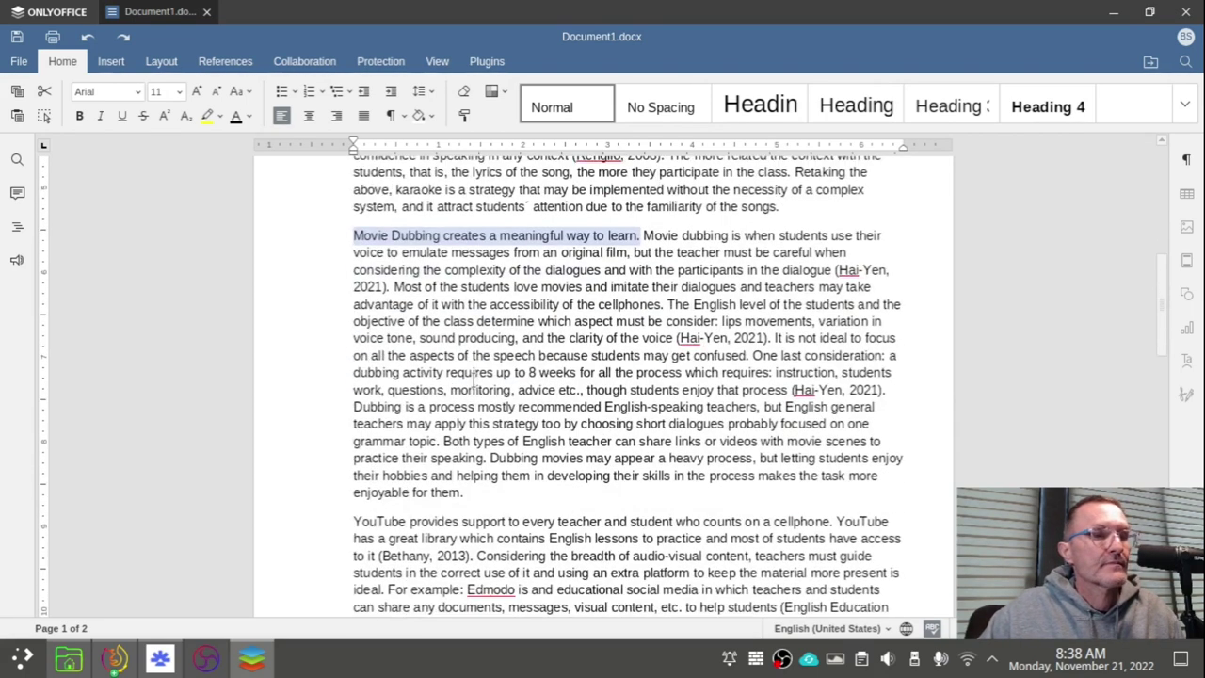
scroll(441, 377, up, 4)
scroll(441, 376, up, 10)
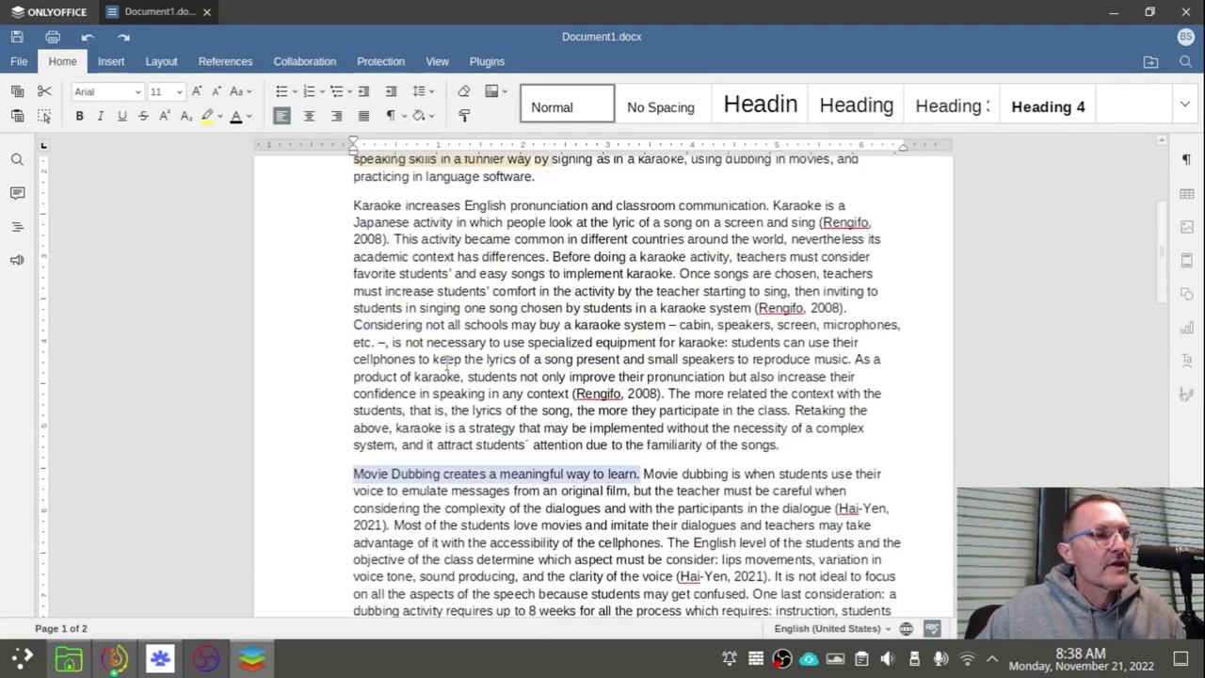
scroll(449, 363, down, 3)
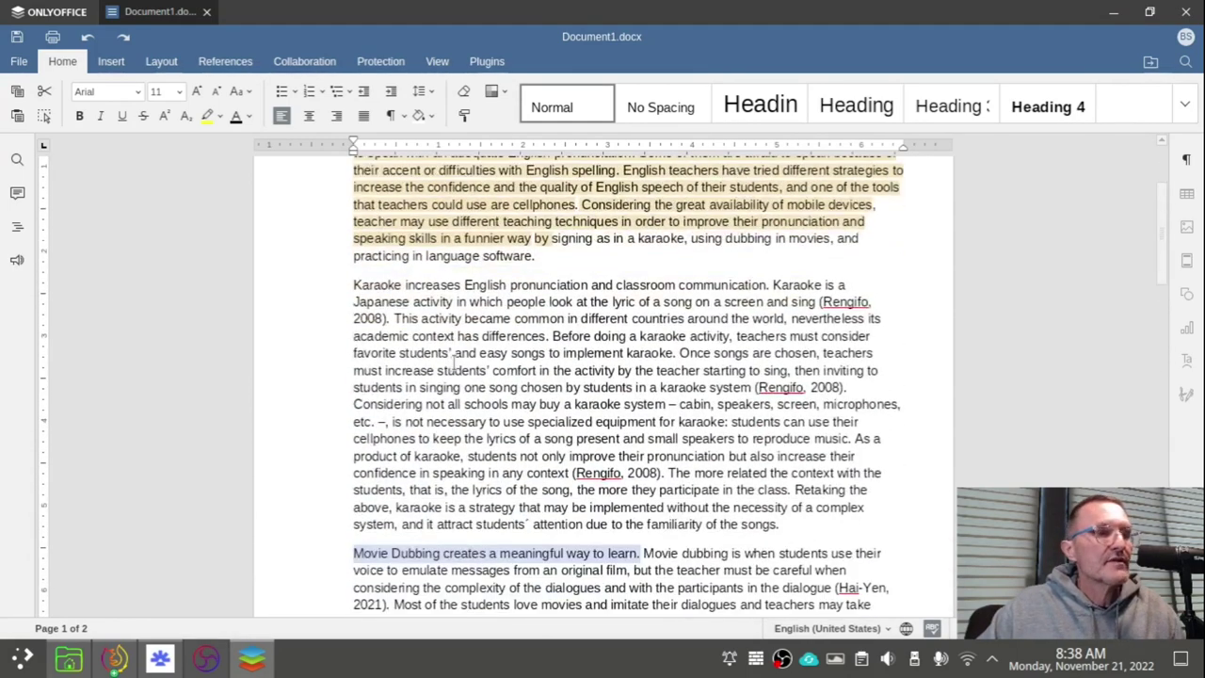
scroll(448, 358, down, 1)
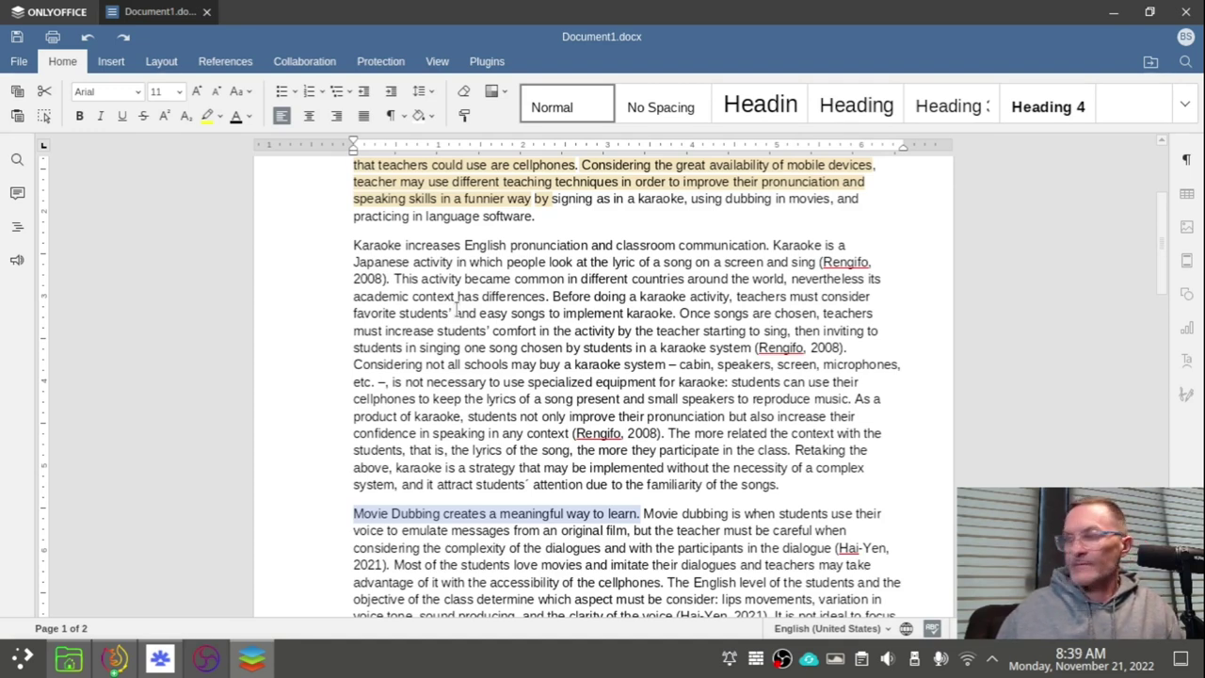
scroll(467, 329, down, 1)
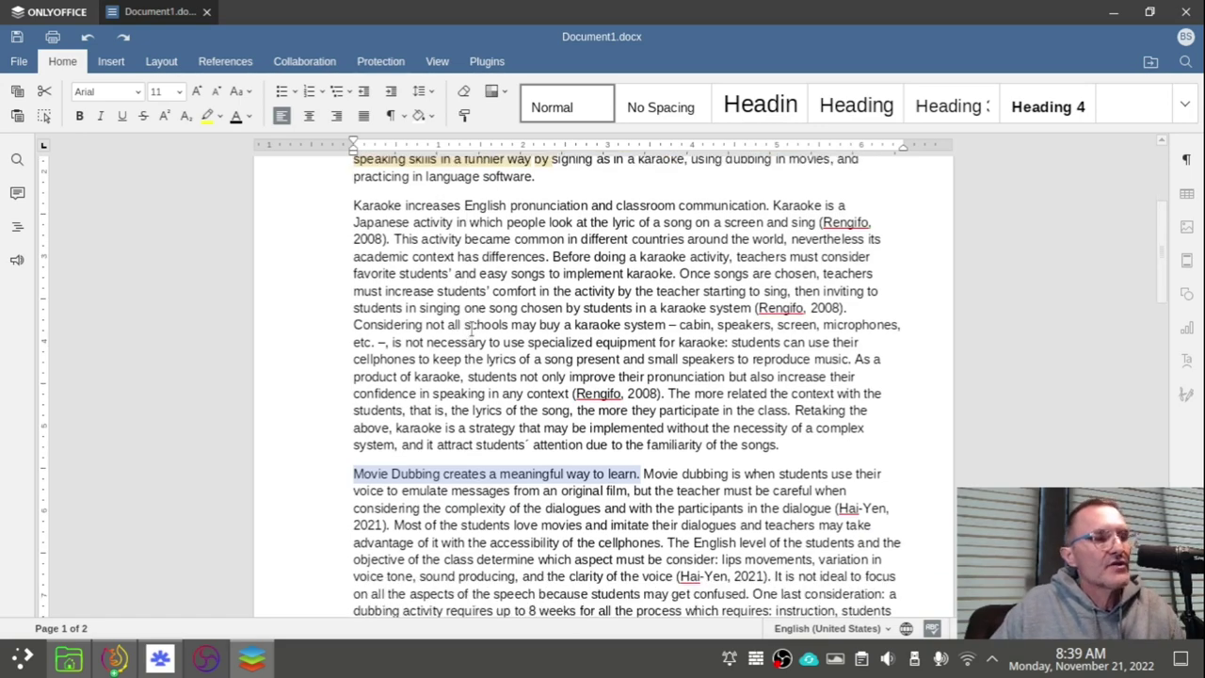
Step: Read through the essay's final paragraphs and select the question in the conclusion beginning "Will cellphones exchange the place of teachers"
scroll(584, 346, down, 10)
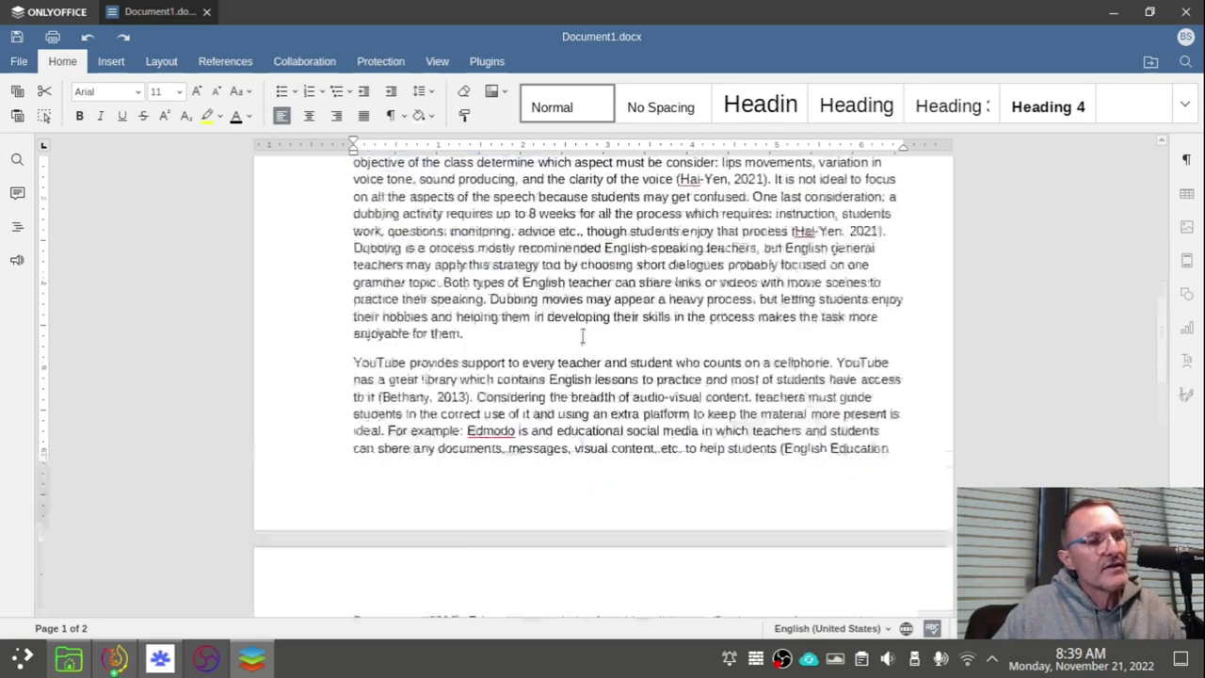
scroll(583, 337, down, 10)
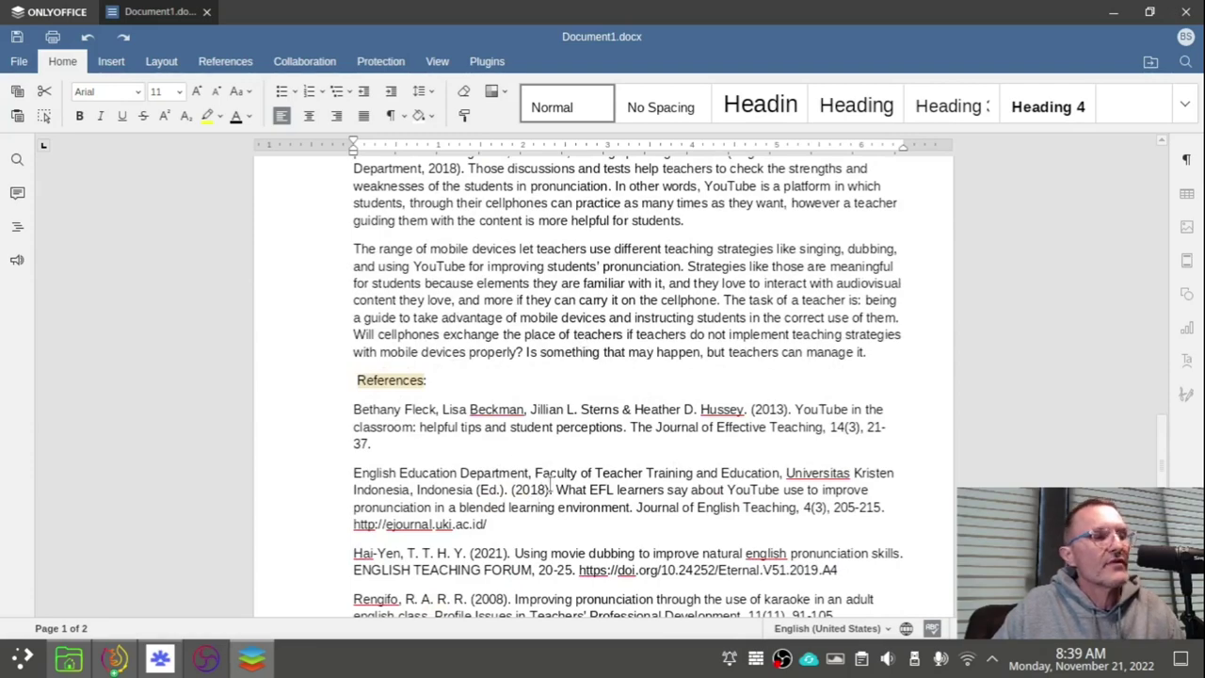
scroll(555, 484, up, 10)
scroll(568, 476, up, 9)
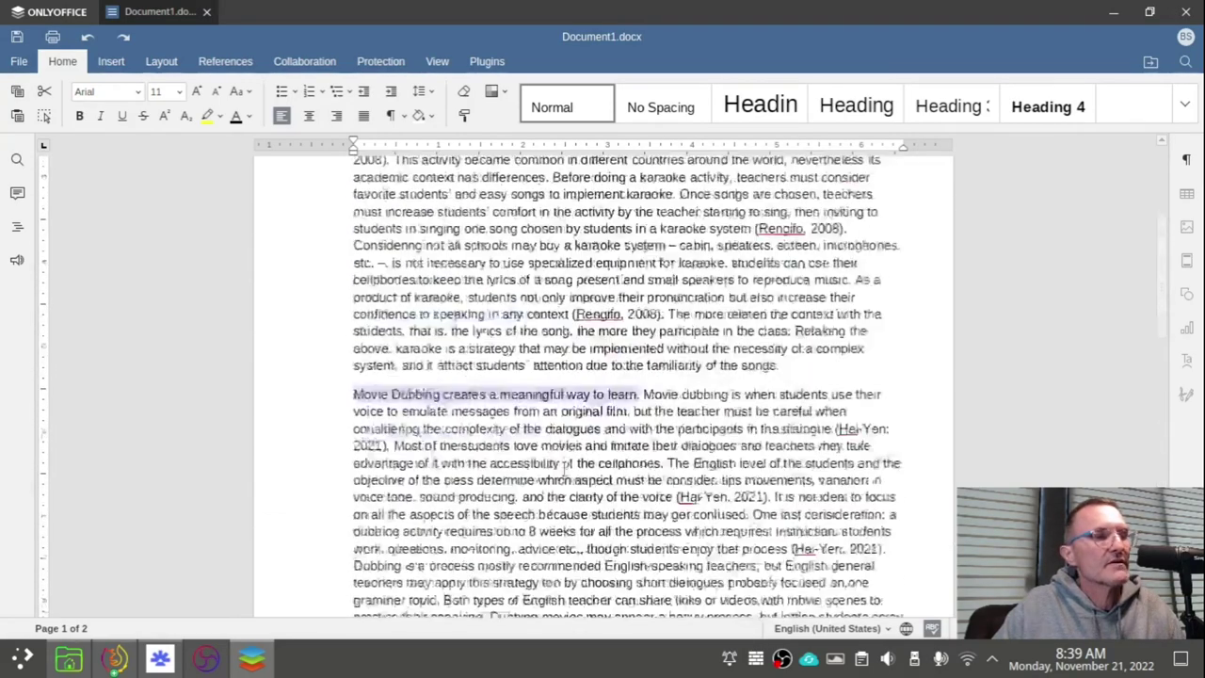
scroll(567, 476, down, 8)
scroll(571, 471, down, 6)
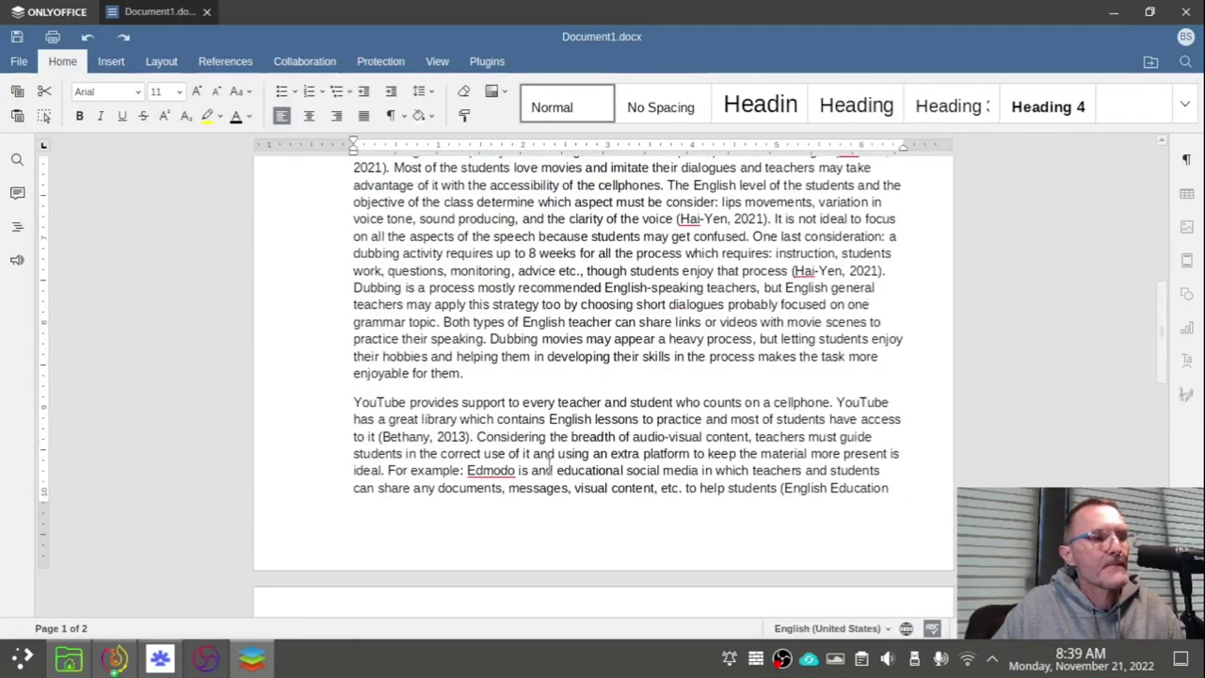
scroll(513, 453, down, 3)
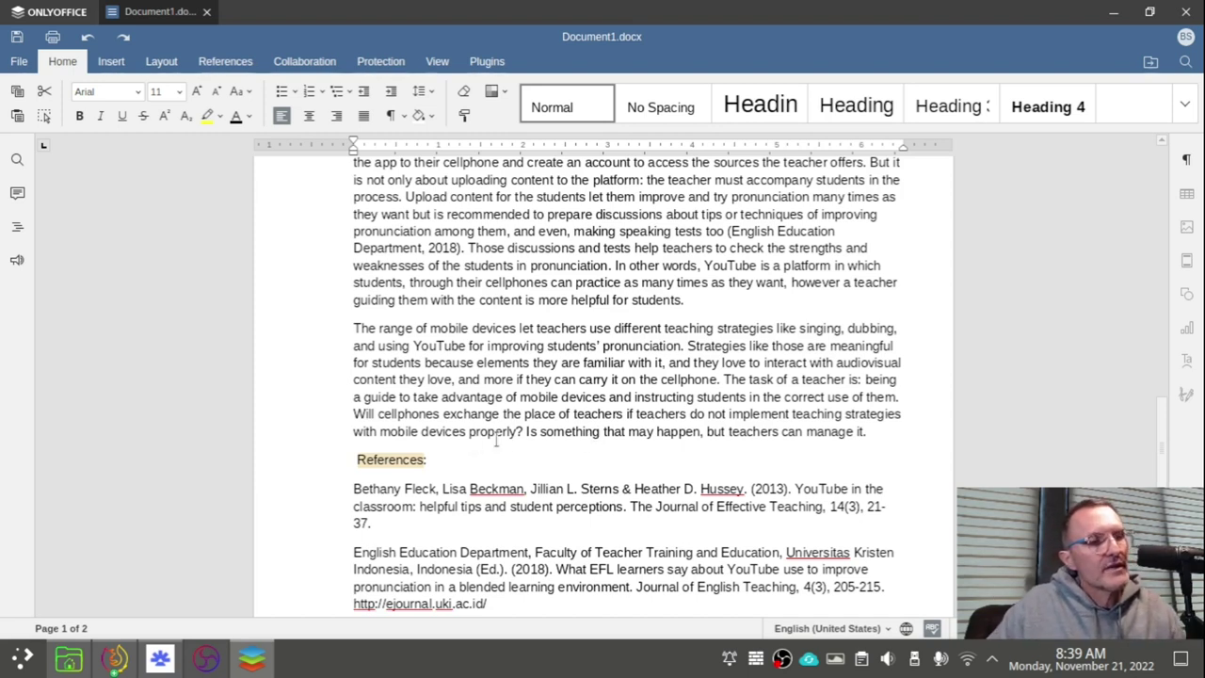
drag(524, 433, 356, 407)
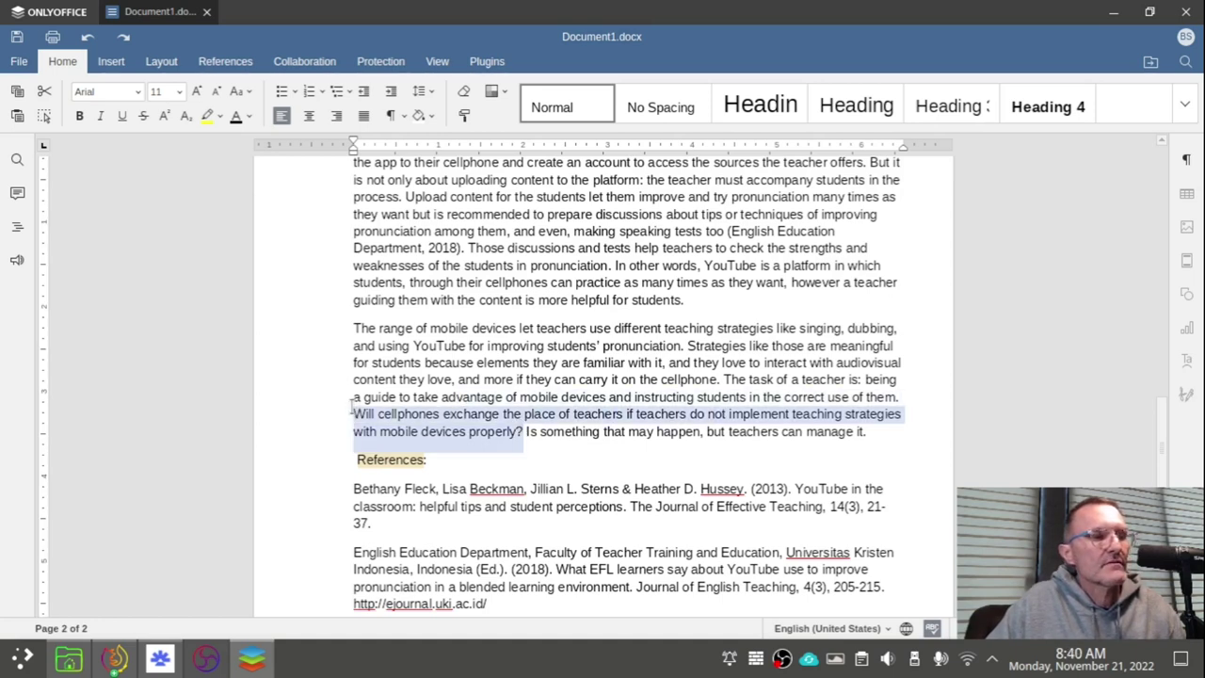
click(625, 459)
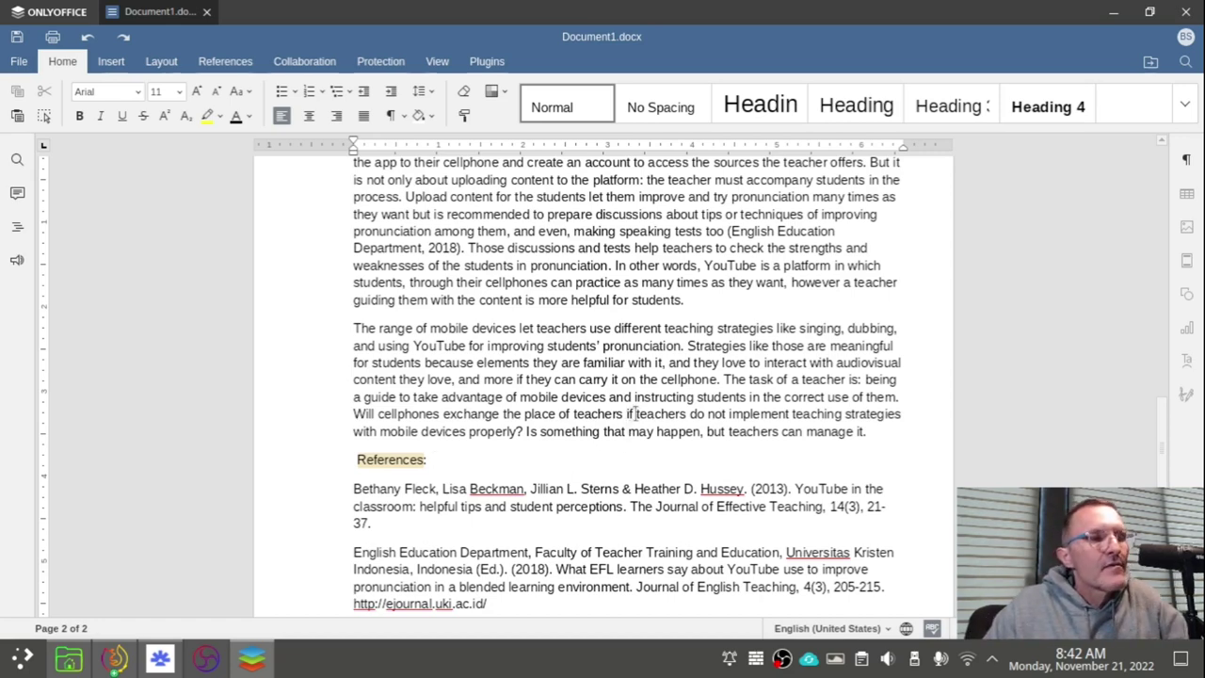
Step: Look back over the YouTube paragraph, then switch to the notes app and view the start of The Dos And Don'ts To Academic Writing
scroll(630, 417, up, 3)
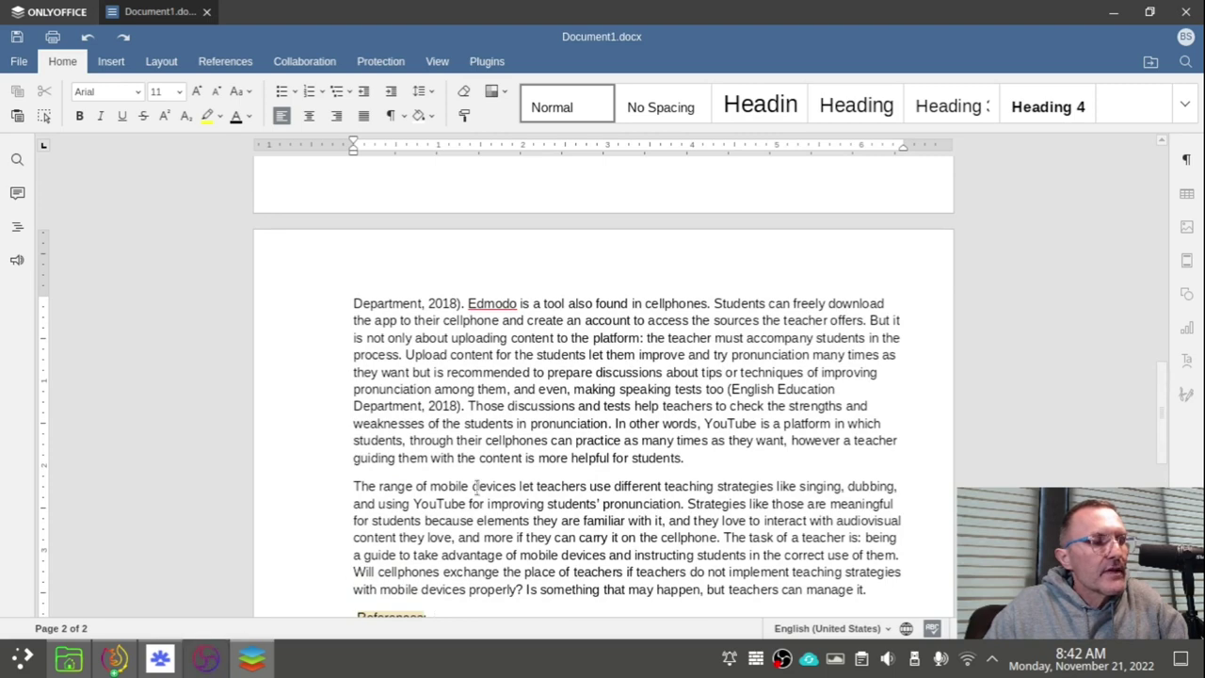
scroll(530, 425, up, 2)
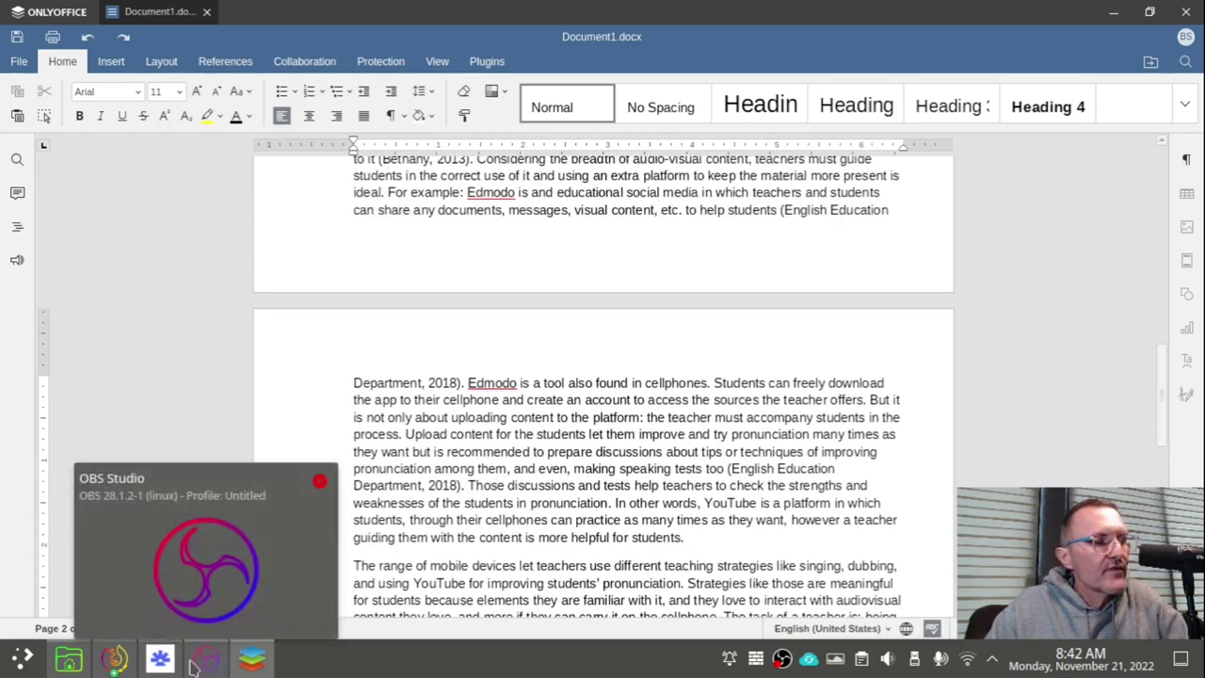
mouse_move(177, 665)
click(228, 618)
scroll(493, 374, up, 3)
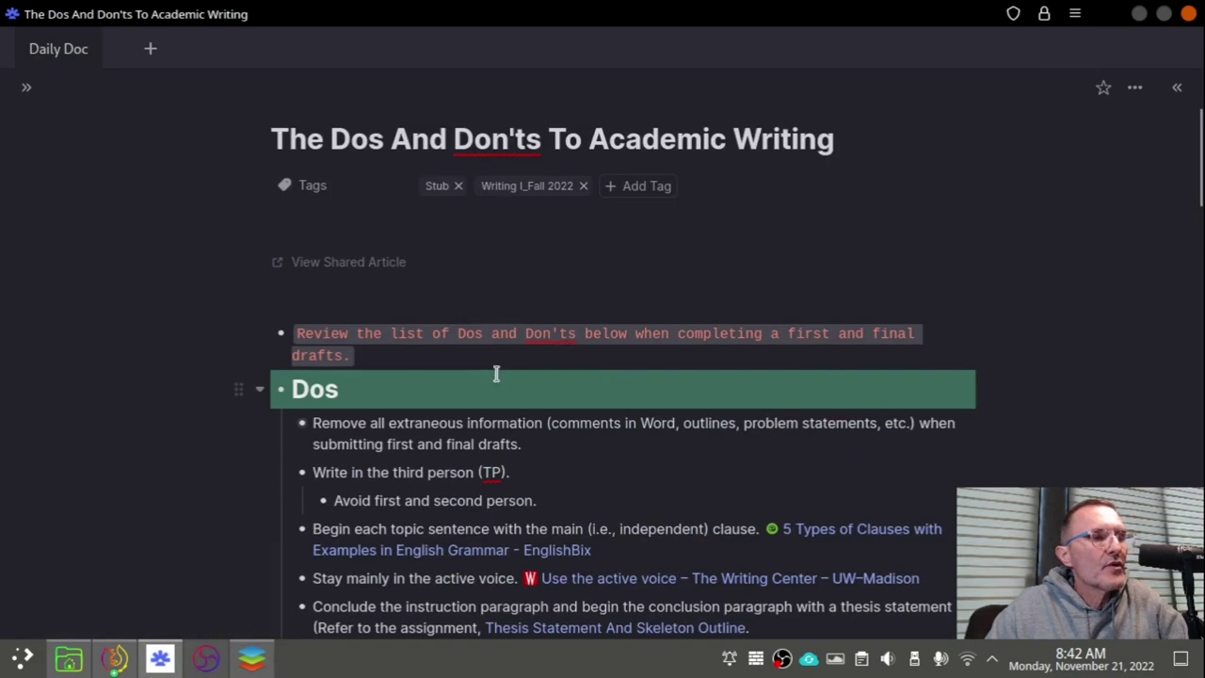
Step: In the Don'ts list, correct the informal phrase example to read "as mentioned before"
scroll(473, 371, down, 5)
scroll(465, 373, down, 1)
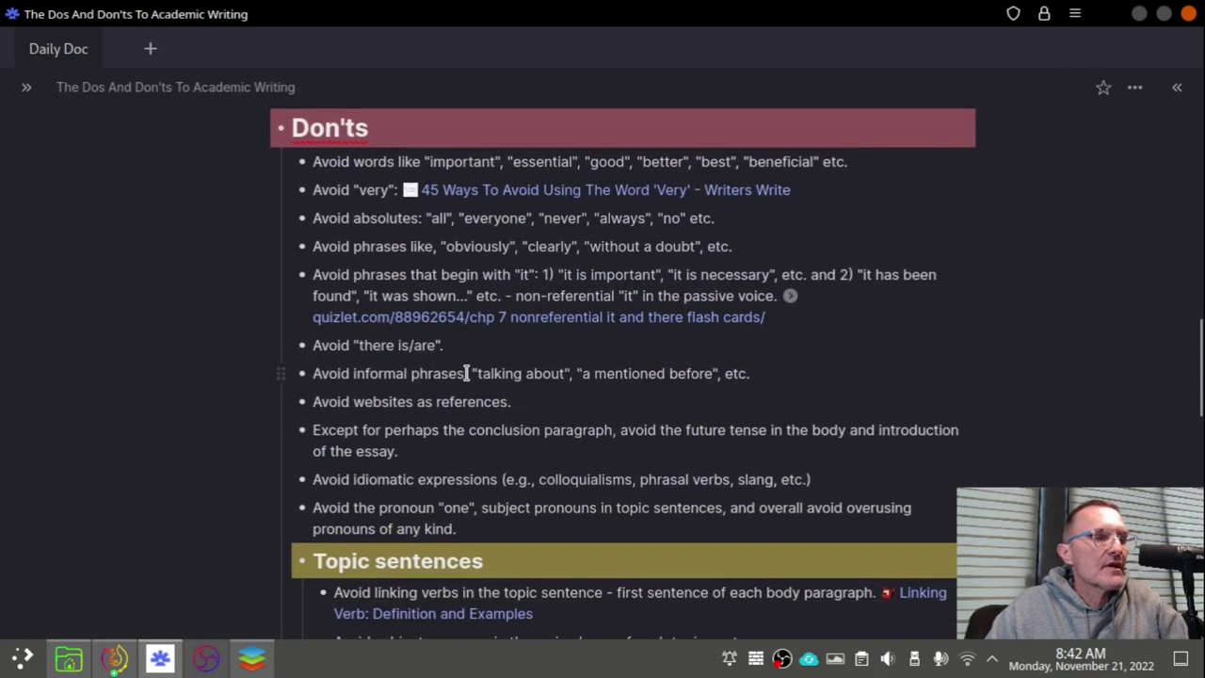
scroll(465, 373, up, 4)
scroll(463, 372, down, 4)
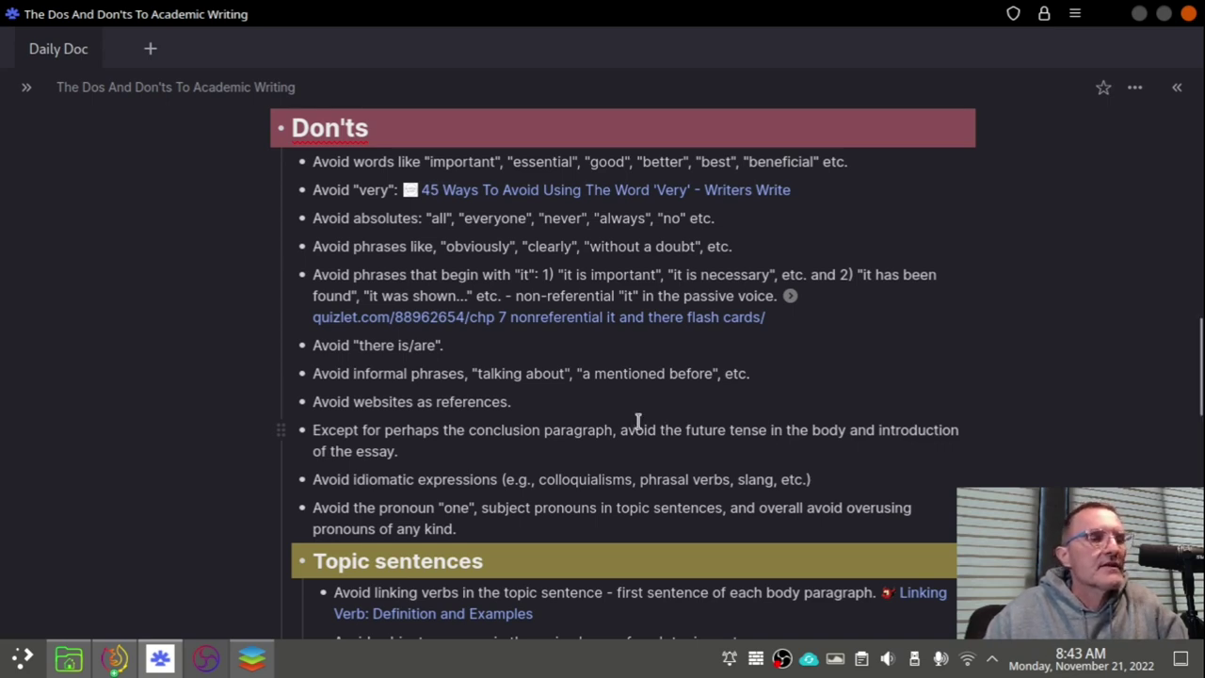
double_click(589, 374)
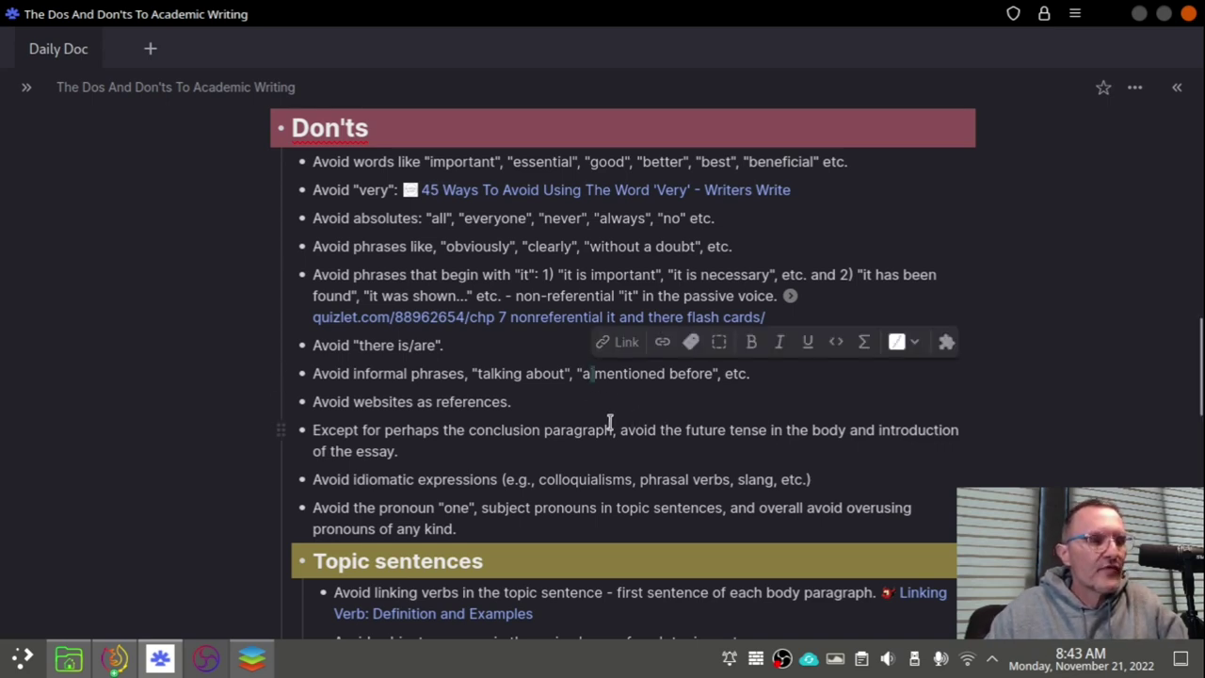
text(s)
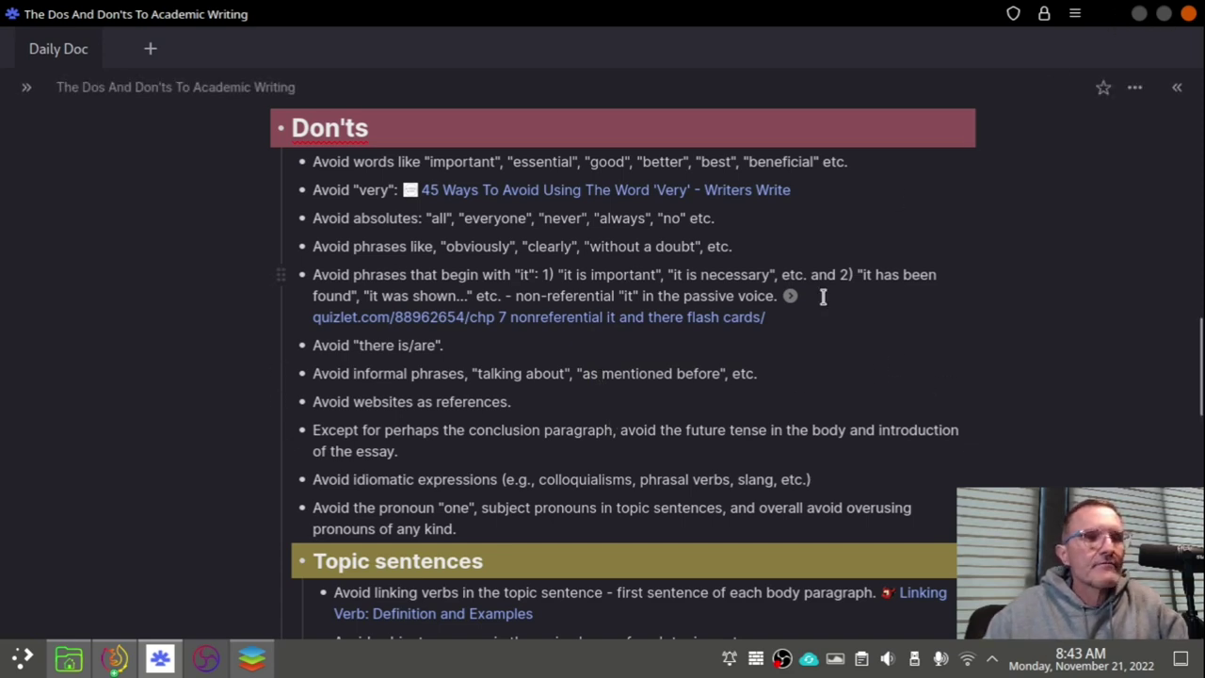
Step: View the topic sentence rules in the notes, then switch to the essay and look over its introduction and body paragraphs
scroll(670, 397, down, 2)
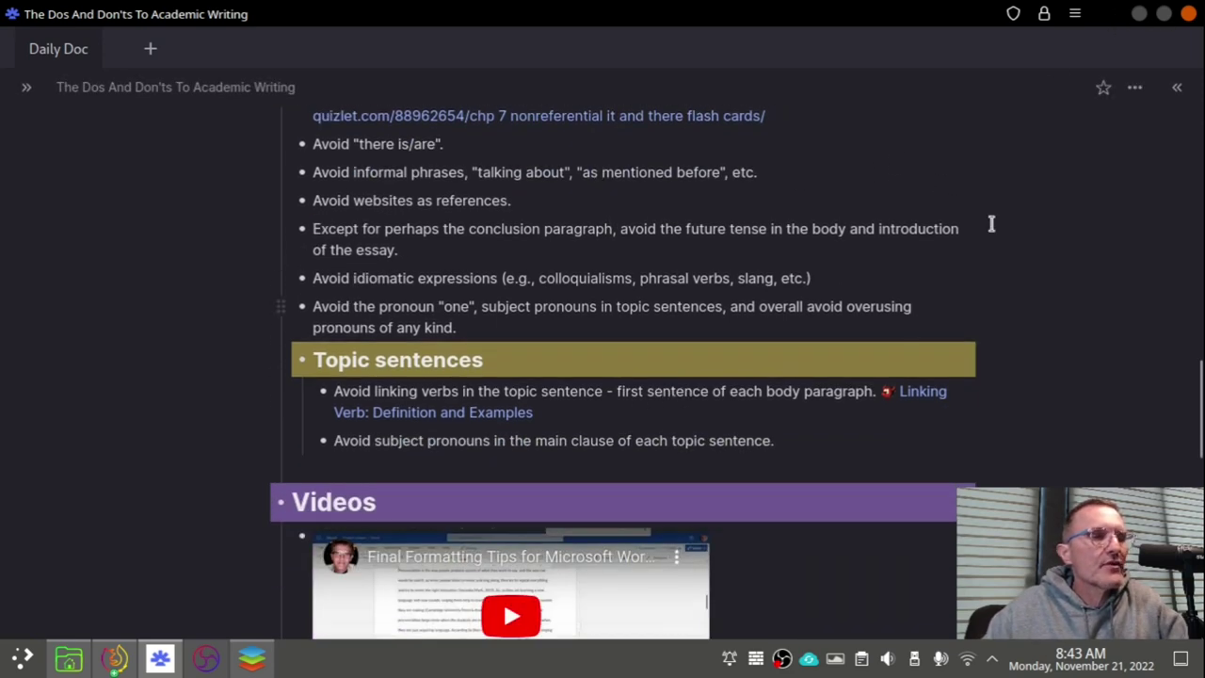
click(1138, 13)
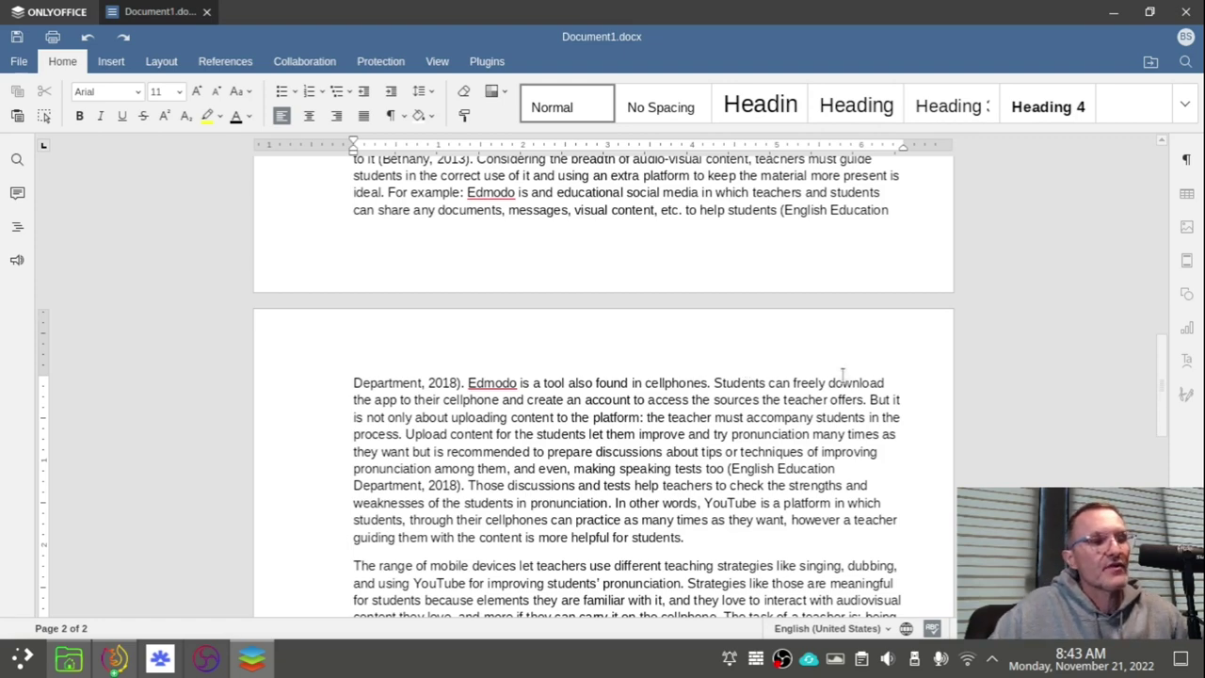
scroll(843, 375, up, 5)
scroll(843, 346, up, 6)
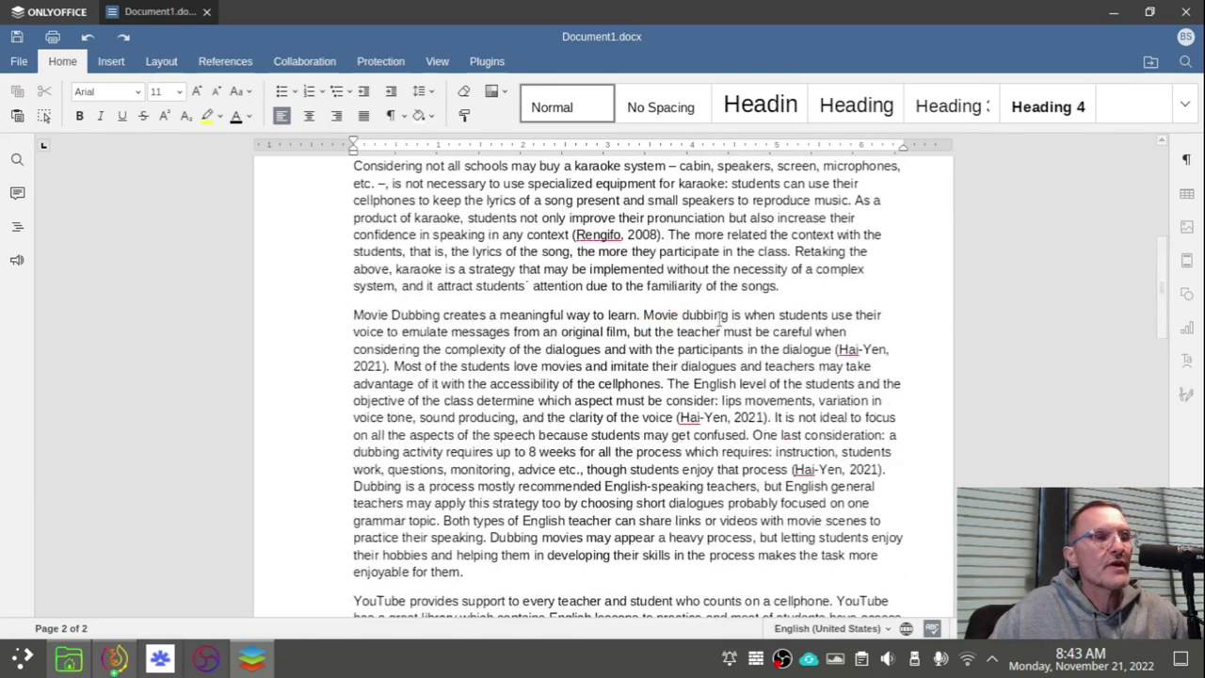
scroll(694, 299, up, 3)
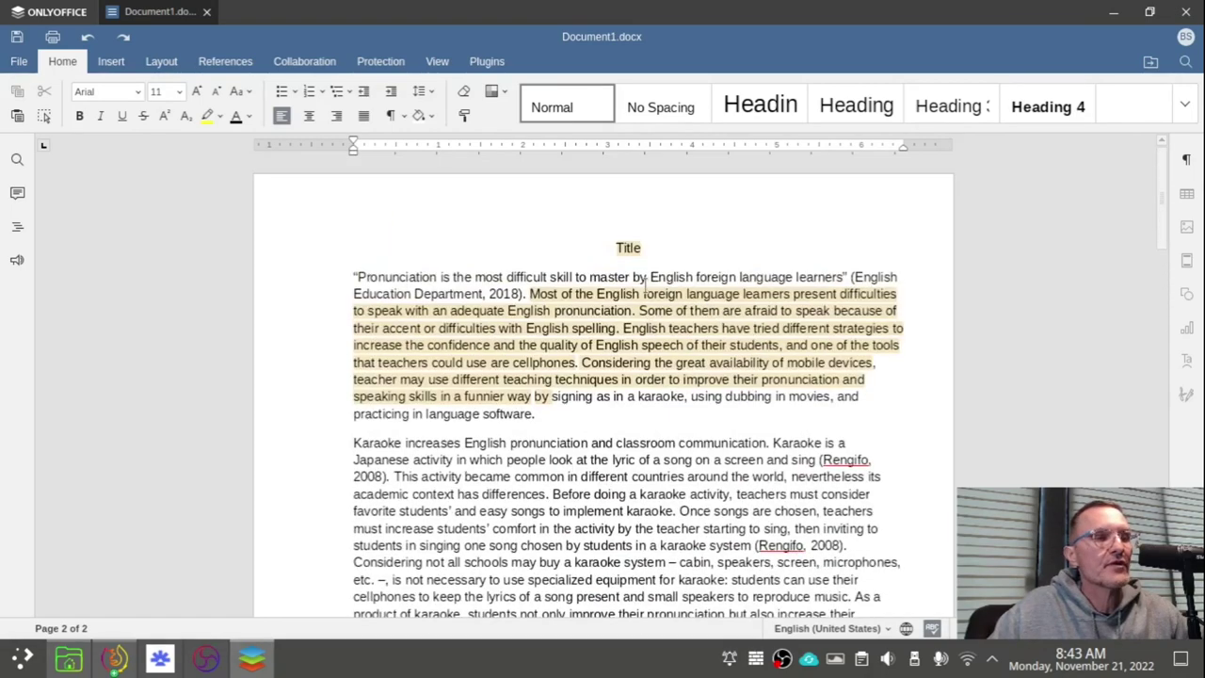
scroll(640, 285, down, 3)
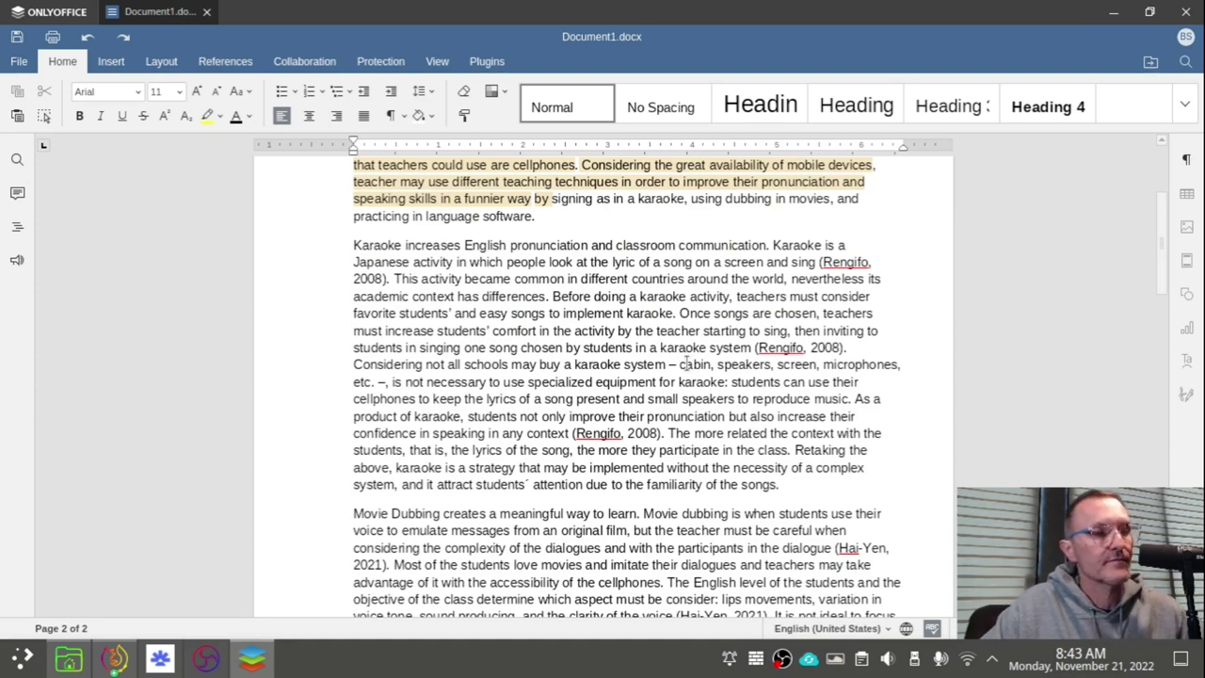
scroll(672, 356, up, 3)
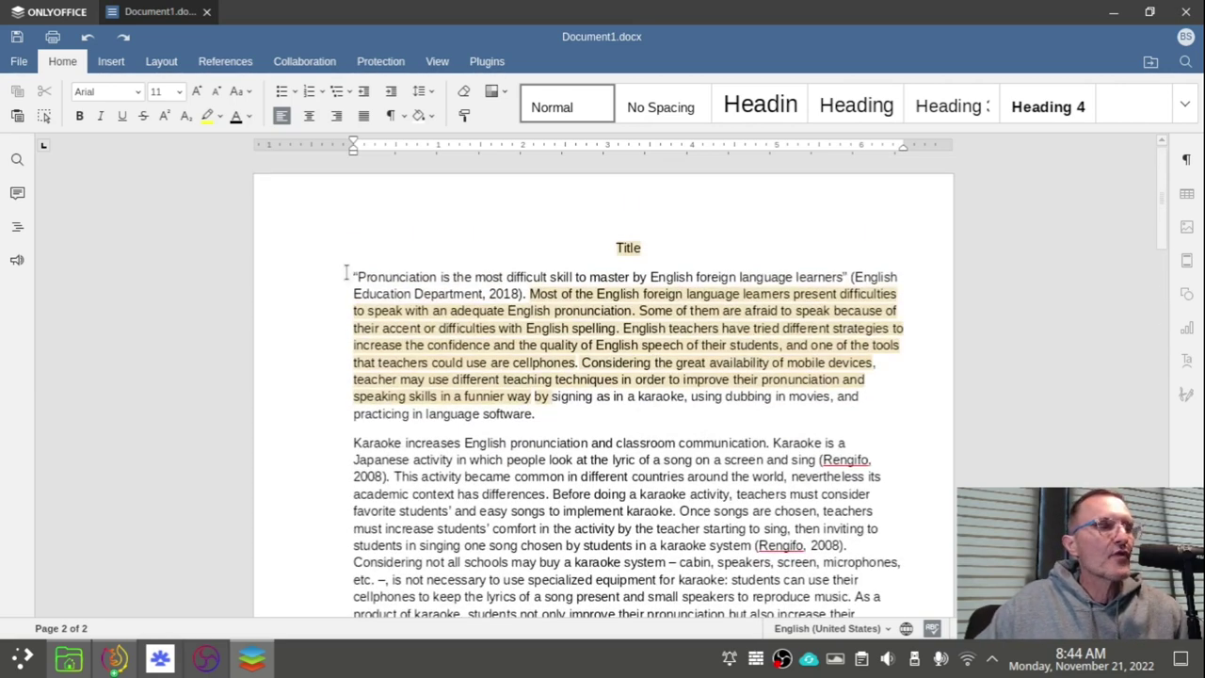
drag(350, 275, 400, 379)
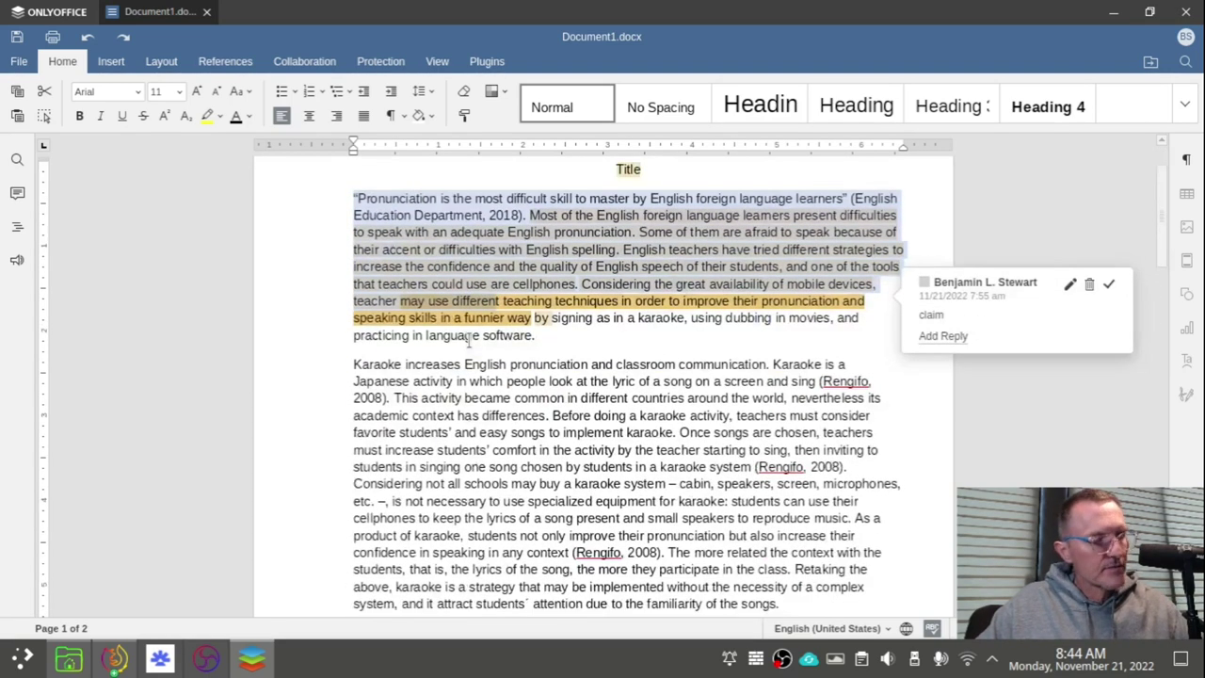
scroll(466, 358, down, 3)
scroll(490, 395, up, 3)
click(530, 460)
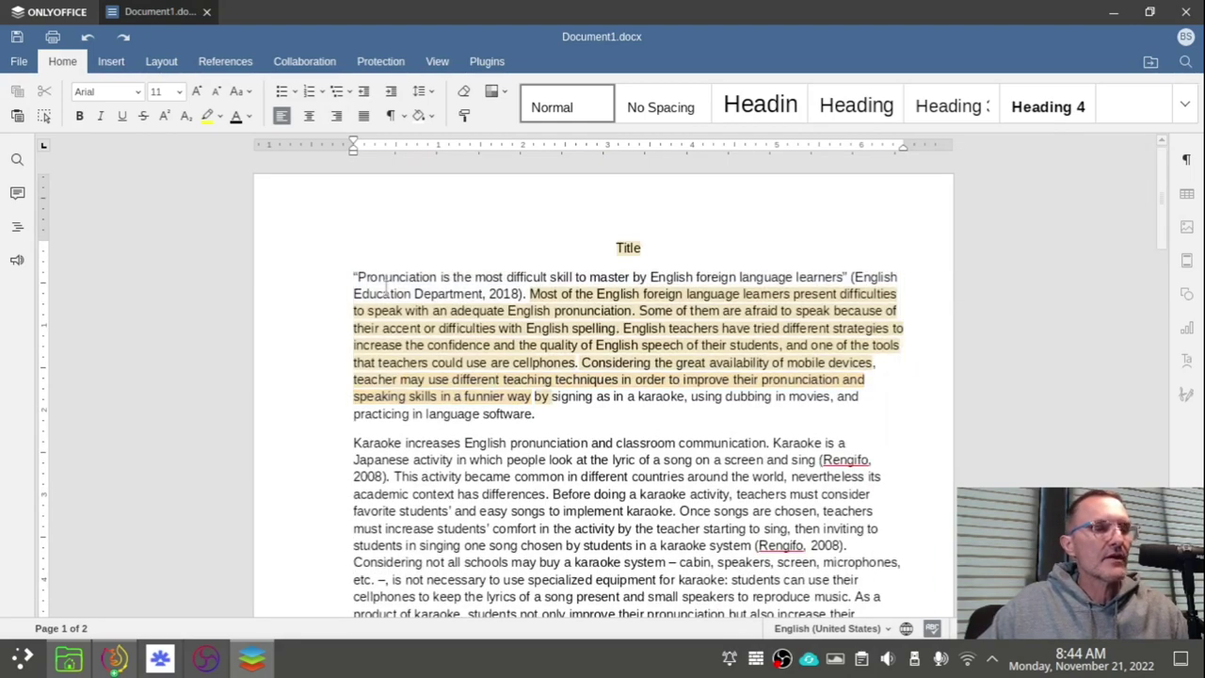
Step: Select the essay text from the opening quotation through the conclusion and set its line spacing to Multiple 2
drag(351, 274, 610, 424)
scroll(610, 424, down, 10)
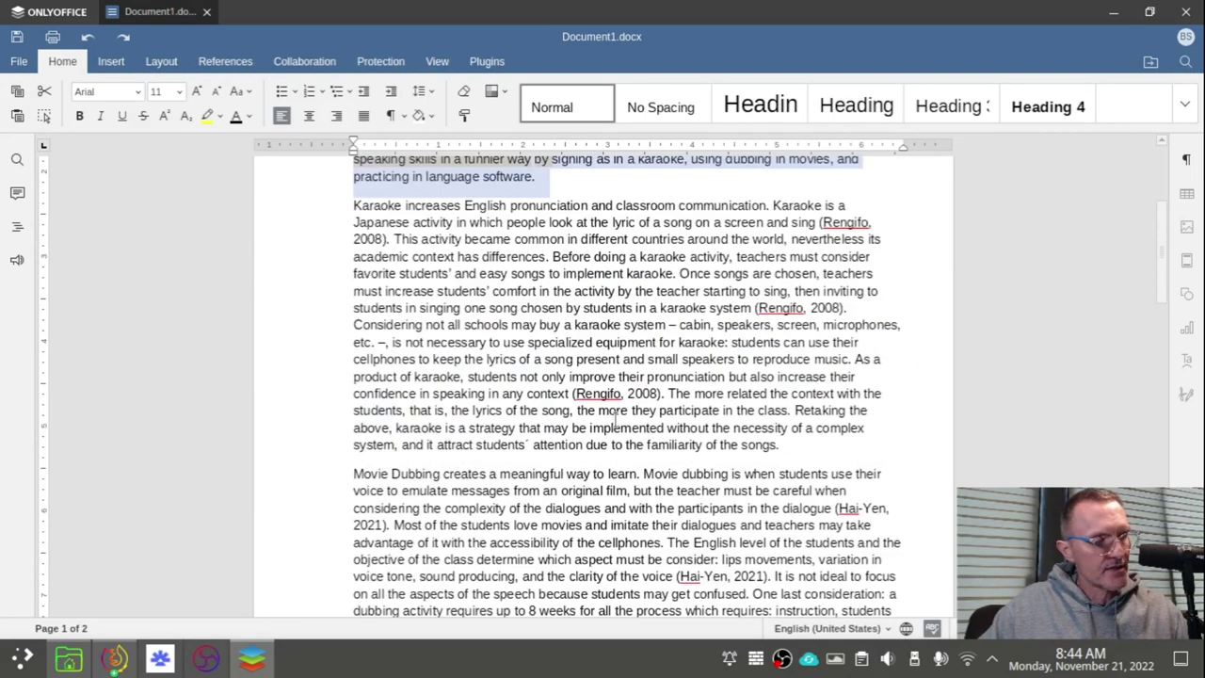
scroll(619, 422, down, 5)
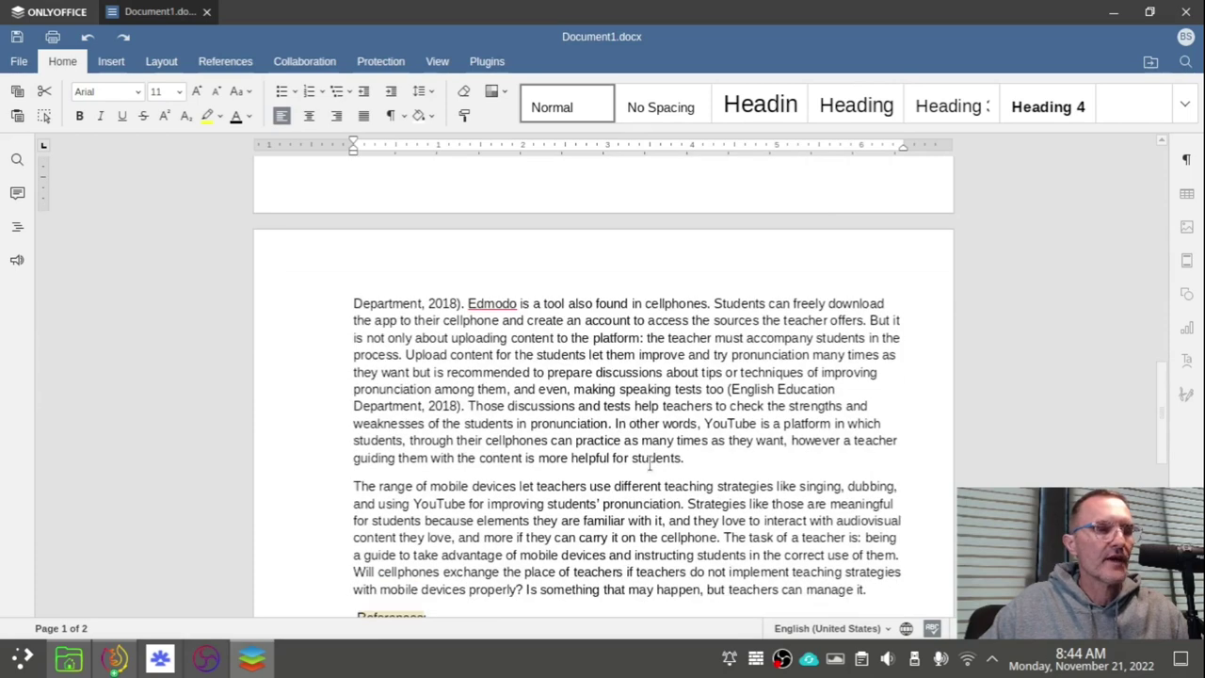
shift+click(870, 394)
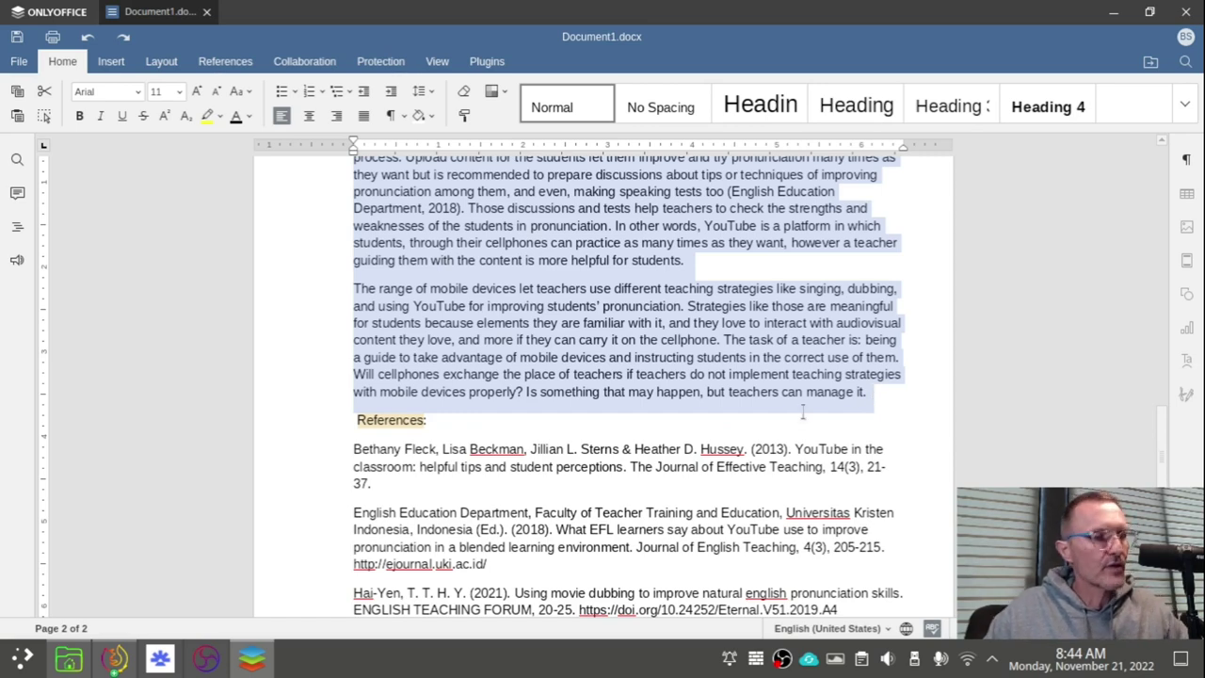
scroll(942, 291, up, 5)
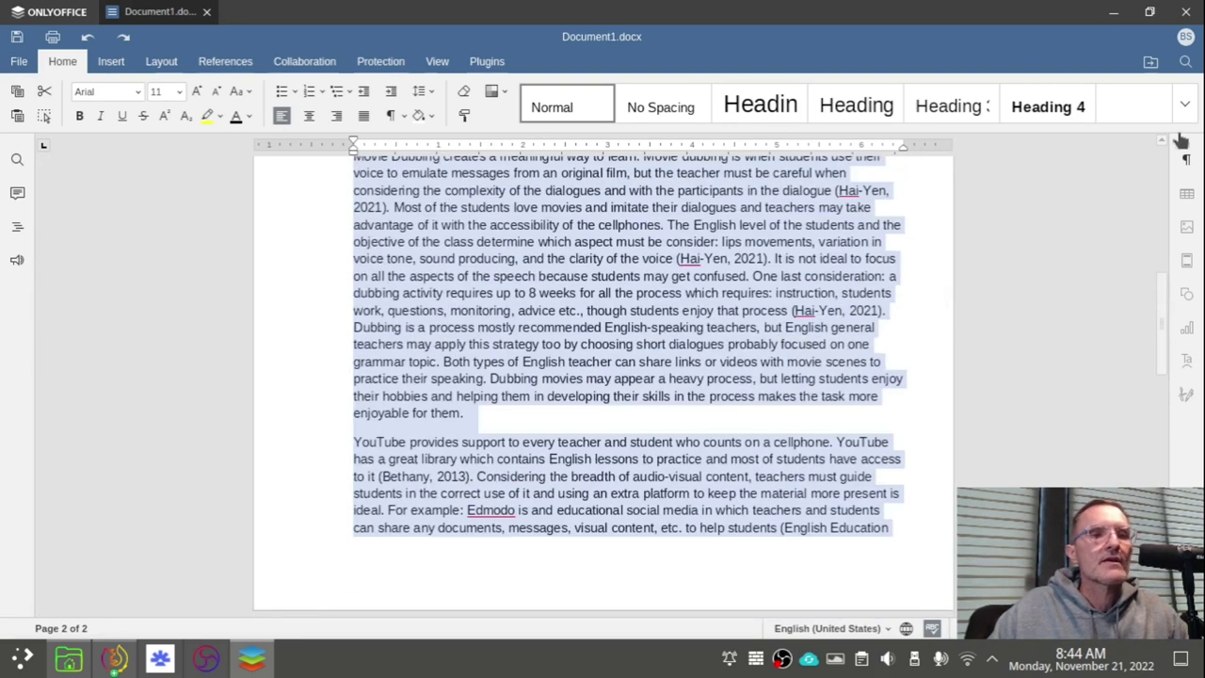
click(1189, 162)
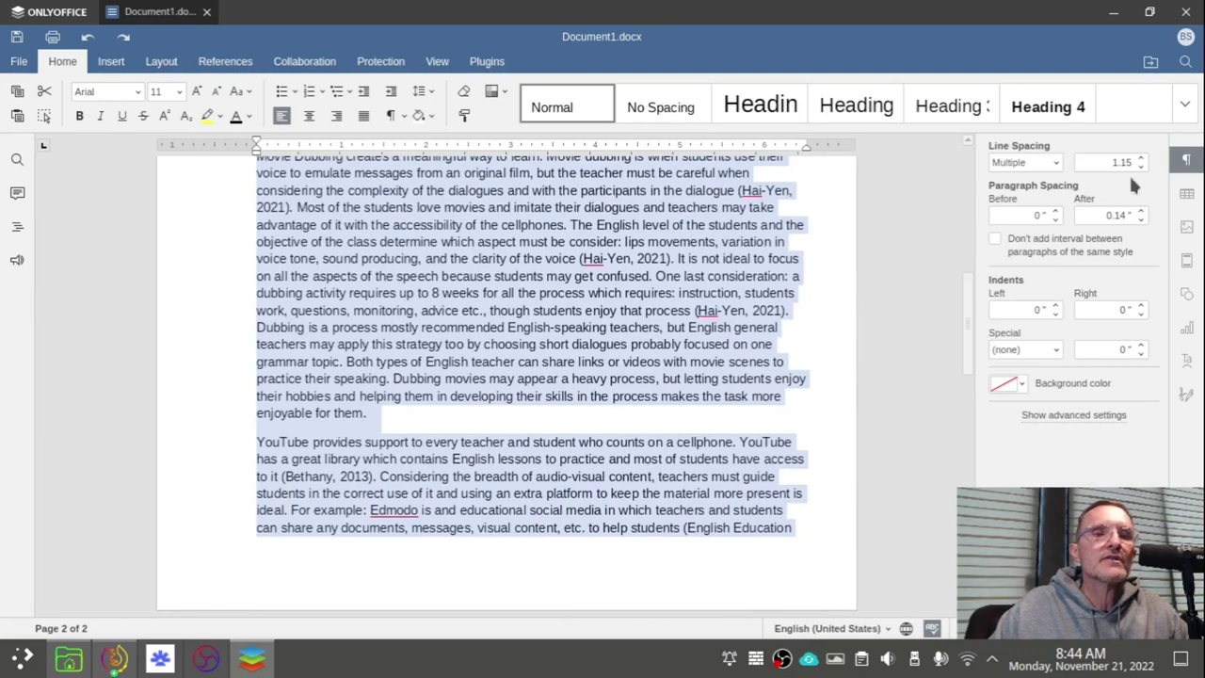
click(1141, 162)
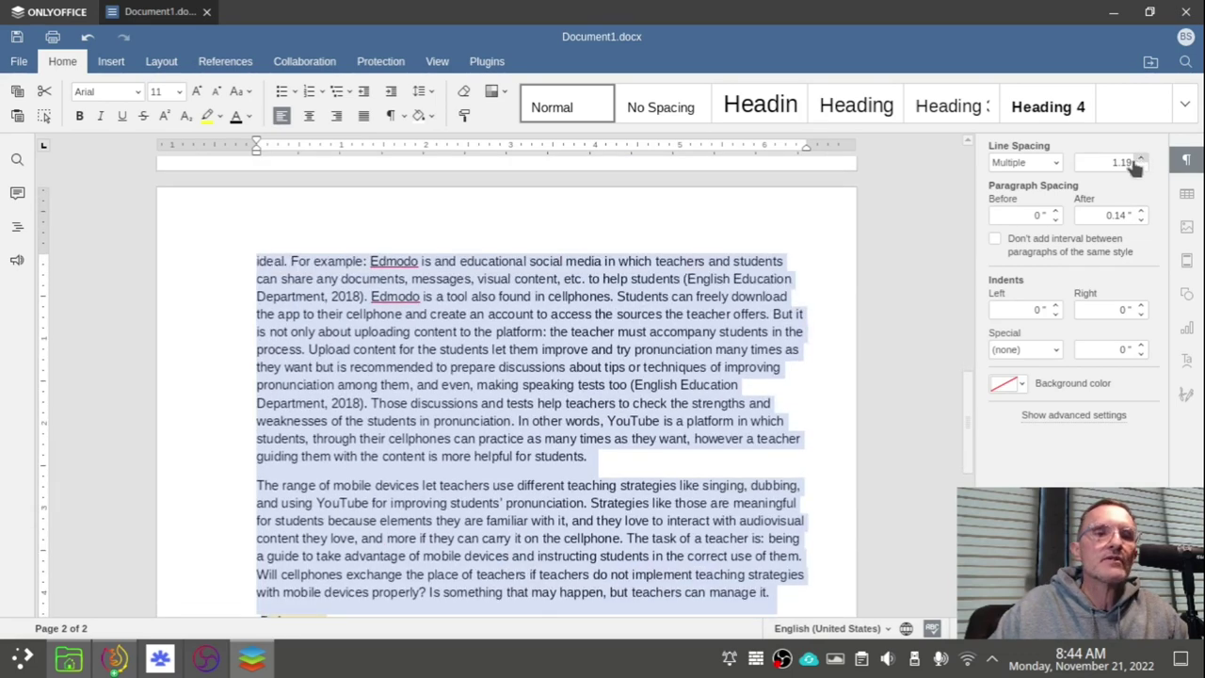
click(1122, 162)
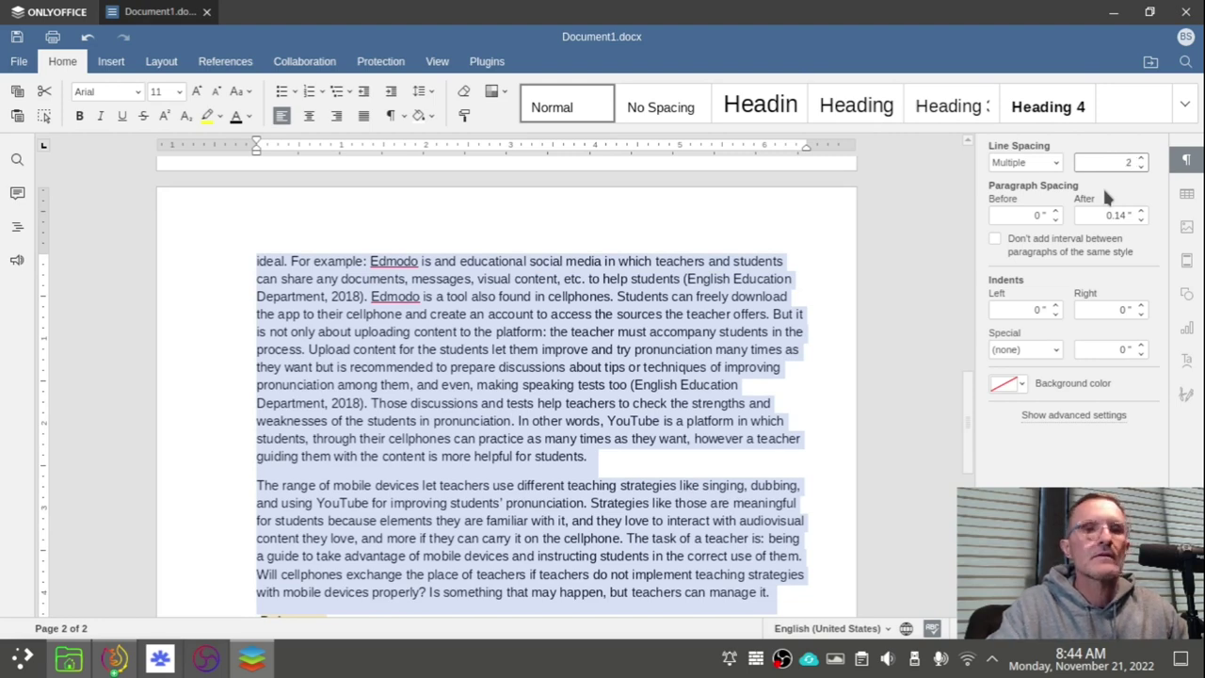
key(Return)
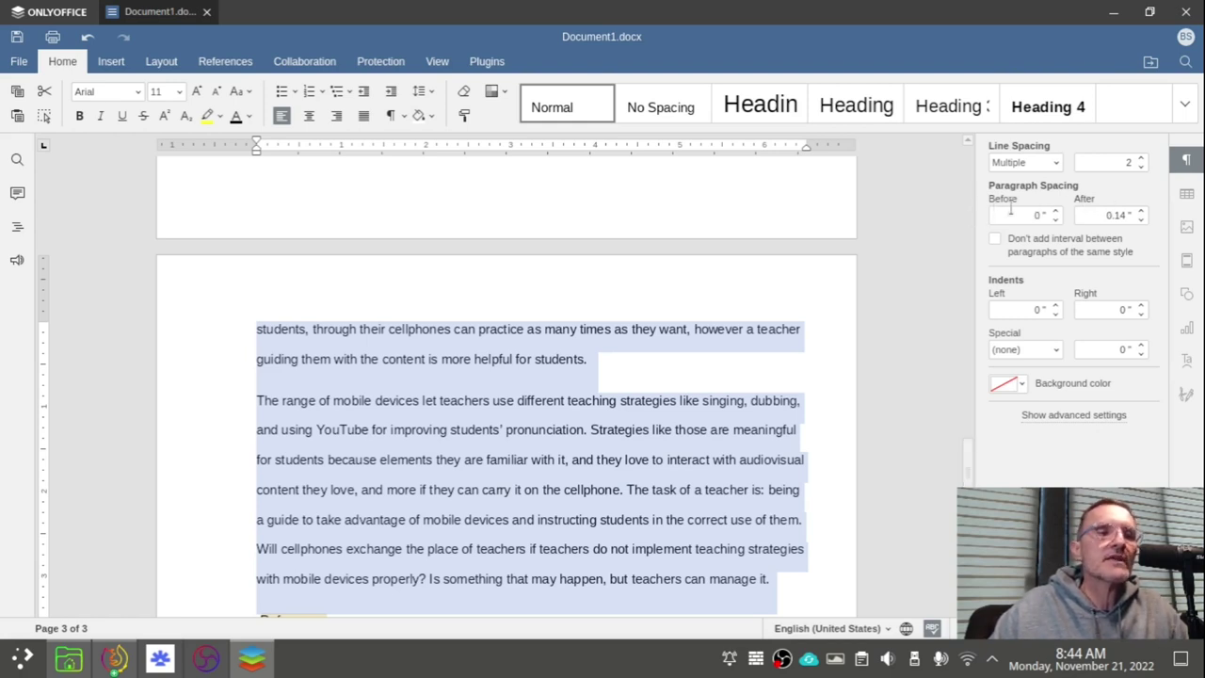
Step: Set the selected paragraphs' spacing after to 0" and enable not adding an interval between paragraphs of the same style
click(1140, 219)
click(1140, 219)
click(1141, 219)
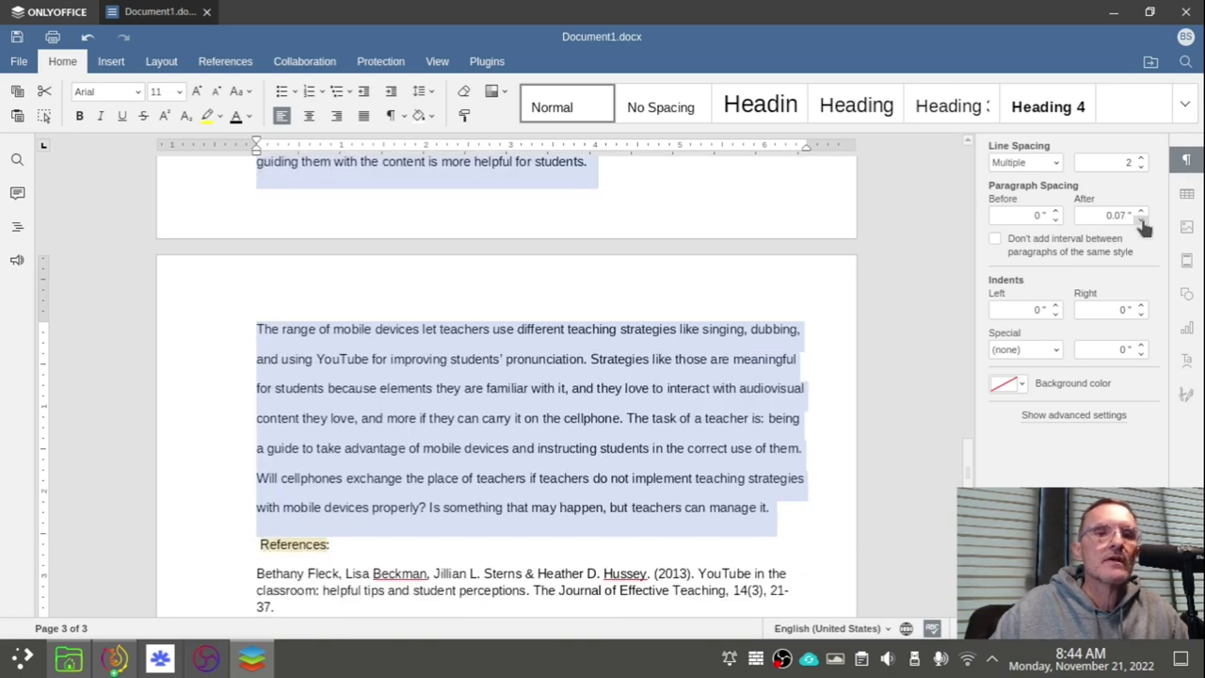
click(1140, 219)
click(1140, 219)
click(1140, 220)
click(1140, 219)
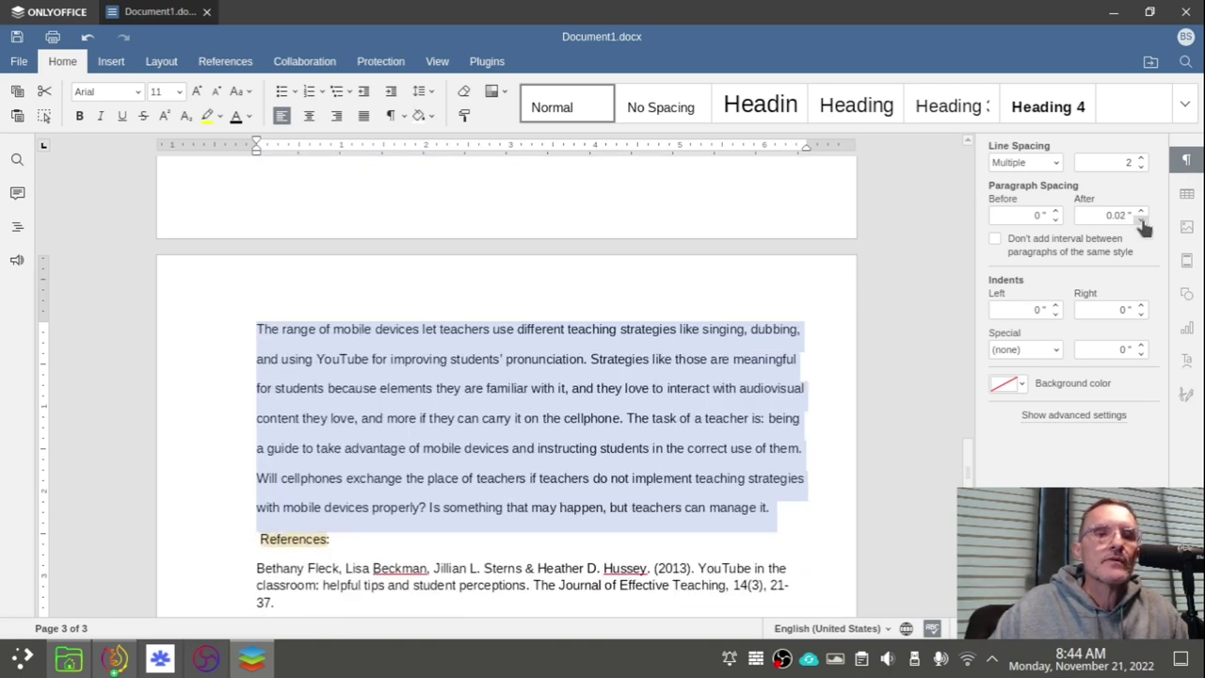
click(1140, 220)
click(1140, 219)
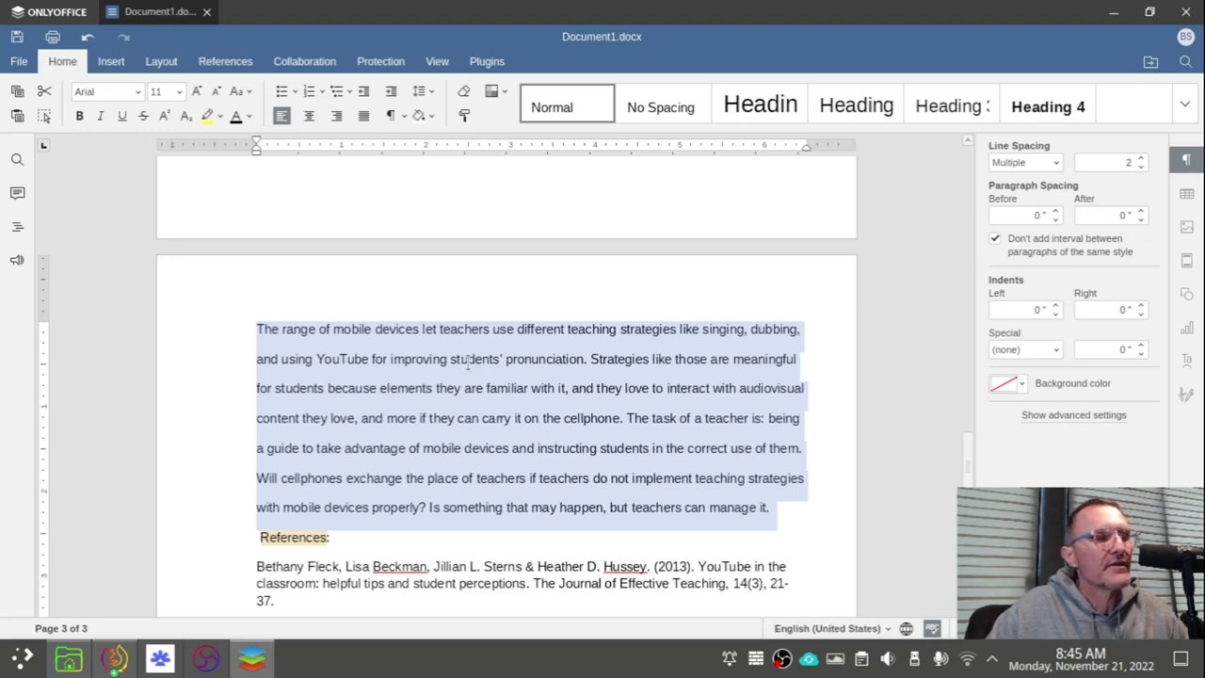
Step: Check the new spacing in the introduction and karaoke paragraph, and view the comment attached to the title
scroll(468, 365, up, 15)
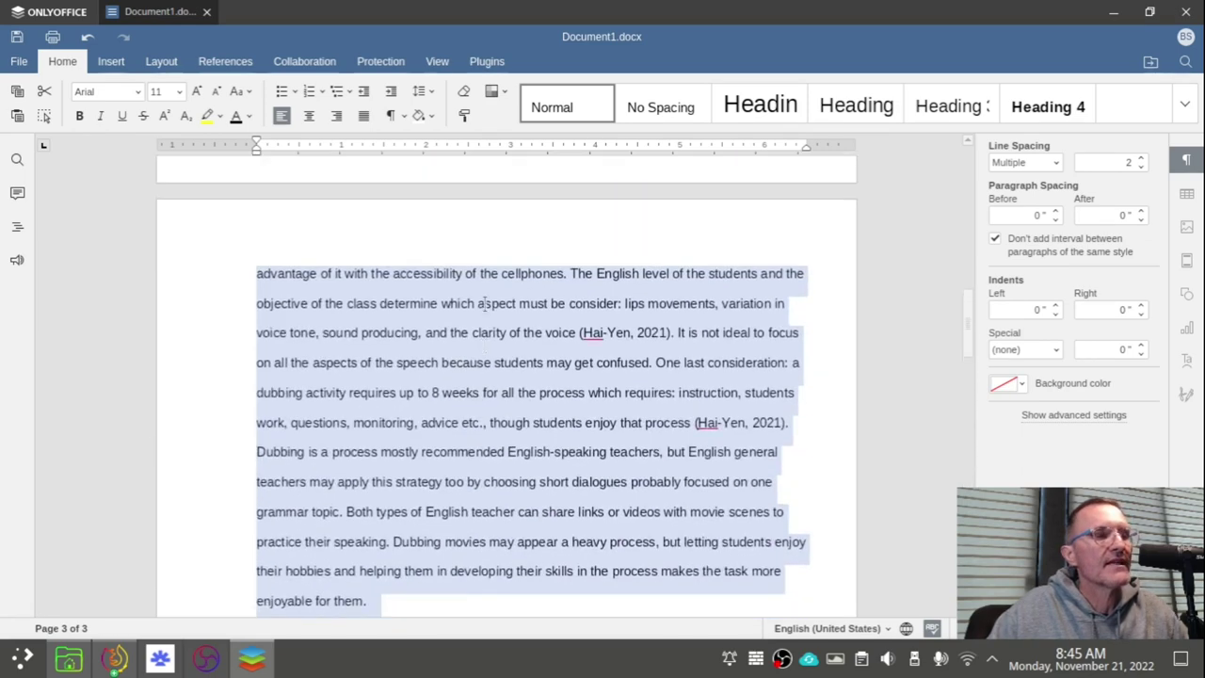
scroll(484, 303, up, 15)
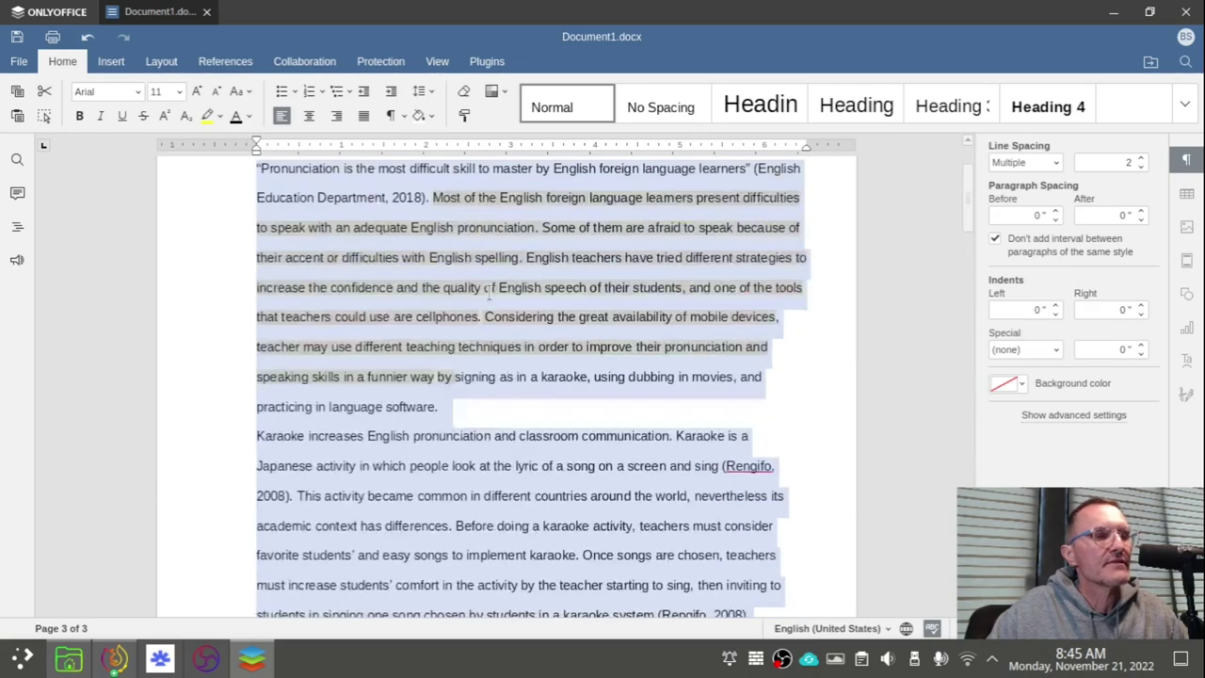
scroll(489, 290, up, 2)
click(448, 323)
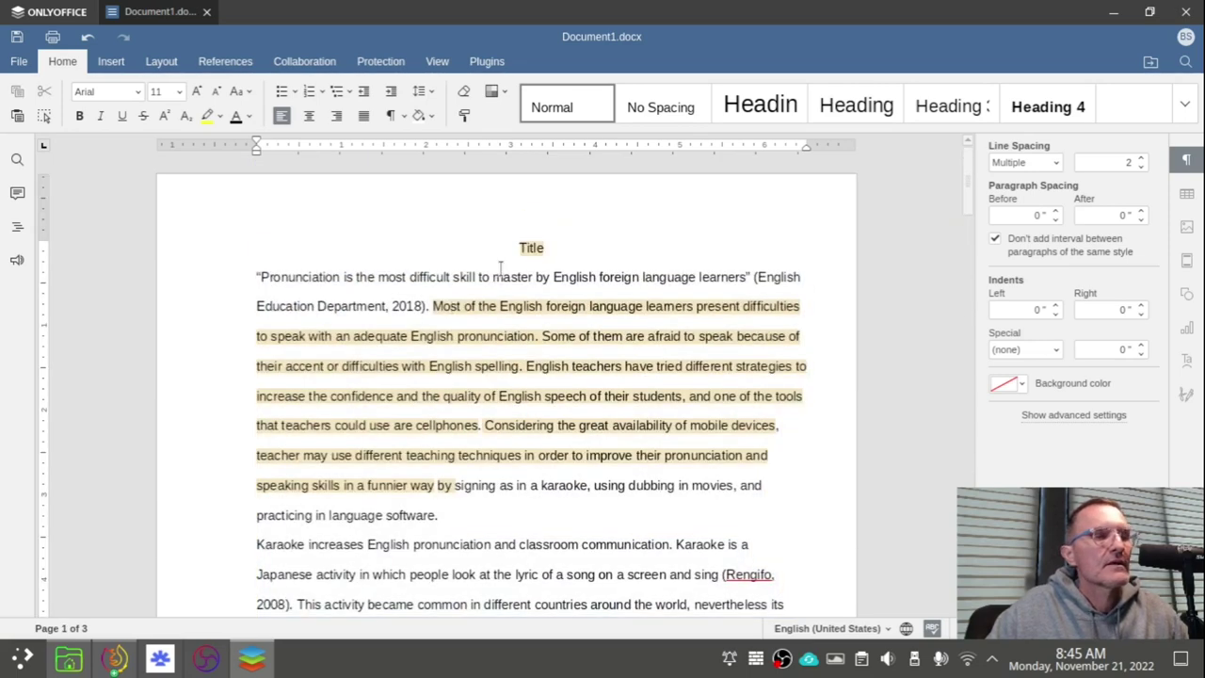
scroll(461, 369, down, 3)
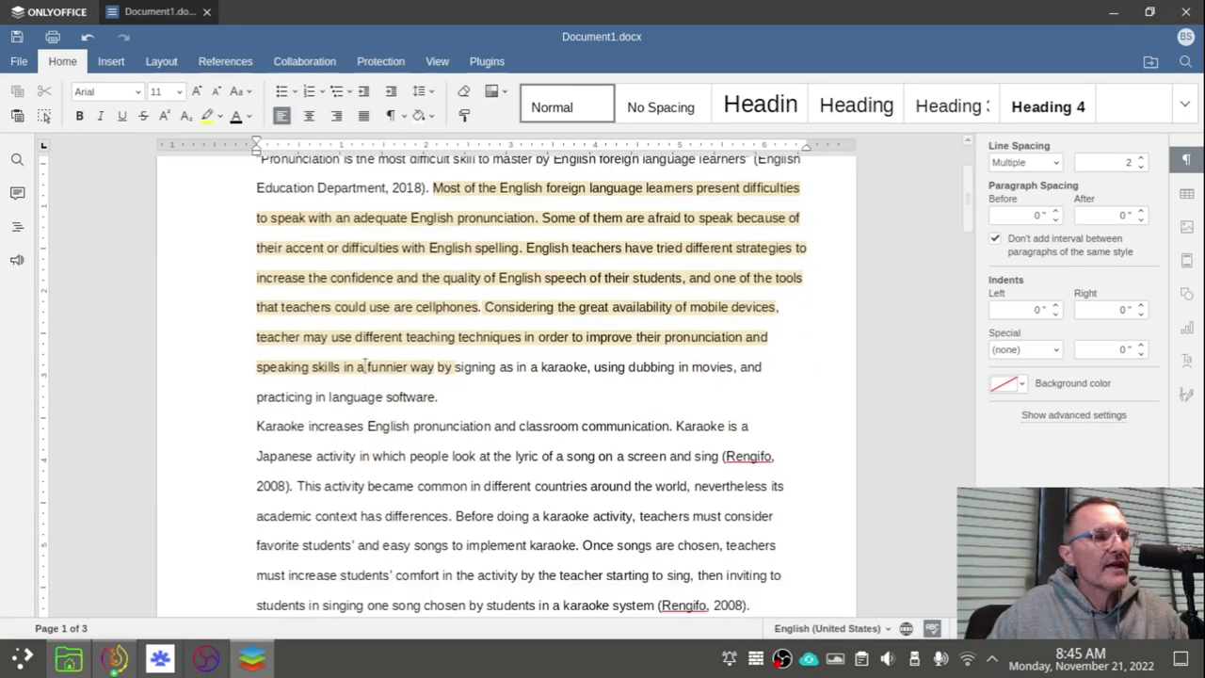
scroll(369, 363, down, 2)
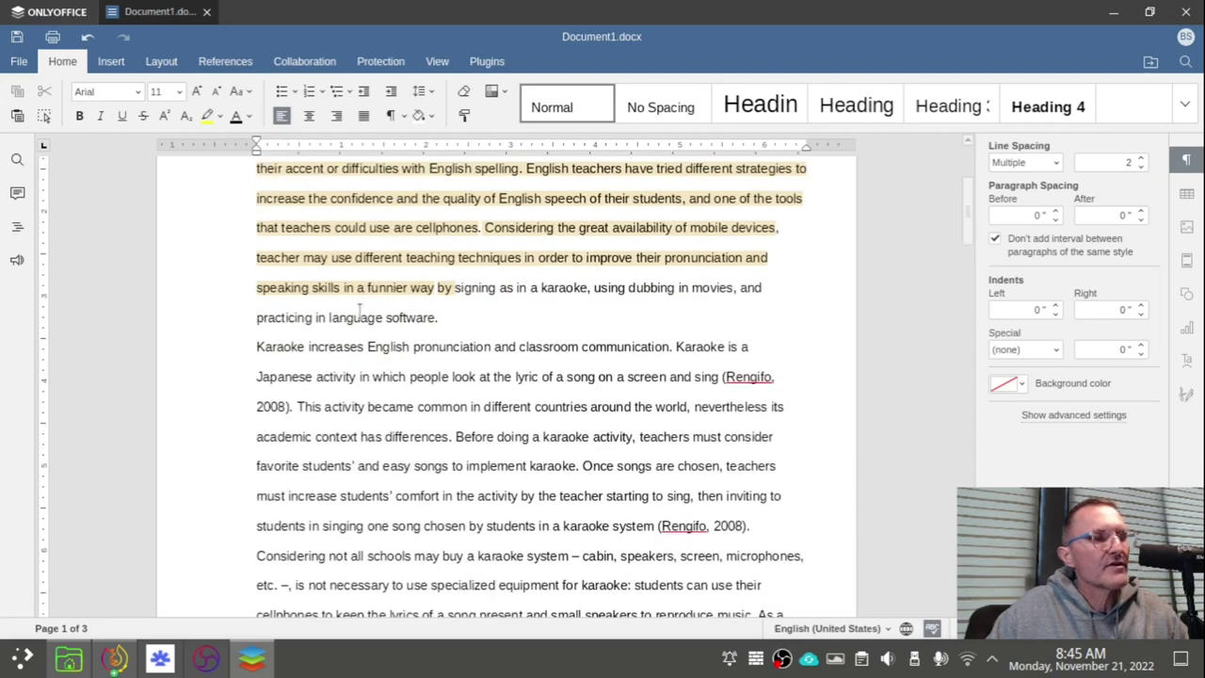
scroll(330, 318, down, 11)
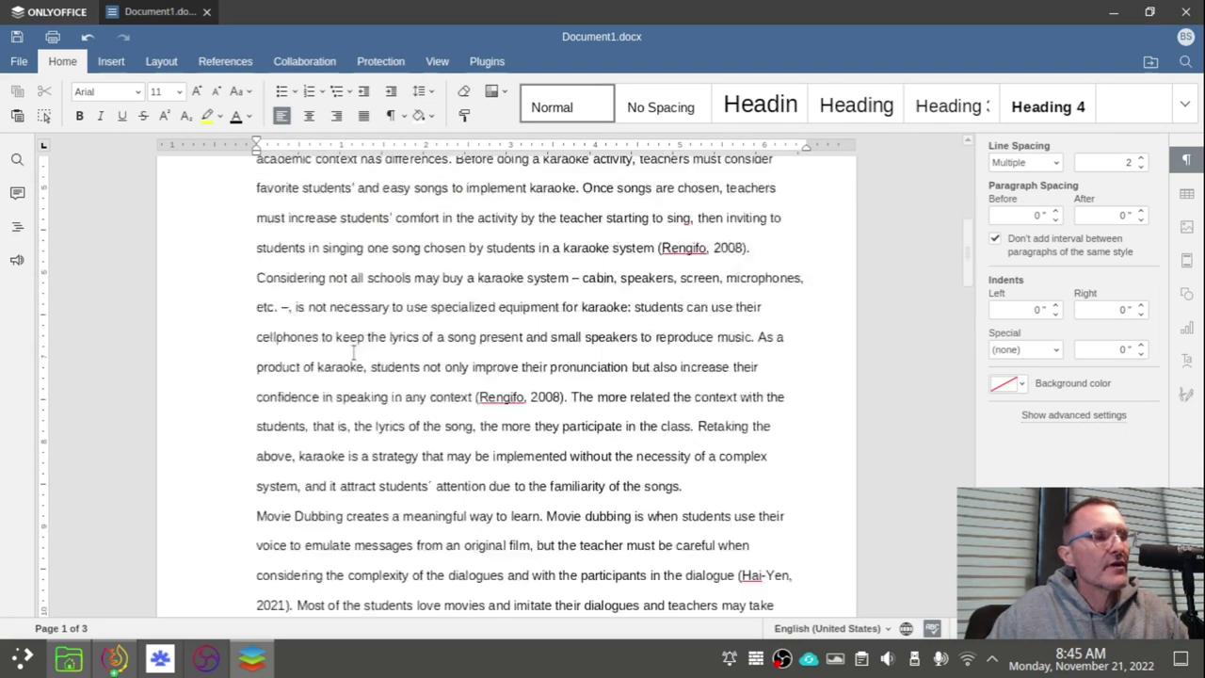
scroll(357, 352, up, 15)
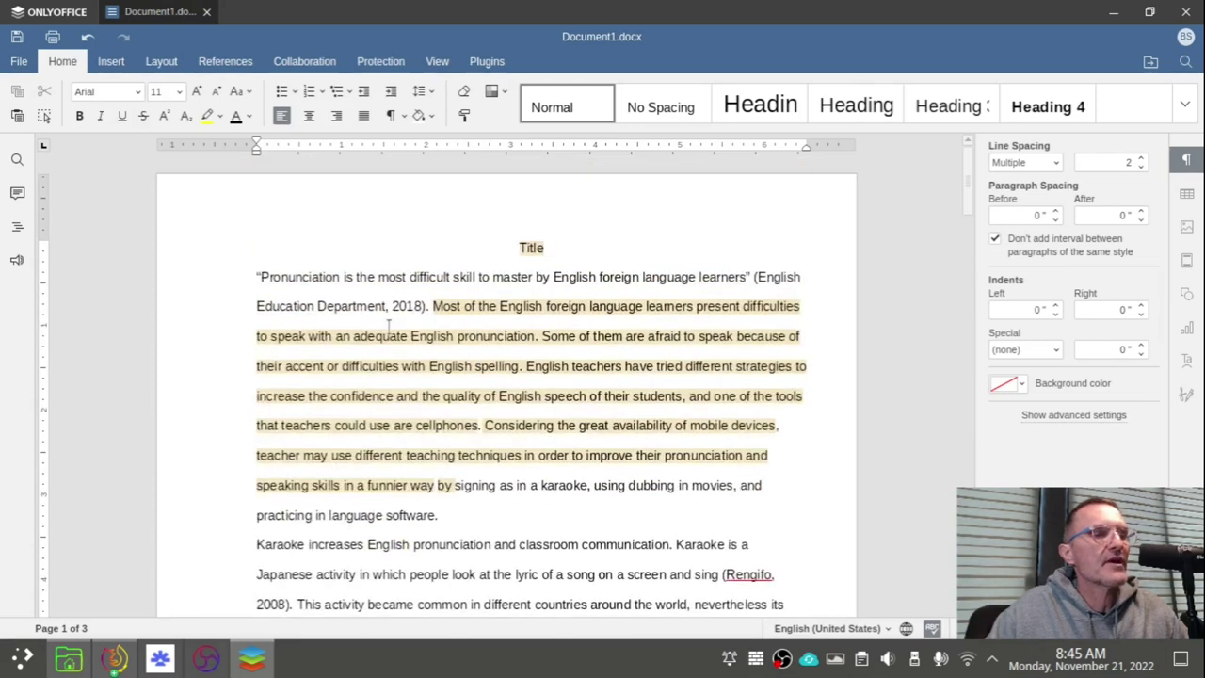
click(533, 247)
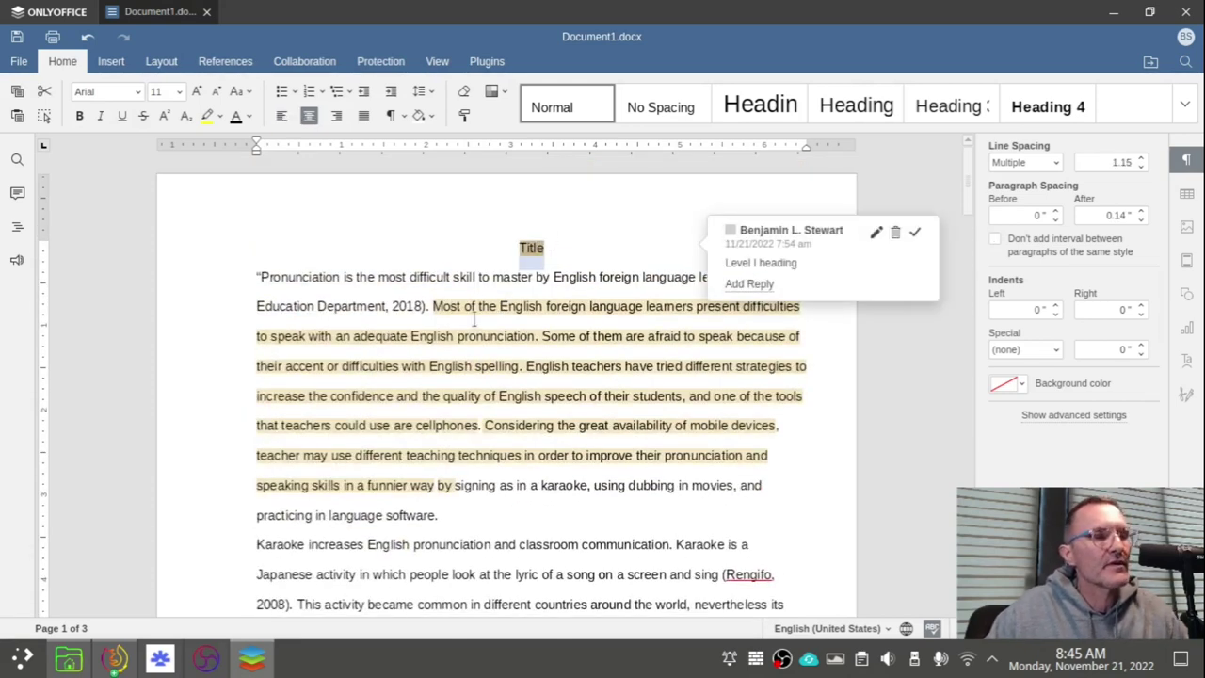
click(314, 277)
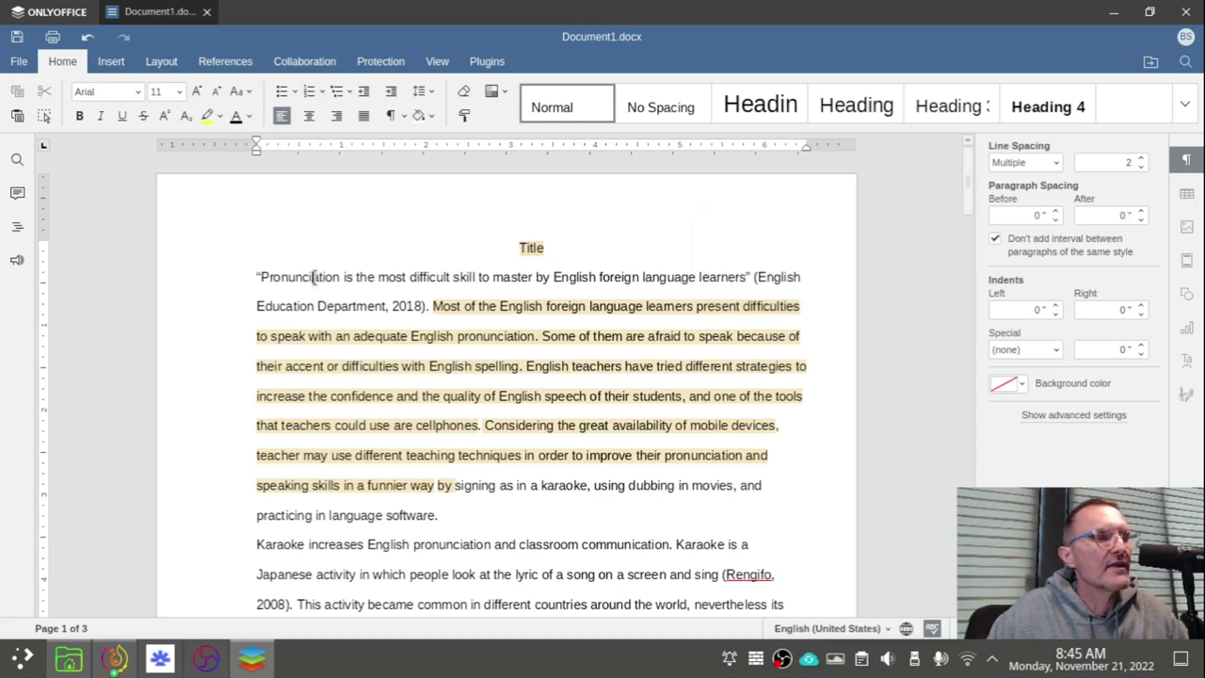
Step: Select the essay from the opening quotation through the YouTube paragraph and give the paragraphs a 0.5" first-line indent
drag(251, 277, 409, 350)
scroll(411, 349, down, 10)
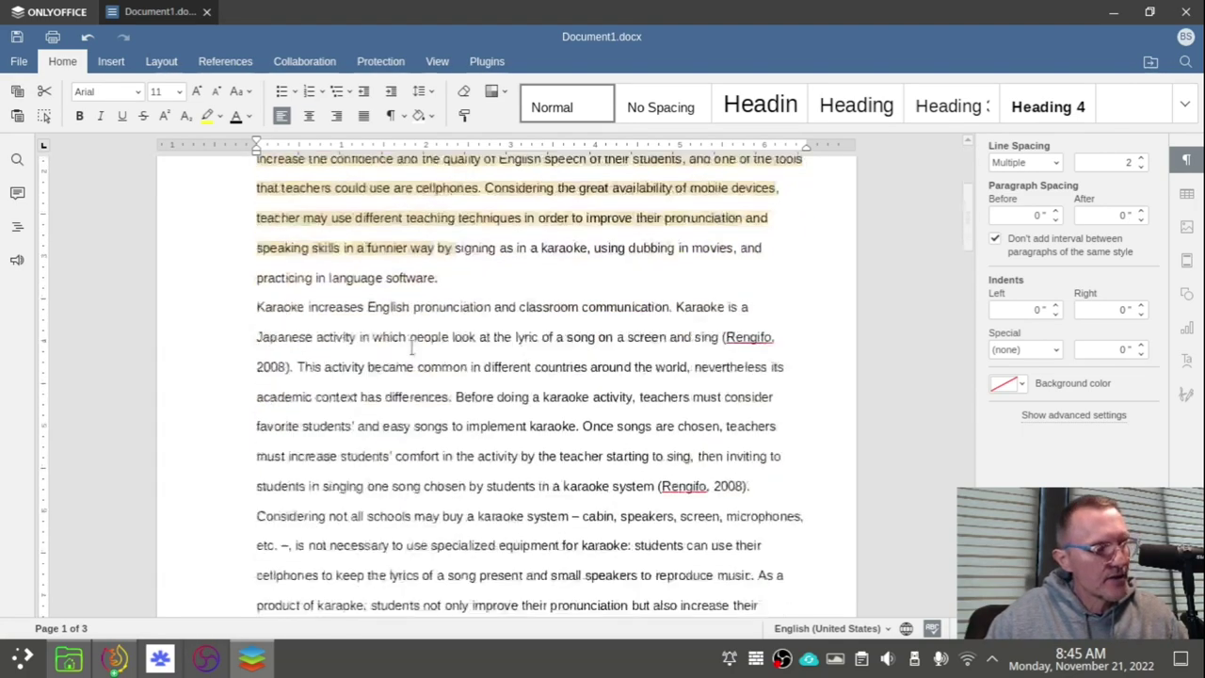
scroll(415, 349, down, 10)
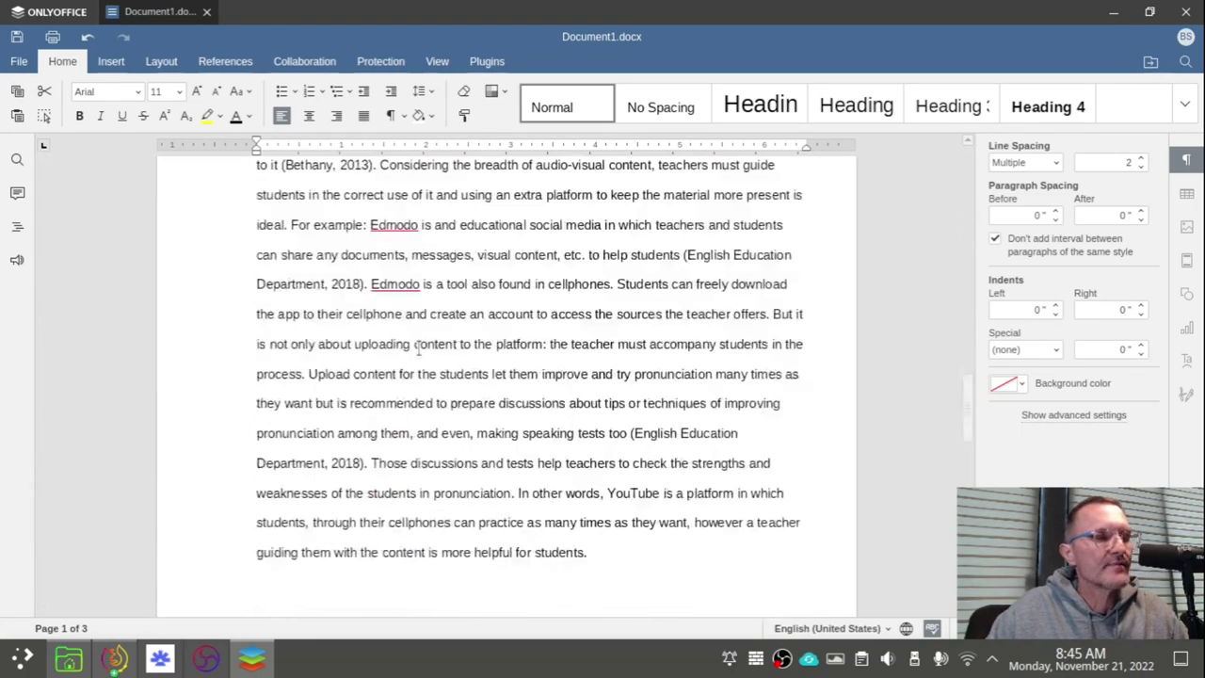
shift+click(627, 432)
scroll(490, 333, up, 10)
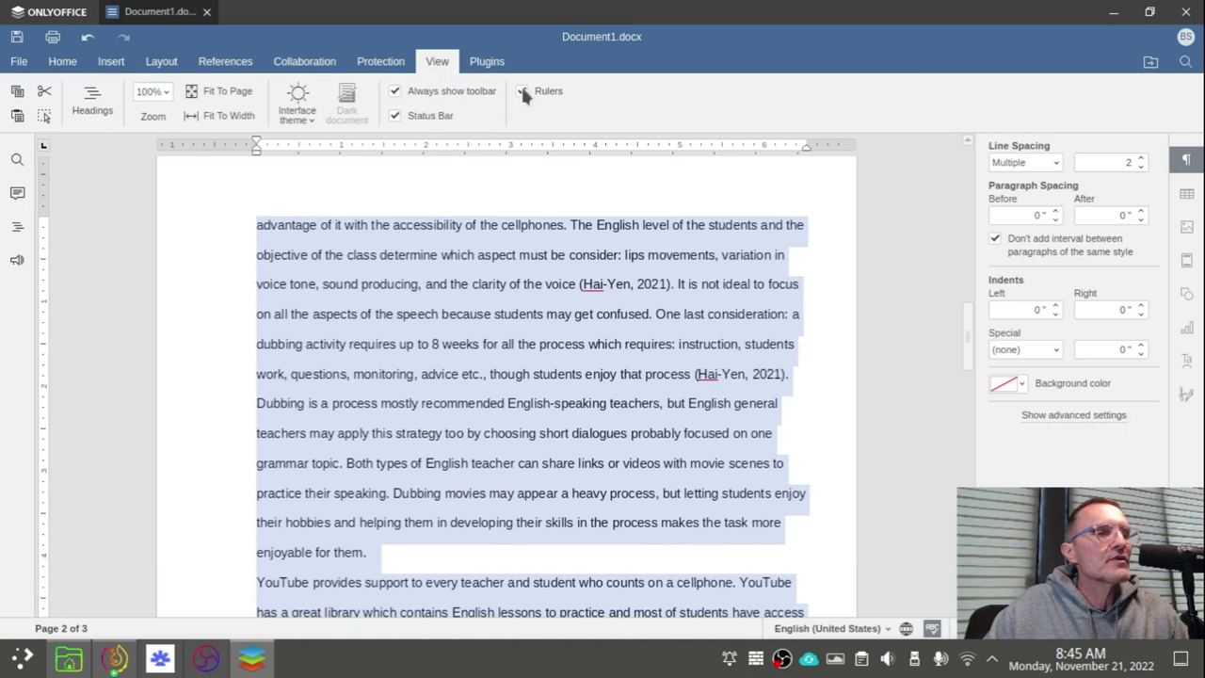
click(81, 64)
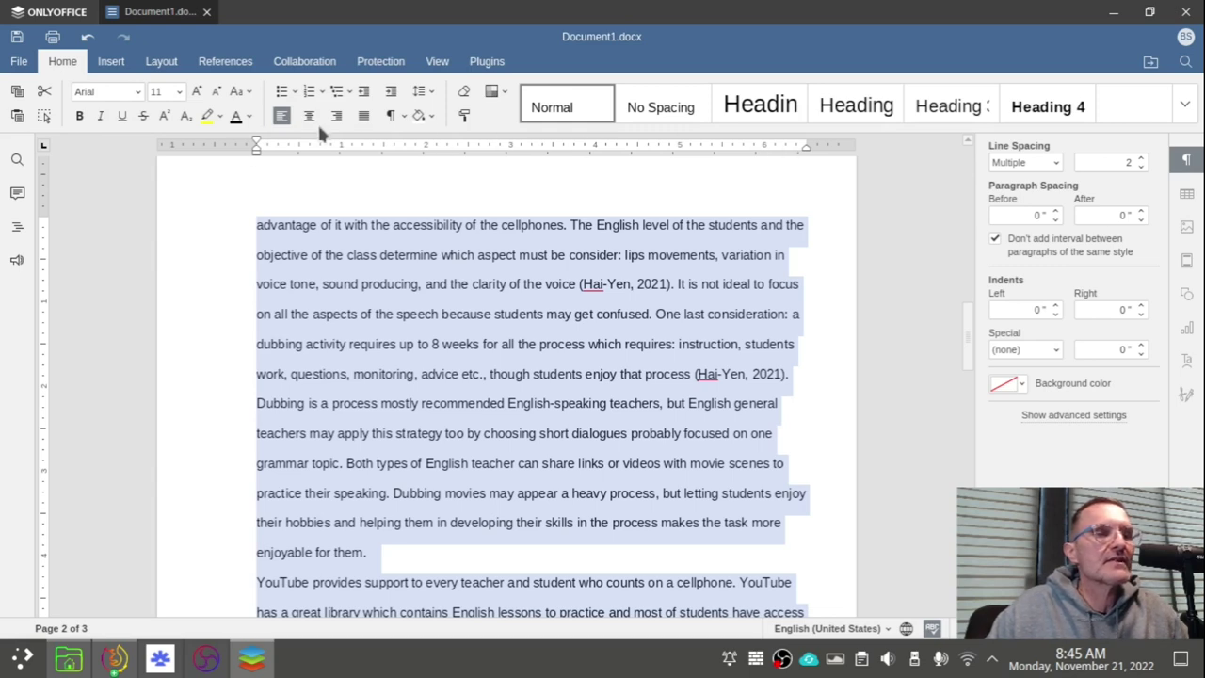
scroll(602, 310, up, 6)
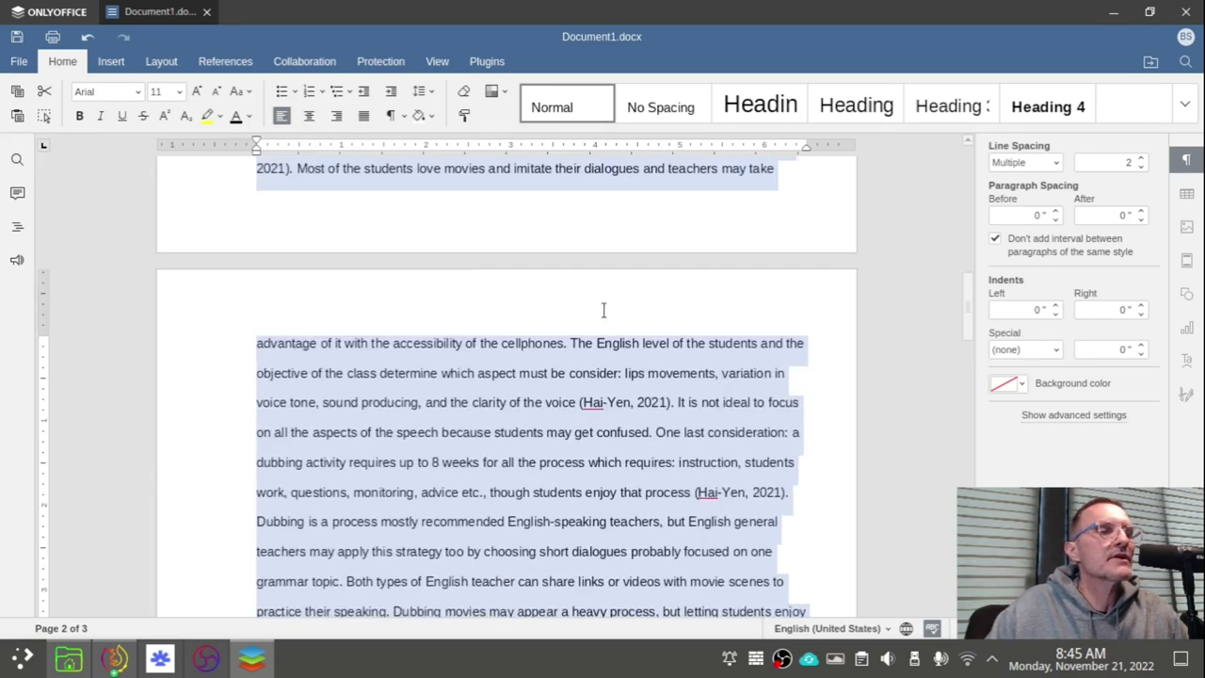
scroll(591, 292, up, 8)
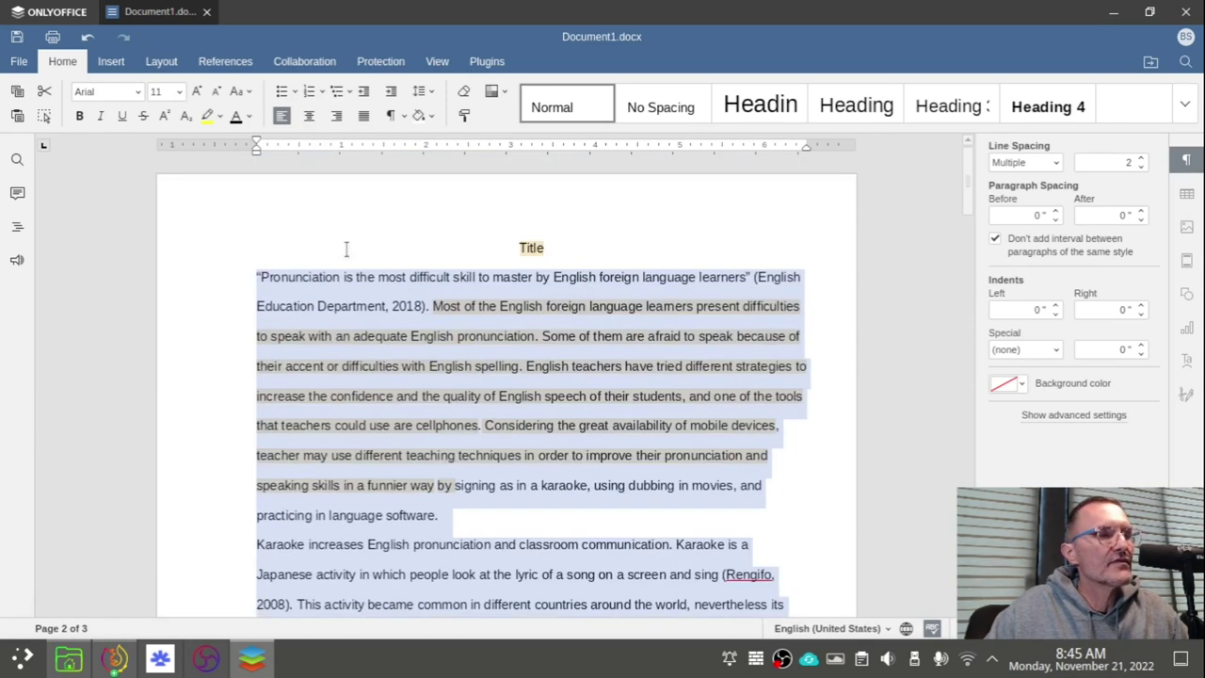
mouse_move(255, 149)
mouse_down()
mouse_move(298, 161)
mouse_move(300, 151)
mouse_move(261, 156)
mouse_move(299, 150)
mouse_up()
Step: Check the first-line indents of the paragraphs from the YouTube section back up to the introduction
scroll(295, 173, up, 3)
scroll(298, 172, up, 2)
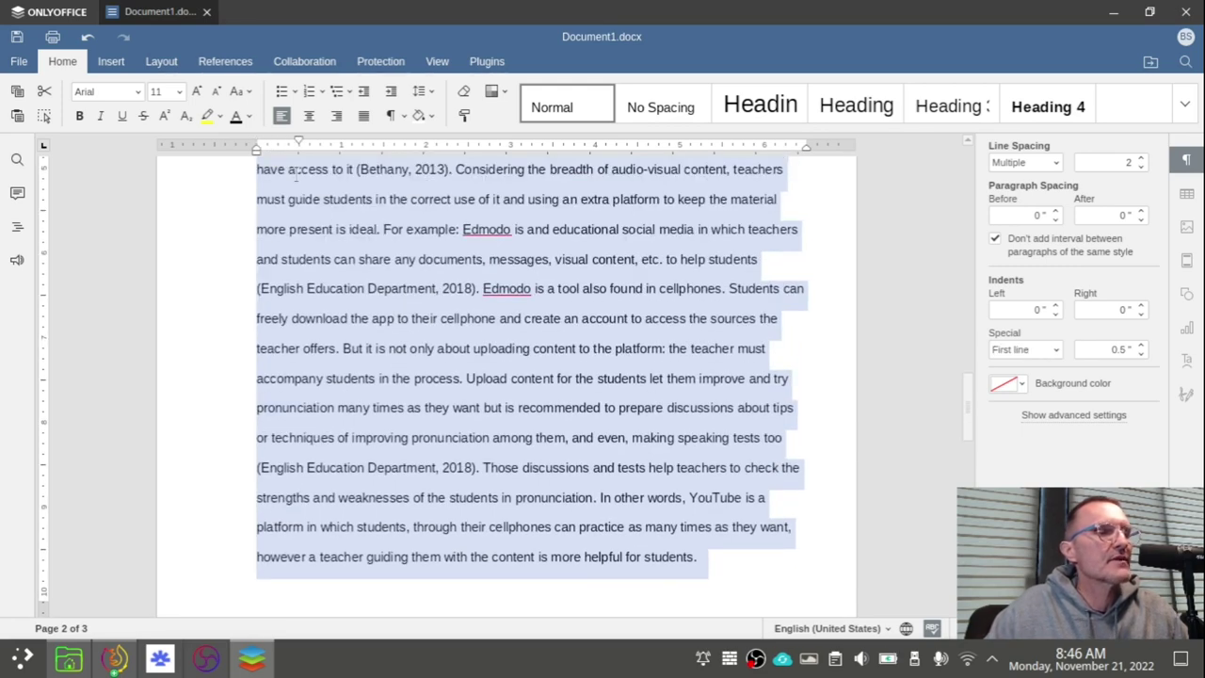
scroll(295, 173, up, 5)
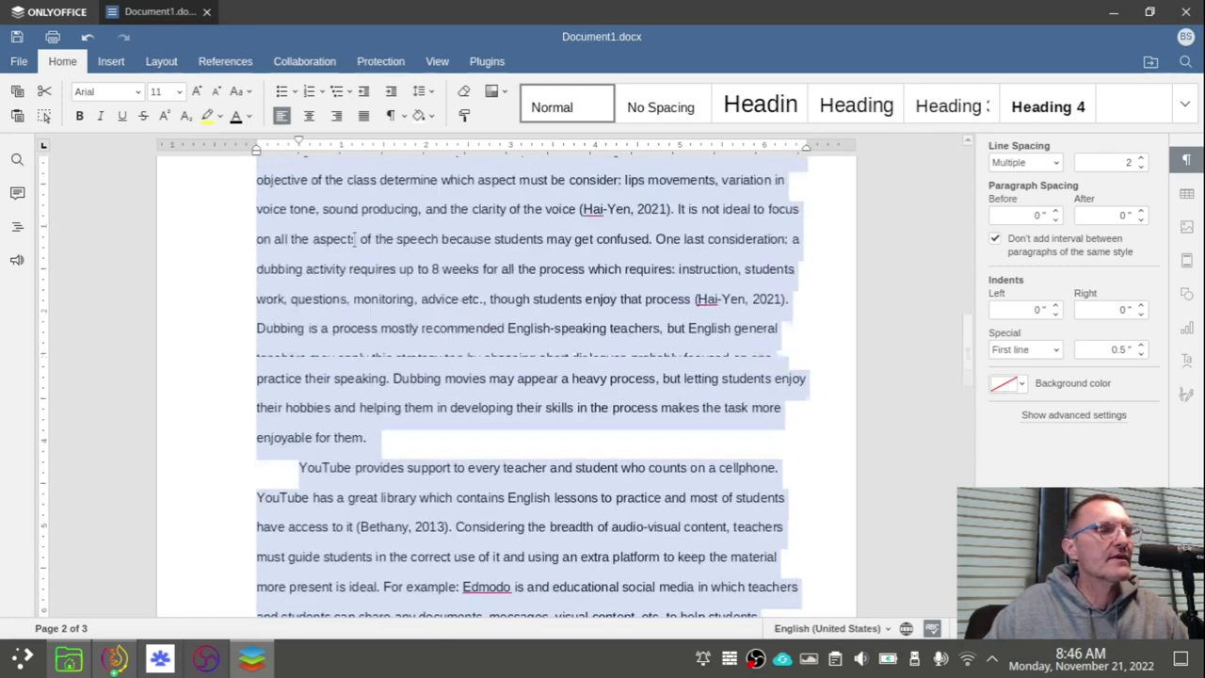
scroll(354, 239, up, 8)
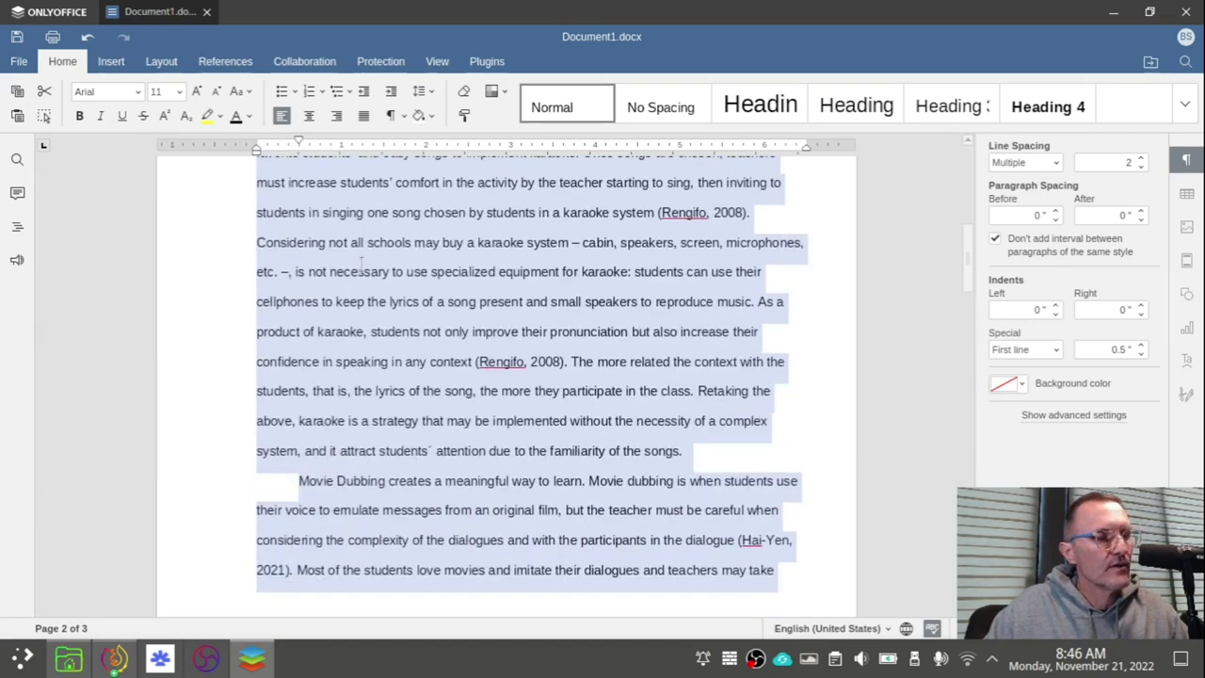
click(361, 263)
scroll(349, 264, up, 4)
scroll(348, 273, up, 3)
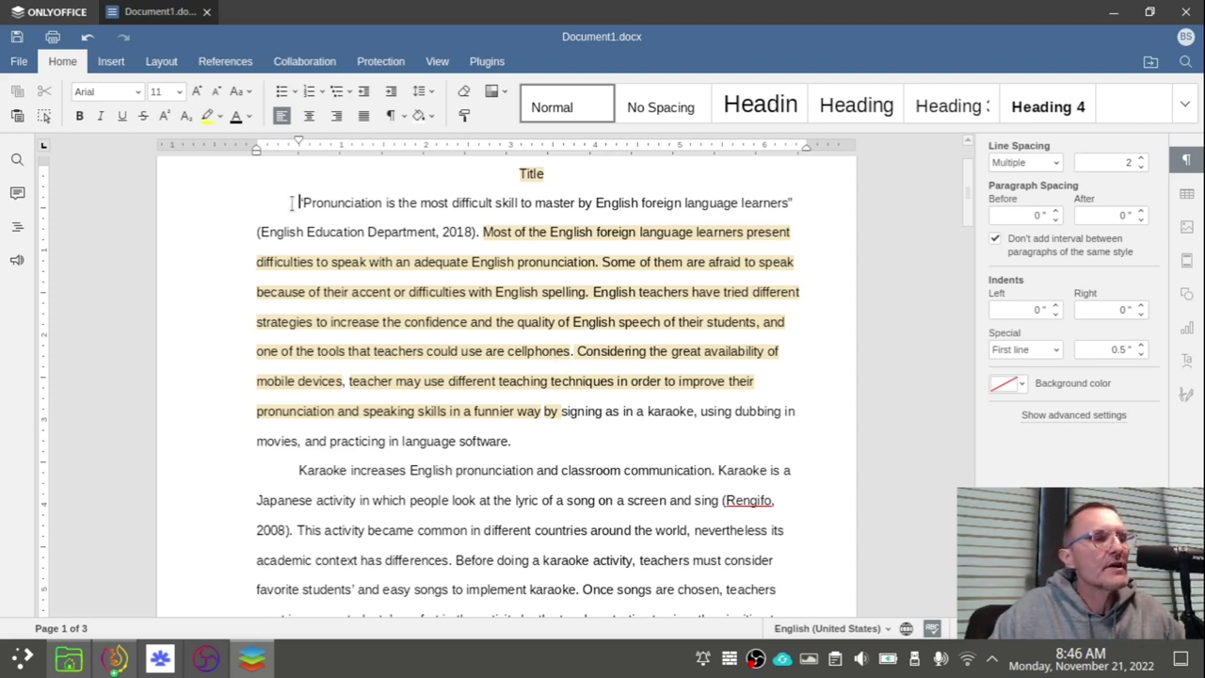
Step: Select the essay text from the opening quotation through the conclusion and try justified alignment on it
drag(298, 202, 365, 235)
scroll(391, 253, down, 1)
scroll(391, 253, down, 20)
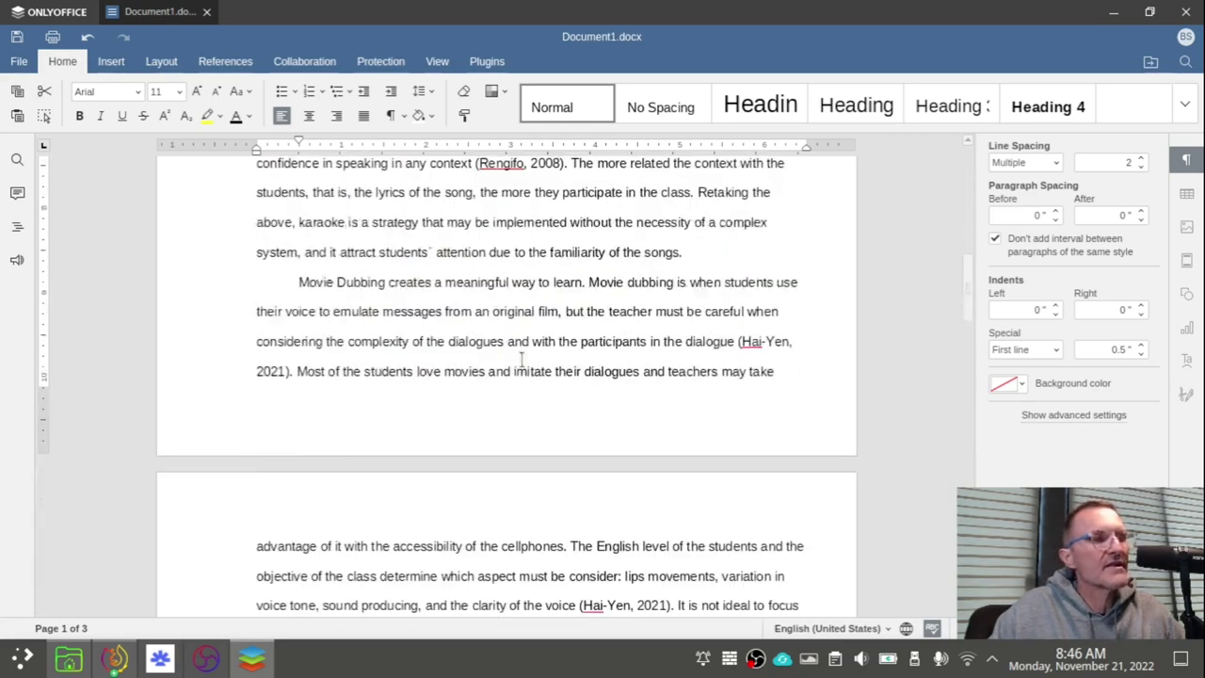
scroll(484, 396, down, 20)
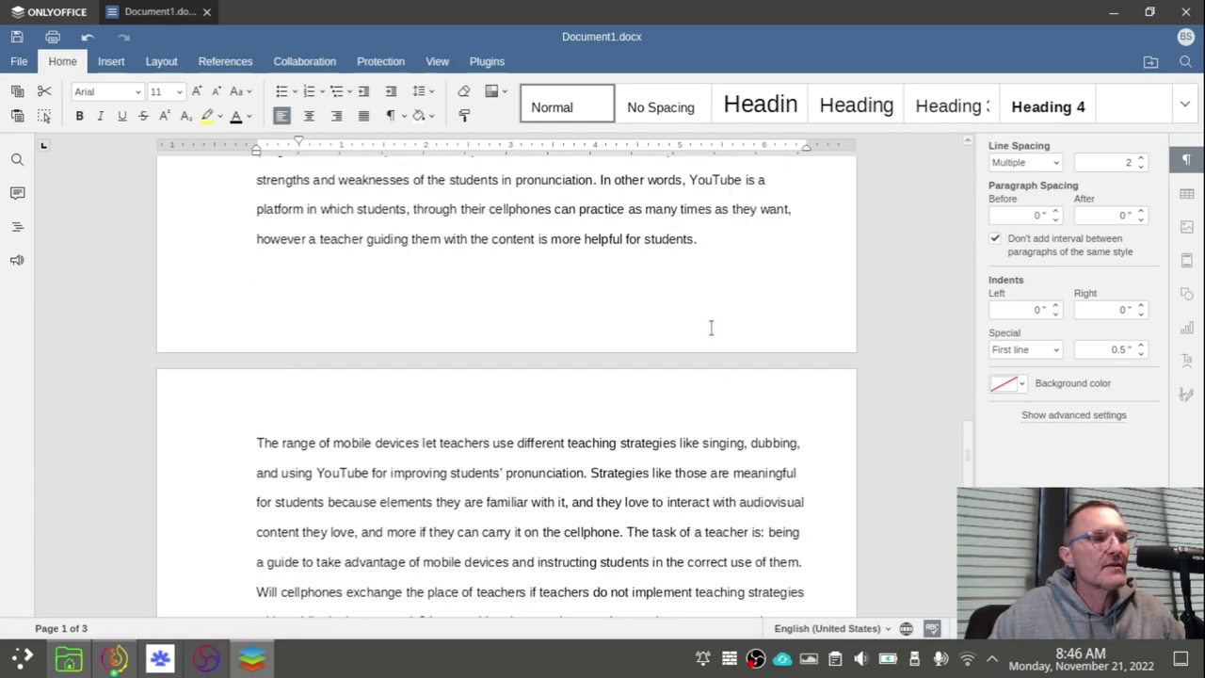
drag(787, 345, 516, 151)
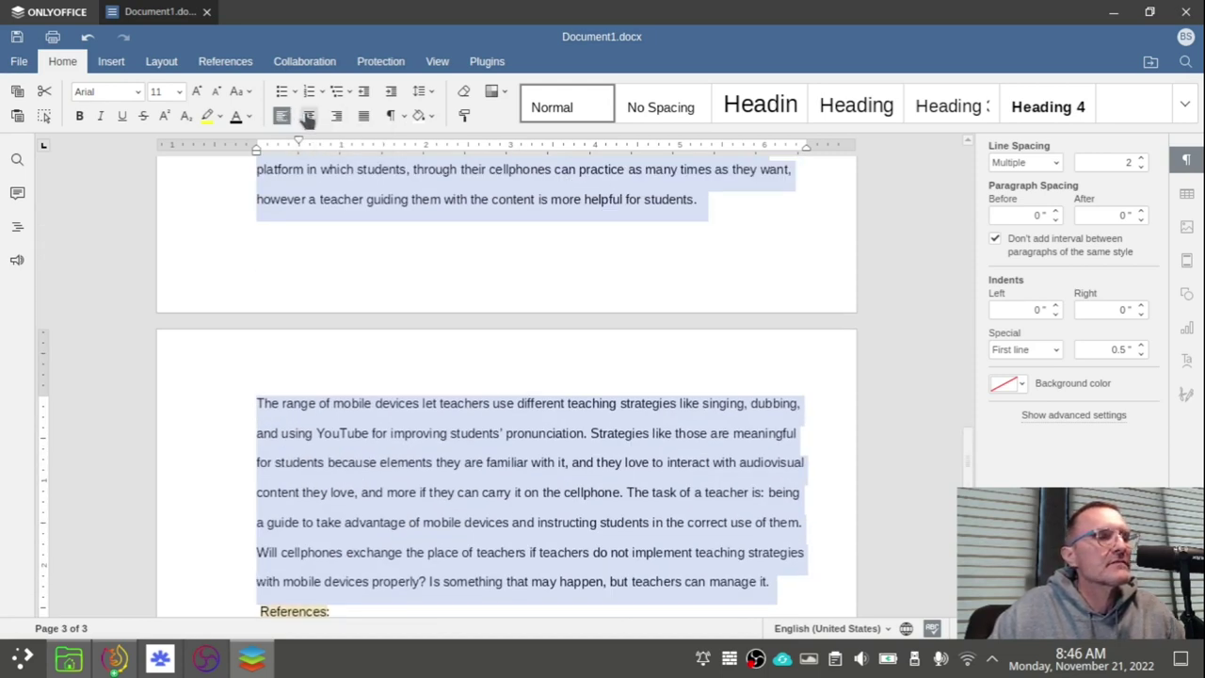
click(363, 118)
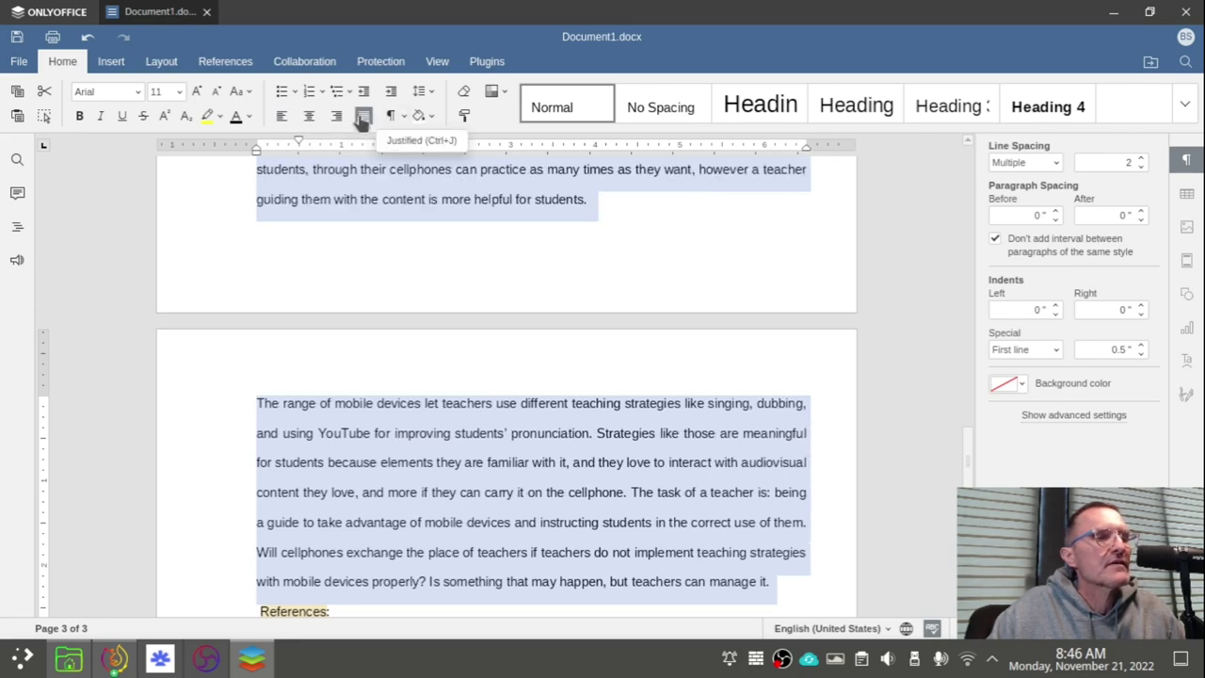
Step: Return the selected essay paragraphs to left alignment and deselect them at the introduction
scroll(705, 377, up, 8)
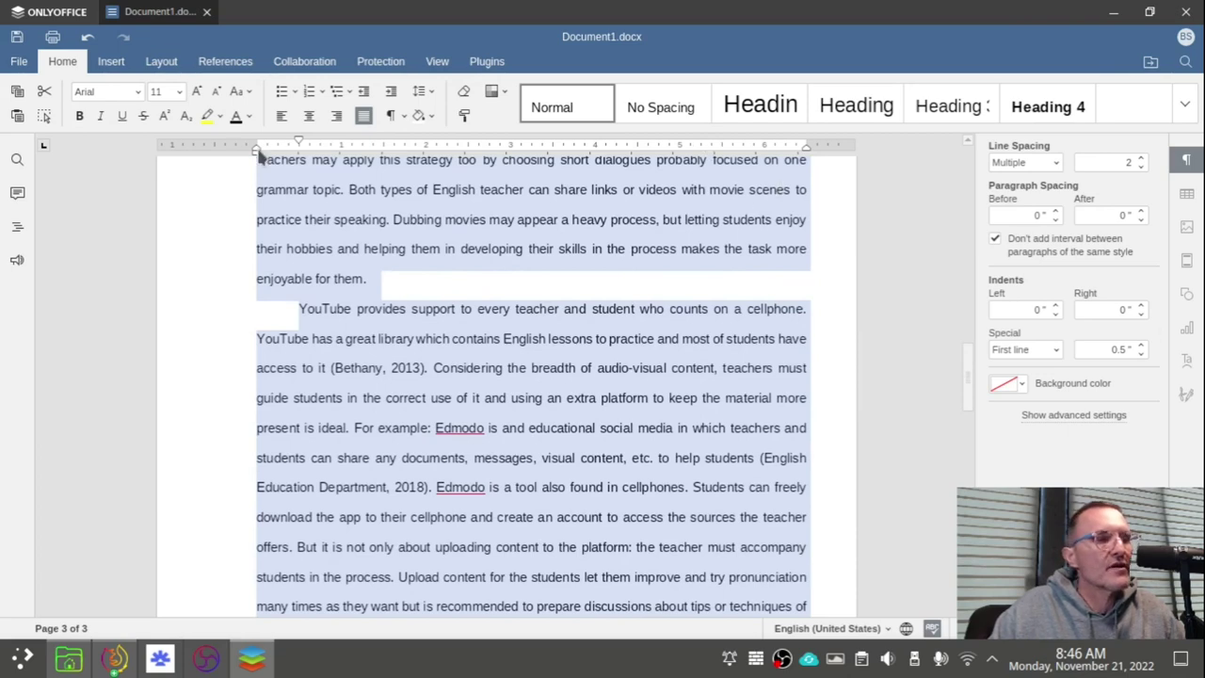
click(280, 116)
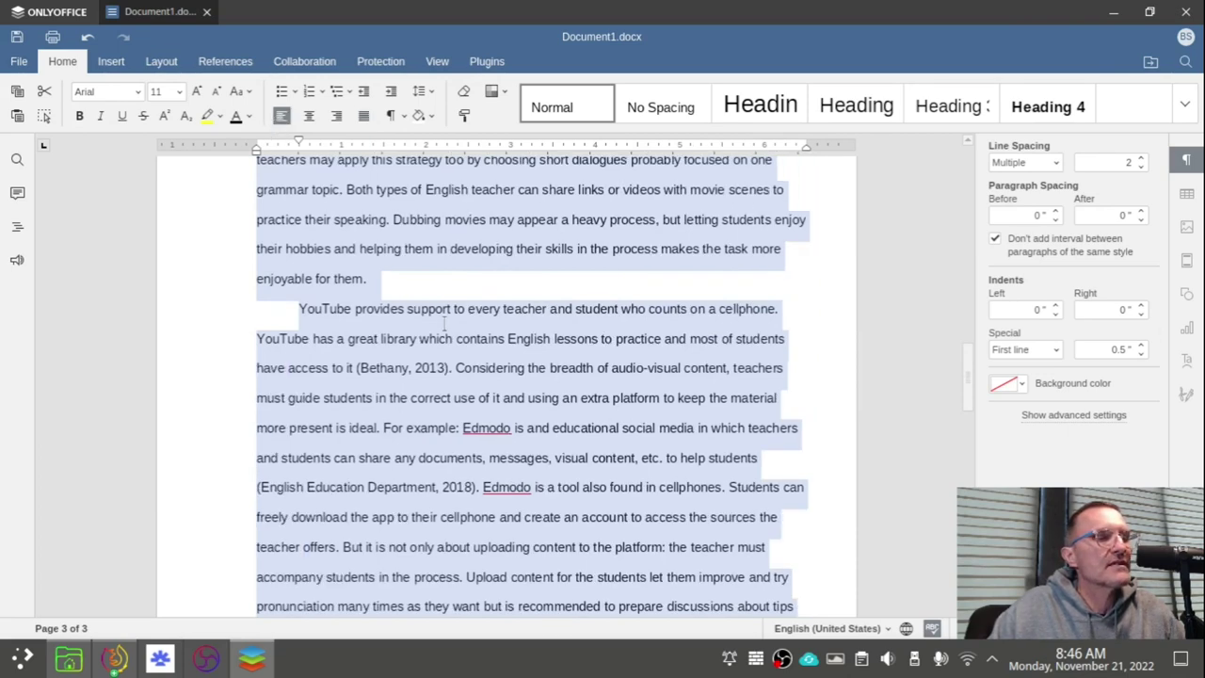
scroll(462, 325, up, 10)
scroll(463, 312, up, 15)
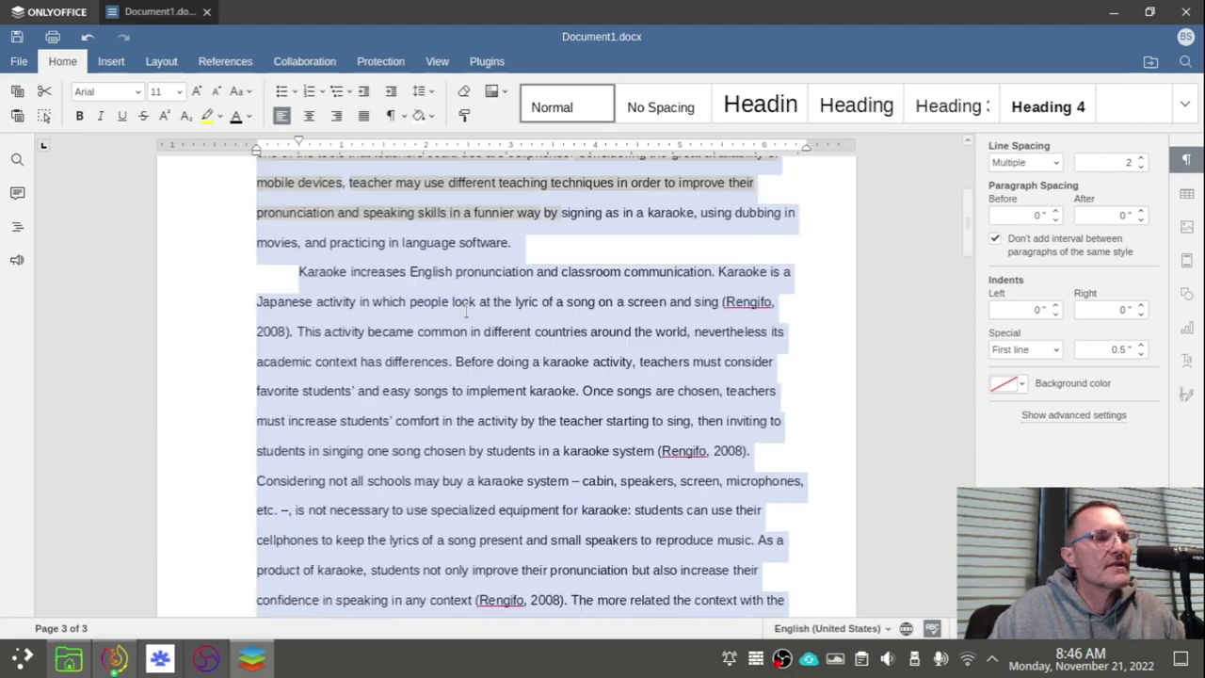
click(465, 306)
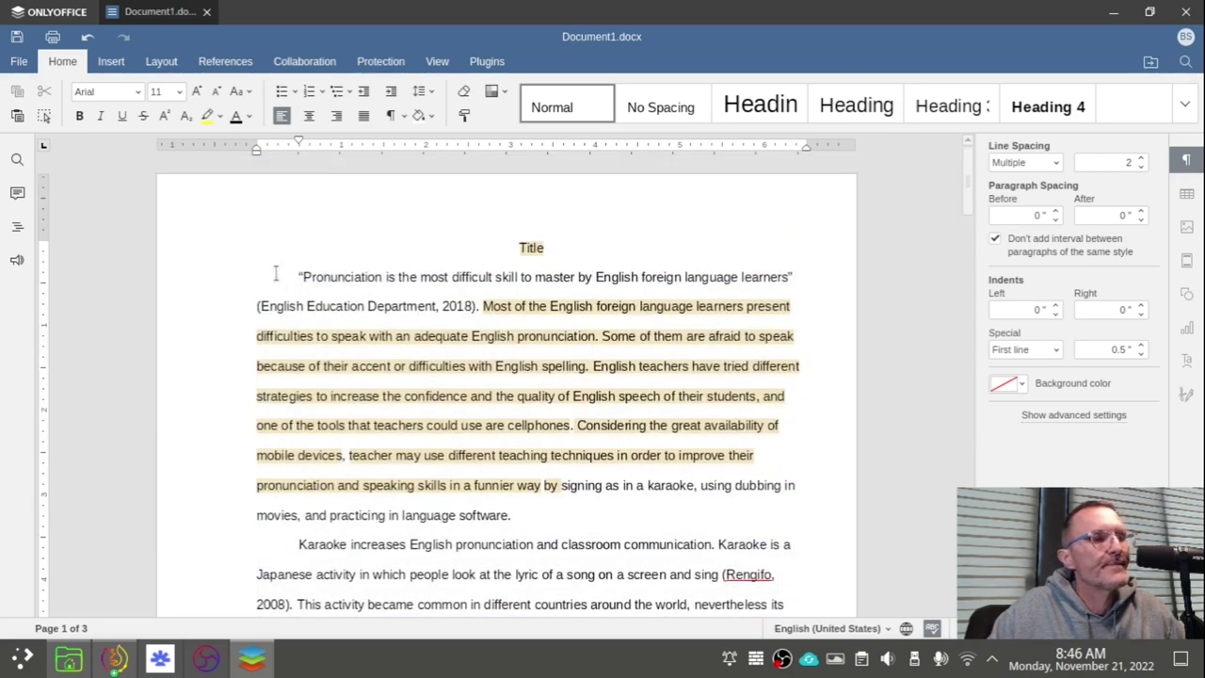
Step: Set the page margins to the US Normal preset, 1" on all sides
click(161, 61)
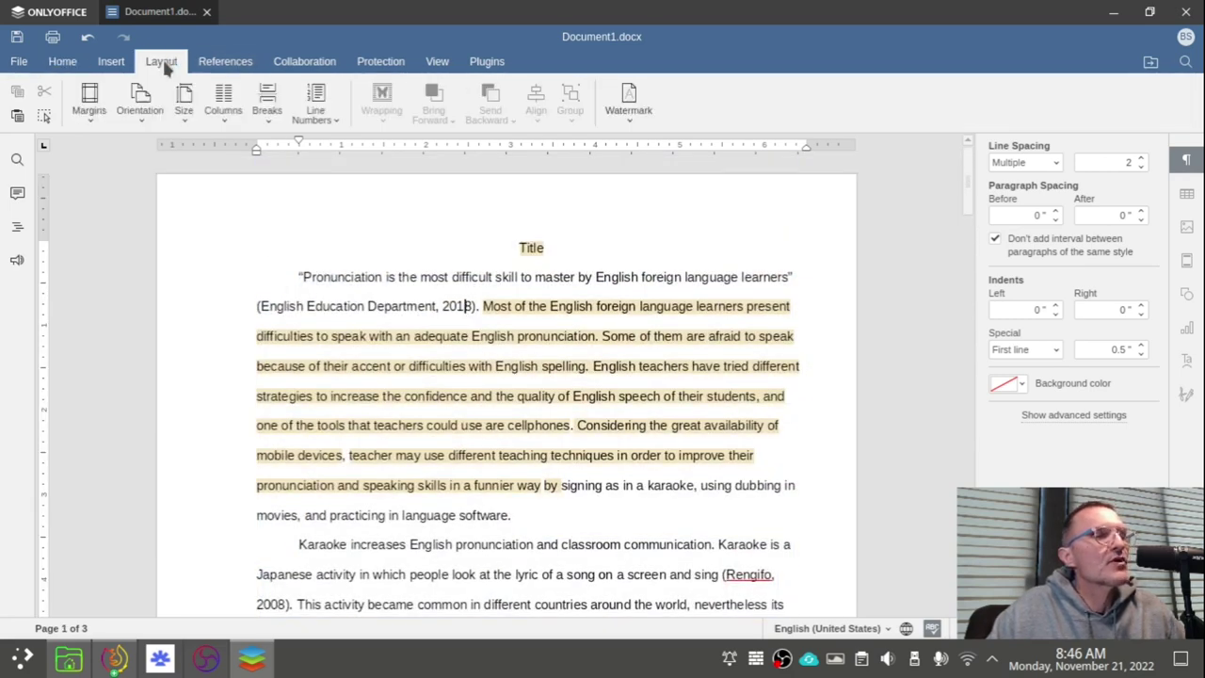
click(90, 99)
click(111, 213)
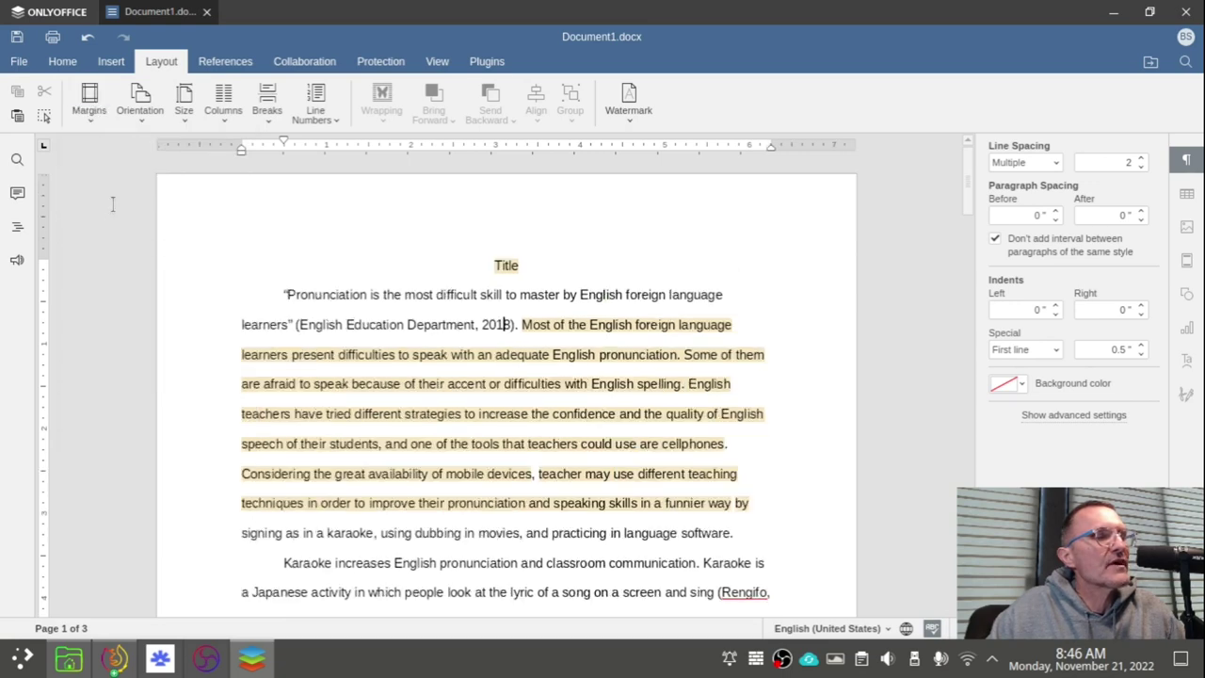
click(90, 99)
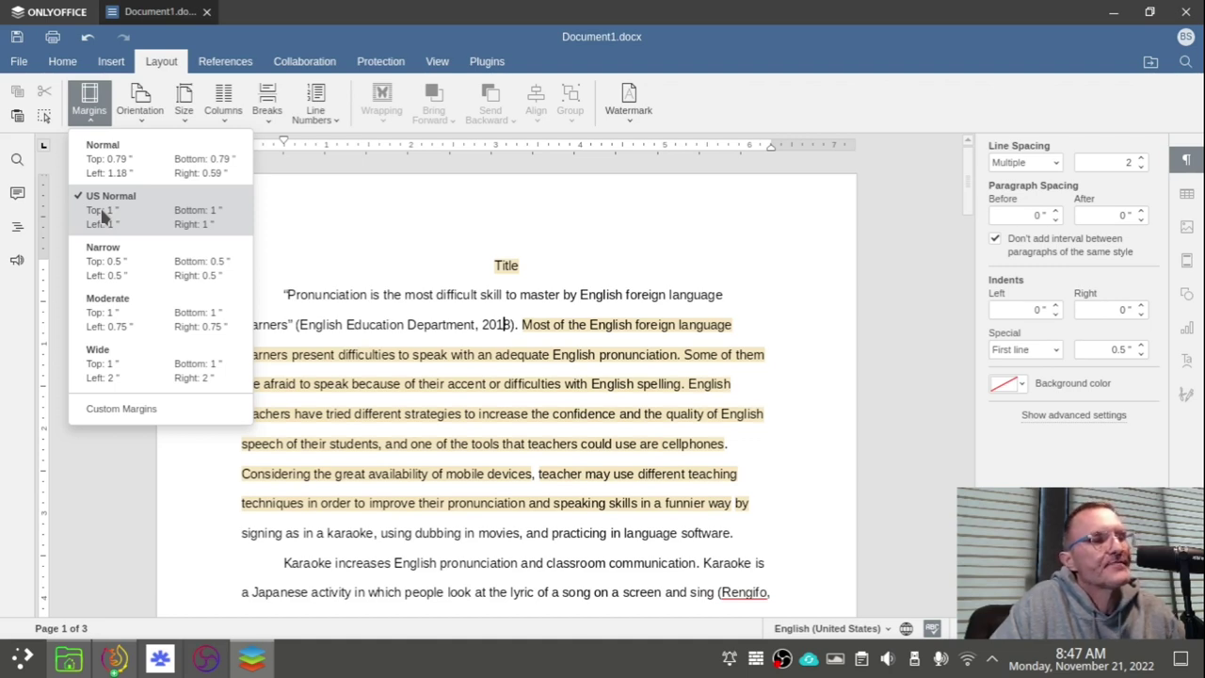
click(418, 324)
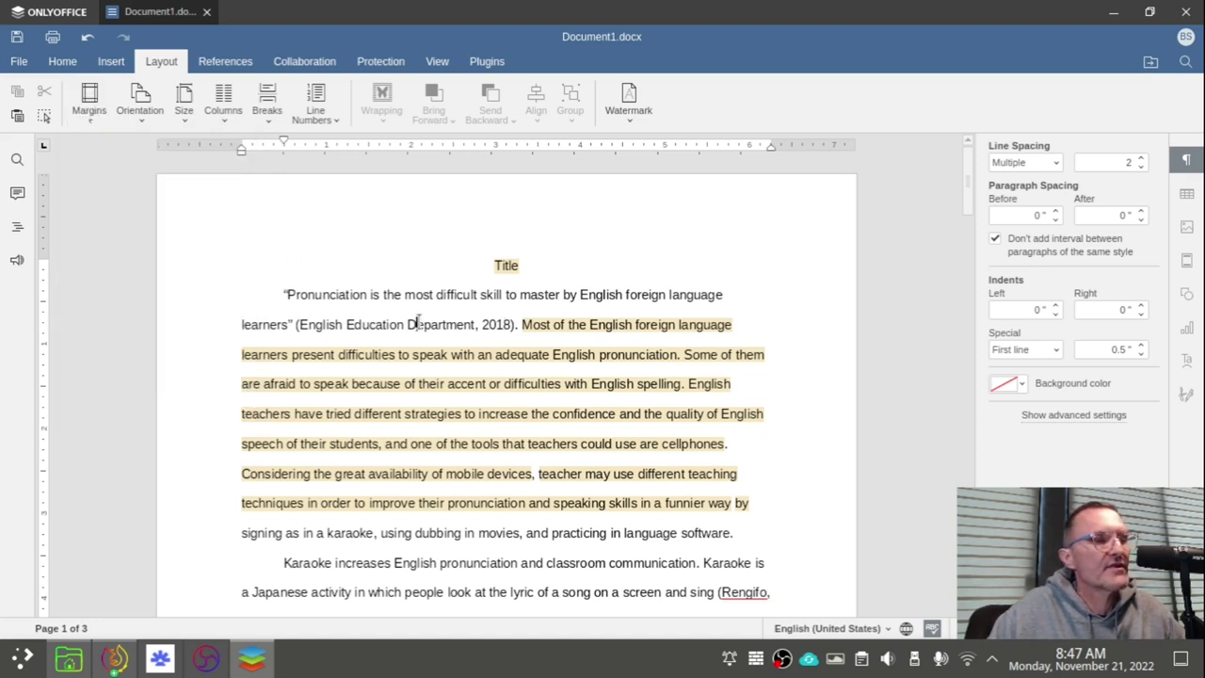
click(90, 102)
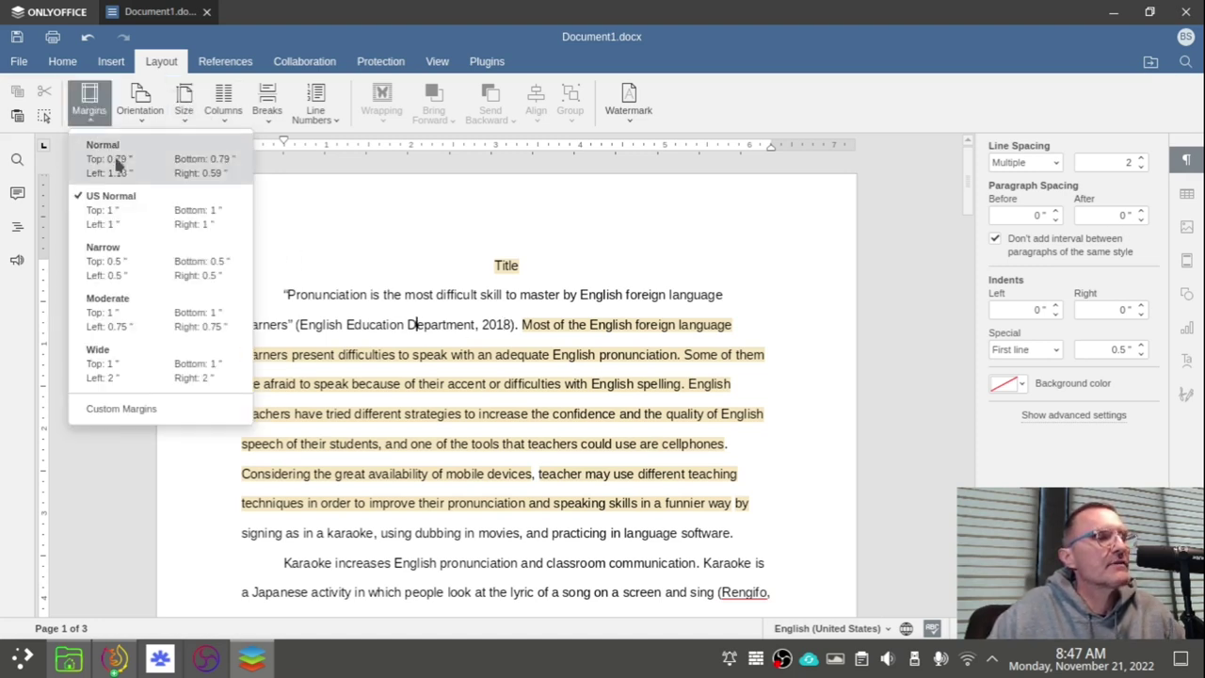
click(114, 207)
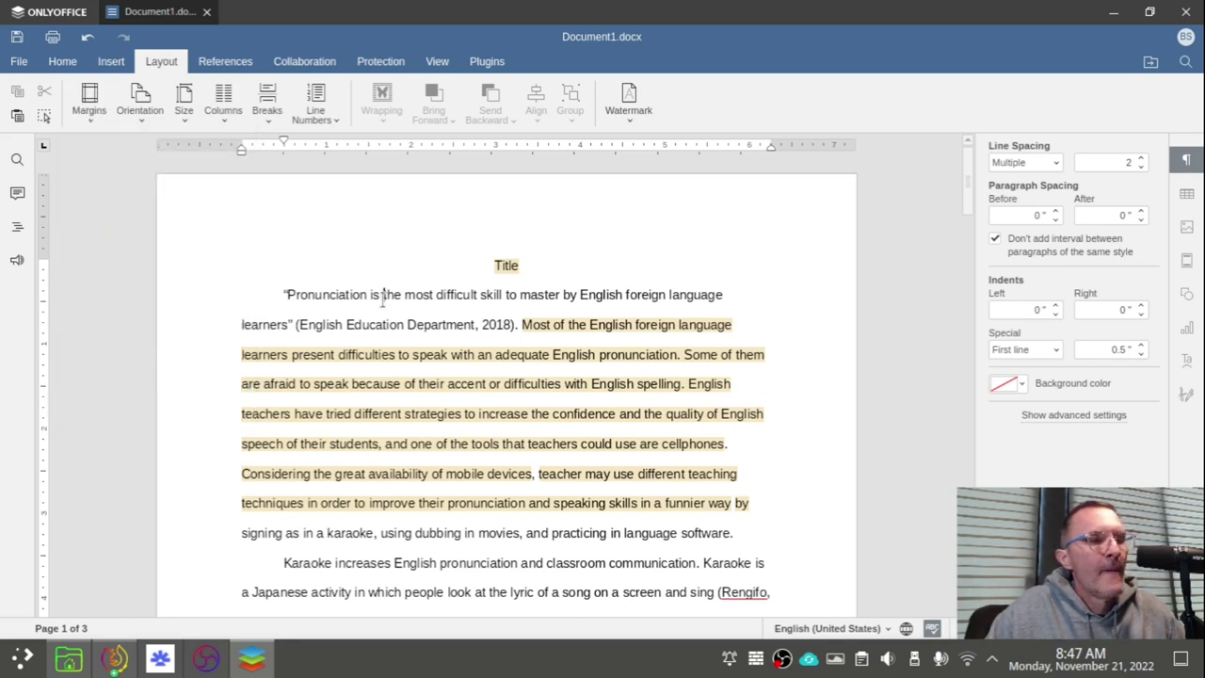
Step: Look over the page layout from the introduction through the body paragraphs to the reference list
scroll(347, 291, down, 1)
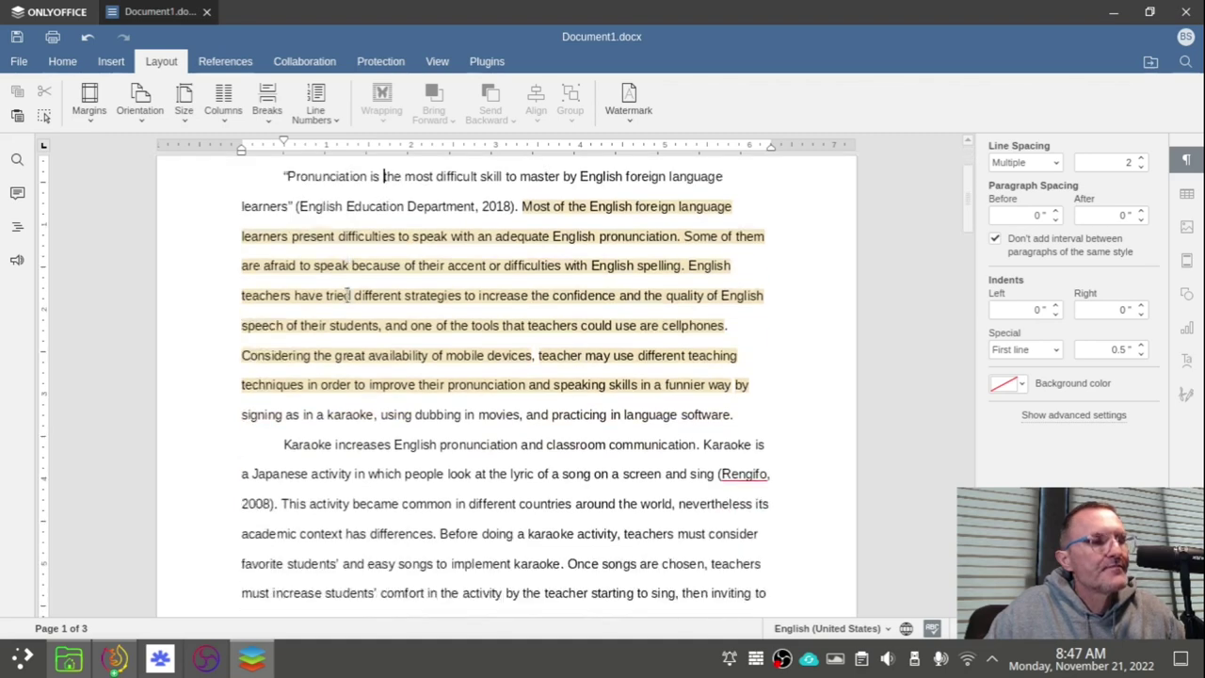
scroll(349, 290, up, 1)
scroll(358, 291, down, 10)
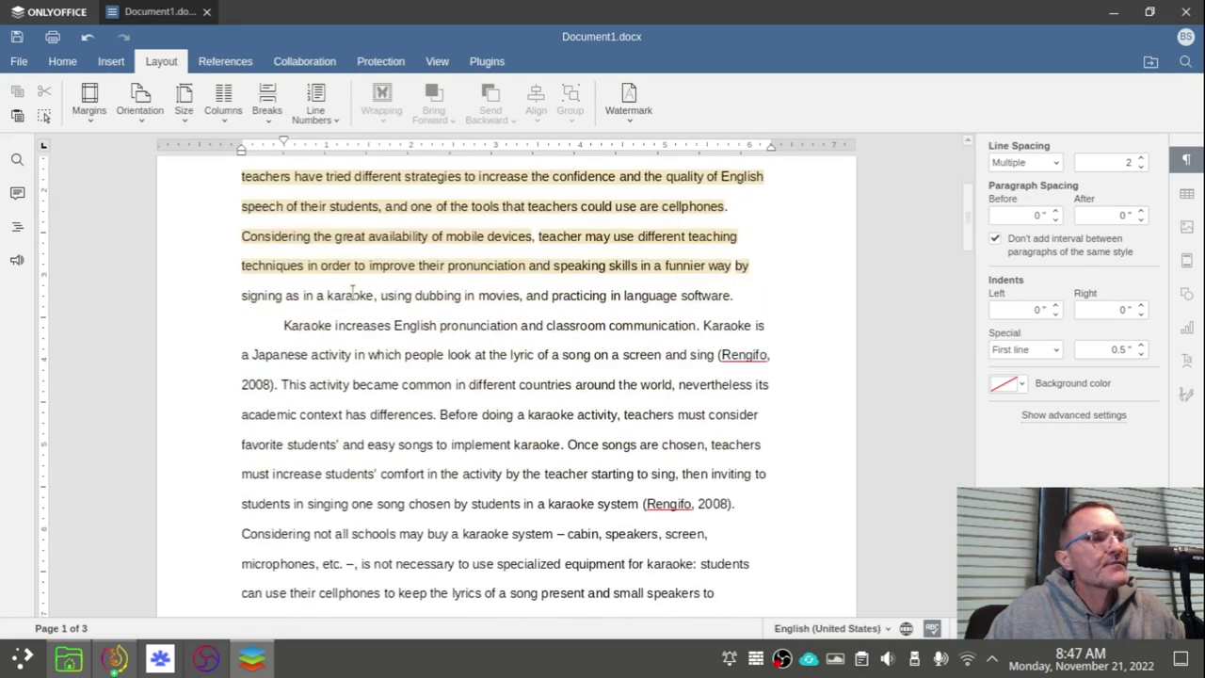
scroll(370, 297, down, 6)
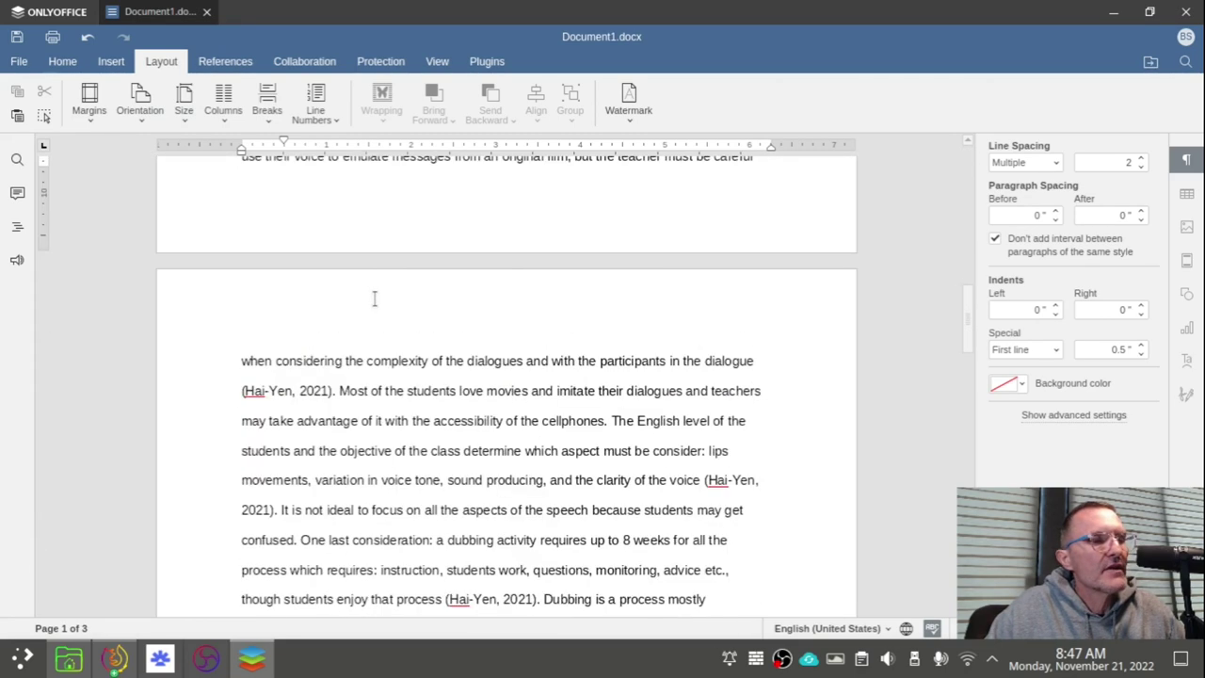
scroll(376, 301, down, 6)
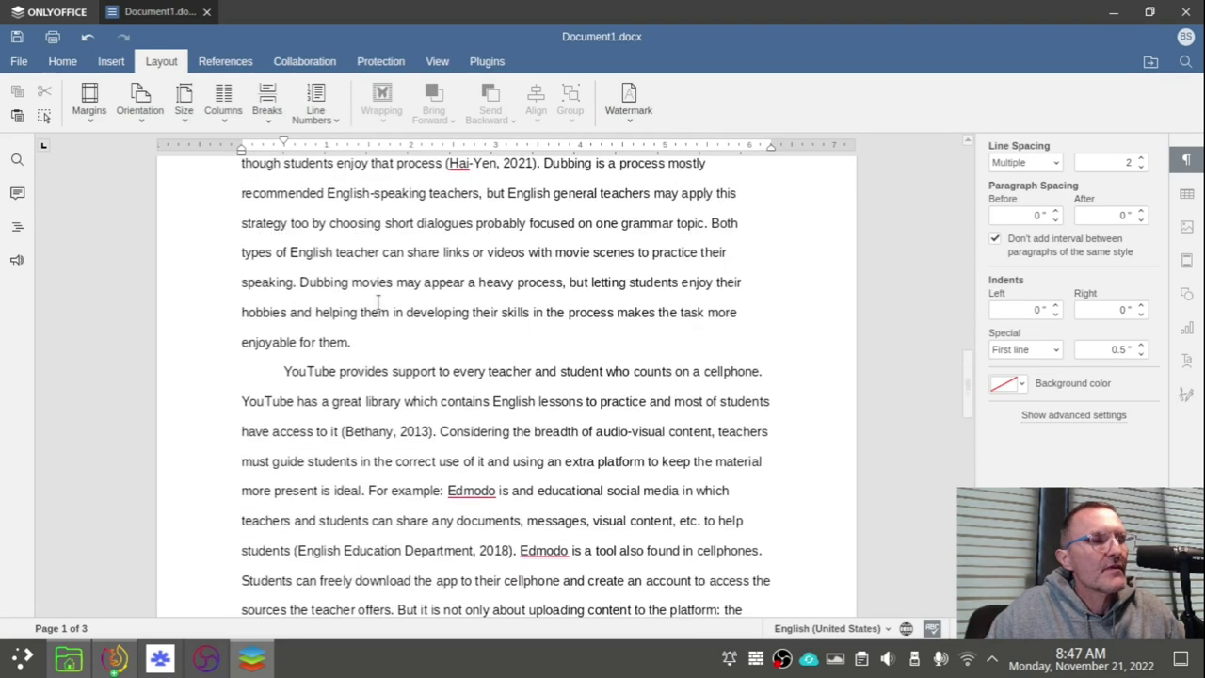
scroll(380, 303, up, 3)
scroll(380, 303, up, 1)
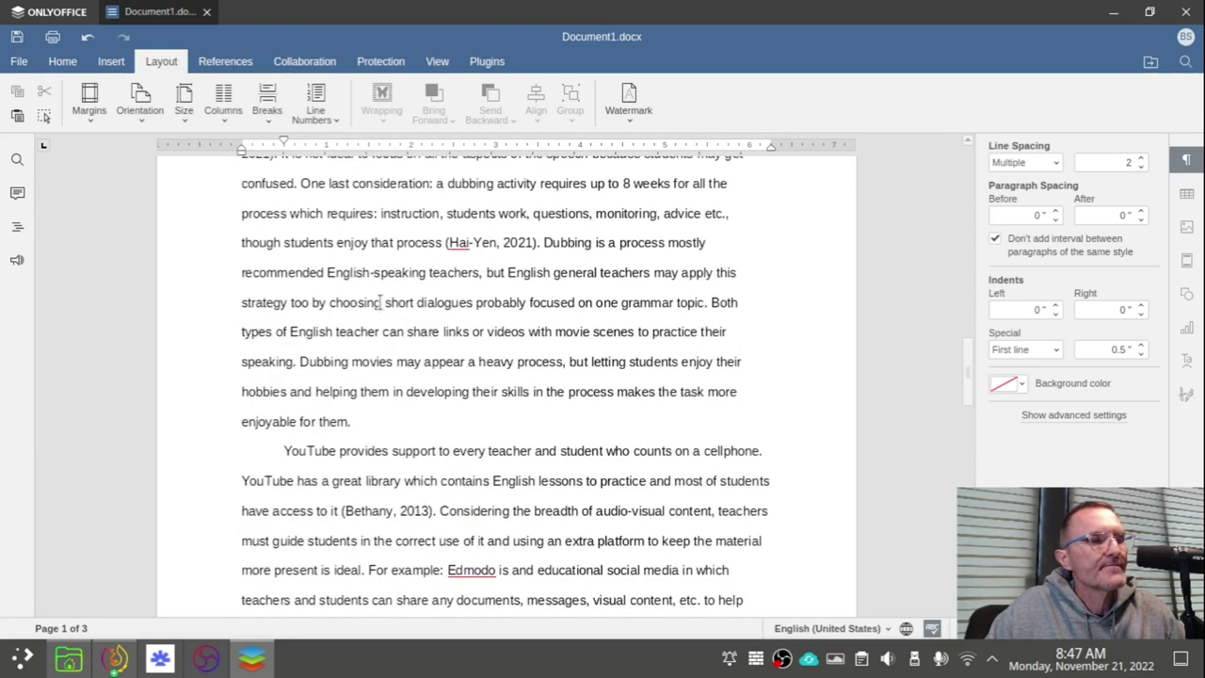
scroll(380, 302, down, 15)
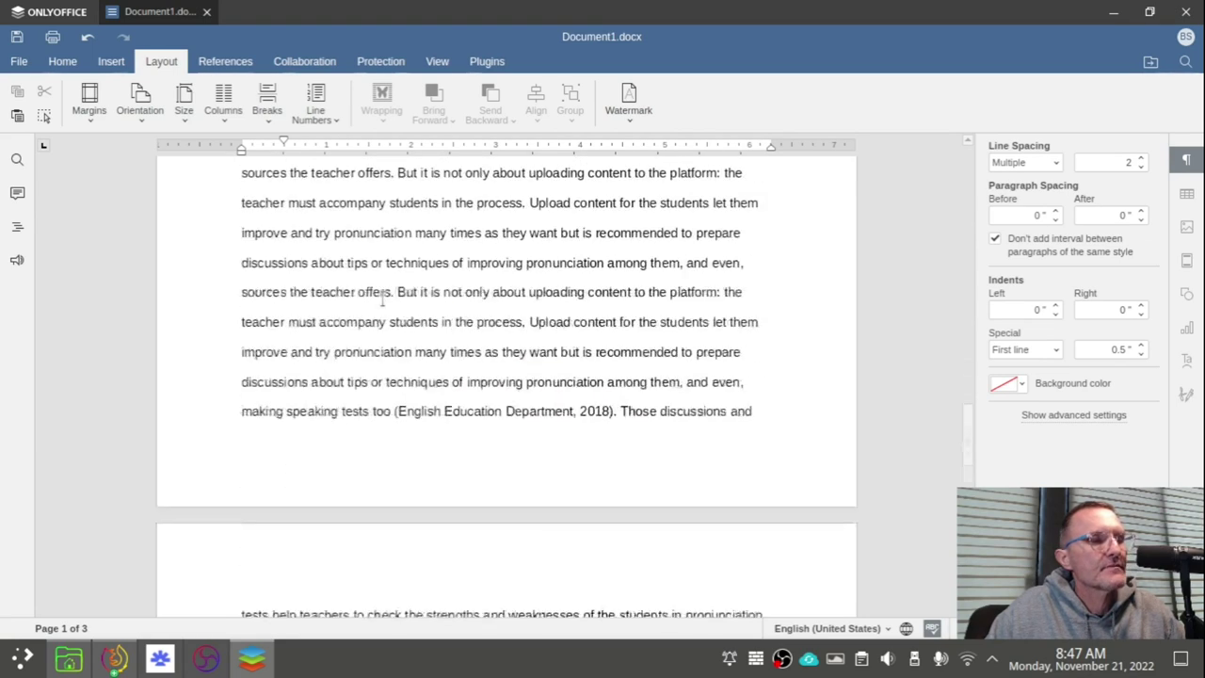
scroll(383, 294, down, 8)
scroll(313, 316, up, 6)
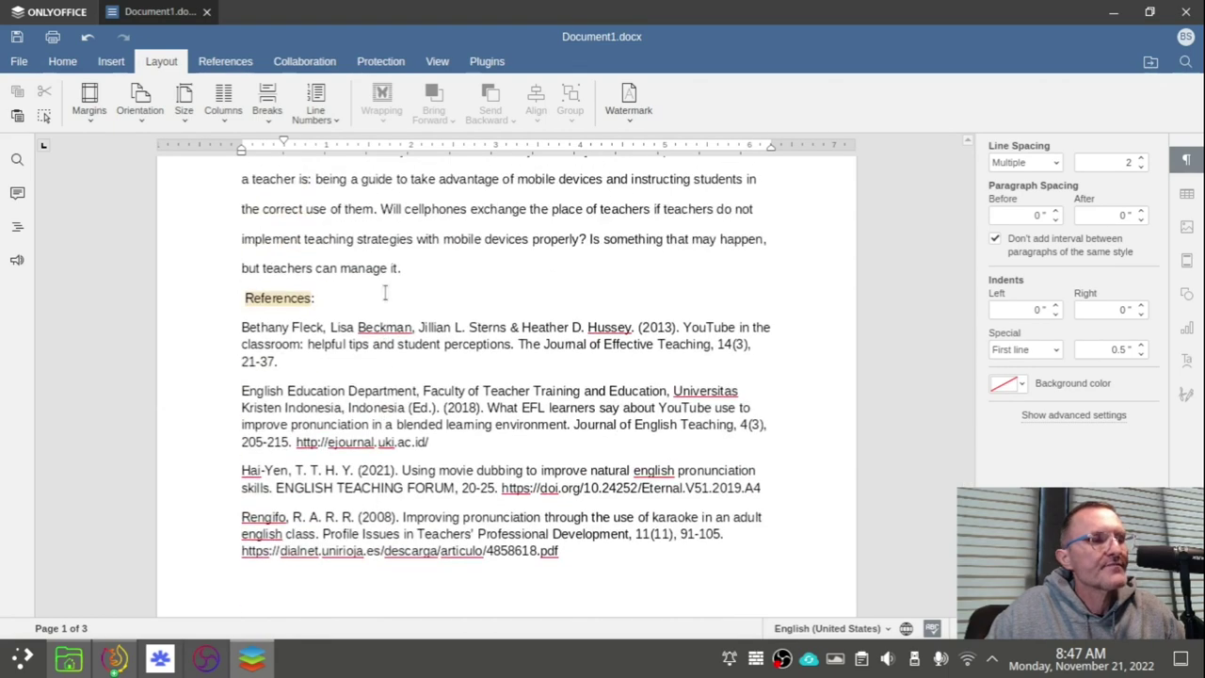
Step: View the comment attached to the References heading and delete the stray space in front of the heading
click(276, 337)
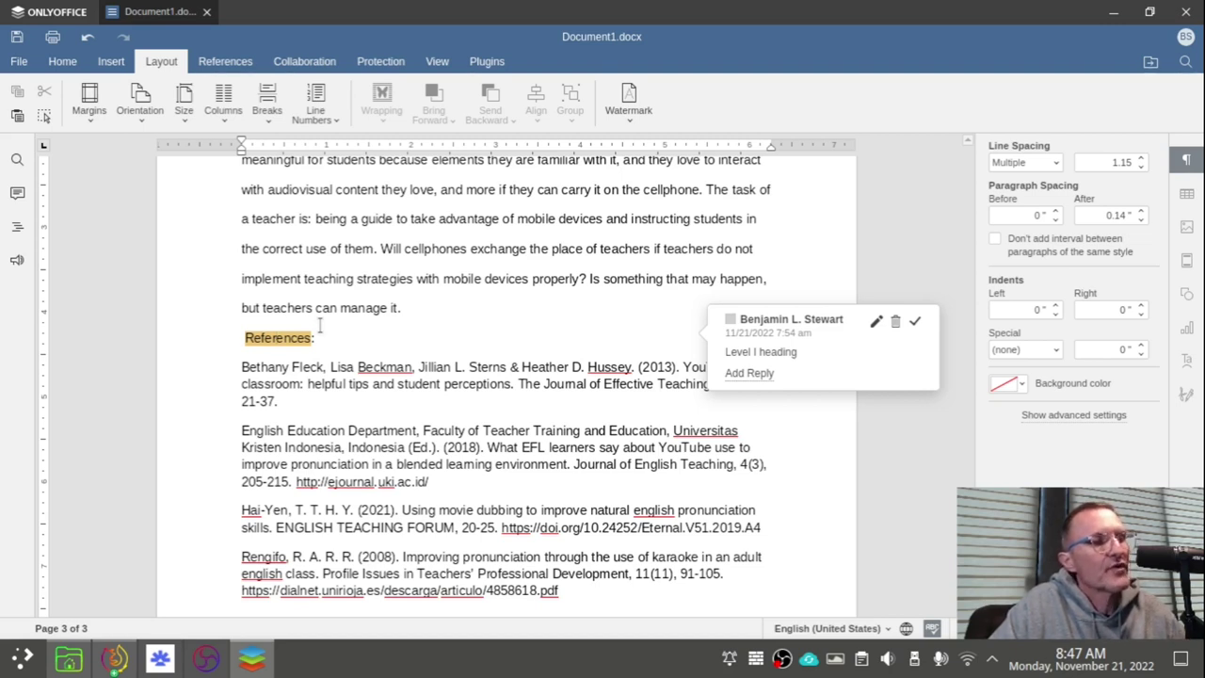
click(237, 336)
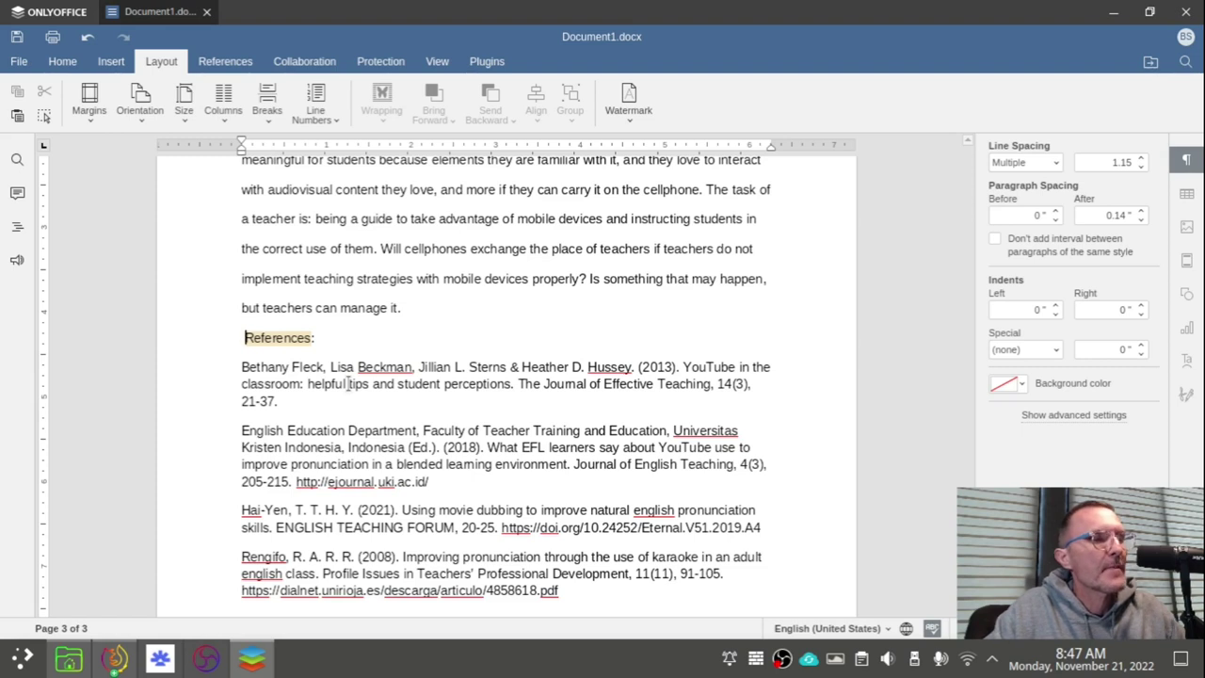
key(BackSpace)
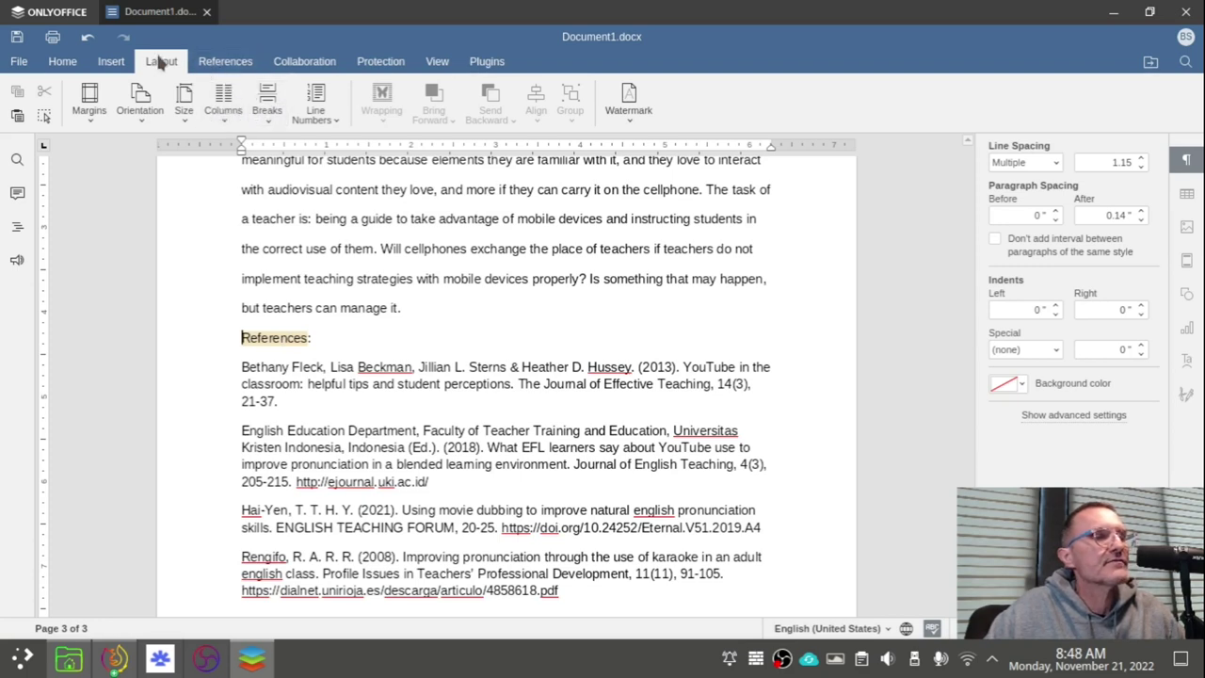
click(59, 63)
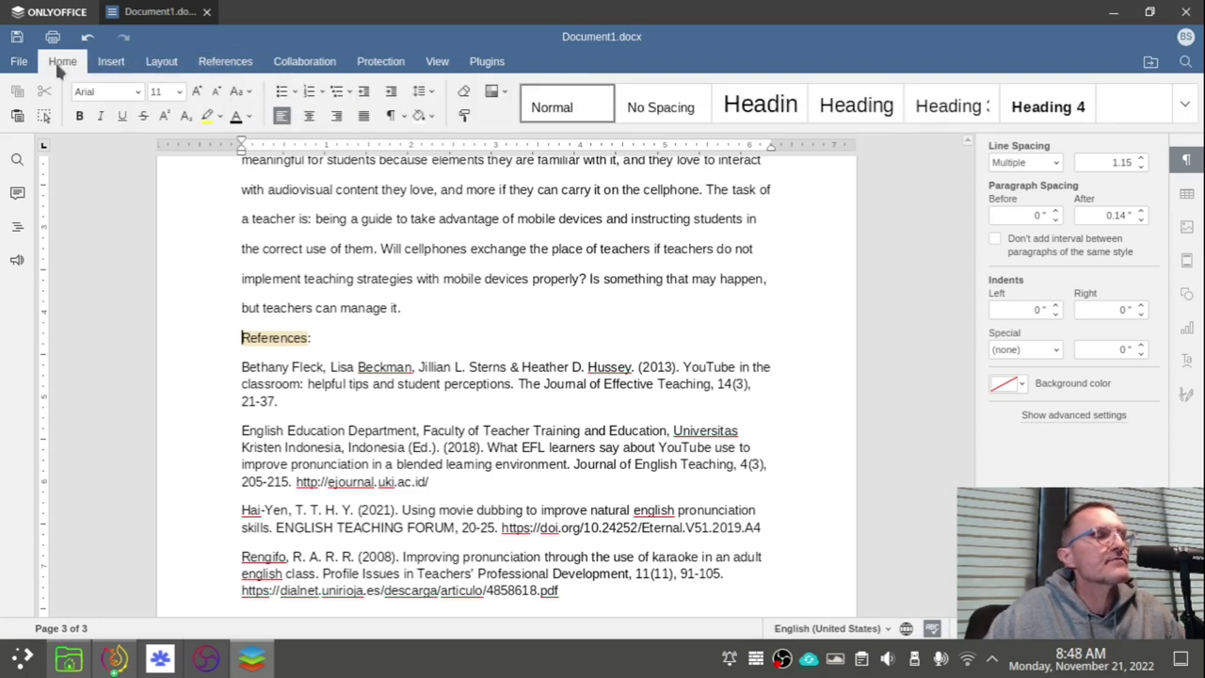
Step: Center the References heading and make it bold
click(309, 116)
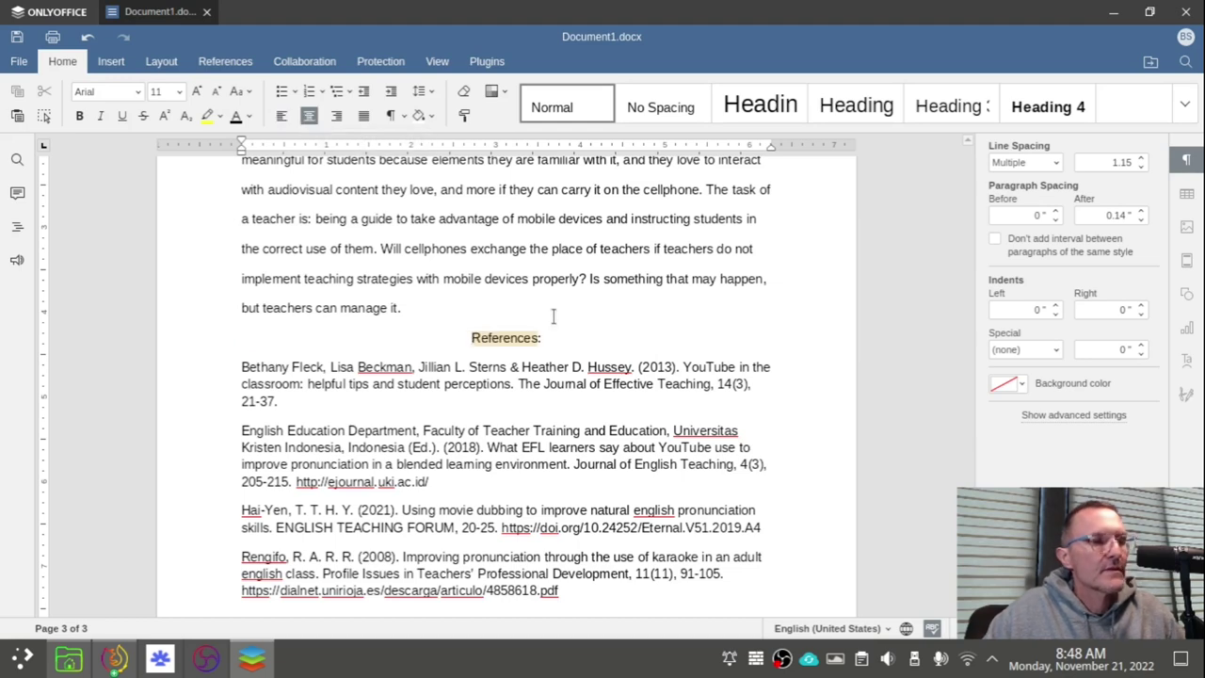
key(shift+Right)
key(shift+Right)
key(shift+Right)
key(shift+Right)
key(shift+Right)
key(shift+Right)
key(shift+Right)
key(shift+Right)
key(shift+Right)
key(shift+Right)
key(shift+Right)
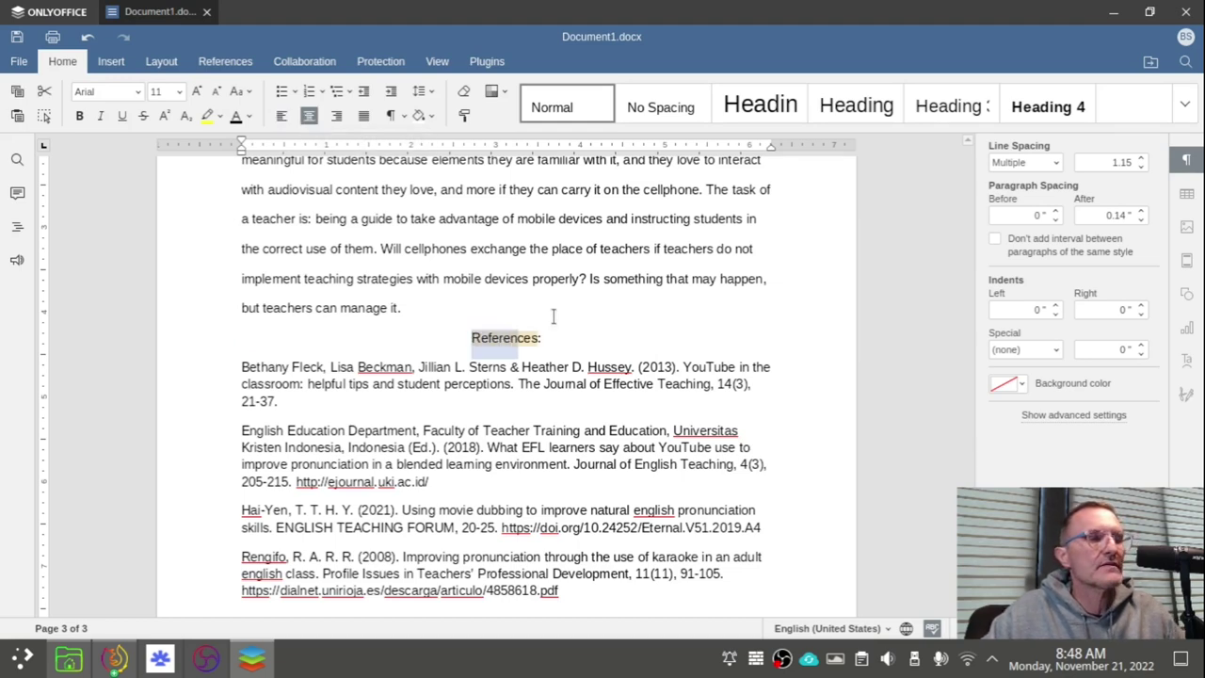
key(shift+Up)
key(shift+Up)
key(shift+Up)
key(shift+Up)
key(shift+Up)
key(shift+Up)
key(shift+Up)
key(shift+Up)
key(shift+Up)
key(shift+Up)
key(shift+Up)
key(shift+Up)
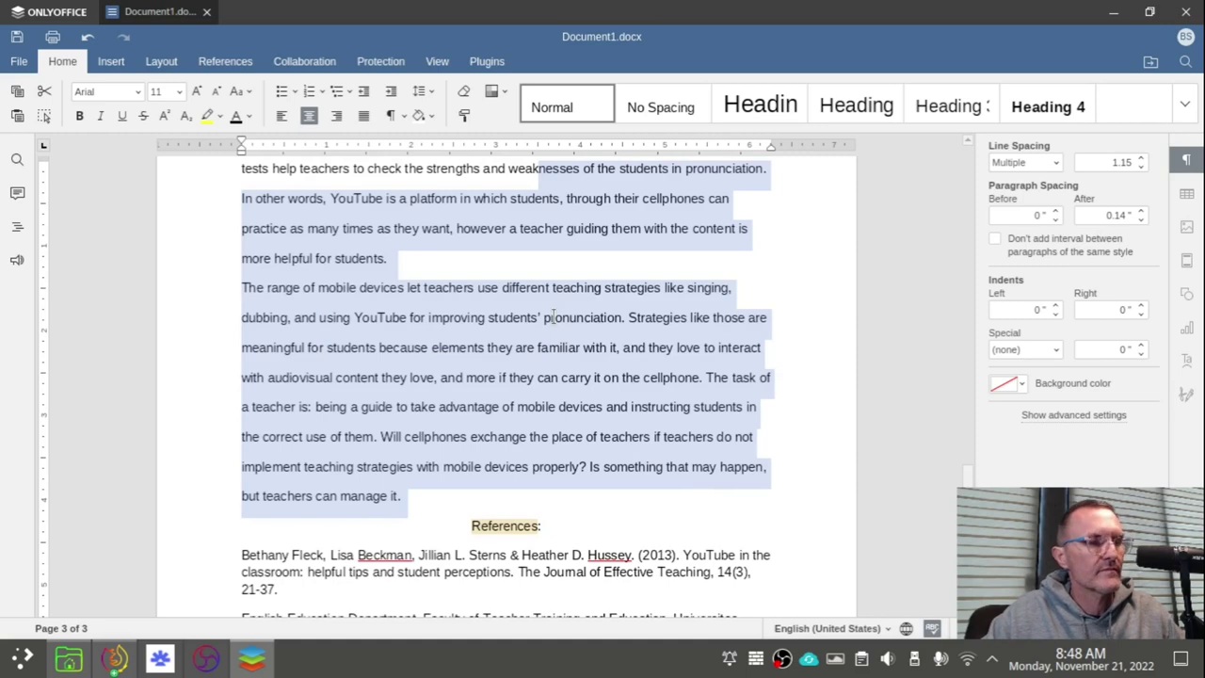
key(Right)
key(shift+Right)
key(shift+Right)
key(shift+Right)
key(shift+Right)
key(shift+Right)
key(shift+Right)
key(shift+Right)
key(shift+Right)
key(shift+Right)
key(shift+Right)
key(shift+Right)
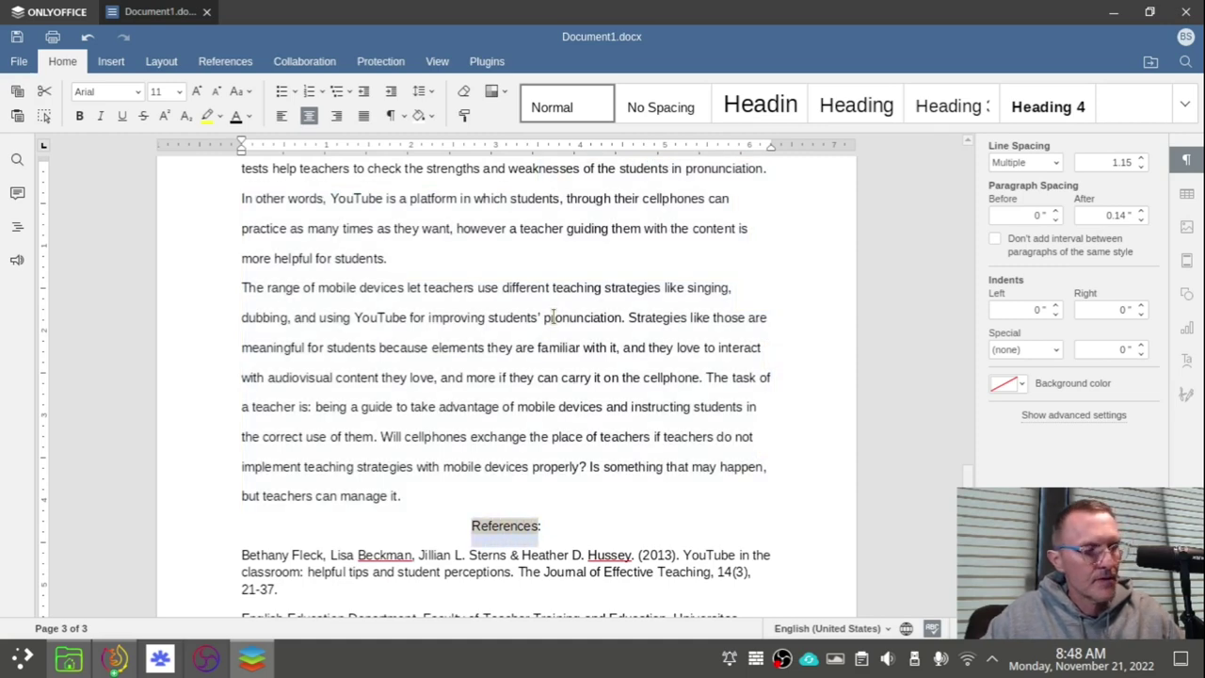
key(ctrl+b)
Step: Delete the colon at the end of the References heading
key(Left)
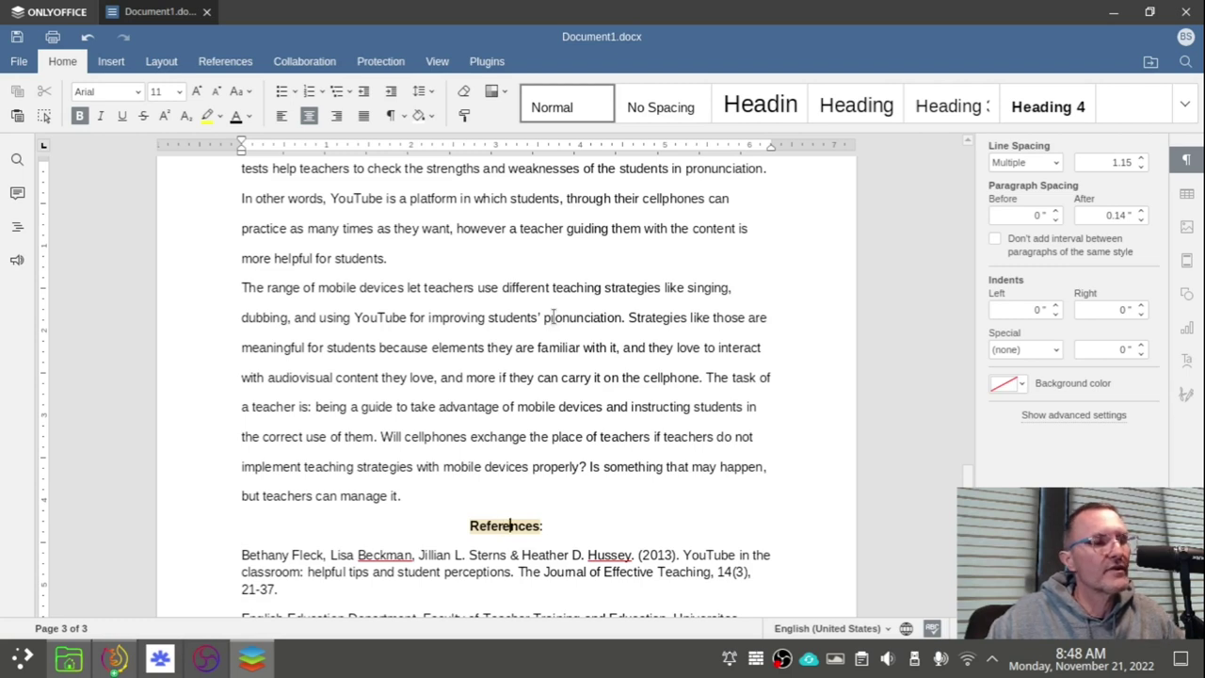
key(Right)
key(Right)
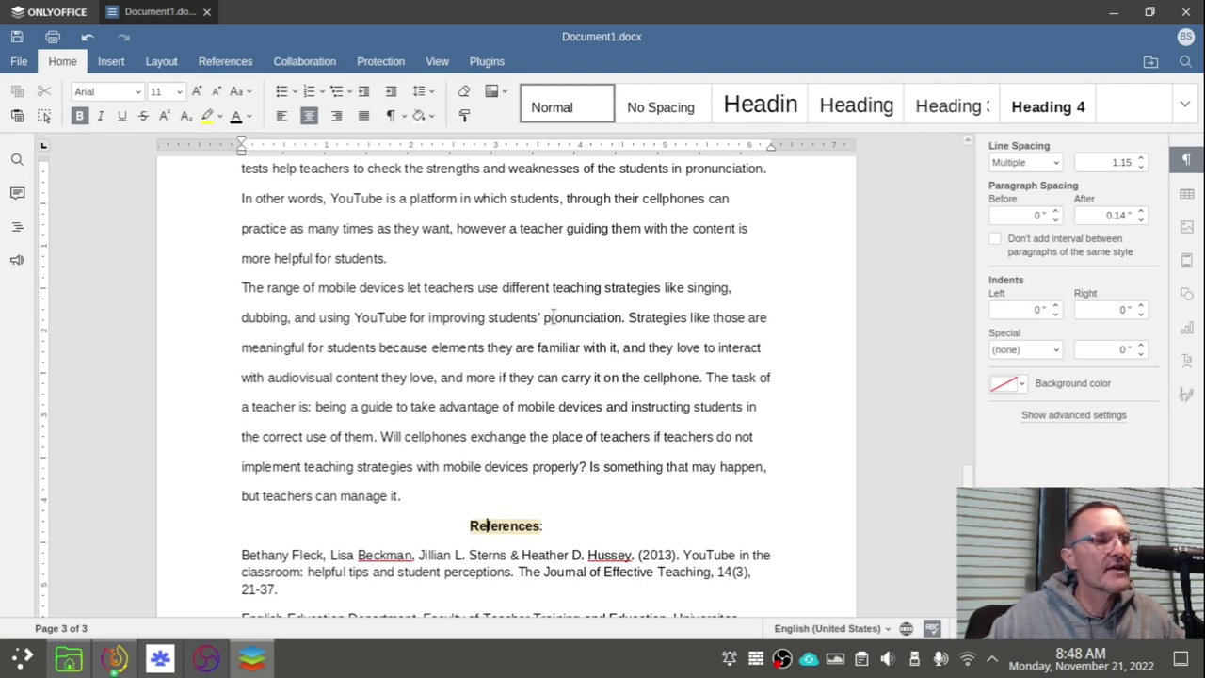
key(End)
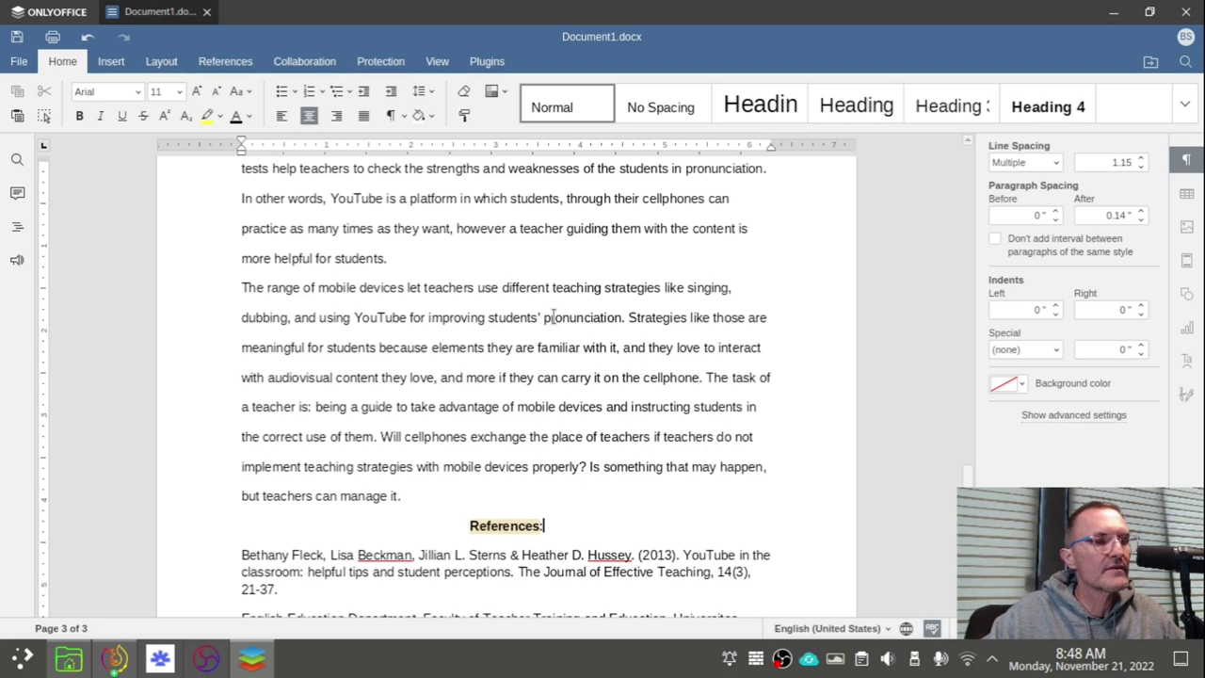
key(BackSpace)
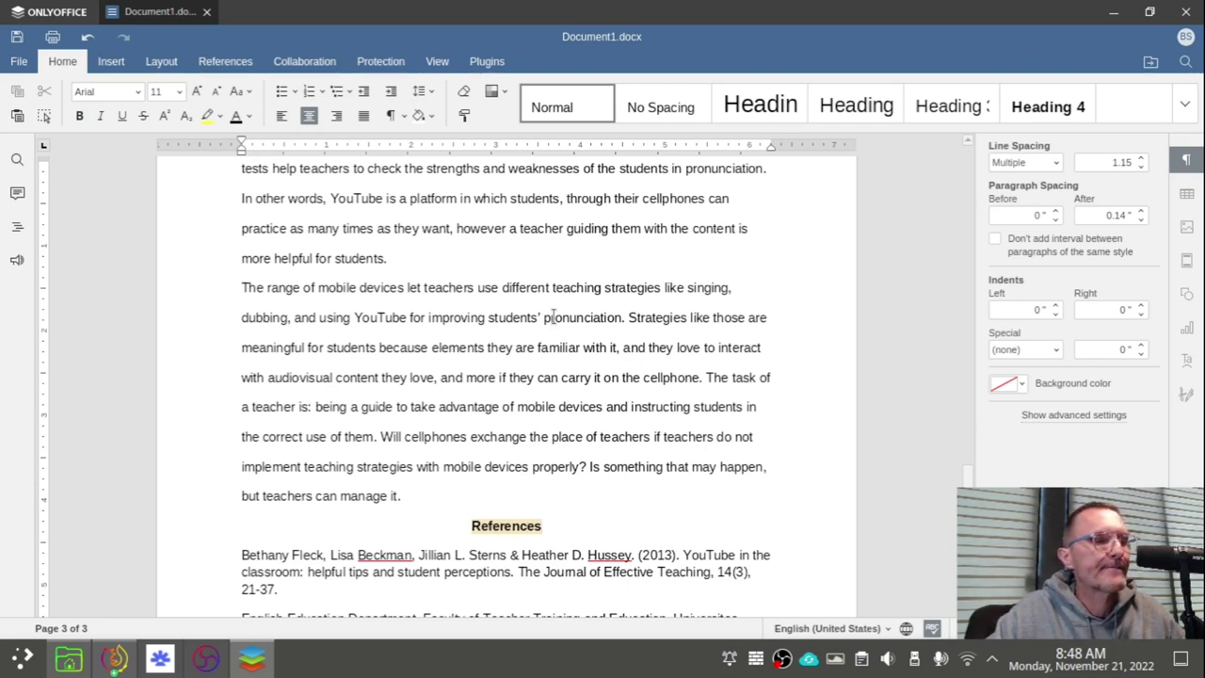
Step: Insert a page break in front of the References heading so the reference list starts on its own page
key(Left)
key(Left)
key(Left)
key(Left)
key(Left)
key(Left)
key(Left)
key(Left)
key(Left)
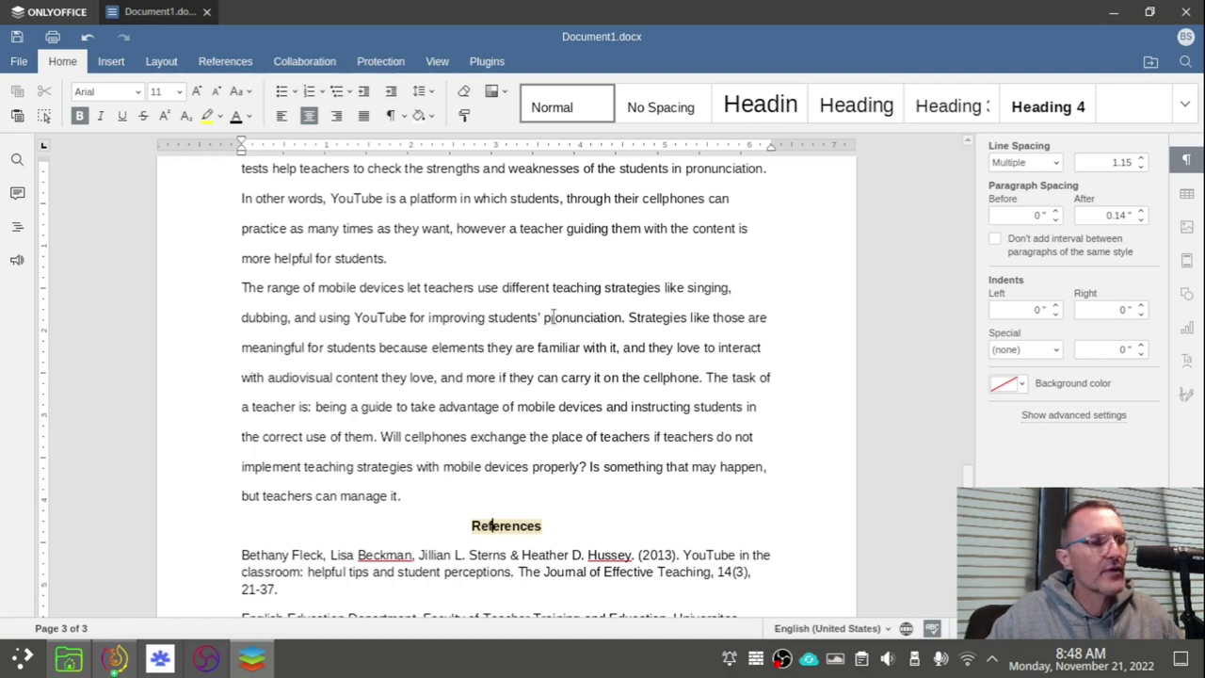
key(Up)
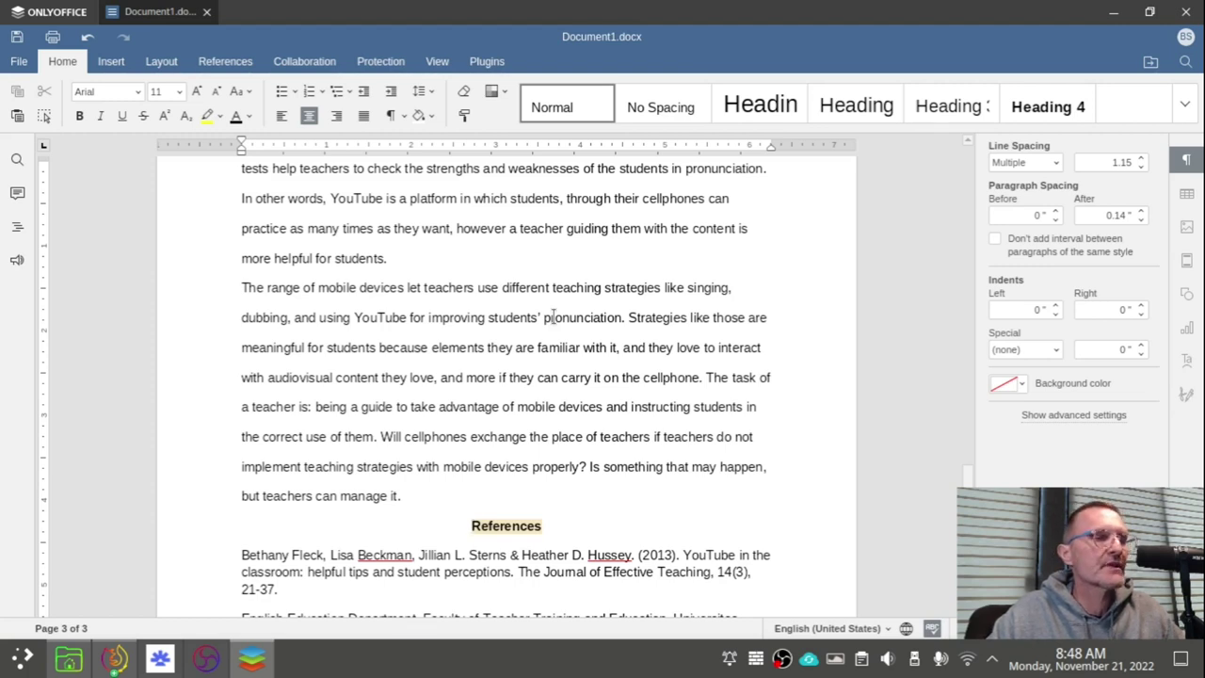
key(ctrl+Return)
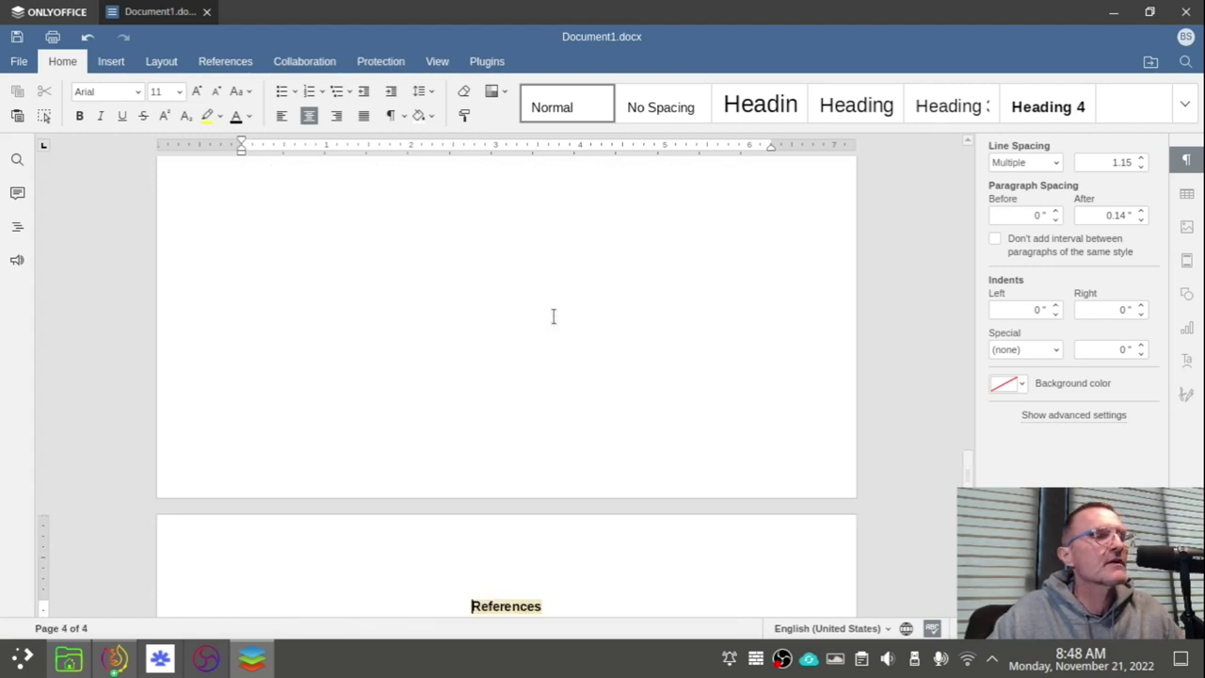
click(118, 64)
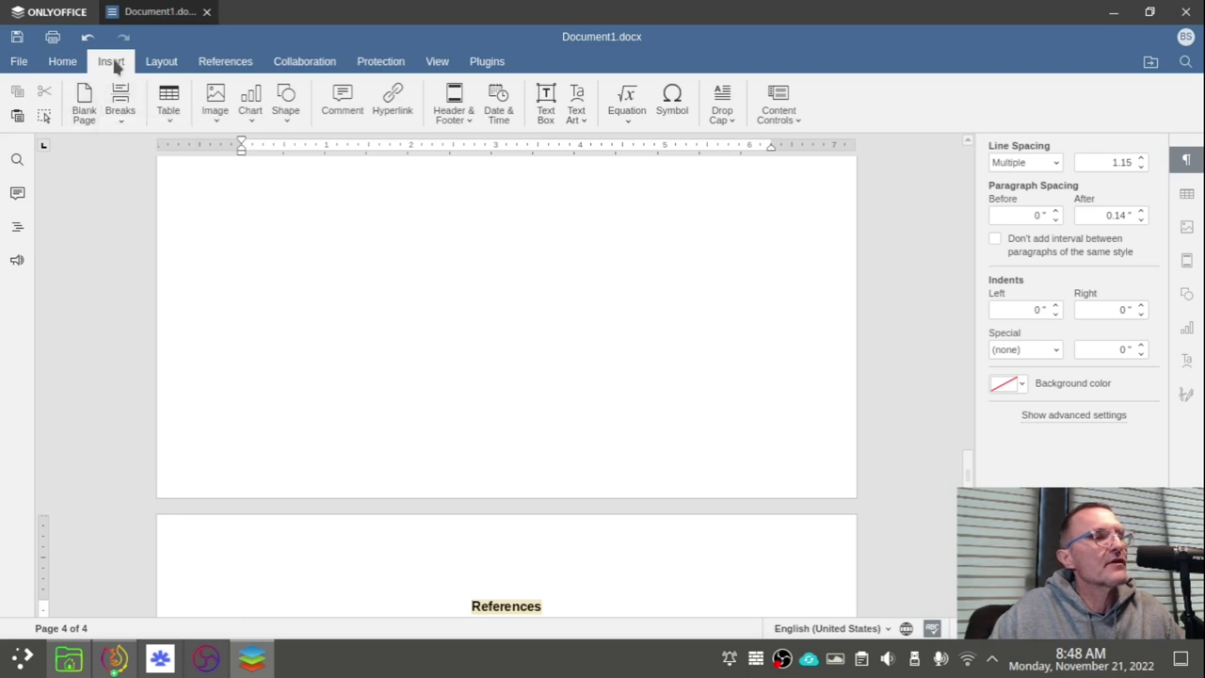
click(62, 61)
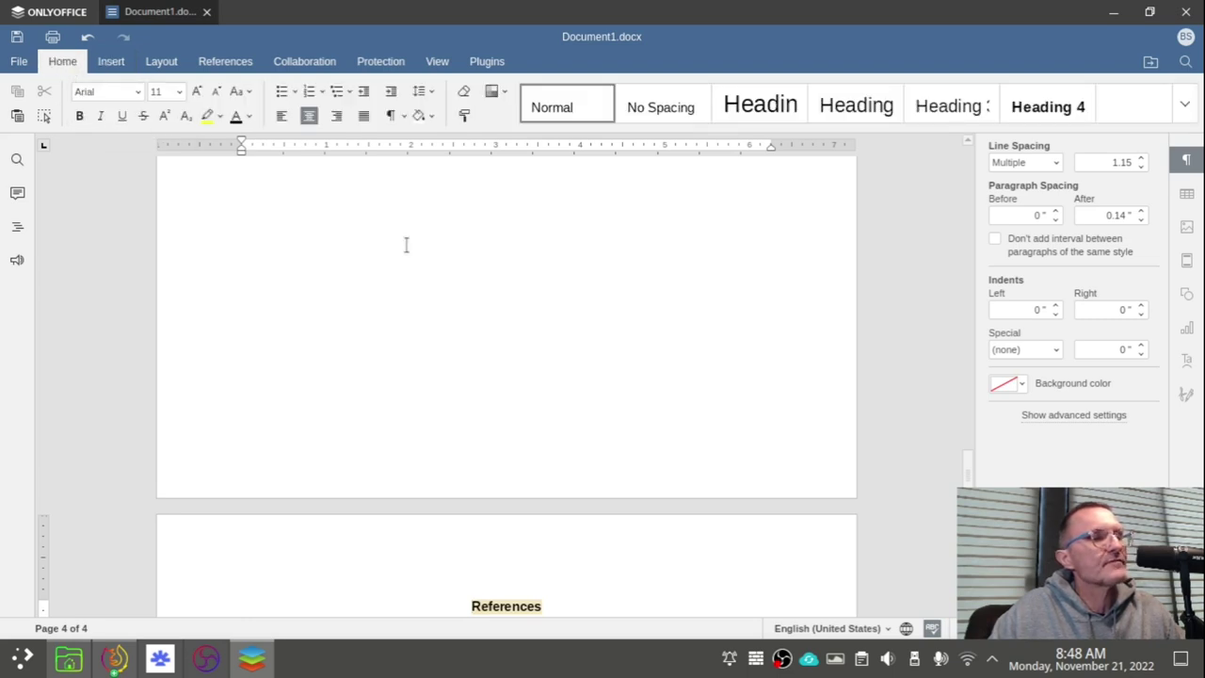
scroll(403, 234, down, 3)
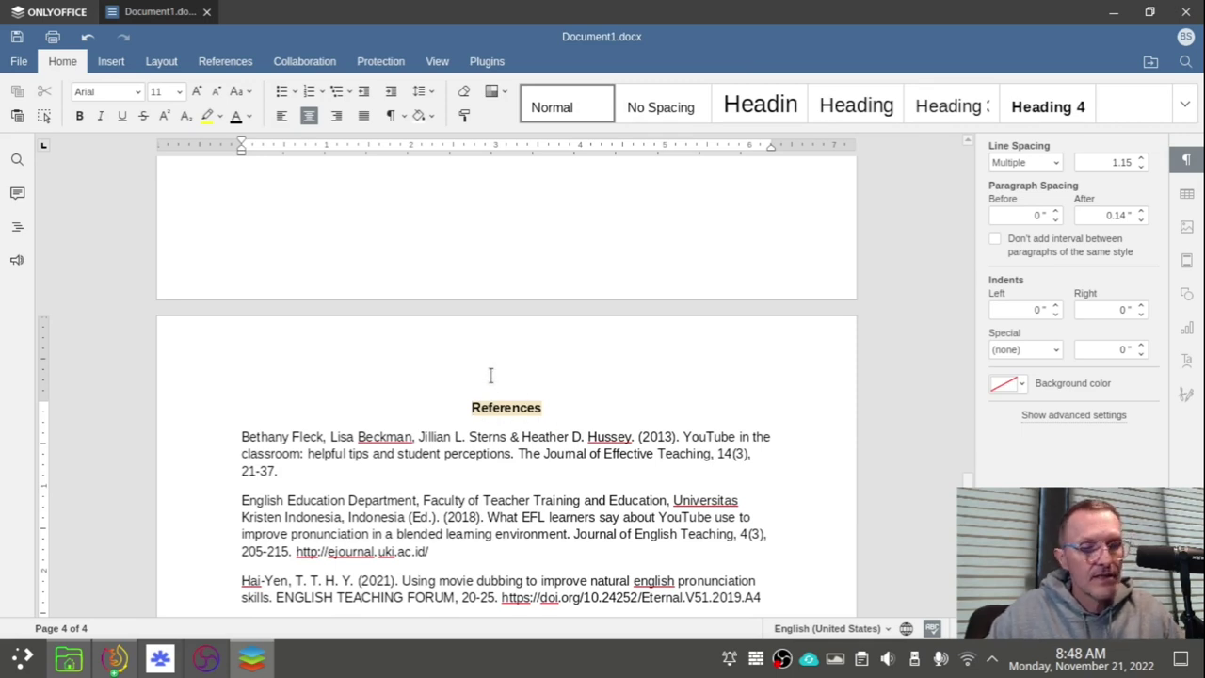
Step: Try adding two blank lines above the References heading on its page
key(Up)
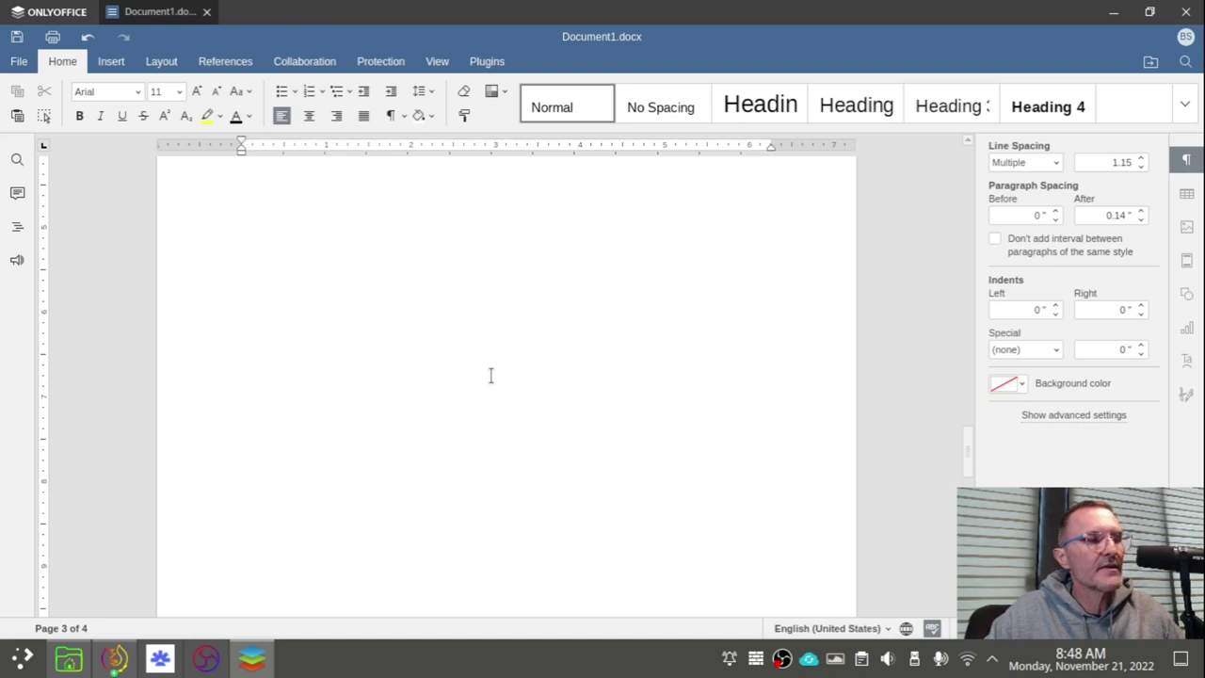
key(Down)
scroll(462, 371, down, 2)
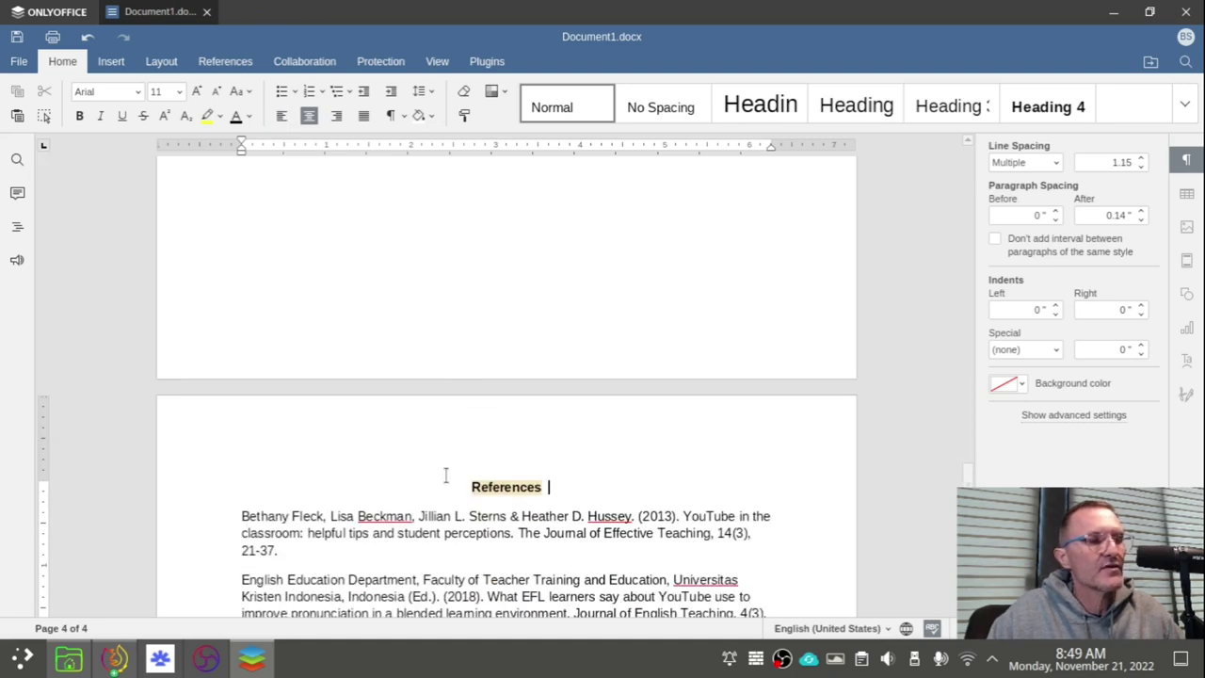
key(Home)
key(Return)
key(Return)
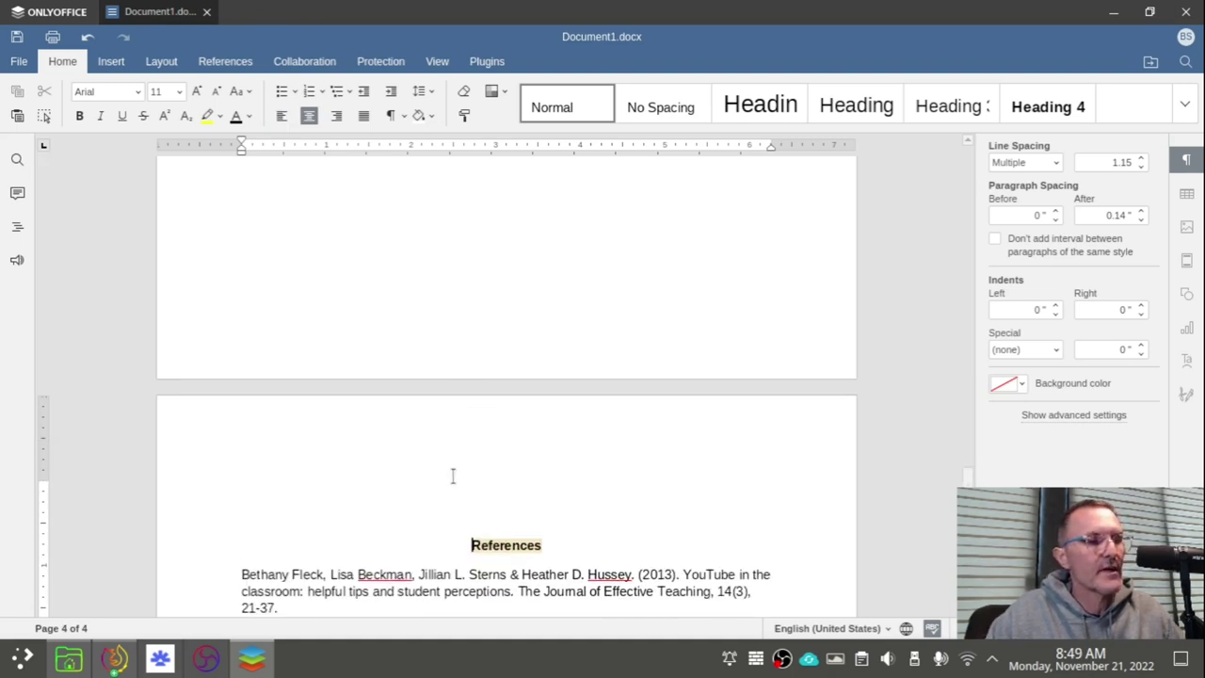
scroll(452, 475, down, 1)
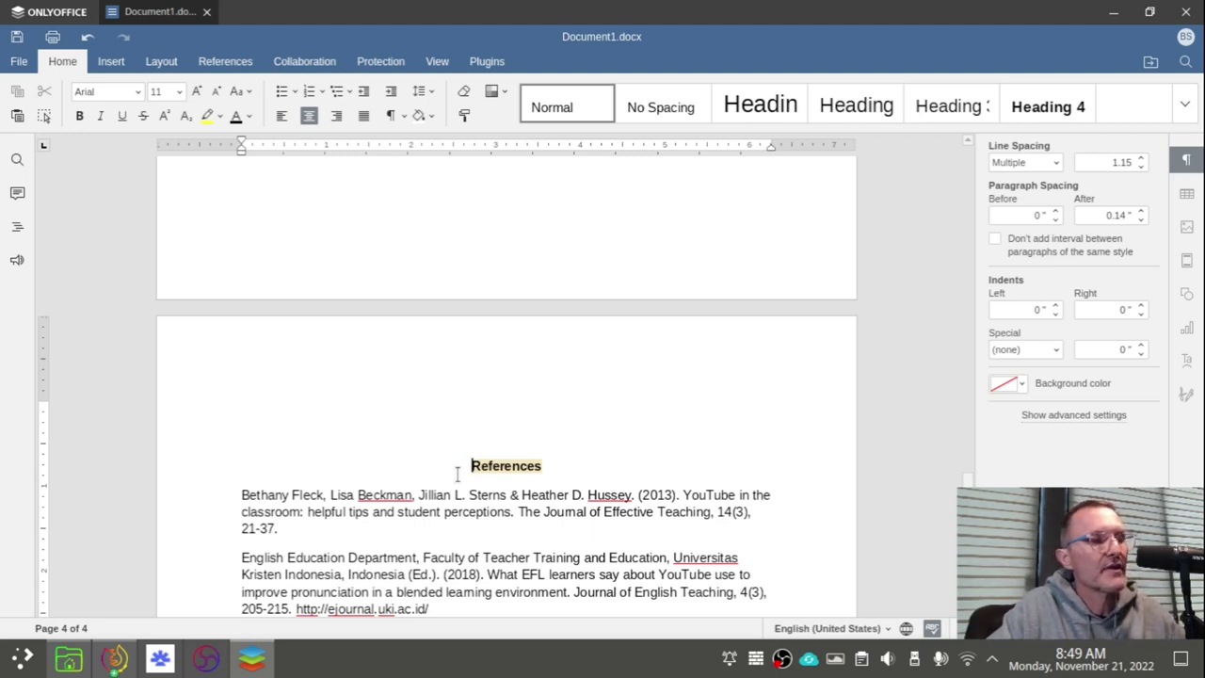
Step: Restore the centered References heading at the top of its own page, without the blank lines above it
key(ctrl+l)
scroll(457, 474, down, 2)
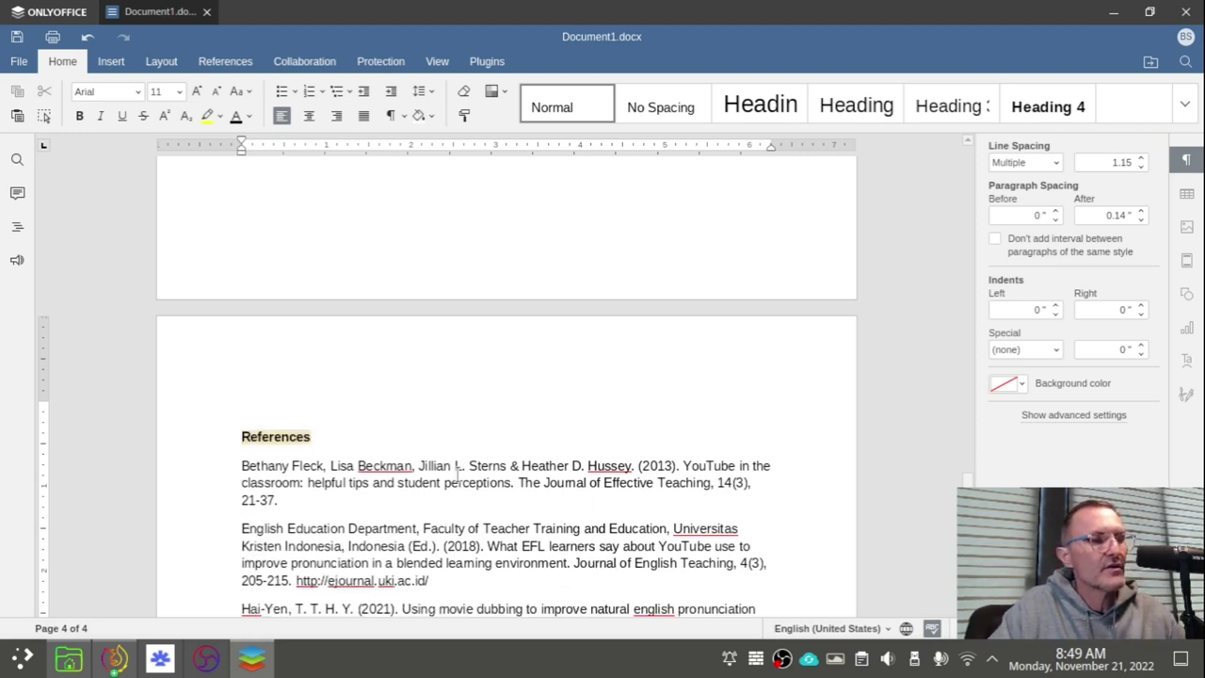
key(BackSpace)
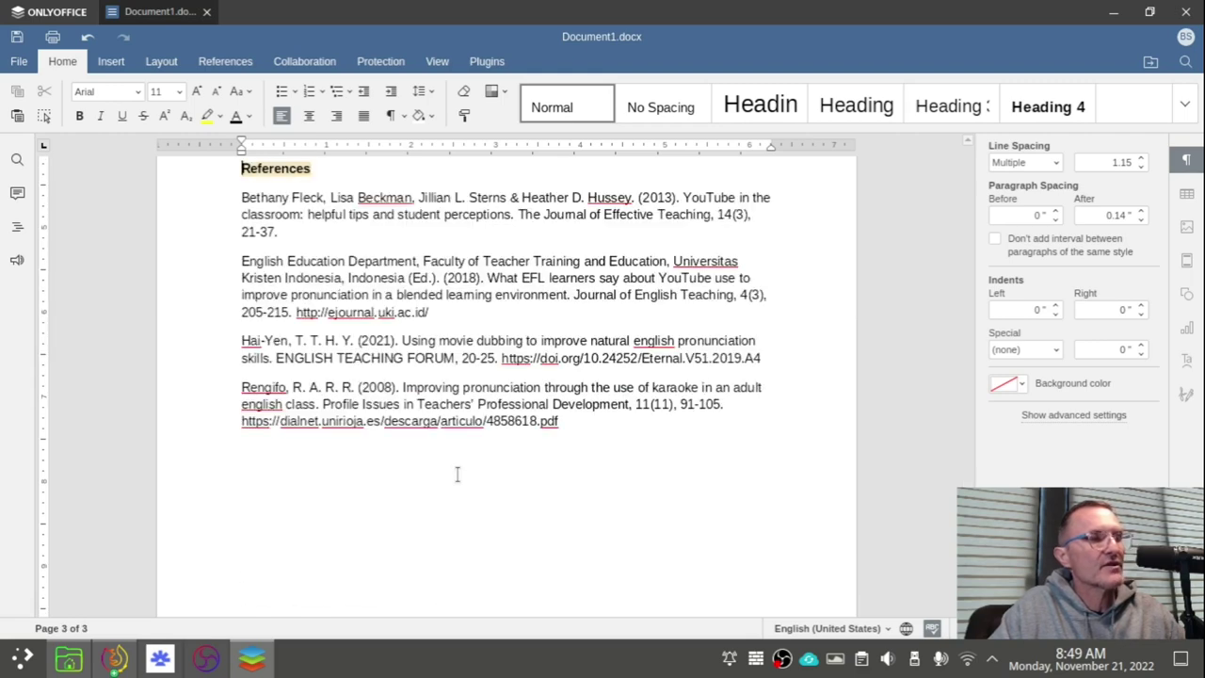
scroll(624, 496, up, 2)
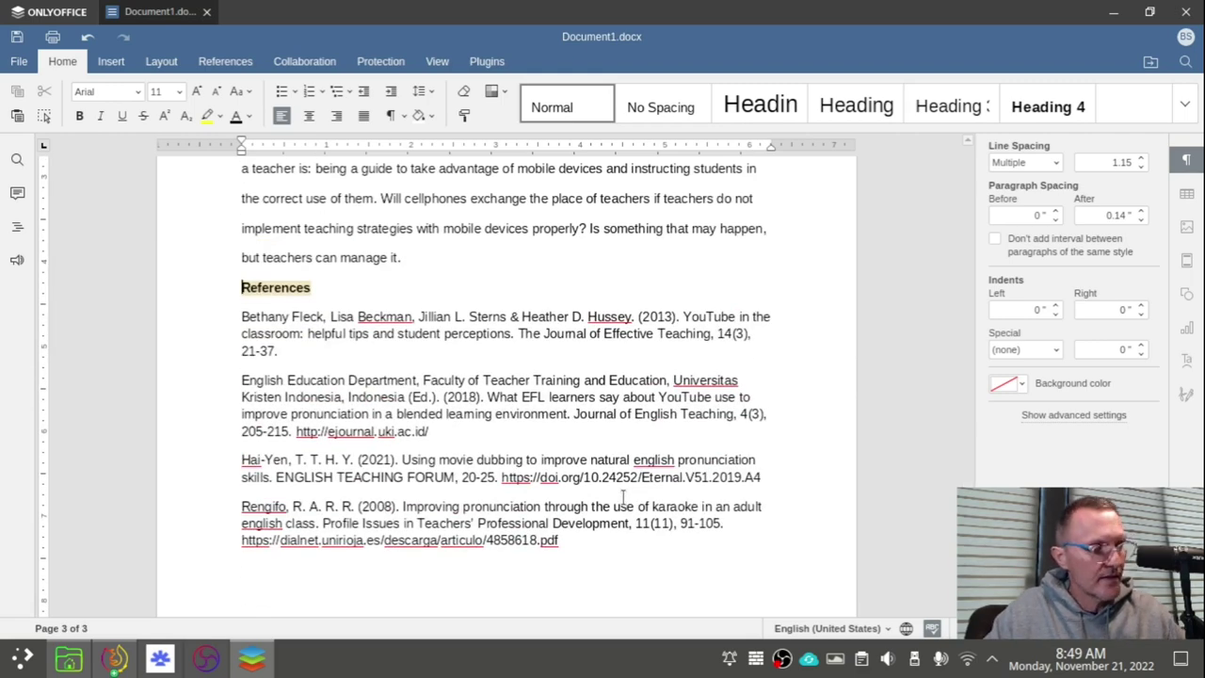
key(ctrl+z)
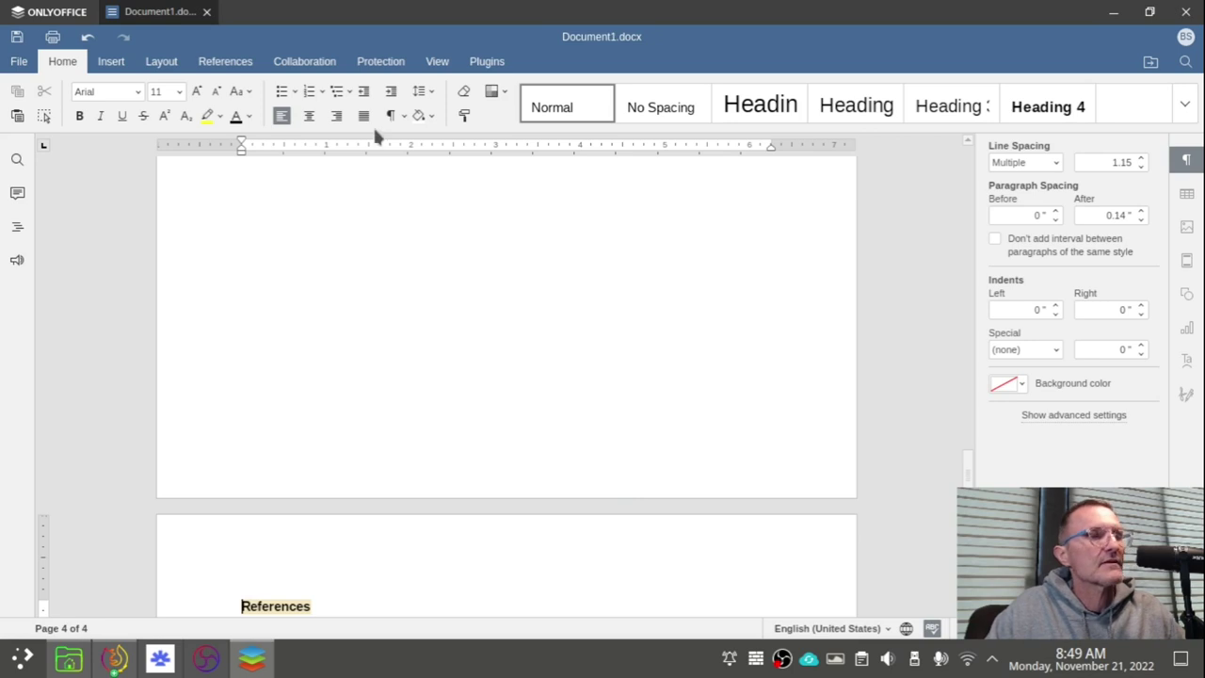
click(309, 115)
scroll(618, 264, down, 3)
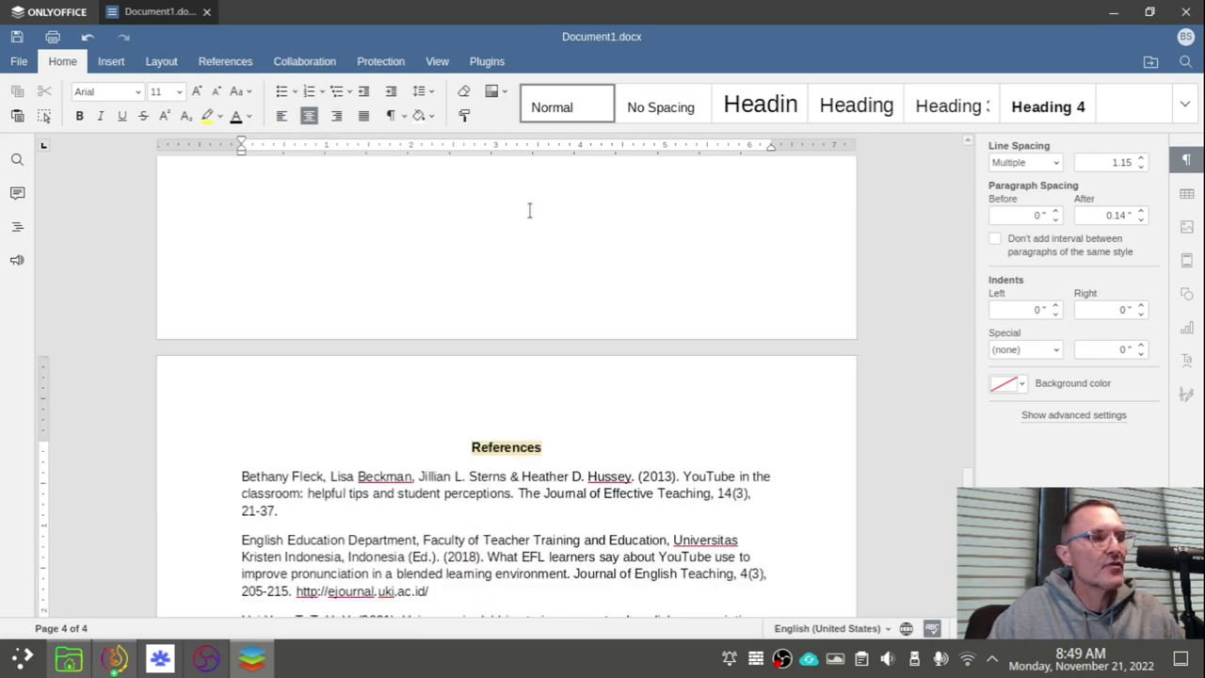
scroll(529, 212, down, 2)
Step: Set the line spacing of all four reference entries below the heading to Multiple 1
click(568, 394)
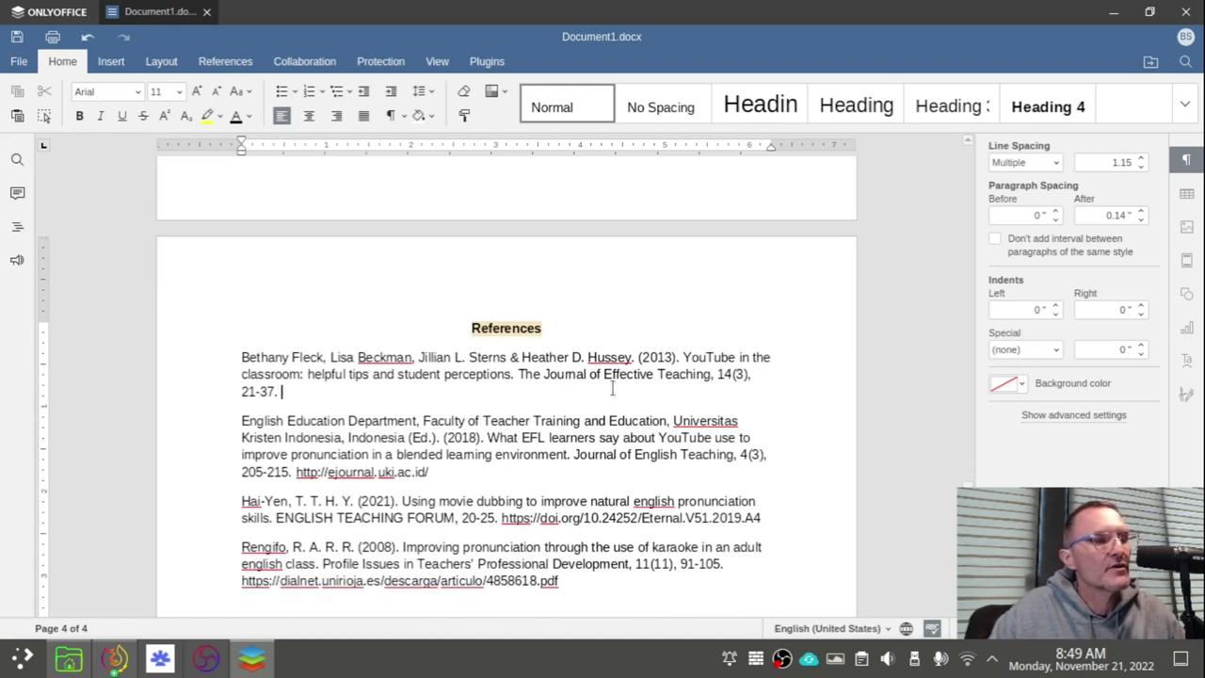
scroll(623, 345, down, 2)
scroll(625, 348, up, 2)
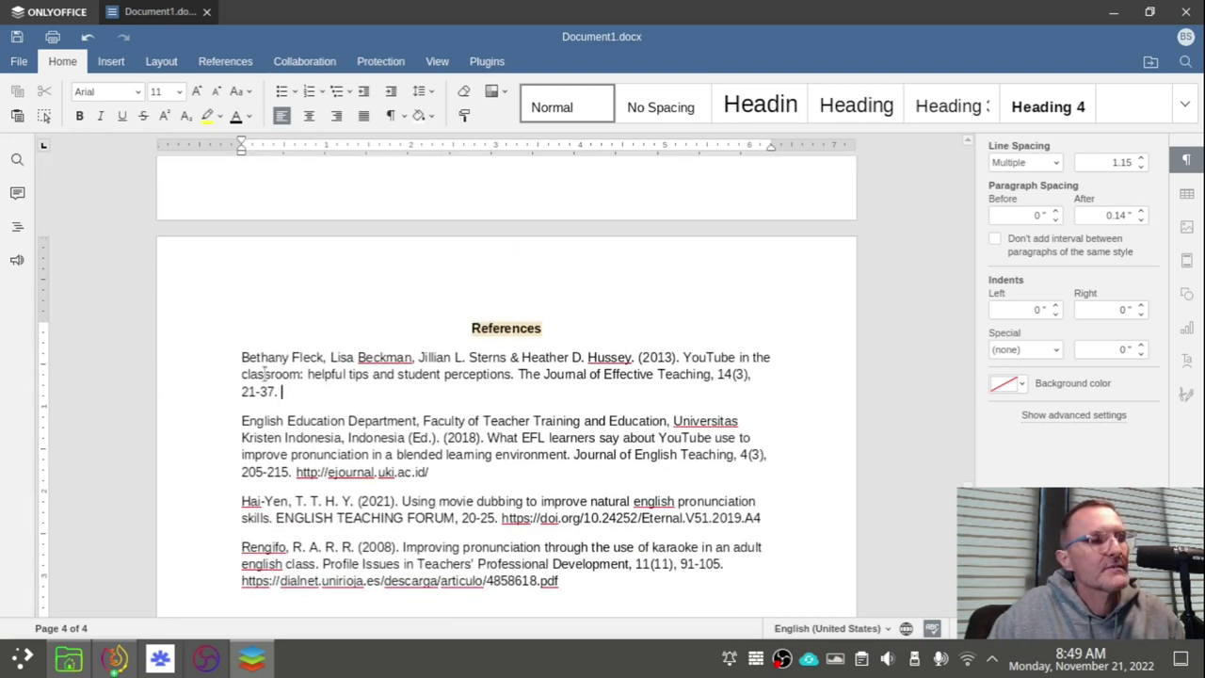
drag(233, 359, 615, 578)
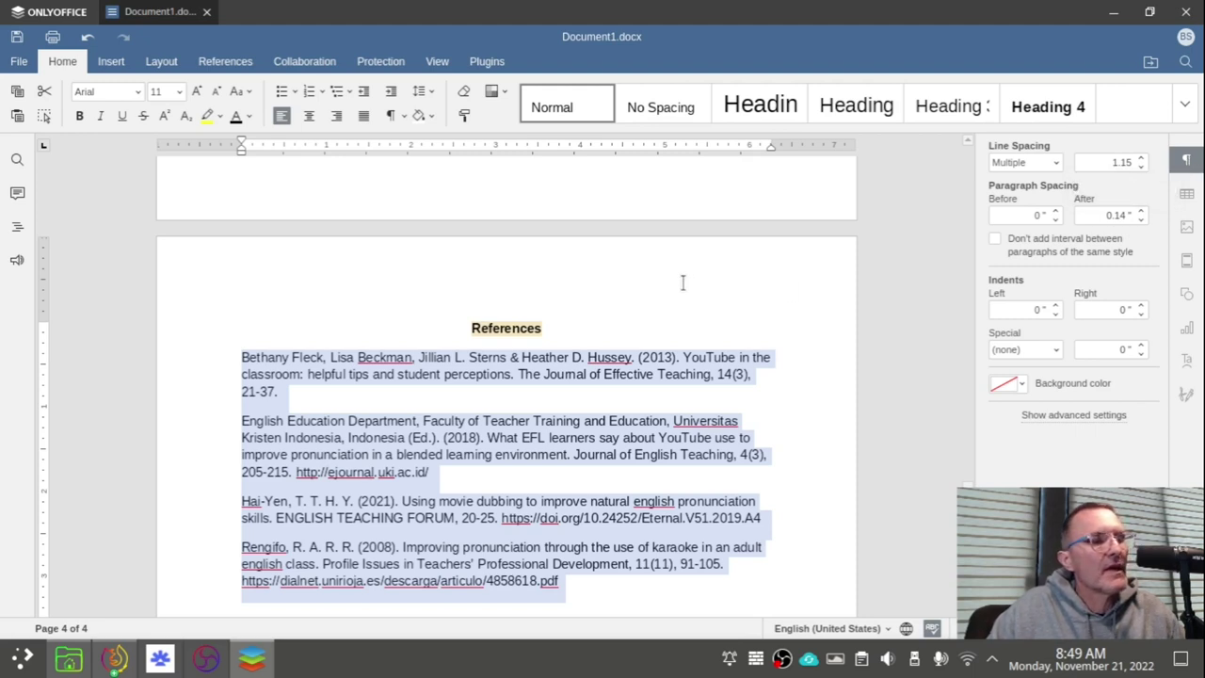
click(1054, 166)
double_click(1119, 163)
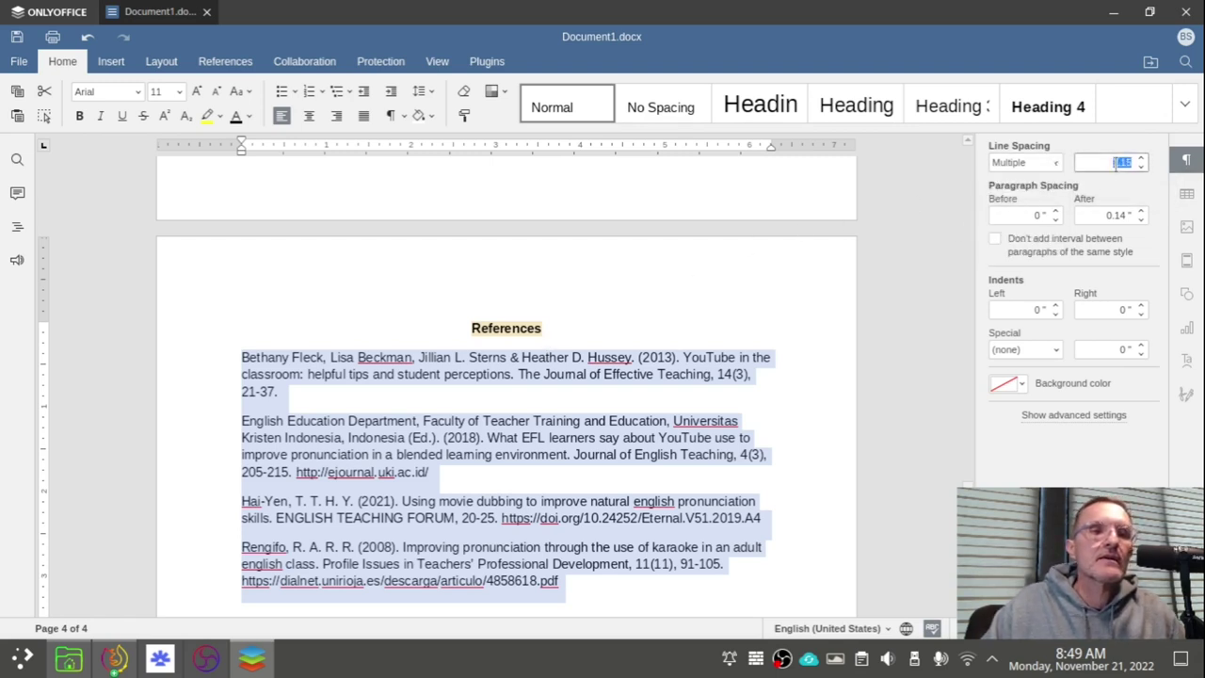
text(1)
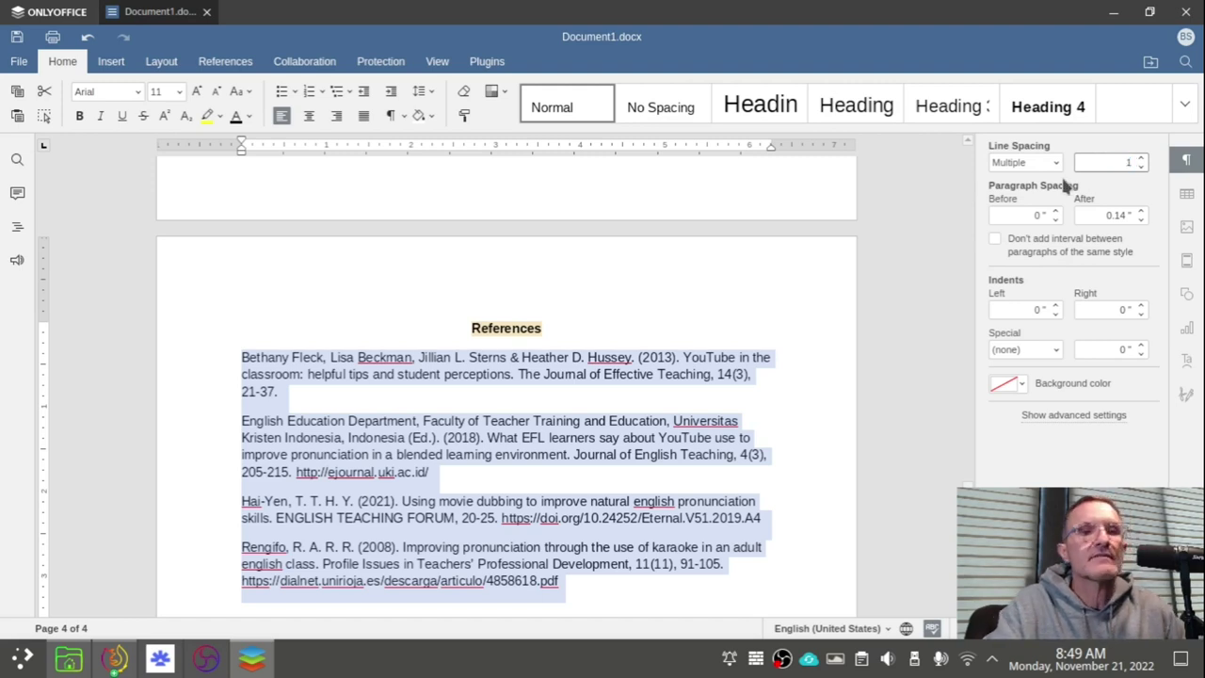
key(Return)
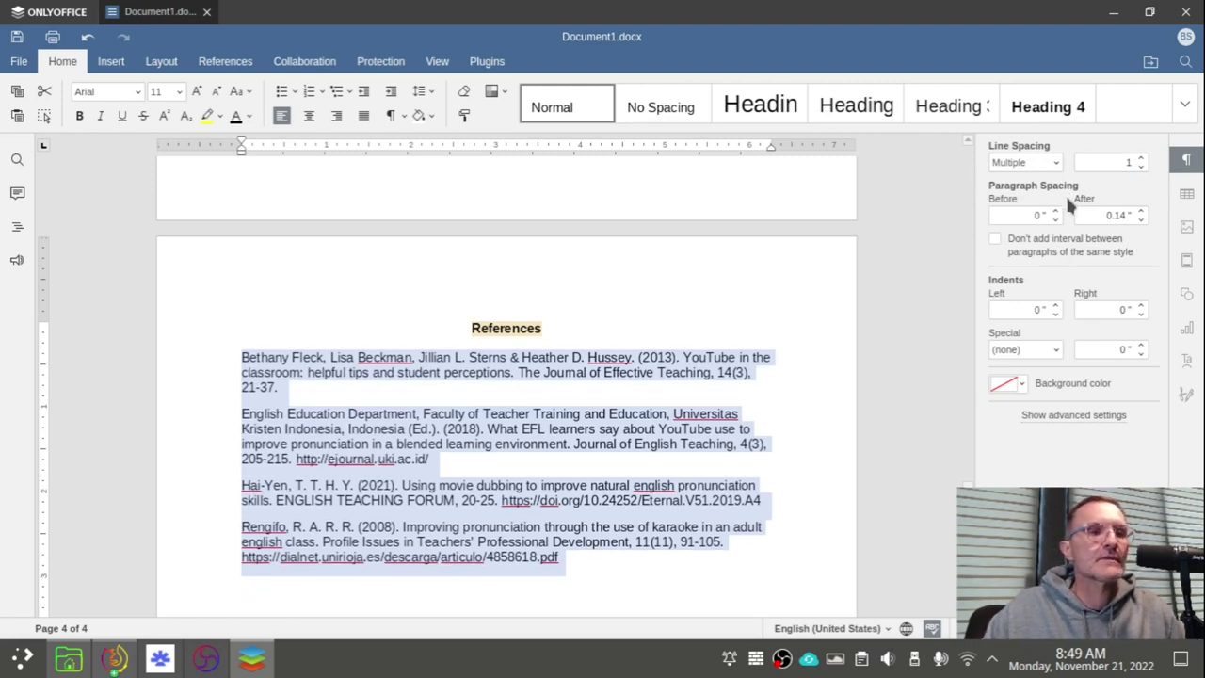
Step: Set the paragraph spacing after the selected reference entries to 0", with no interval added between paragraphs of the same style
click(1141, 219)
click(1141, 220)
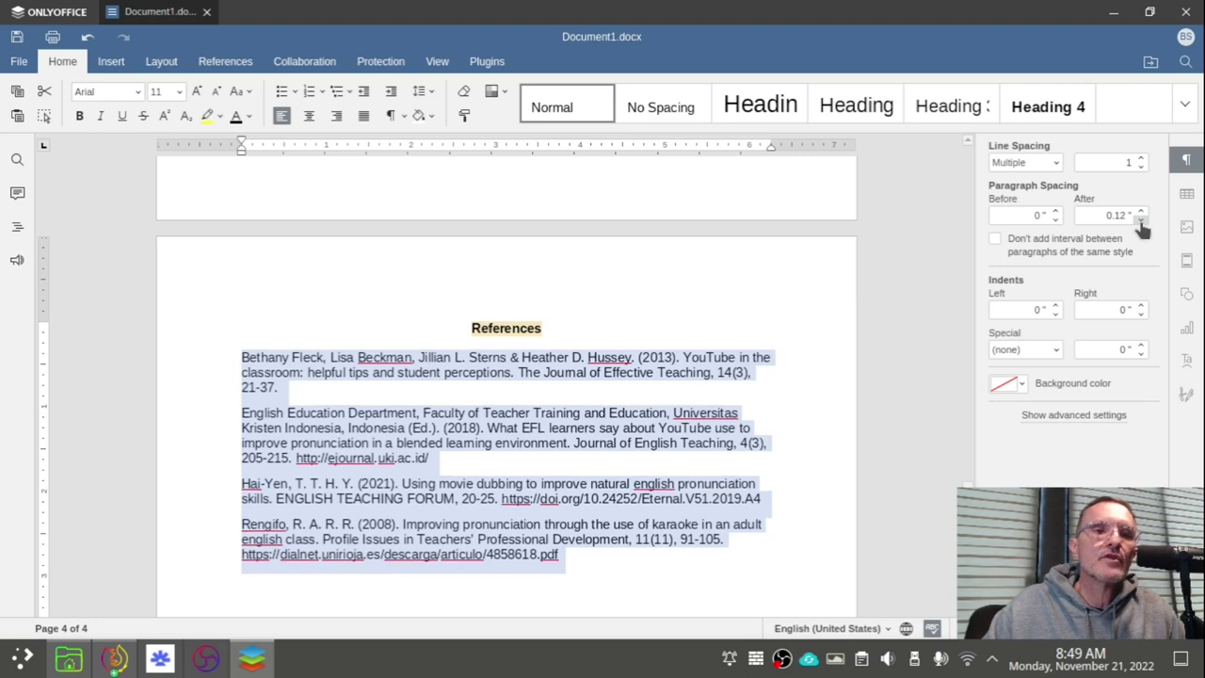
click(1141, 219)
click(1140, 219)
click(1140, 220)
click(1141, 220)
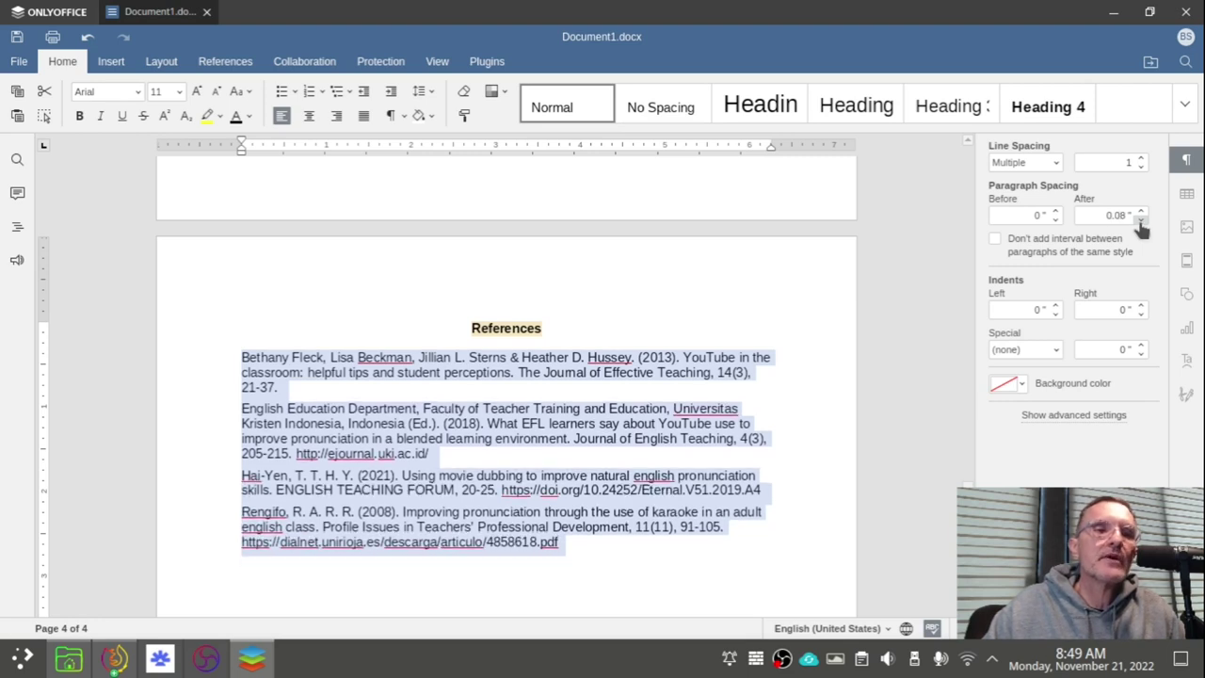
click(1141, 219)
click(1140, 219)
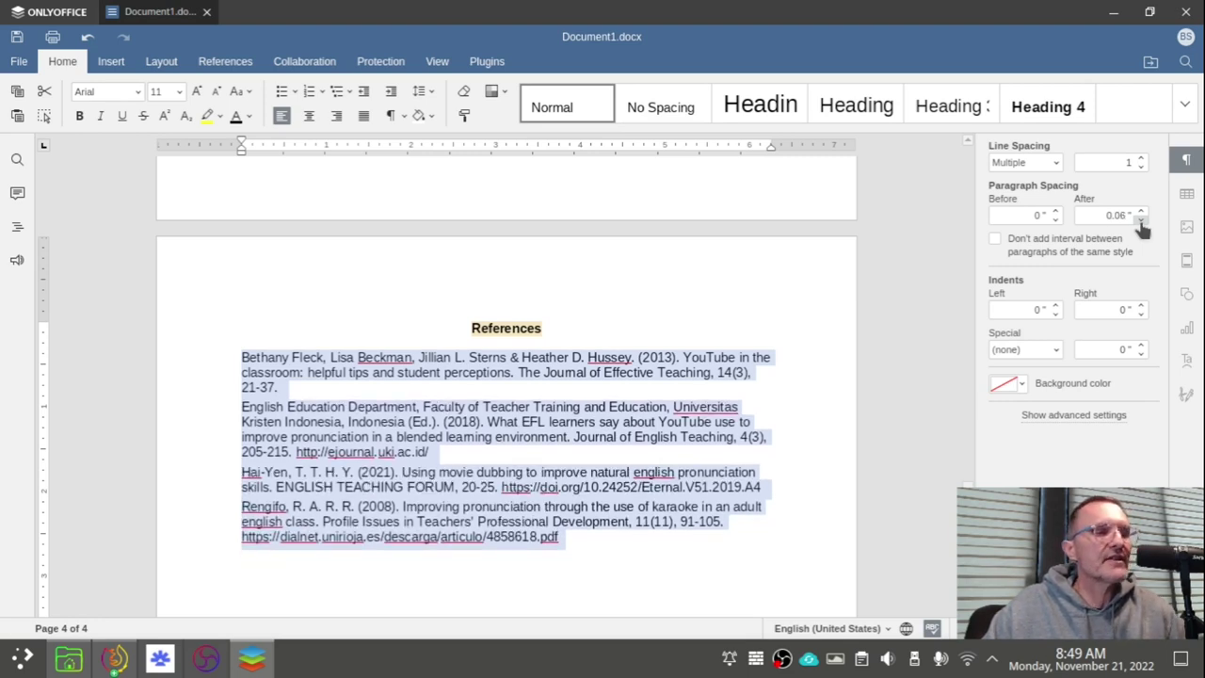
click(1140, 219)
click(1141, 220)
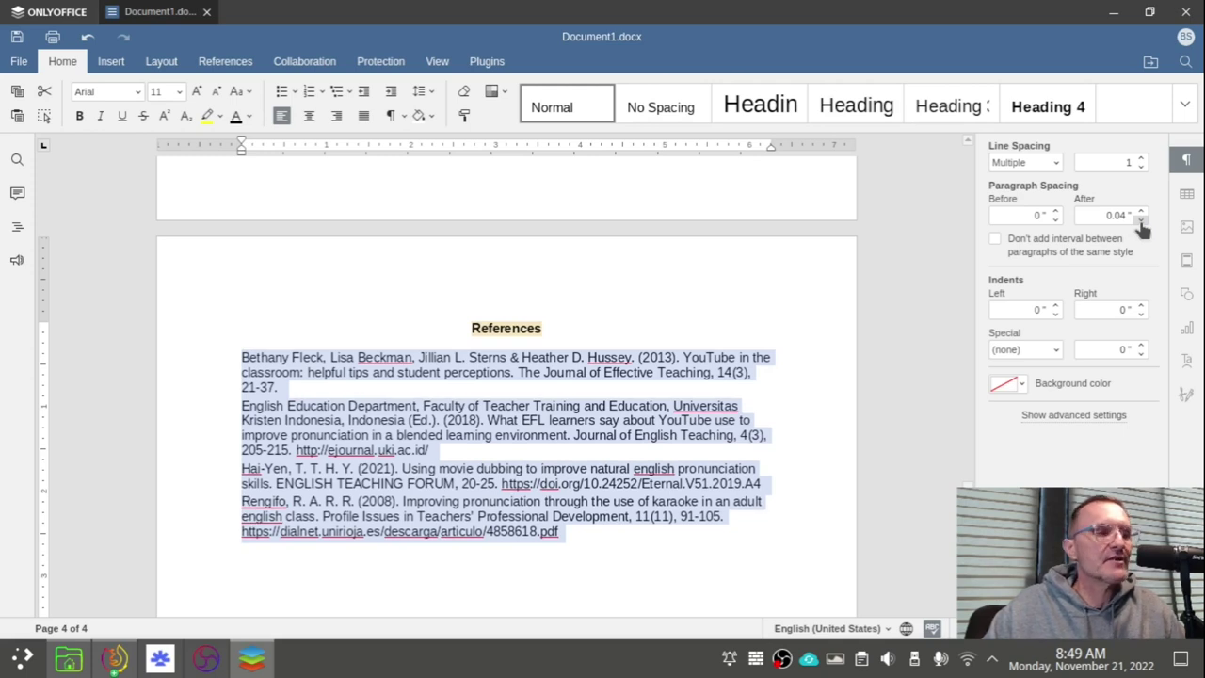
click(1140, 220)
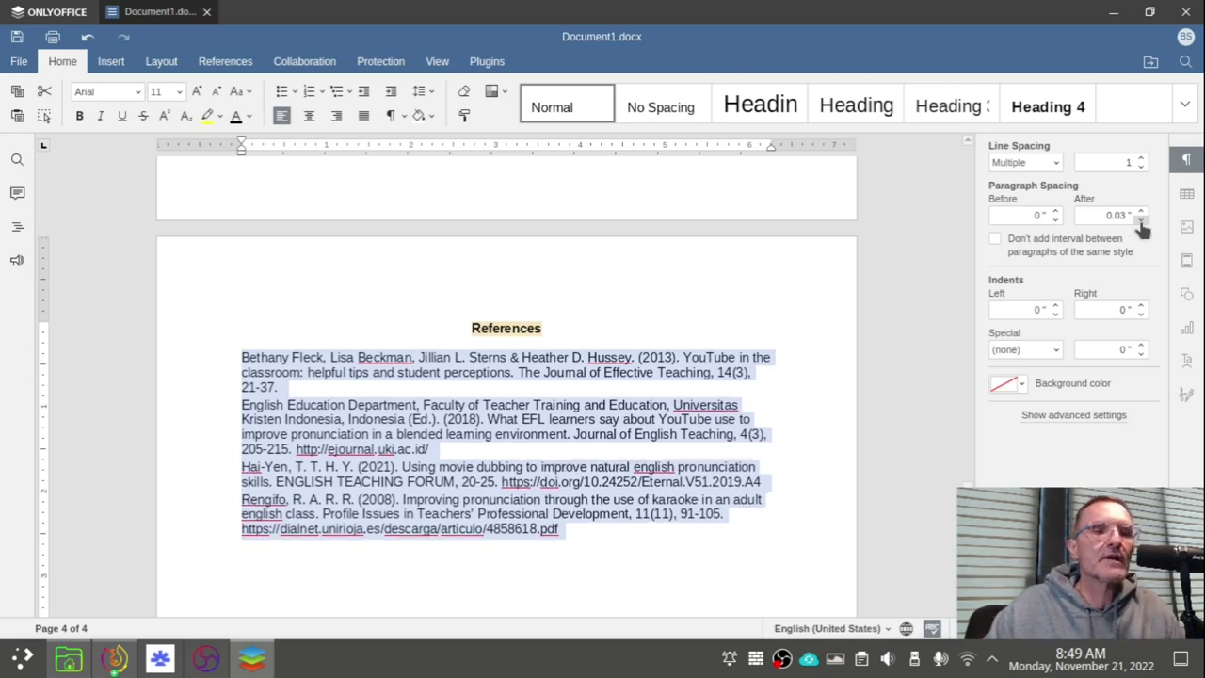
click(1140, 220)
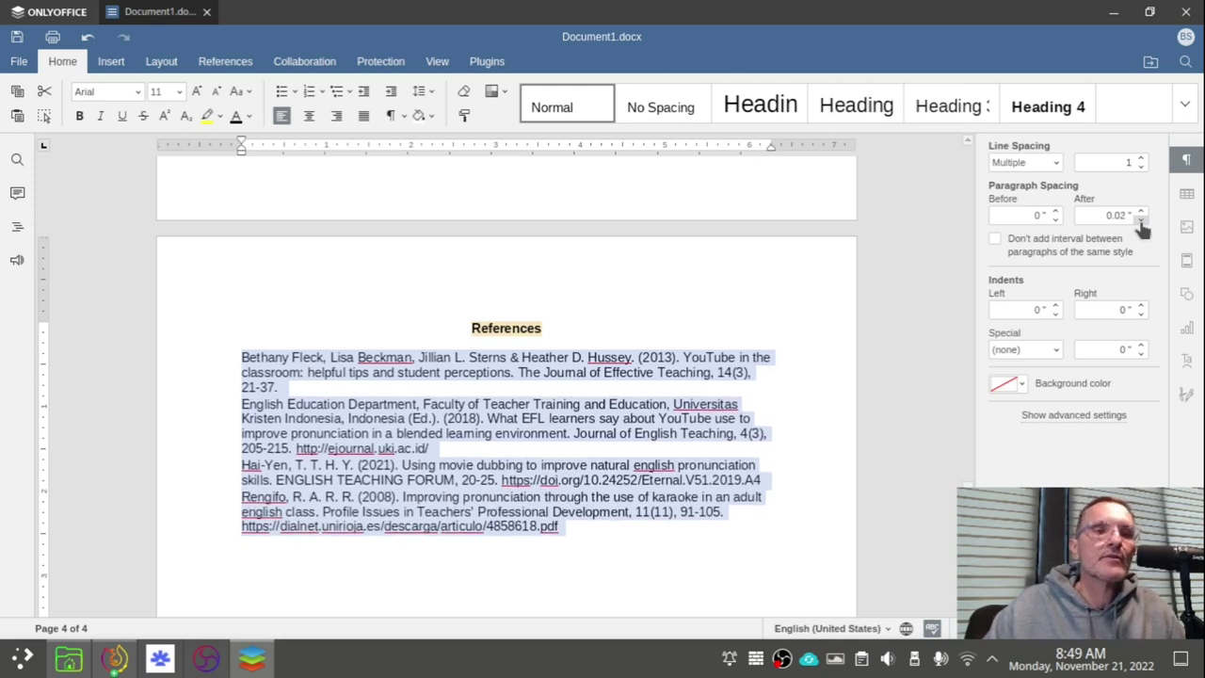
click(1140, 220)
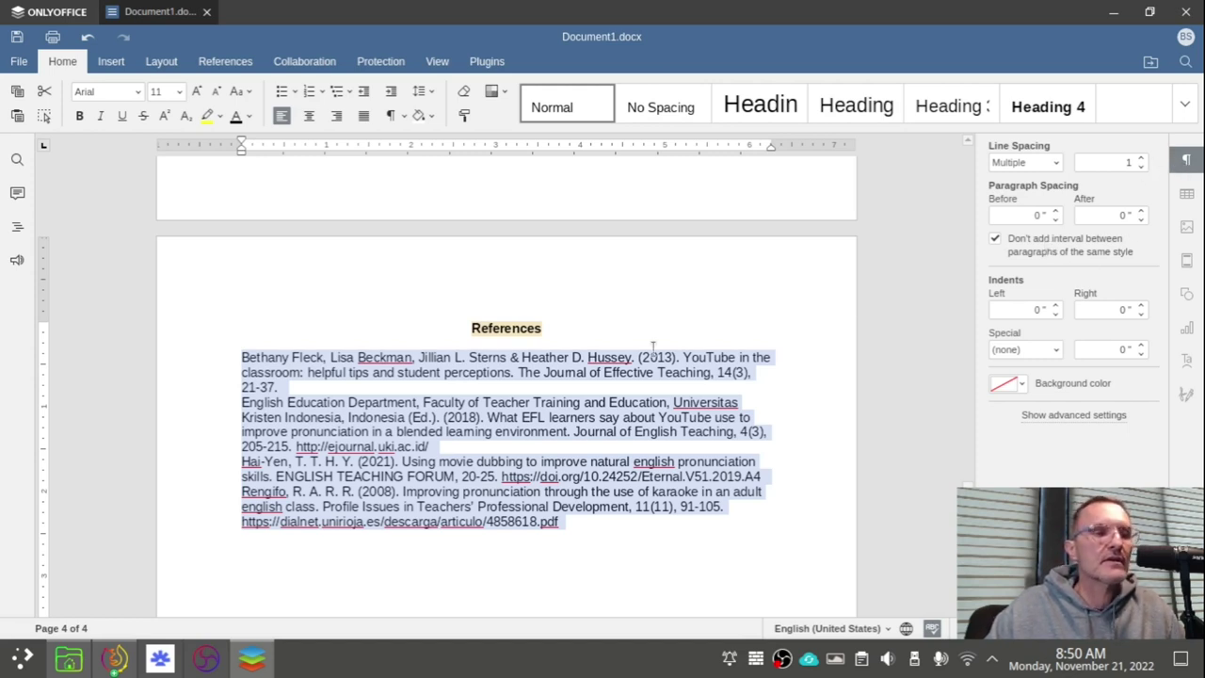
Step: Separate the four reference entries by inserting one blank line between each pair
click(299, 389)
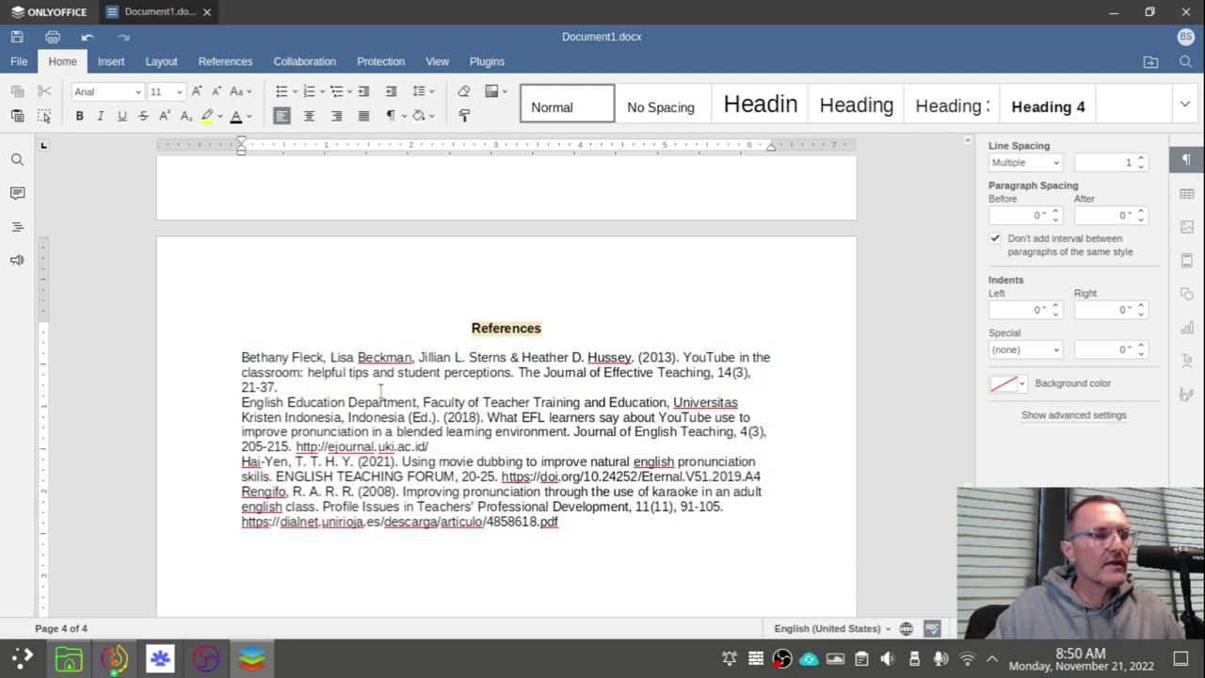
key(Return)
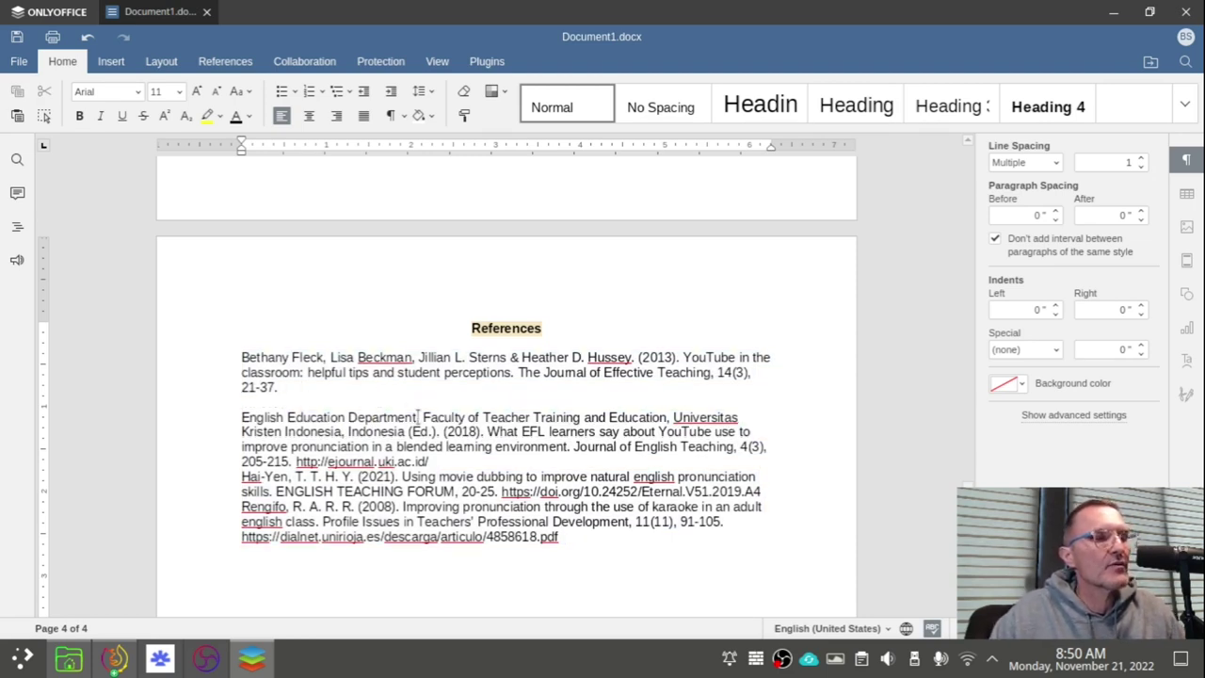
click(446, 461)
key(Return)
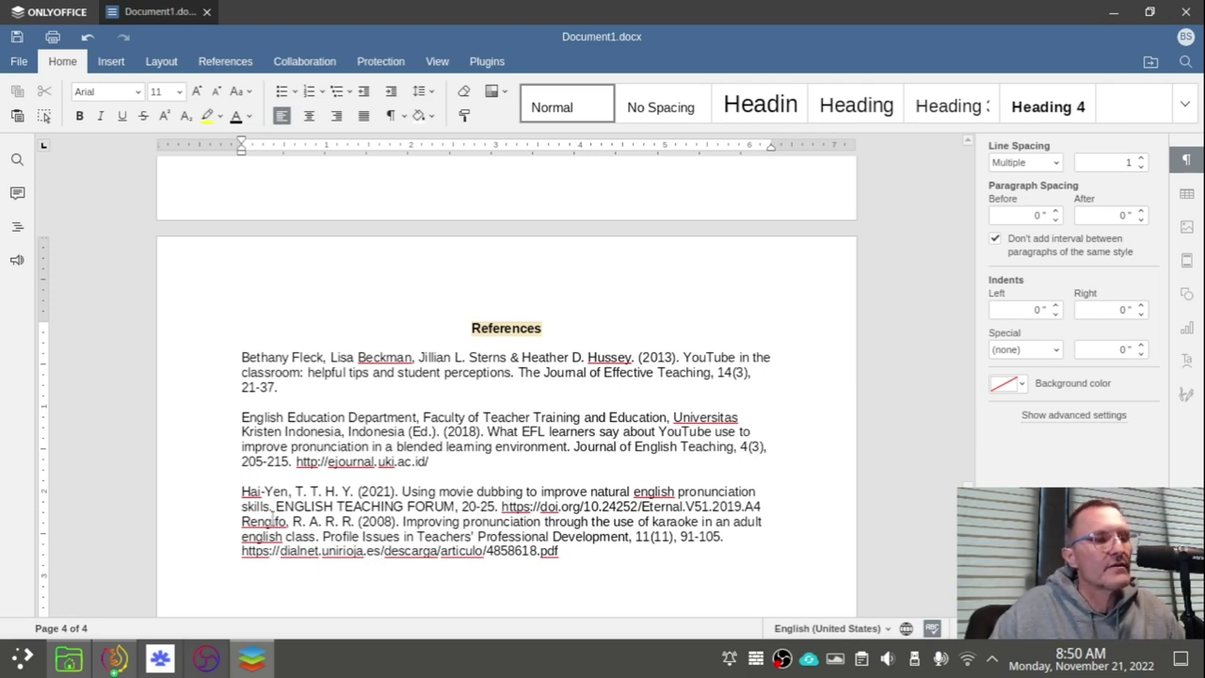
click(232, 524)
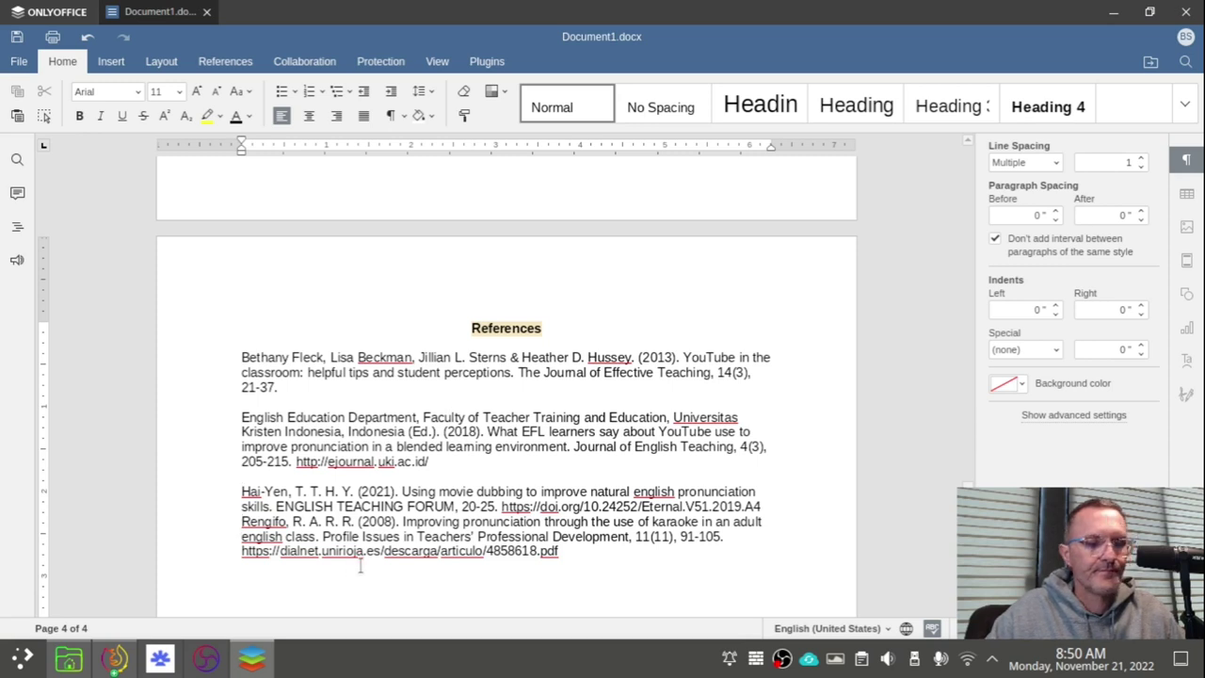
key(Return)
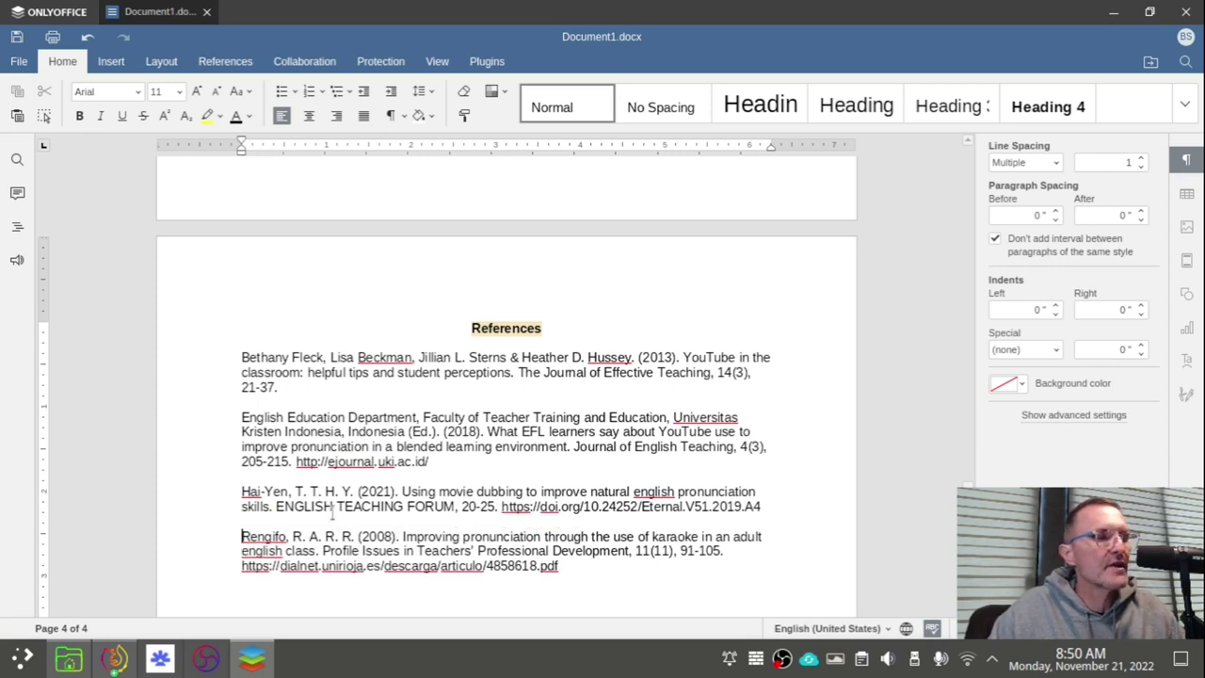
Step: Apply a 0.5" hanging indent to all four reference entries
drag(241, 358, 653, 565)
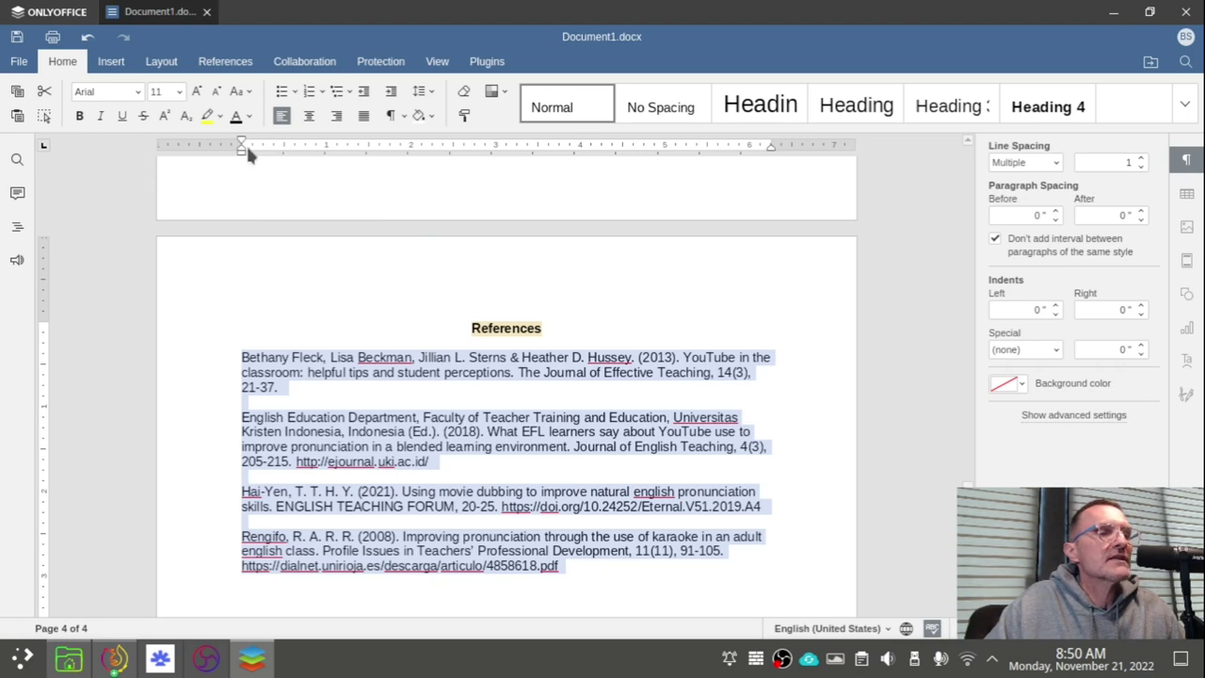
mouse_move(254, 149)
mouse_down()
mouse_move(280, 147)
mouse_move(241, 147)
mouse_up()
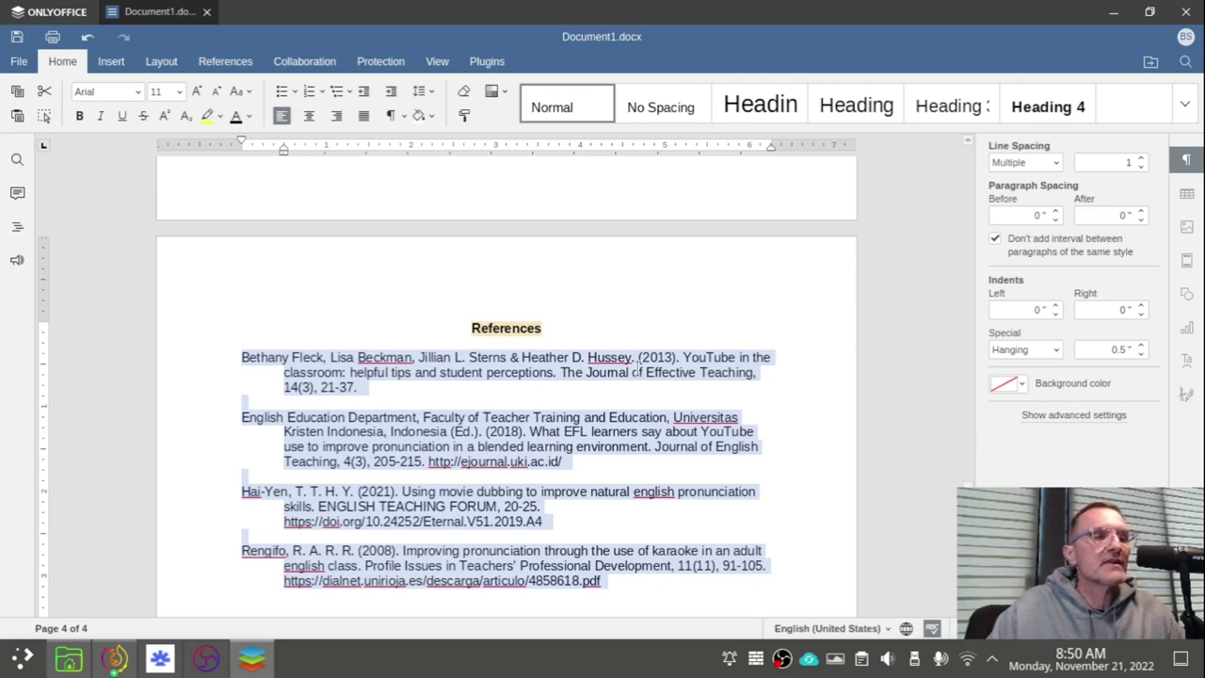
click(284, 373)
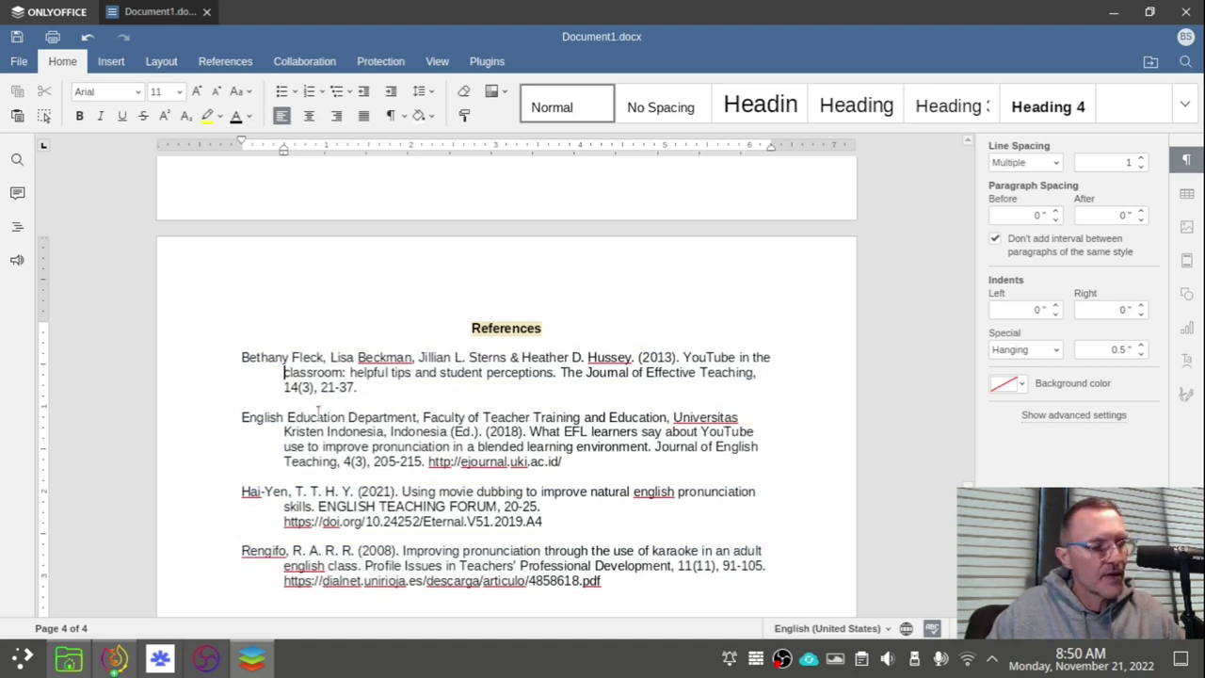
click(774, 358)
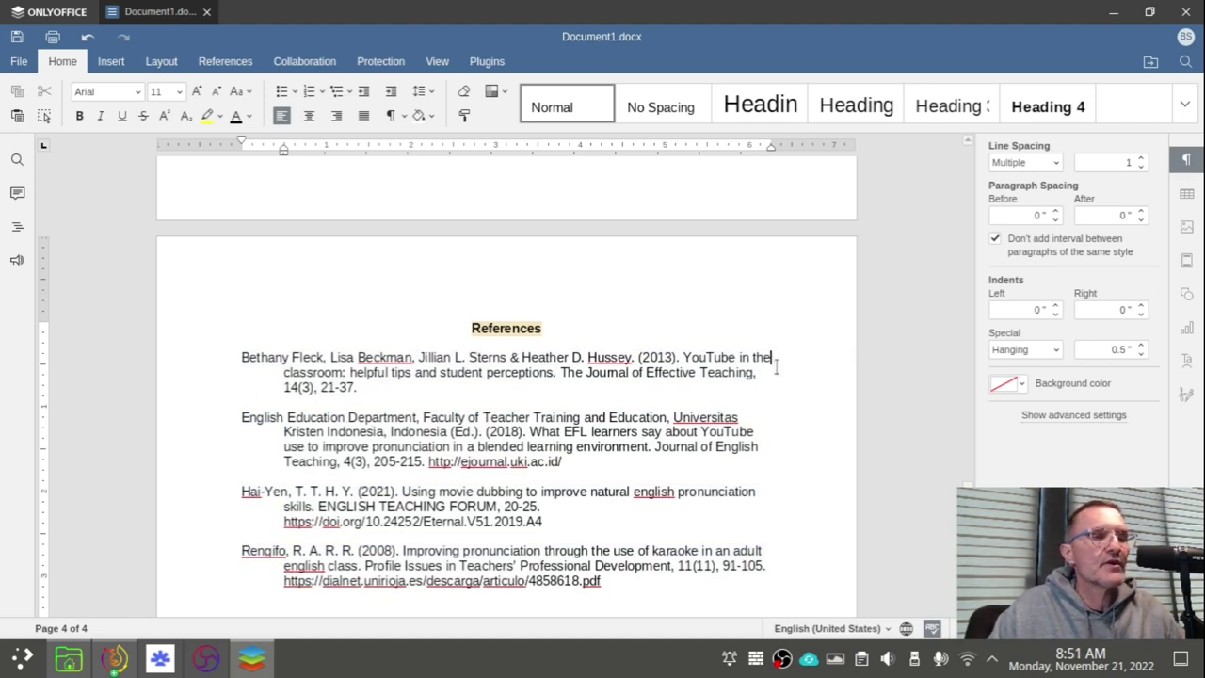
key(Right)
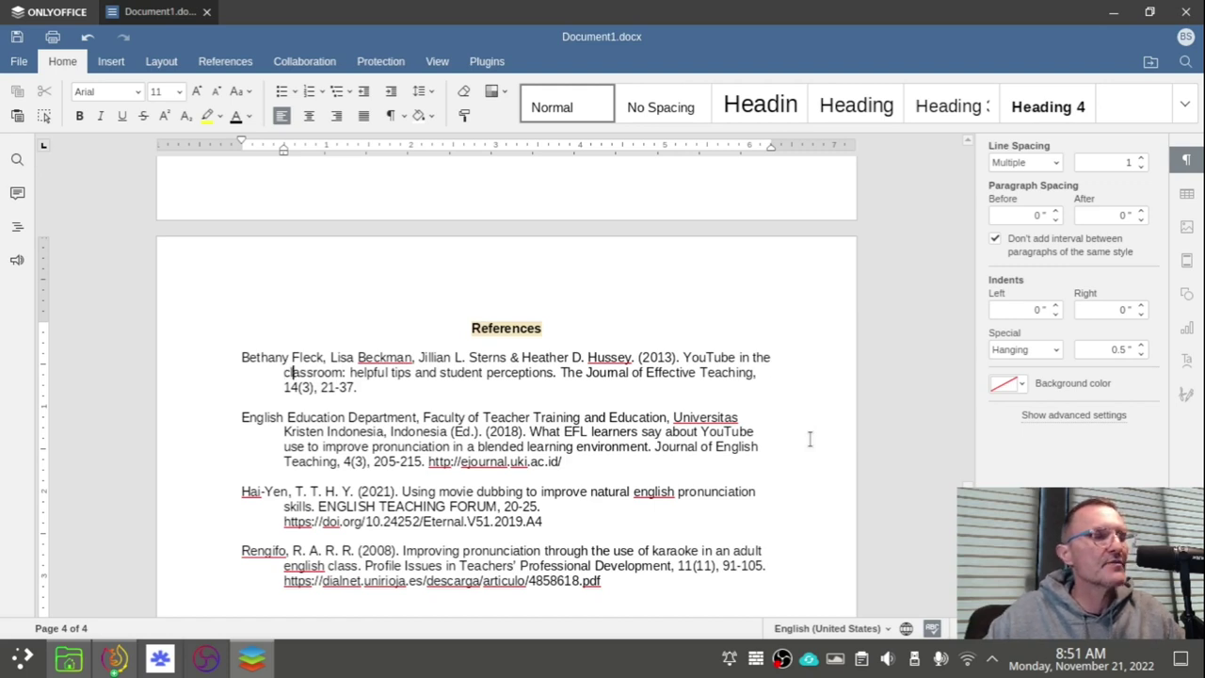
key(Down)
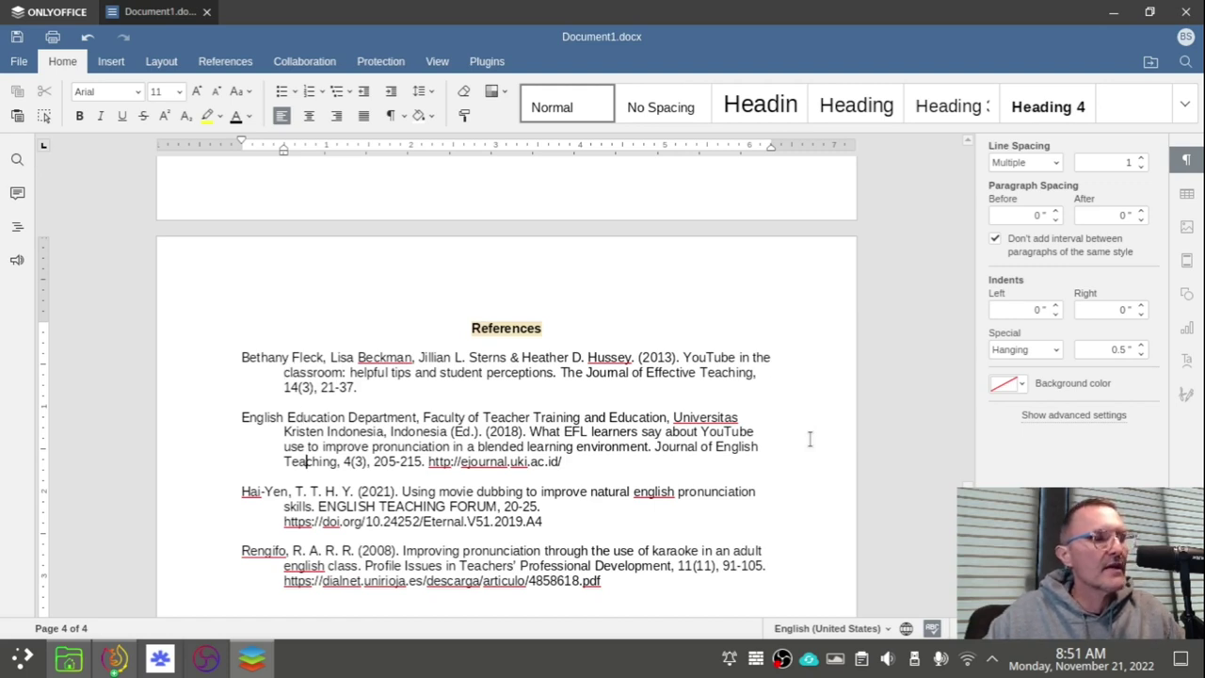
key(Down)
key(Down)
key(Down)
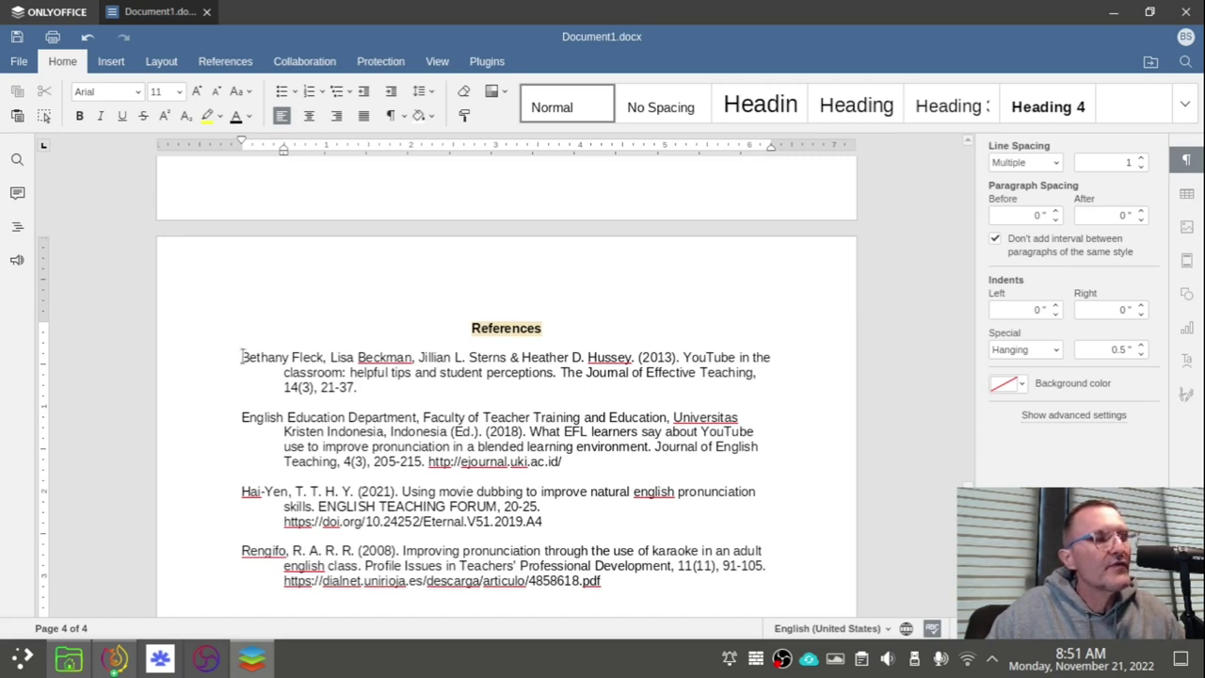
drag(241, 356, 622, 607)
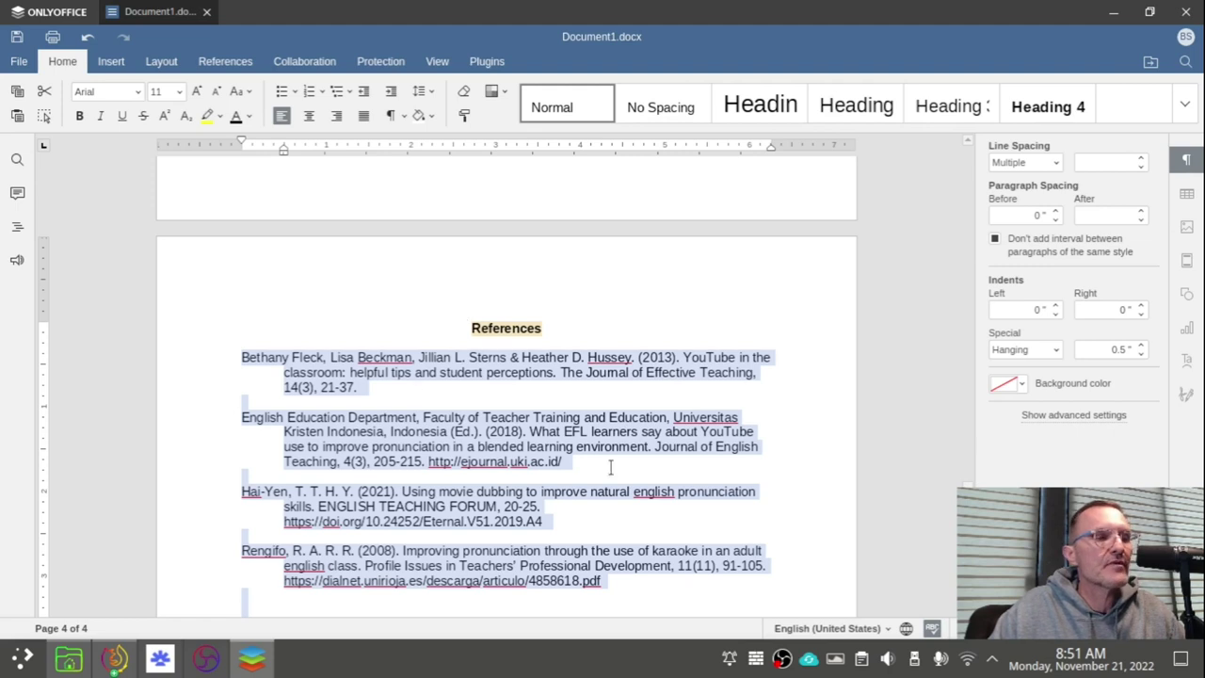
click(428, 391)
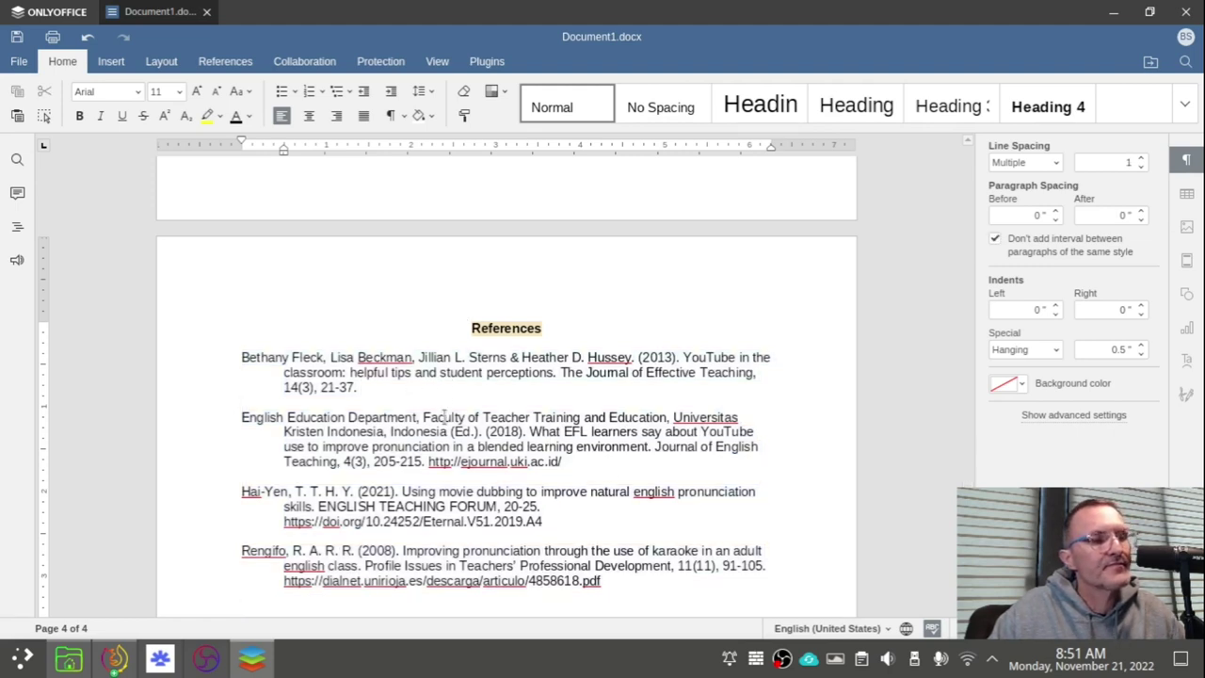
scroll(442, 414, down, 2)
scroll(460, 427, up, 2)
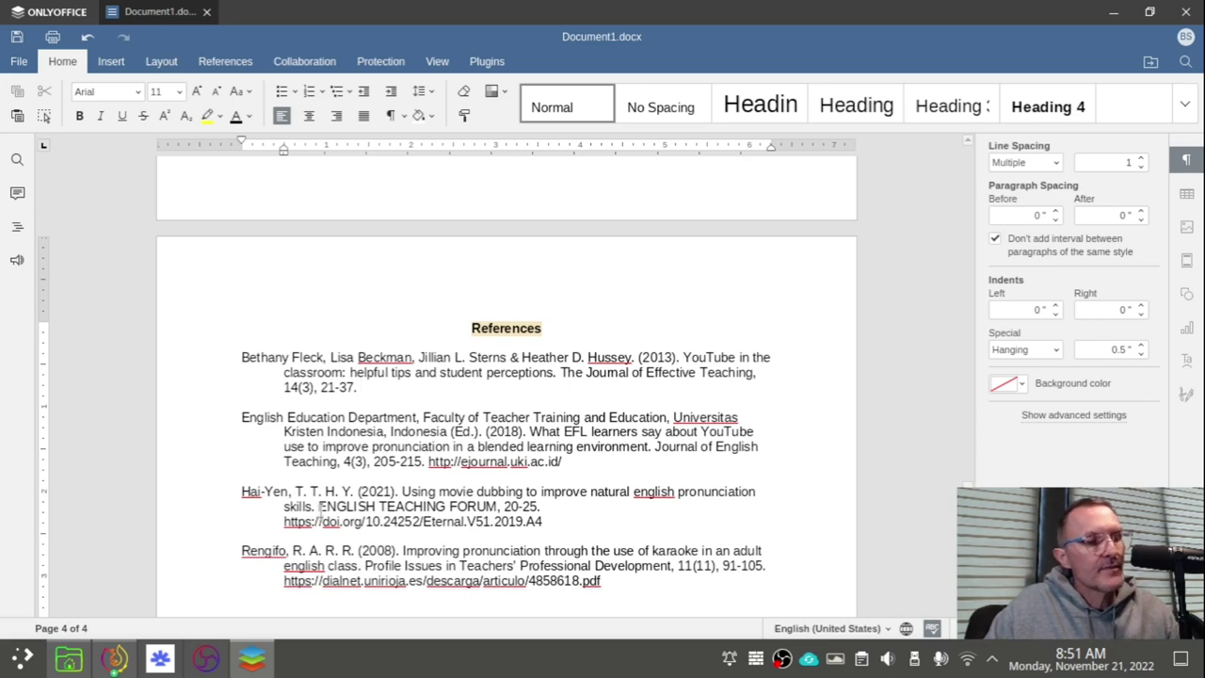
Step: Replace the all-caps journal title in the third reference entry with "English Teaching Forum," in title case
drag(320, 513, 506, 514)
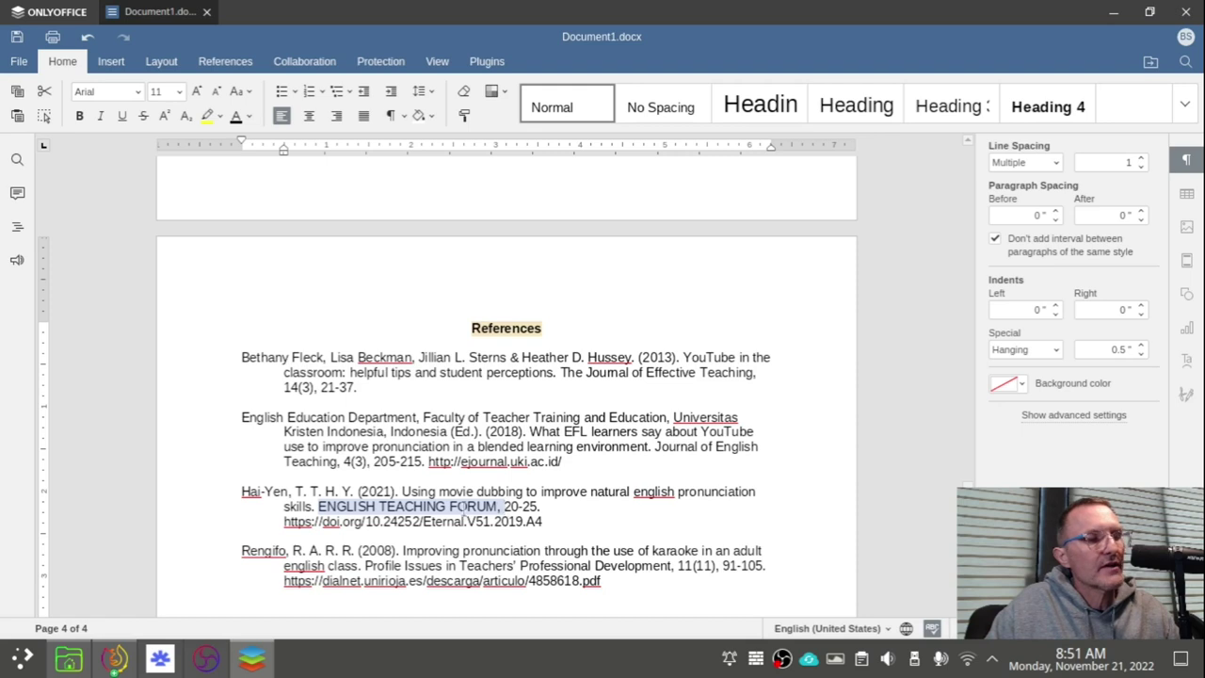
click(330, 508)
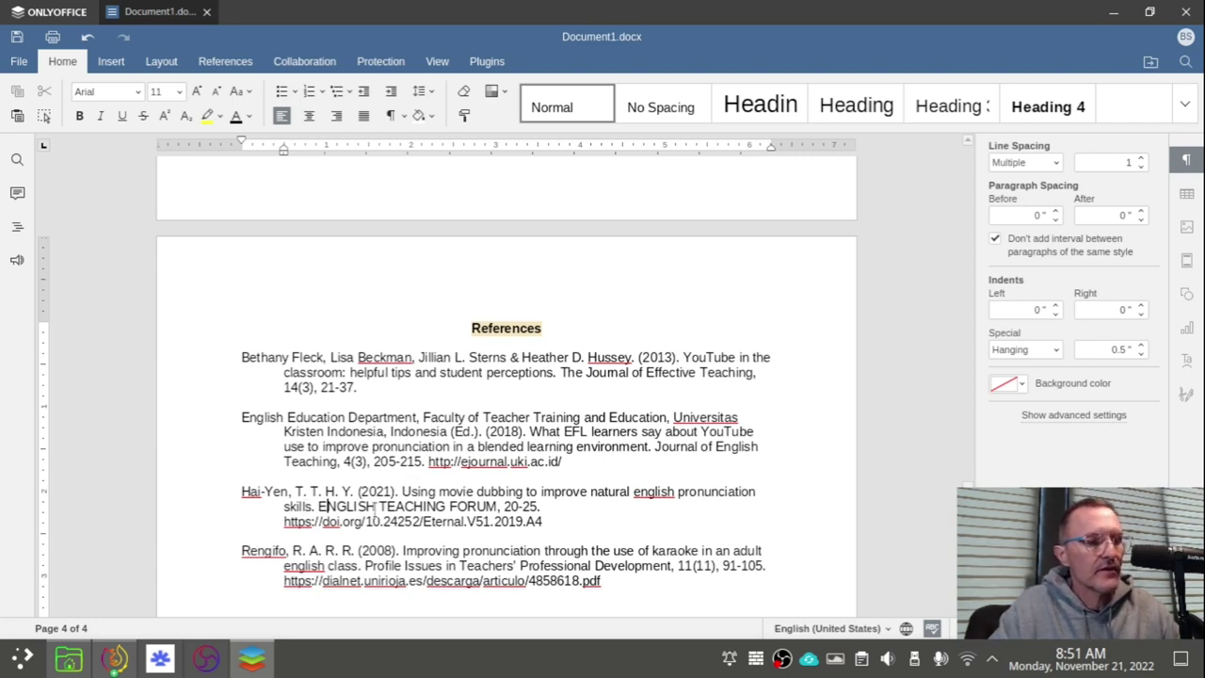
text(nglish)
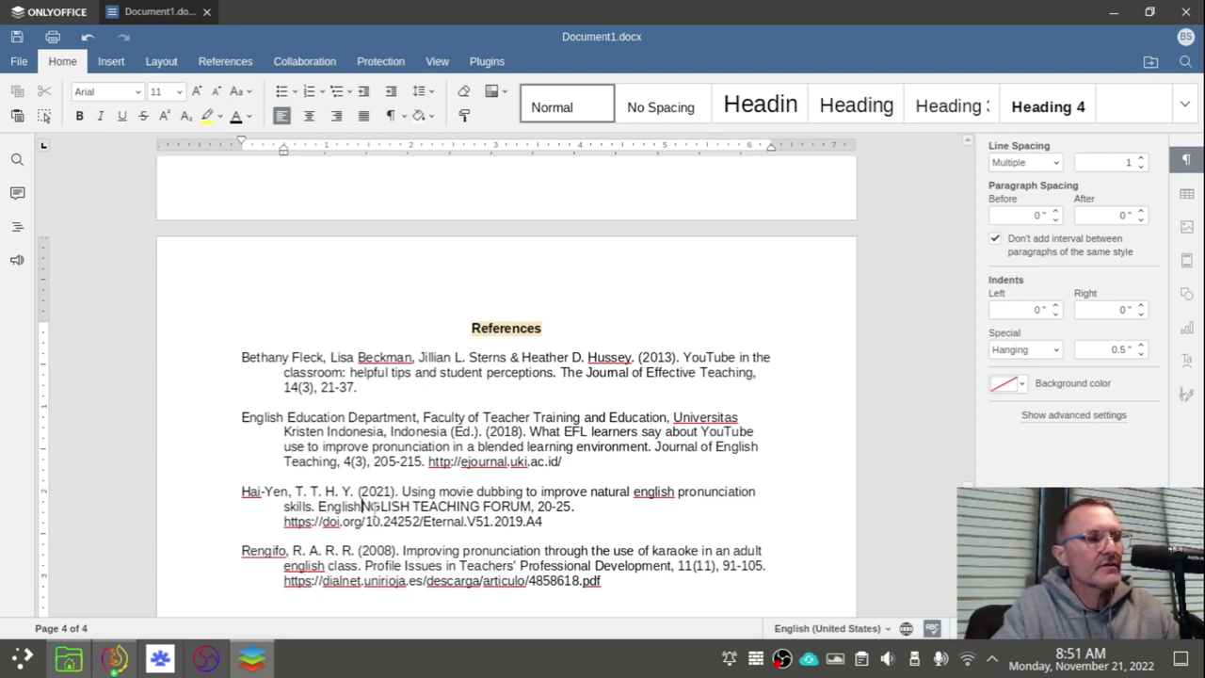
key(Delete)
key(Delete)
key(Delete)
key(Delete)
key(Delete)
key(Delete)
key(Delete)
key(Delete)
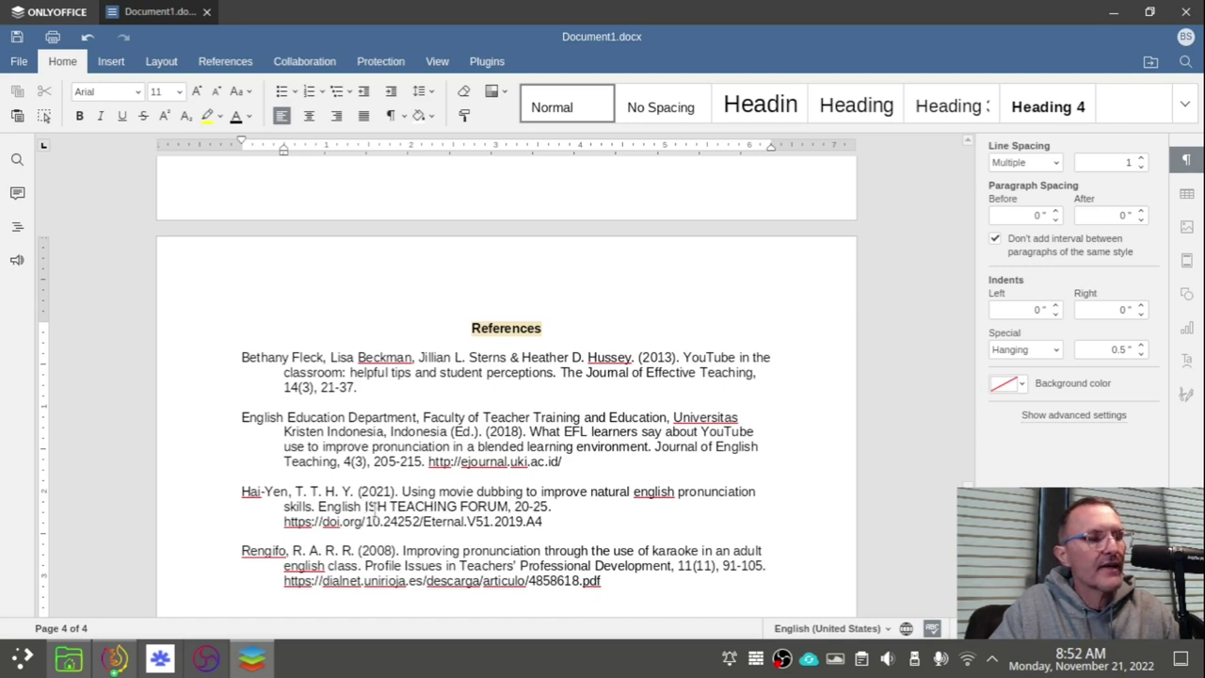
text(Teaching )
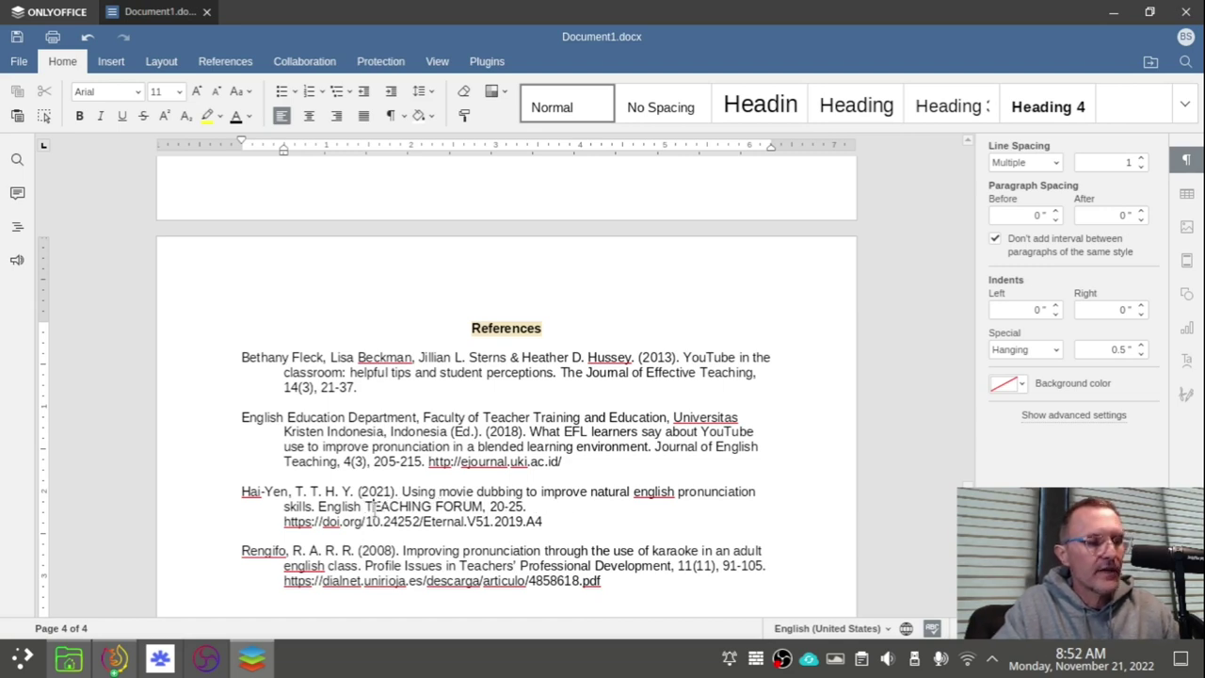
text(Fro)
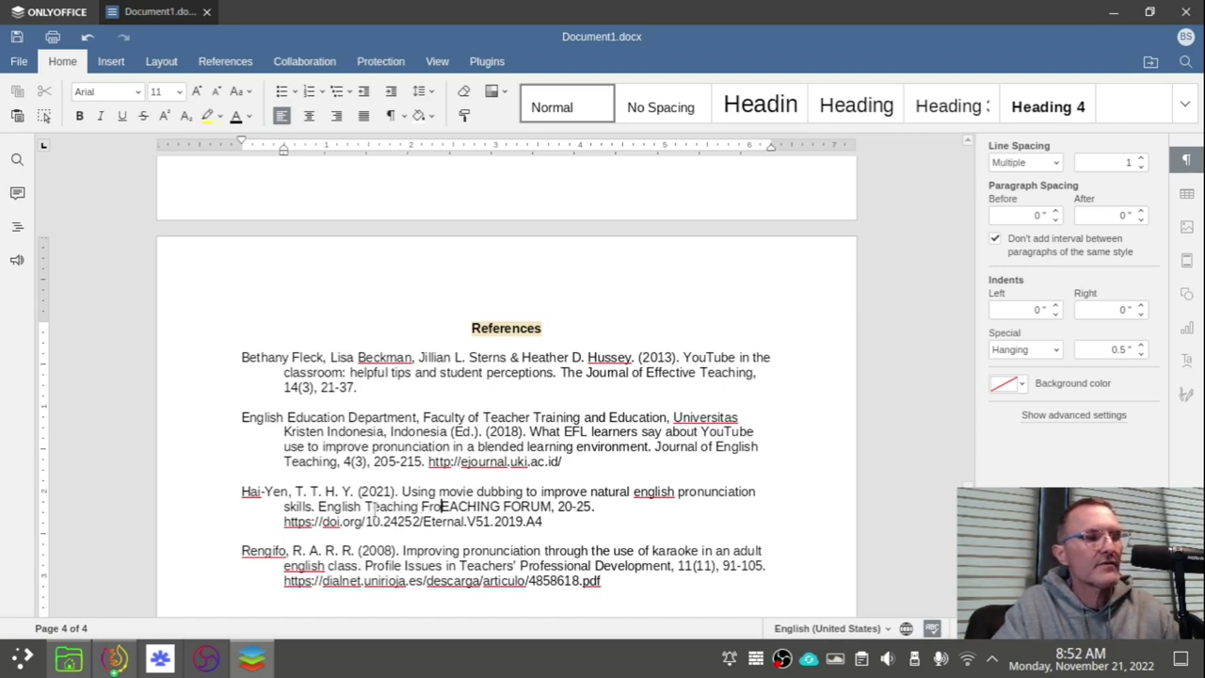
key(BackSpace)
key(BackSpace)
text(orum,)
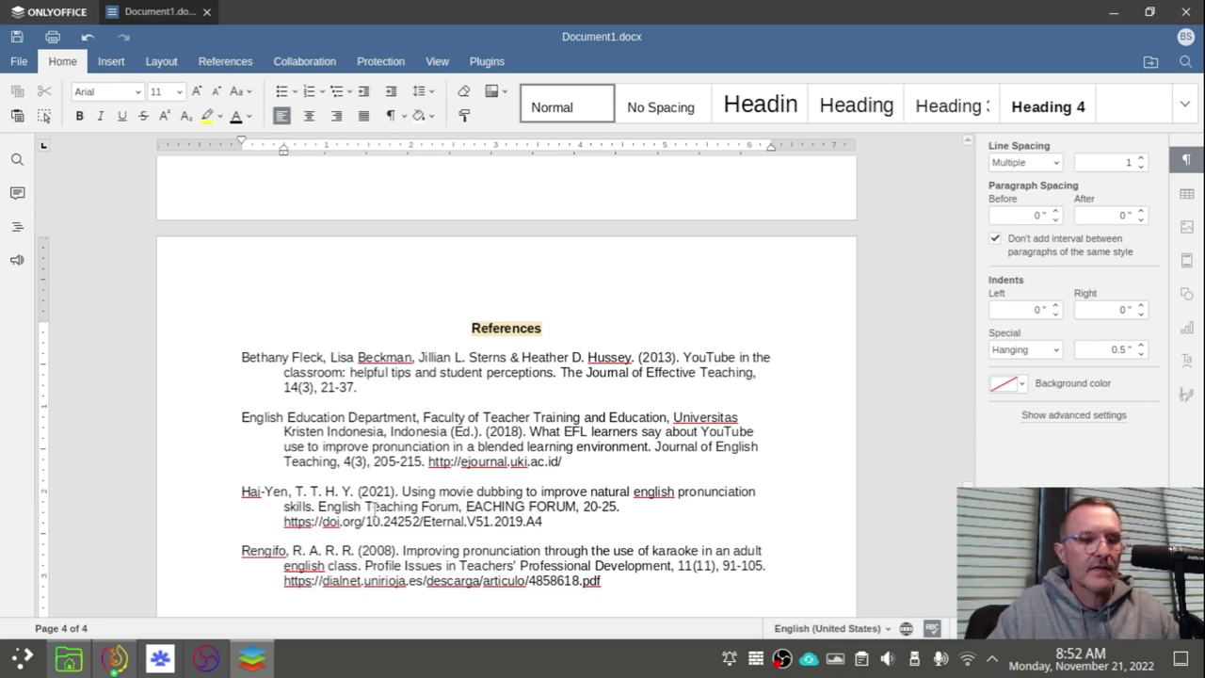
key(Delete)
key(Delete)
key(Delete)
key(Delete)
key(Delete)
key(Delete)
key(Delete)
key(Delete)
key(Delete)
key(Delete)
key(Delete)
key(Delete)
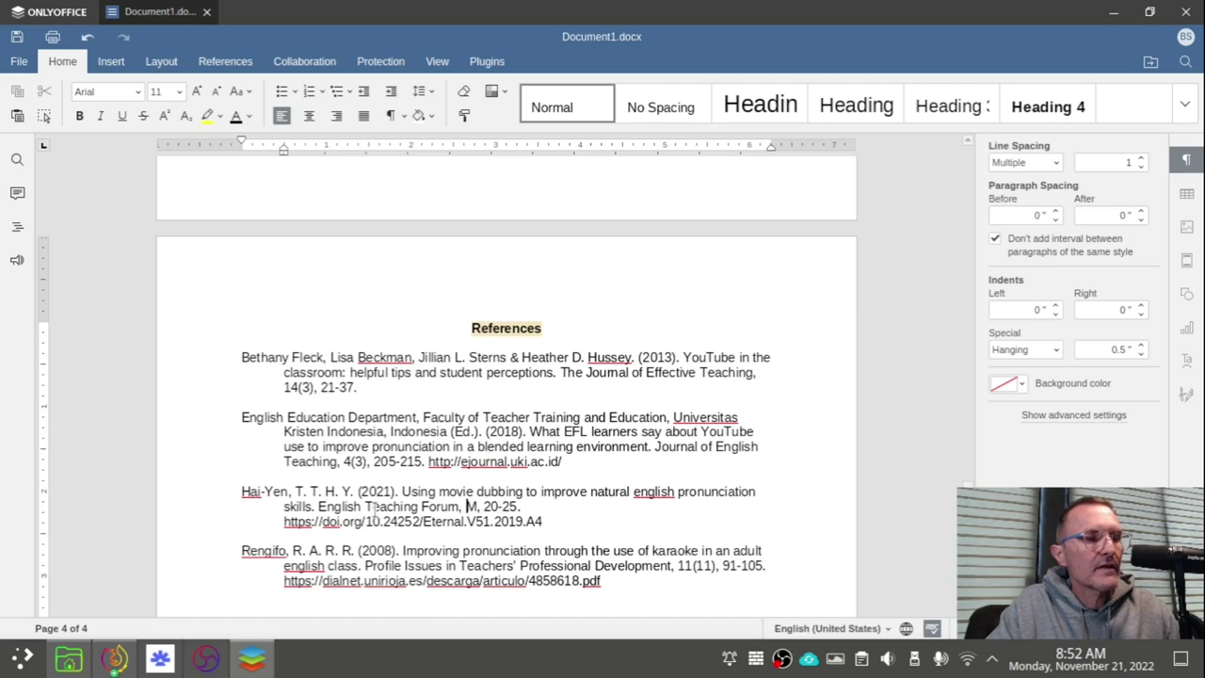
key(Delete)
key(Delete)
key(Delete)
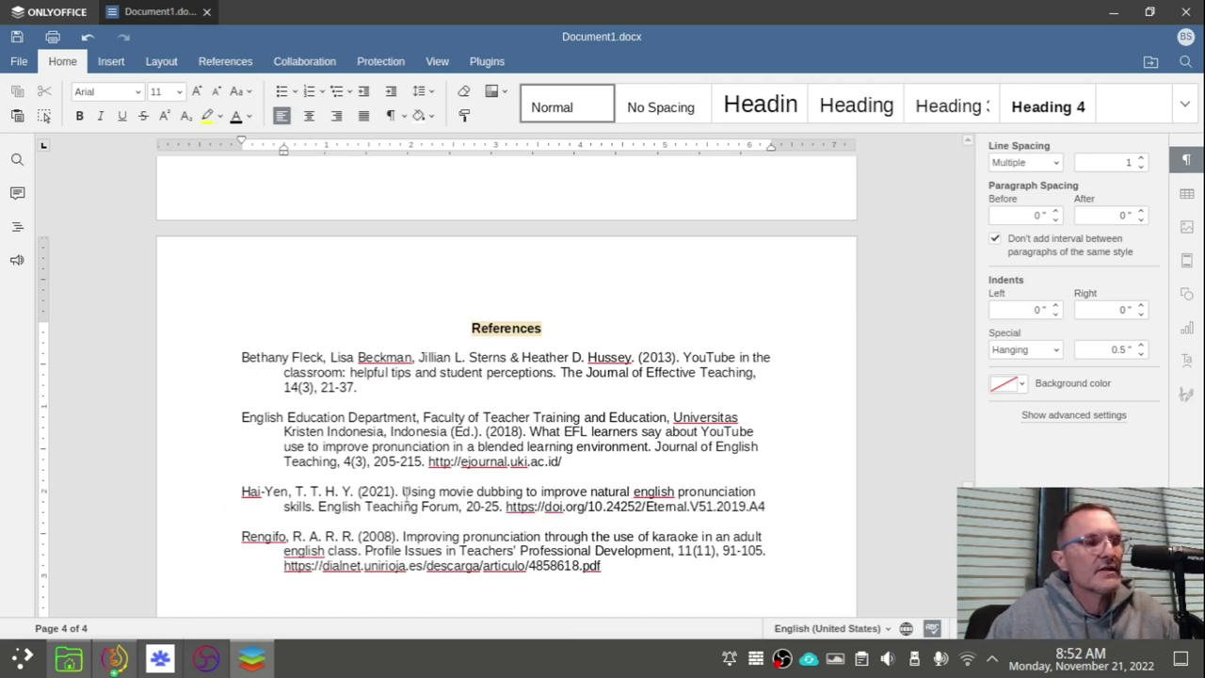
Step: Capitalize "English" in the article title of the third reference entry
double_click(653, 492)
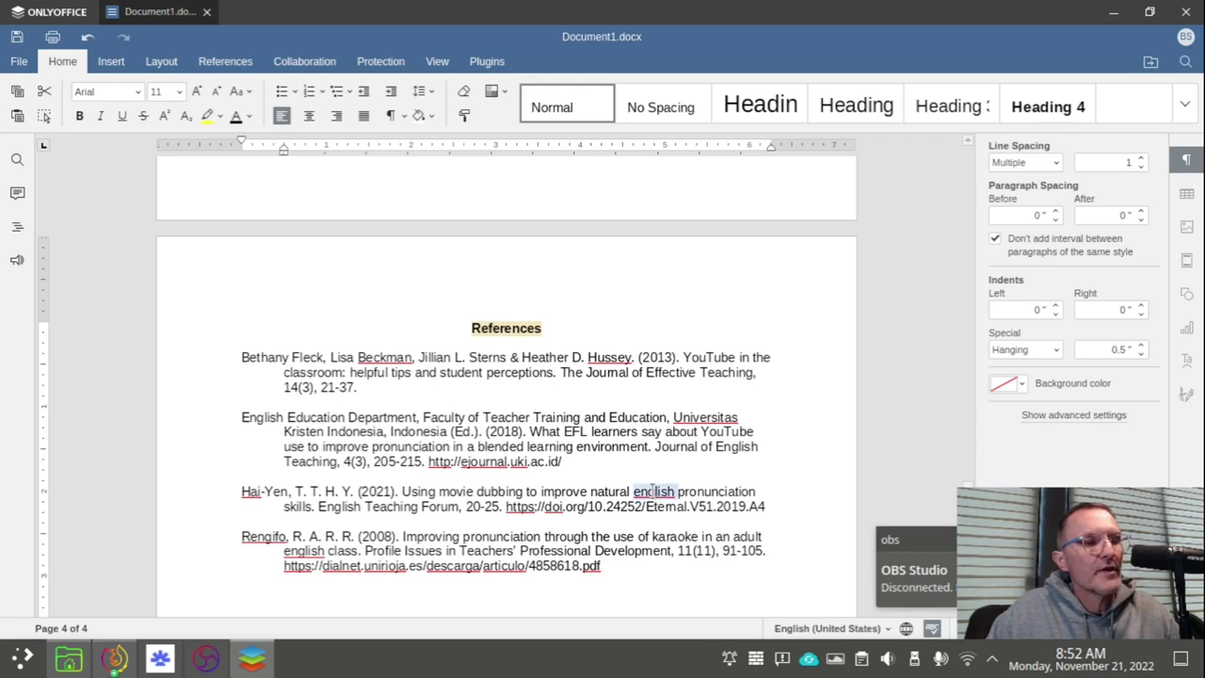
key(Left)
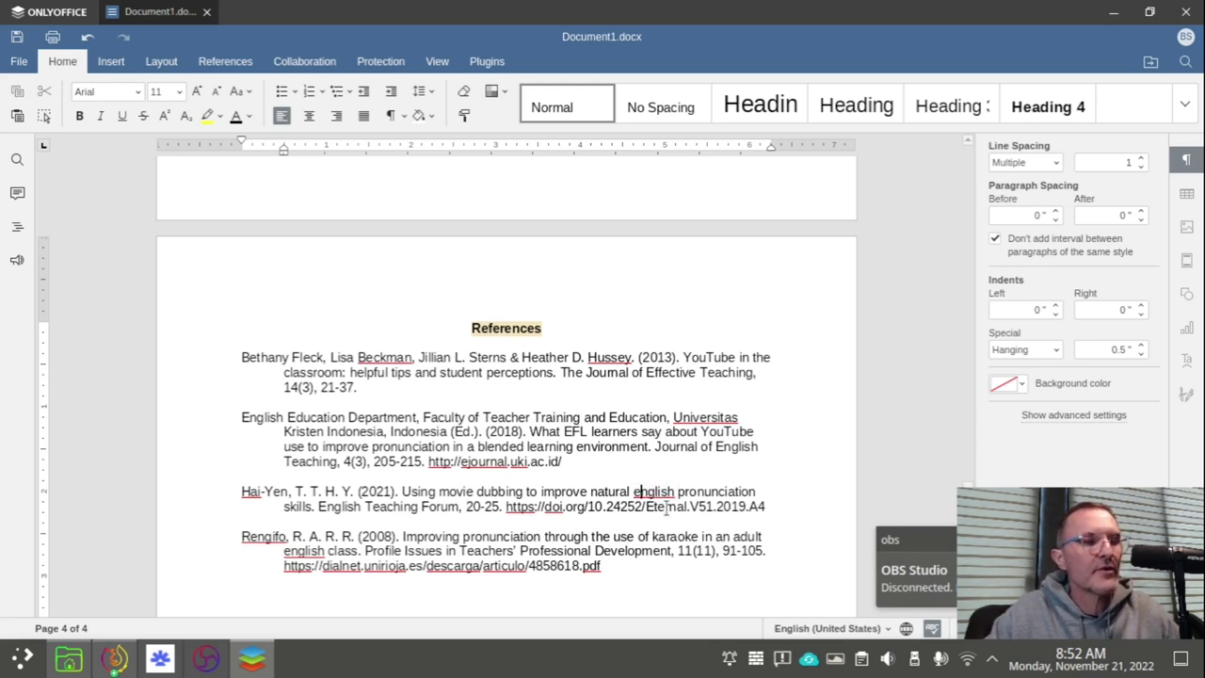
key(BackSpace)
text(E)
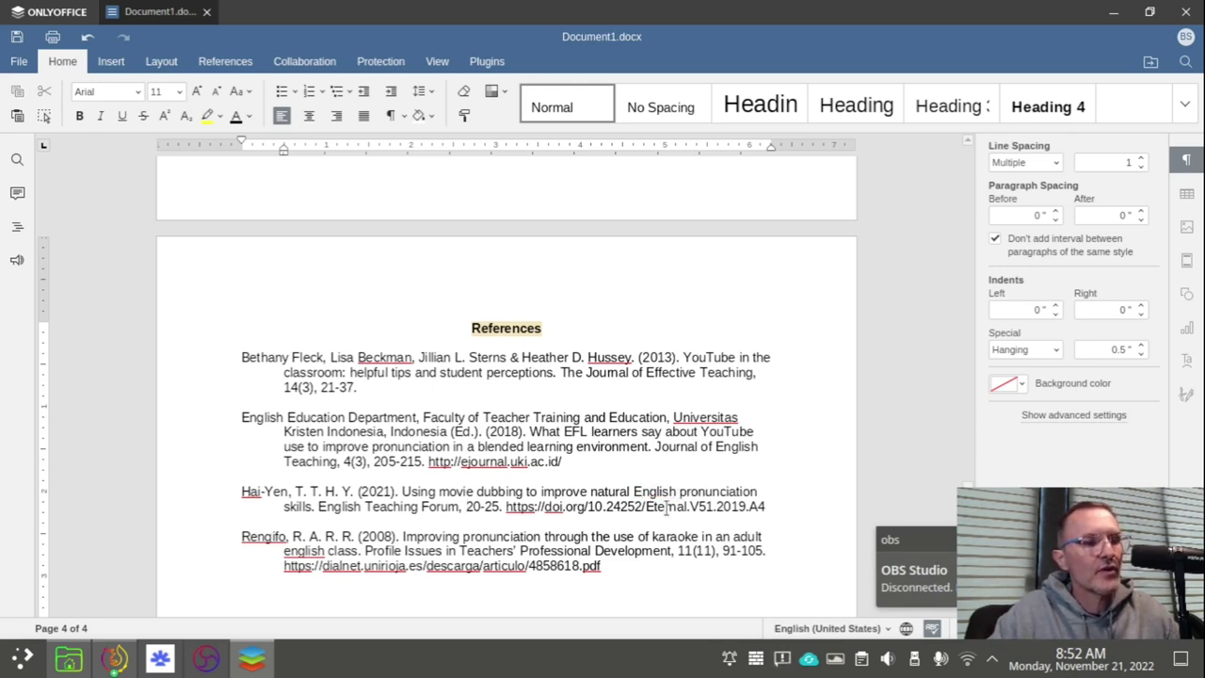
key(Right)
key(Right)
key(Left)
key(Left)
key(Left)
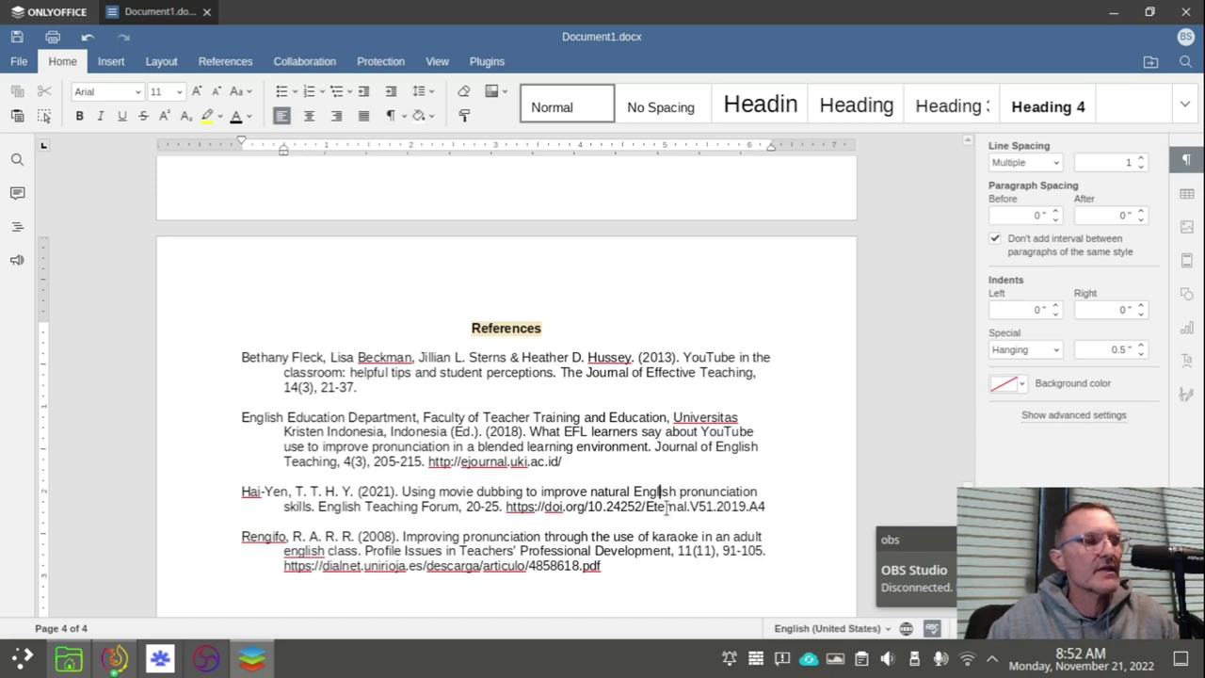
Step: Select the third reference entry's article title from "Using movie dubbing" through "skill", and mark the spot after its journal name
key(Left)
key(Left)
key(Left)
key(Left)
key(Left)
key(Left)
key(Left)
key(Left)
key(Left)
key(Left)
key(Left)
key(Left)
key(Left)
key(Left)
key(Left)
key(Left)
key(Left)
key(Left)
key(Left)
key(Left)
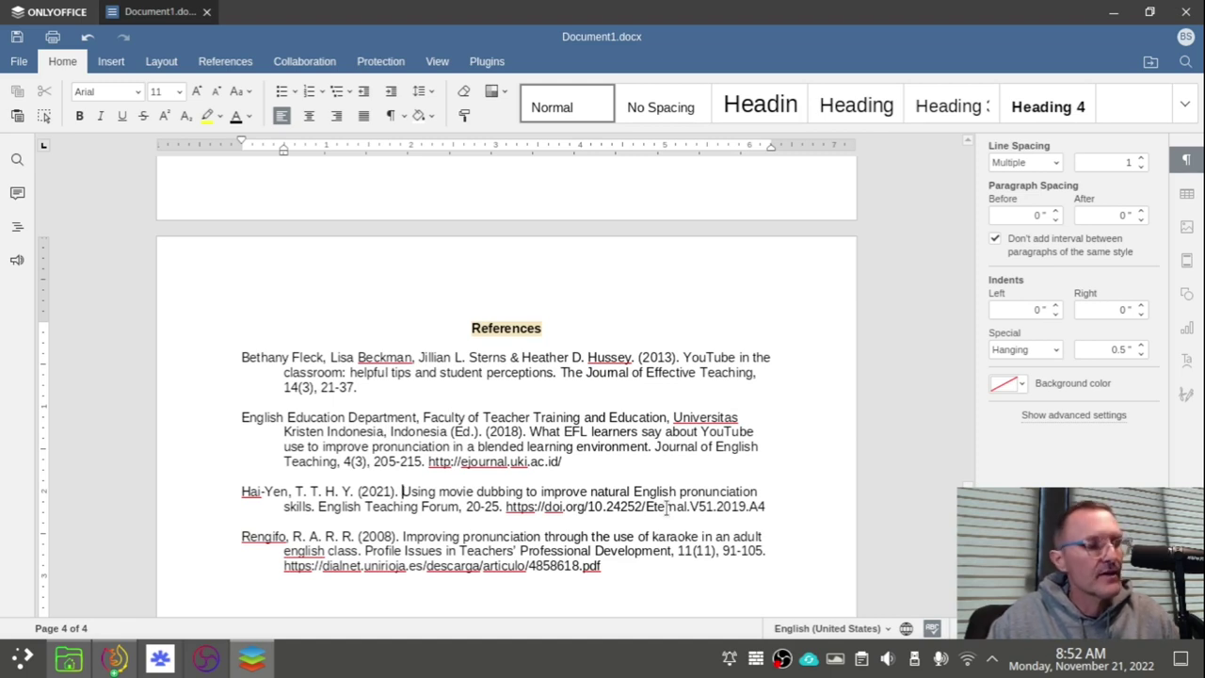
key(shift+Right)
key(shift+Right)
key(shift+Right)
key(shift+Right)
key(shift+Right)
key(shift+Right)
key(shift+Right)
key(shift+Right)
key(shift+Right)
key(shift+Right)
key(shift+Right)
key(shift+Right)
key(shift+Right)
key(shift+Right)
key(shift+Right)
key(shift+Right)
key(shift+Right)
key(shift+Right)
key(shift+Right)
key(shift+Right)
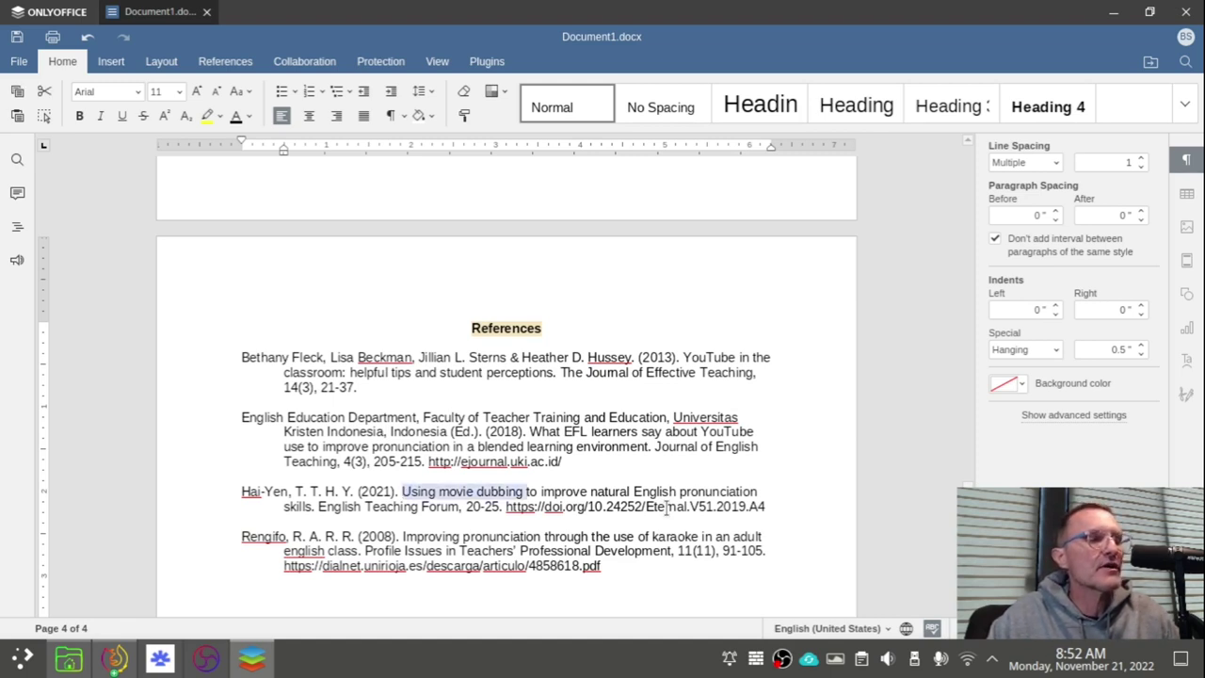
key(shift+Right)
key(shift+Right)
key(shift+Right)
key(shift+Right)
key(shift+Right)
key(shift+Right)
key(shift+Right)
key(shift+Right)
key(shift+Right)
key(shift+Right)
key(shift+Right)
key(shift+Right)
key(shift+Right)
key(shift+Right)
key(shift+Right)
key(shift+Right)
key(shift+Right)
key(shift+Right)
key(shift+Right)
key(shift+Right)
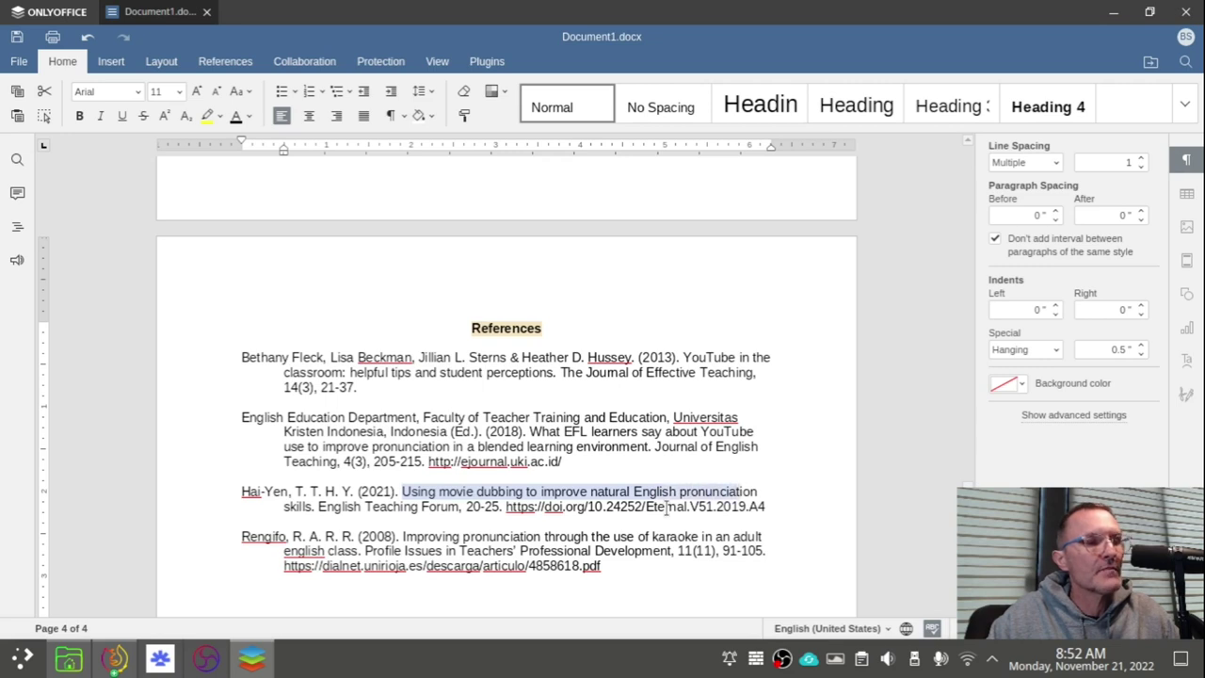
key(shift+Right)
key(shift+Right)
key(shift+Right)
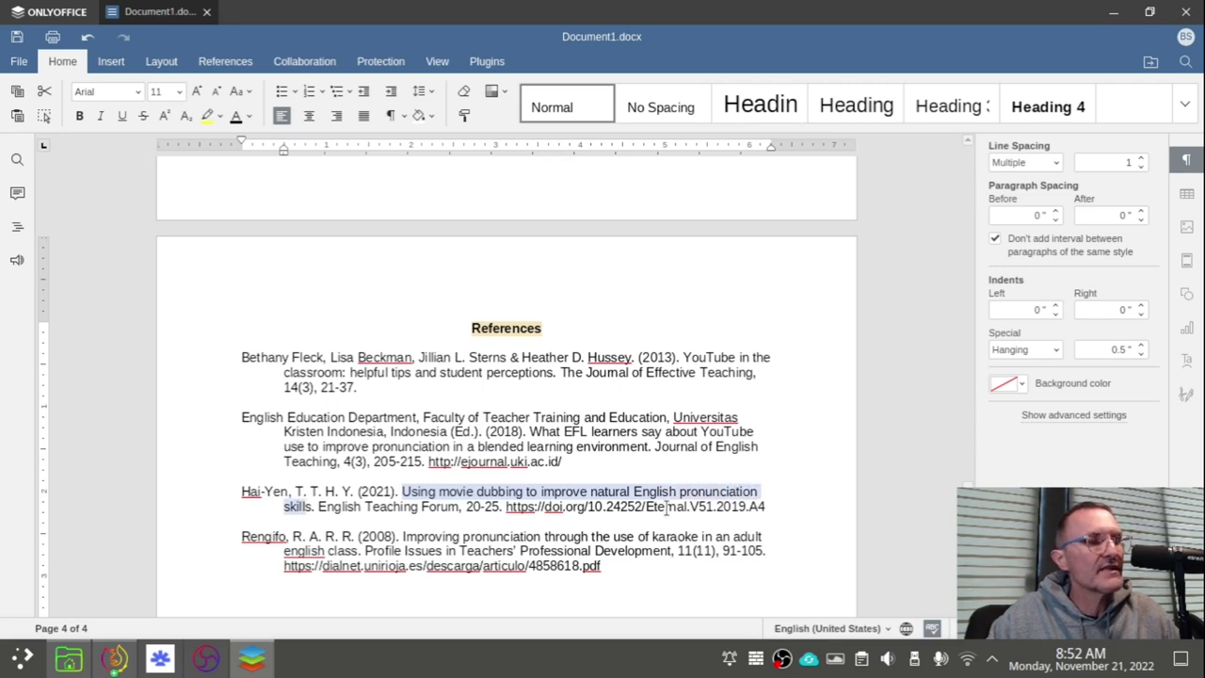
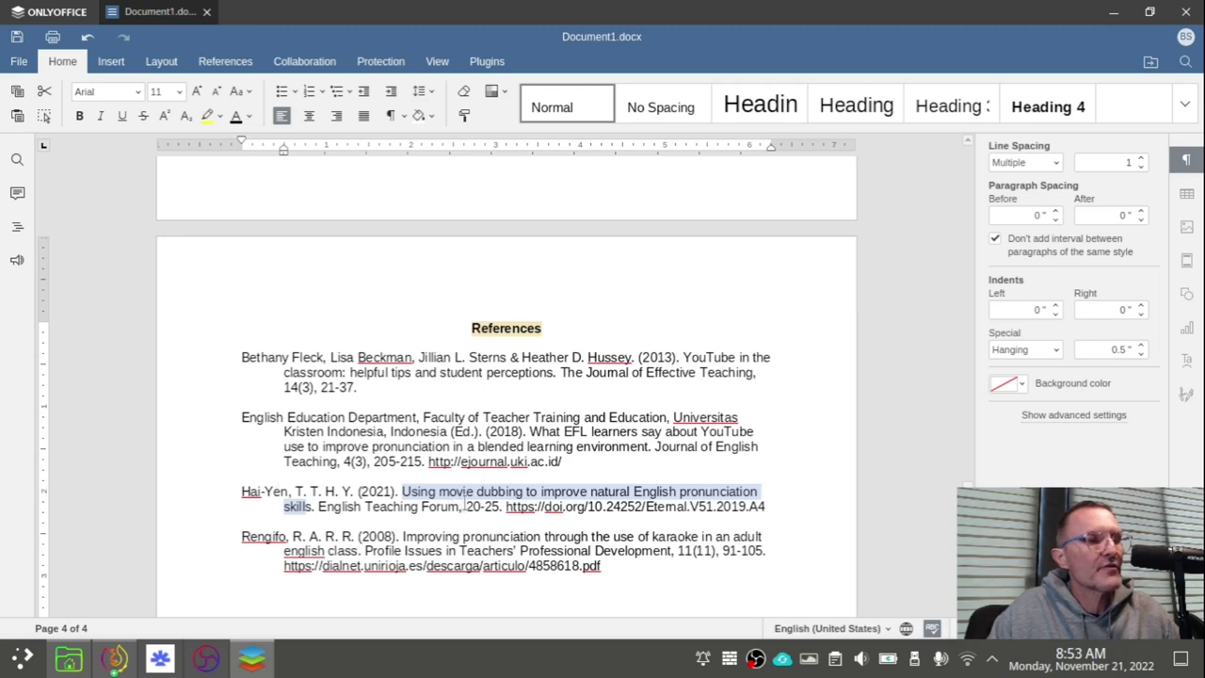
drag(446, 508, 465, 509)
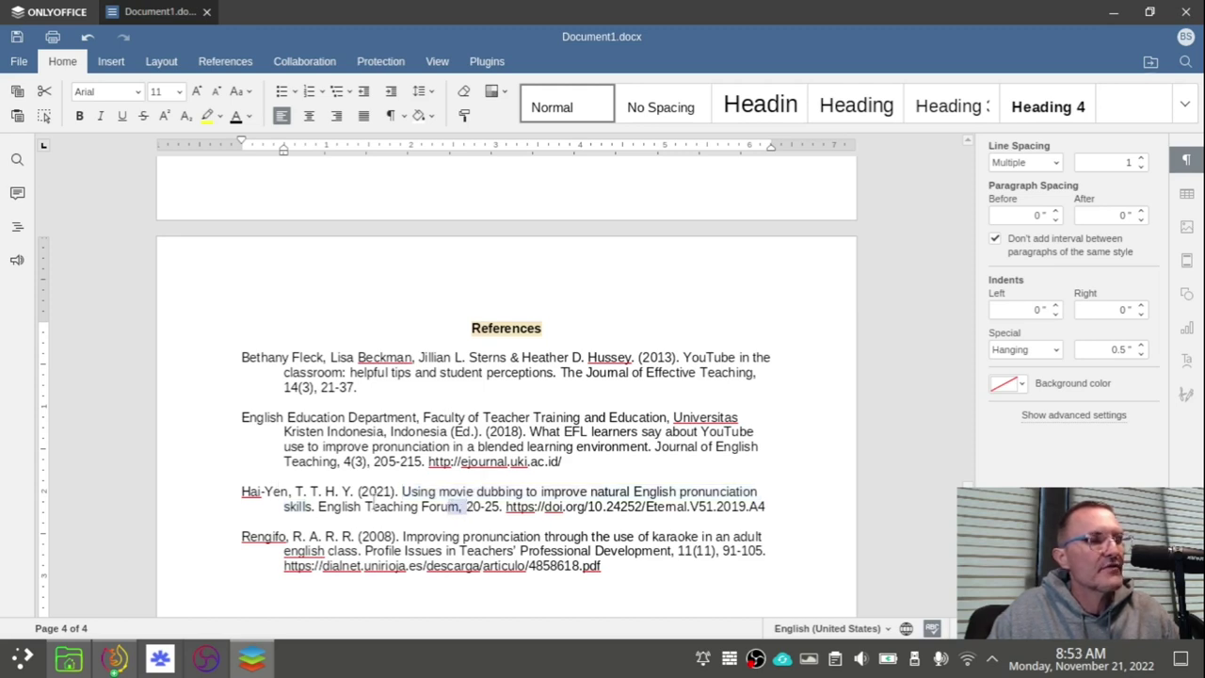
Step: Switch to Firefox and run a !scholar search in a new tab for "Using movie dubbing to improve natural English pronunciation skill"
click(114, 660)
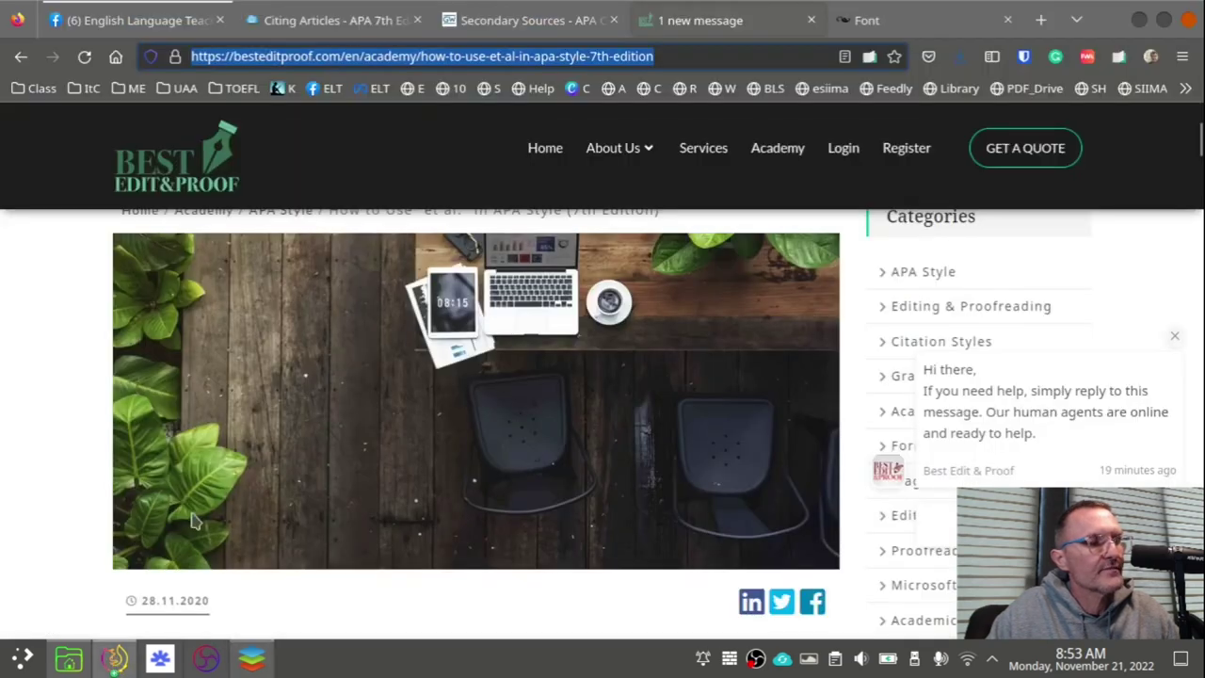
click(1040, 20)
text(!)
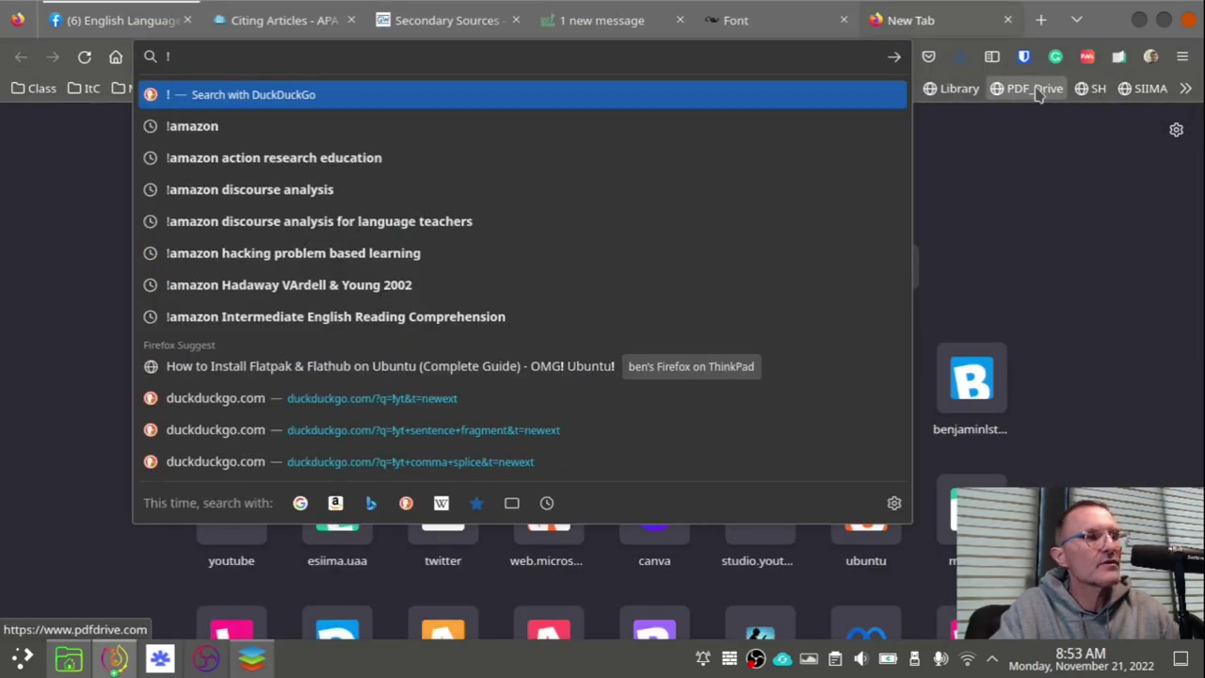
text(scholar)
text(Using movie dubbing to improve natural English pronunciation skill)
key(Return)
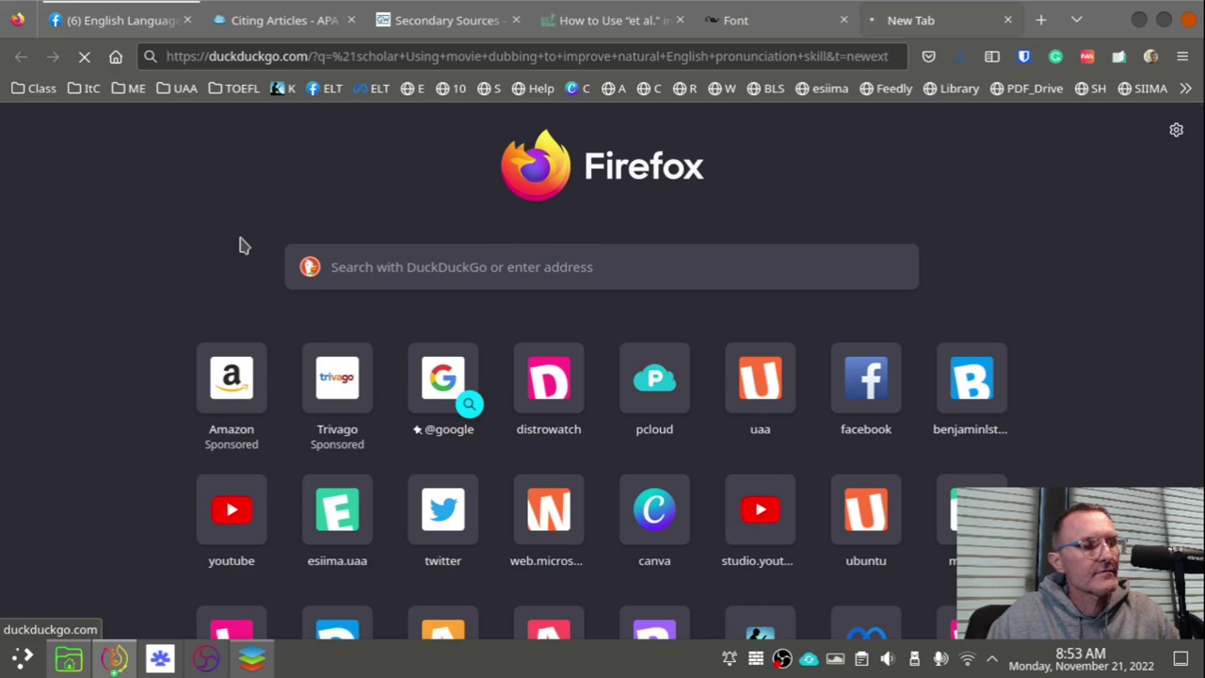
Step: Re-enter the !scholar query with the movie-dubbing article title and run the search again
click(399, 56)
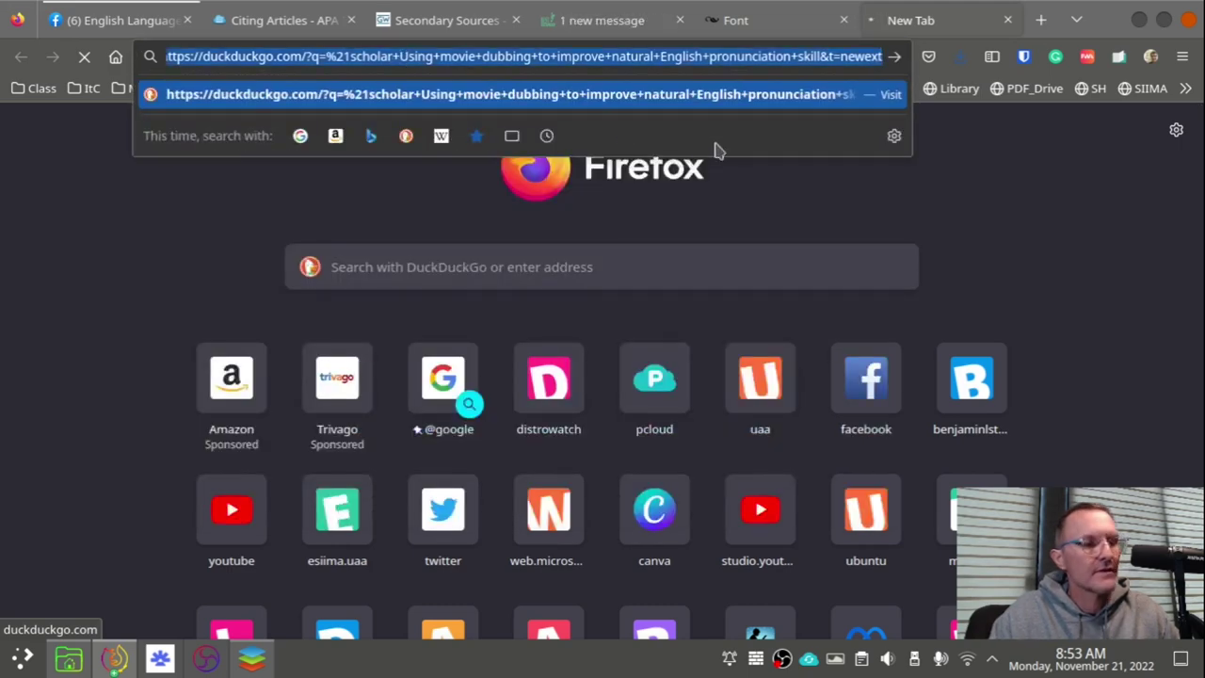
text(!scholar)
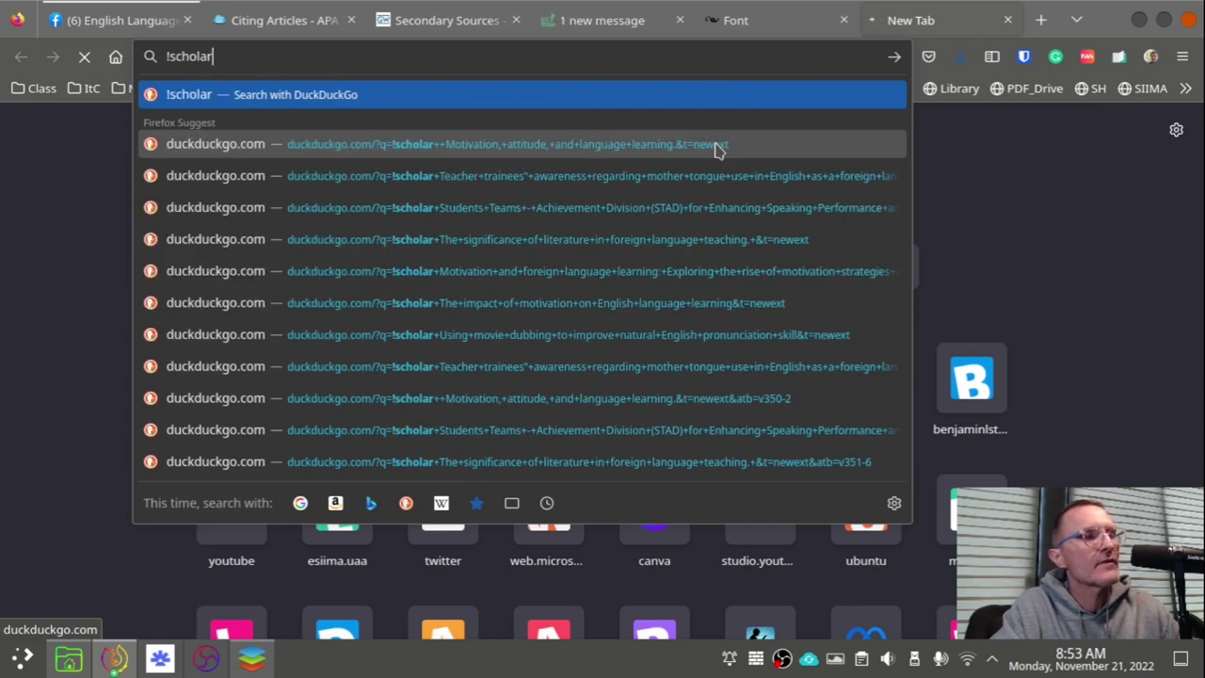
text(Using movie dubbing to improve natural English pronunciation skill)
key(Return)
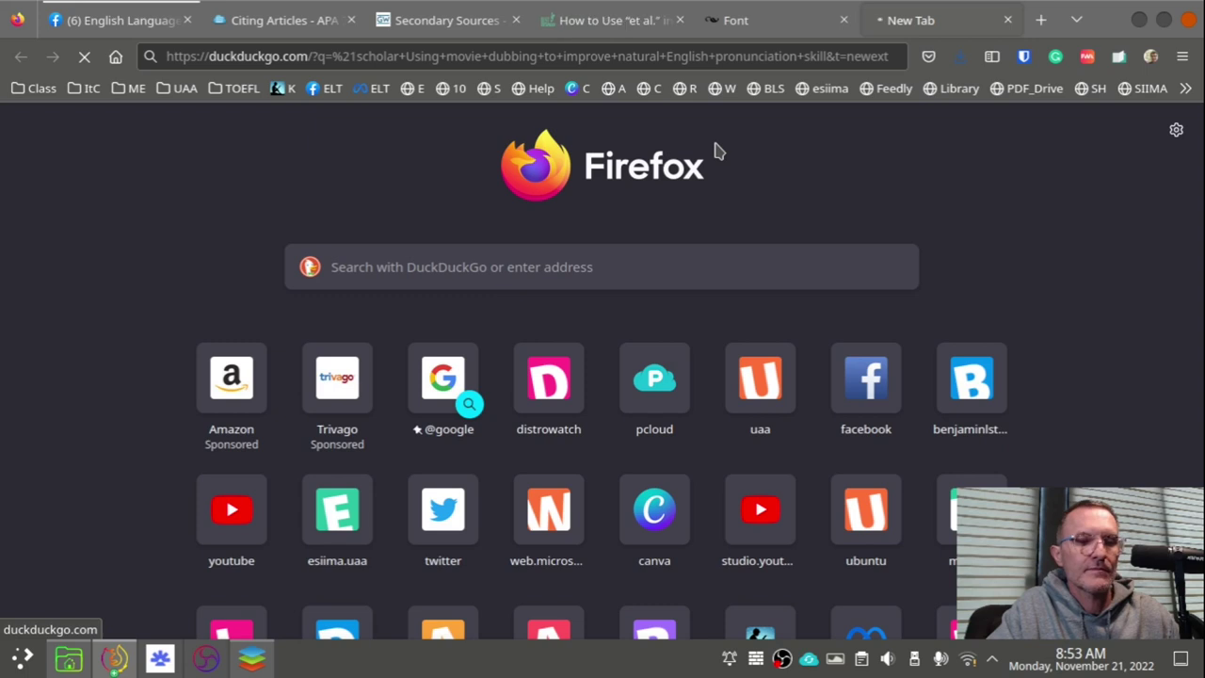
Step: Disconnect and reconnect the current Wi-Fi network, and reload the search page
click(971, 660)
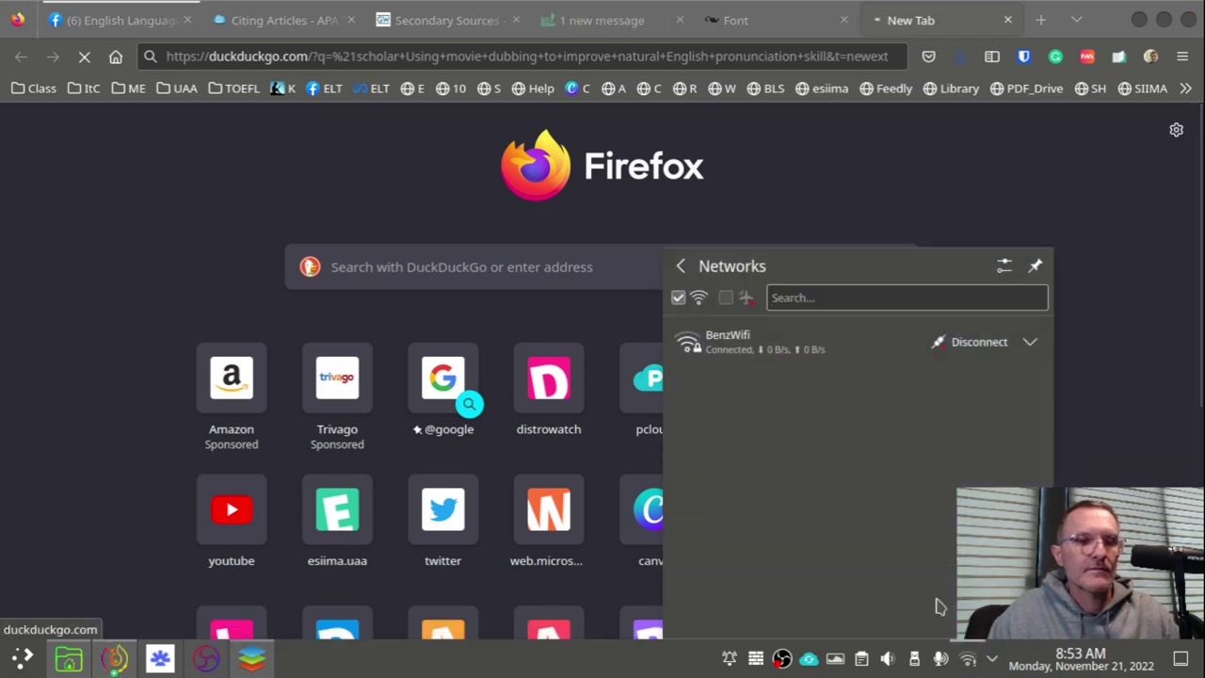
click(978, 343)
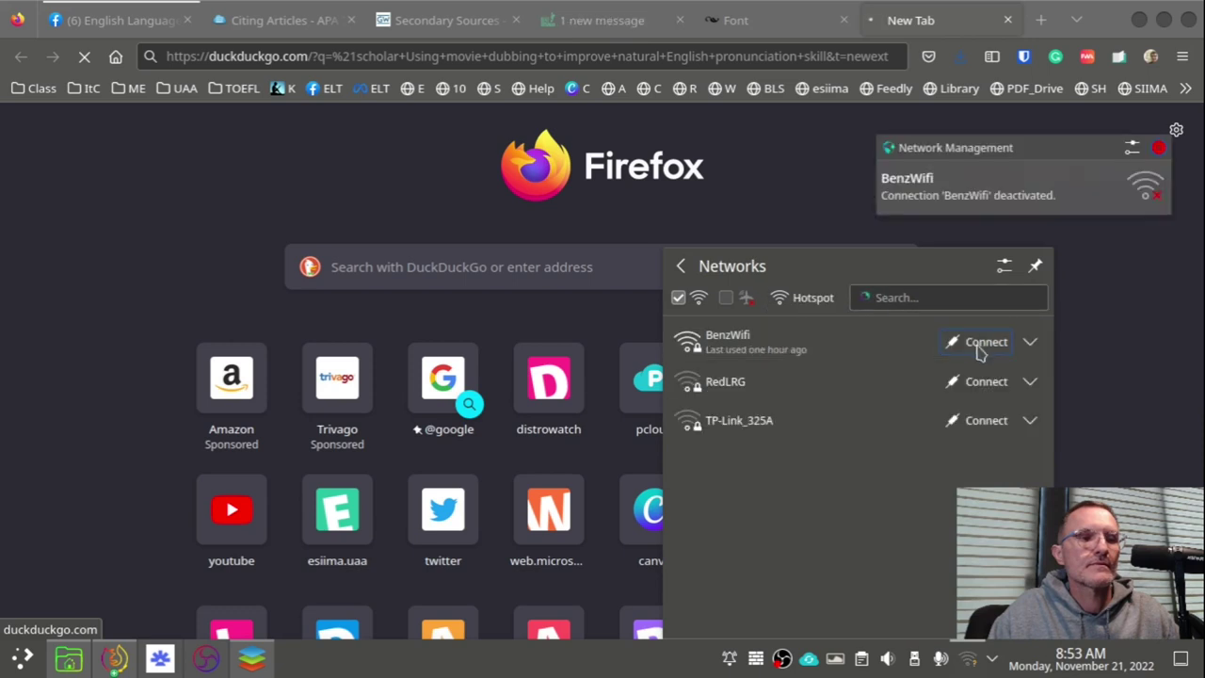
click(983, 343)
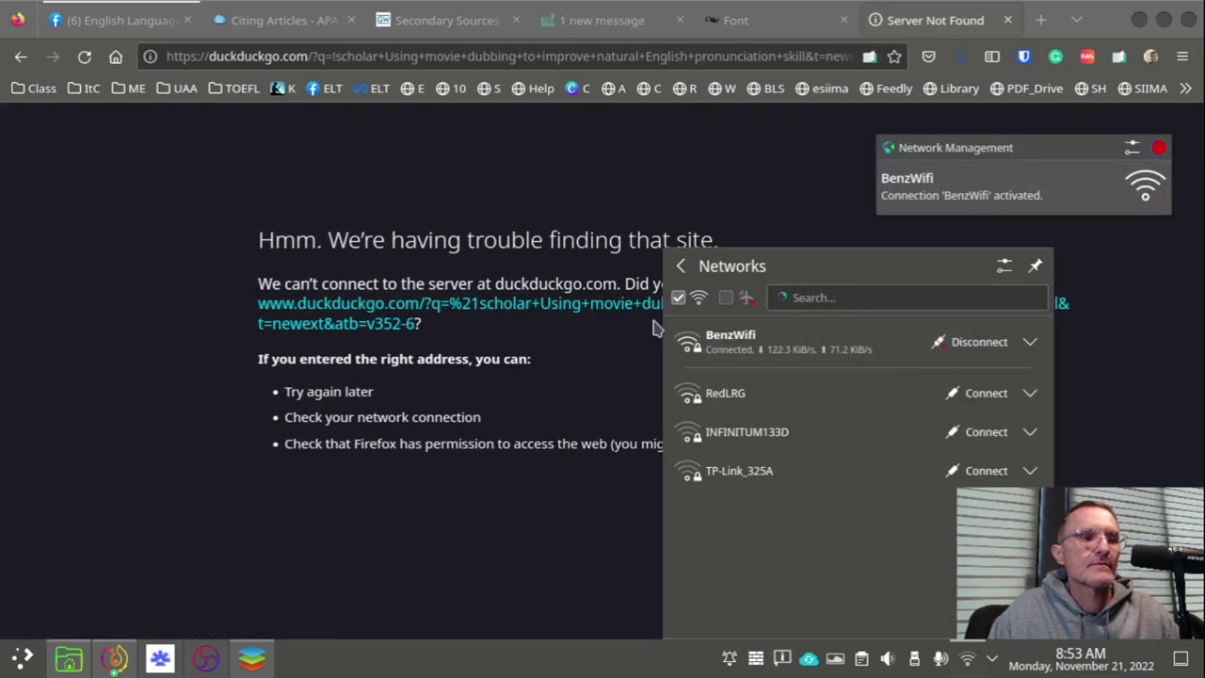
click(84, 57)
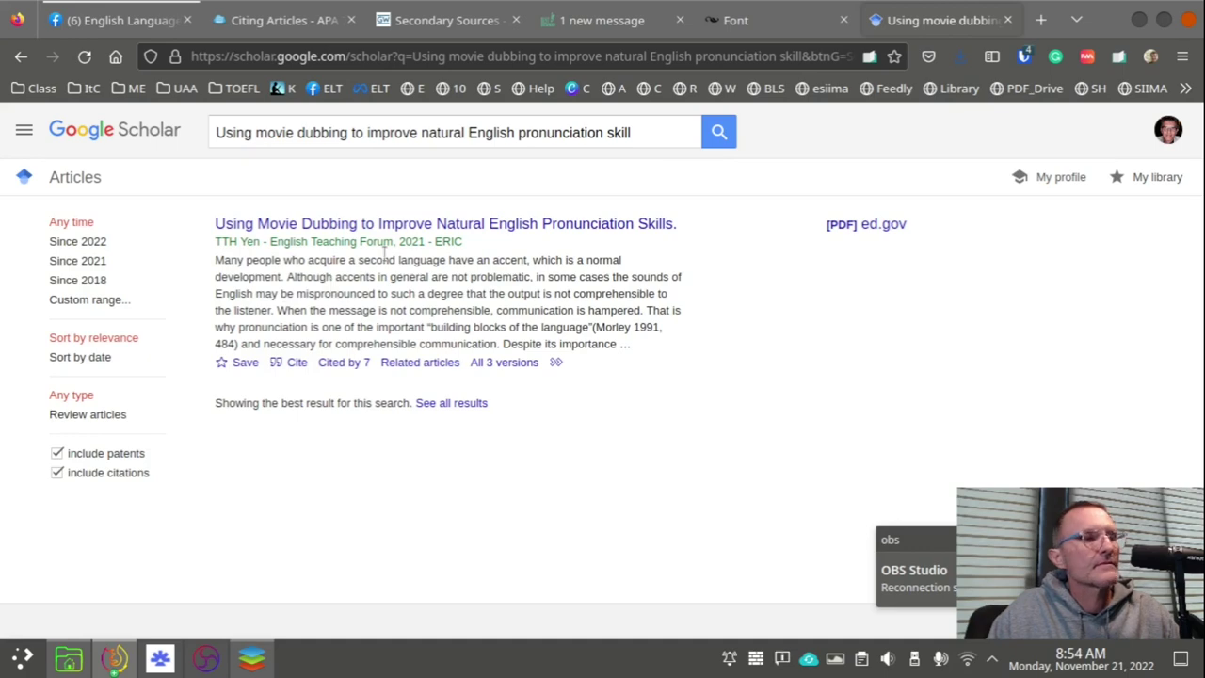
Step: Check the article's ed.gov PDF and its ERIC record for the journal's volume and issue numbers
click(866, 226)
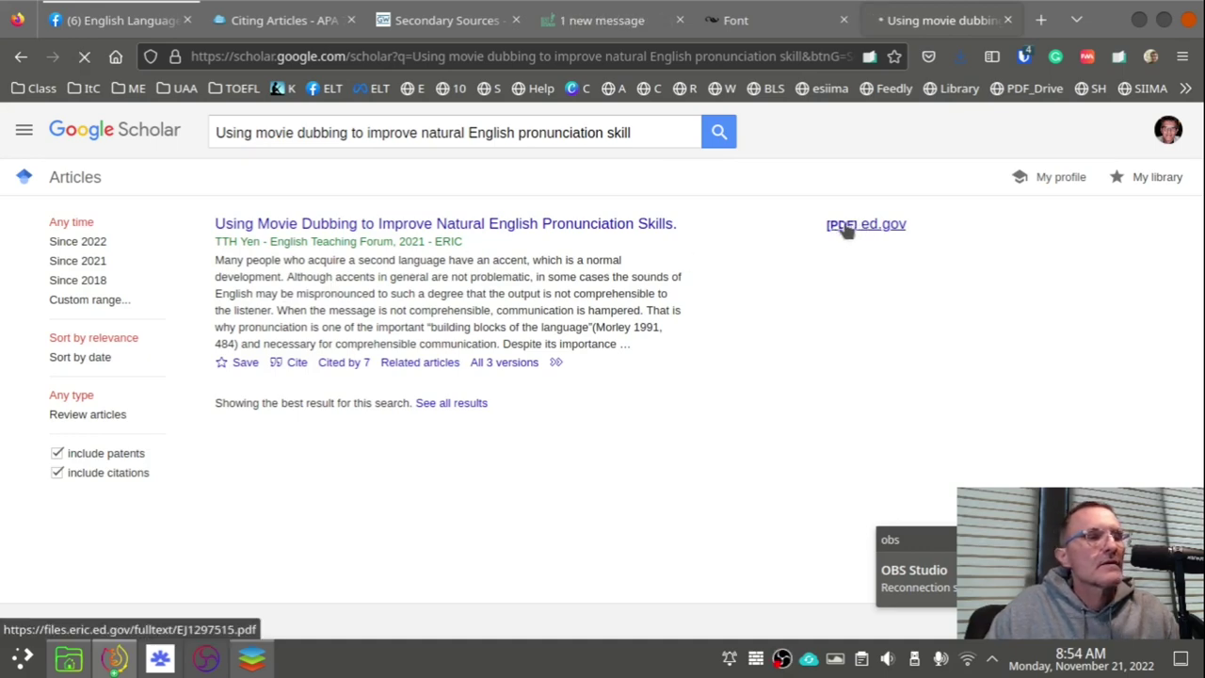
drag(851, 229, 119, 309)
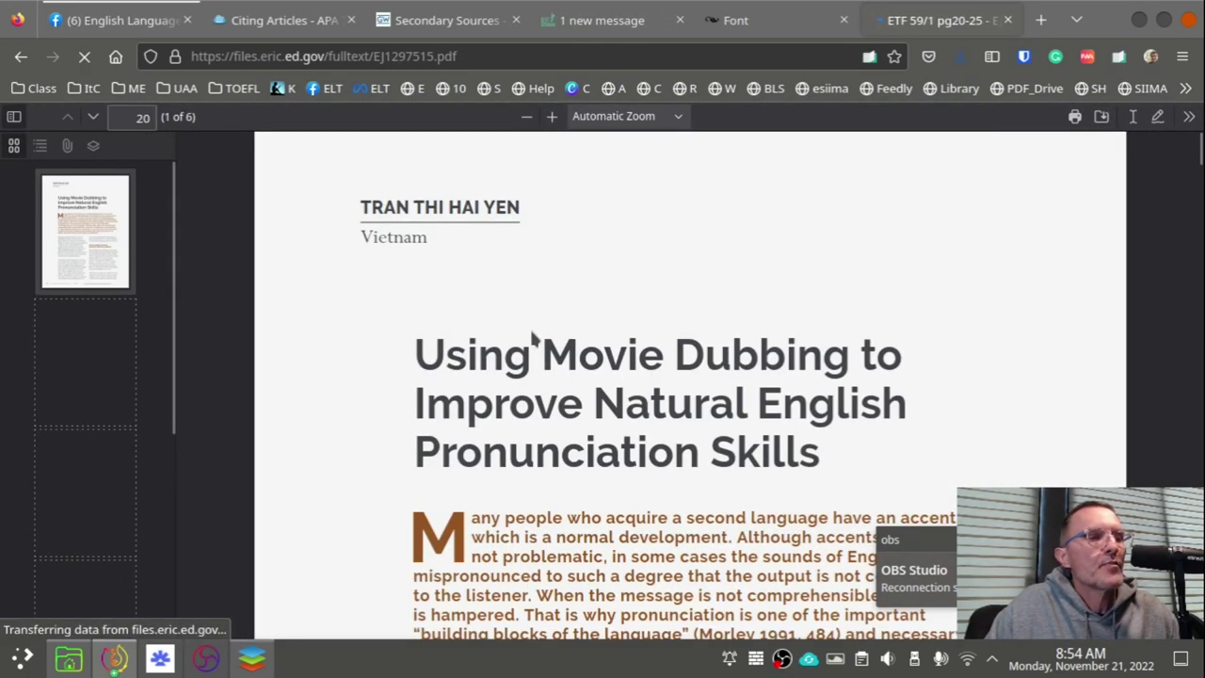
scroll(581, 322, down, 10)
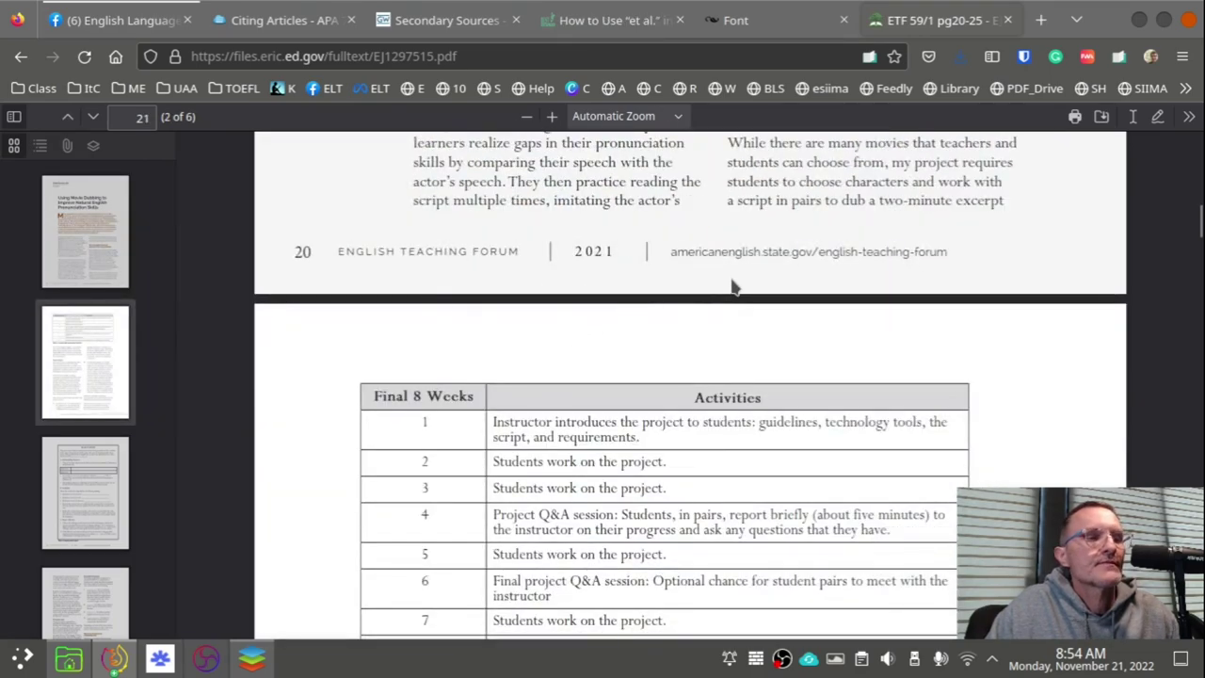
scroll(733, 283, up, 10)
scroll(727, 281, down, 10)
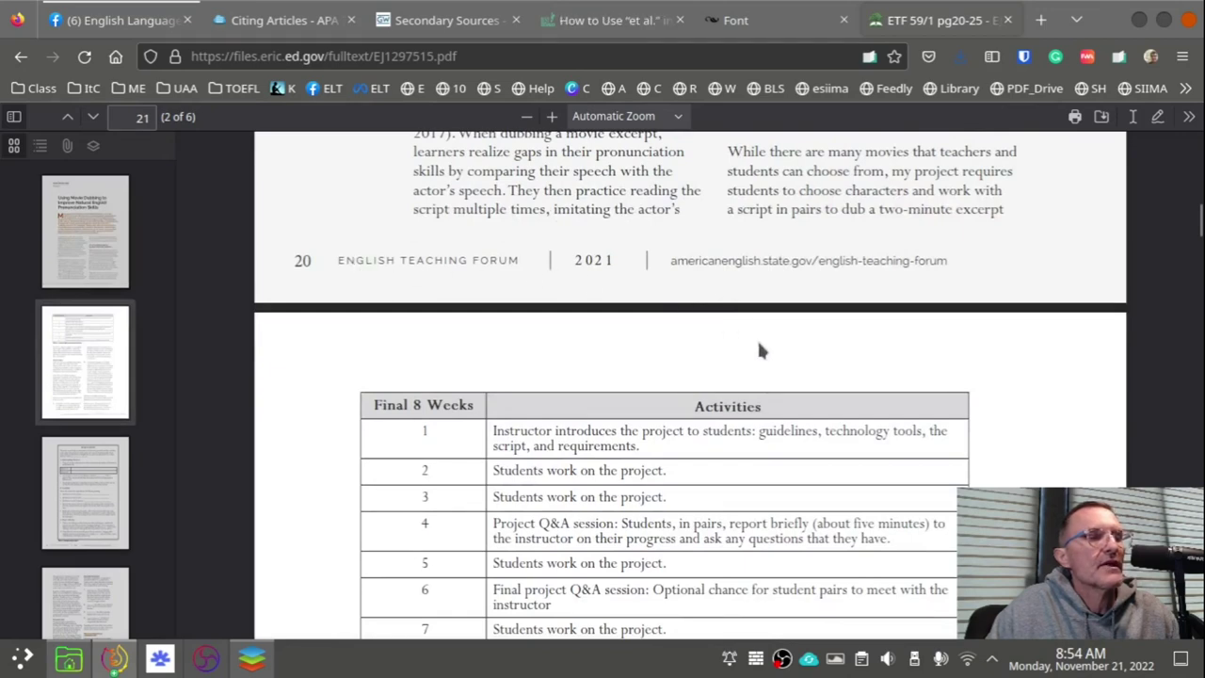
scroll(728, 305, down, 10)
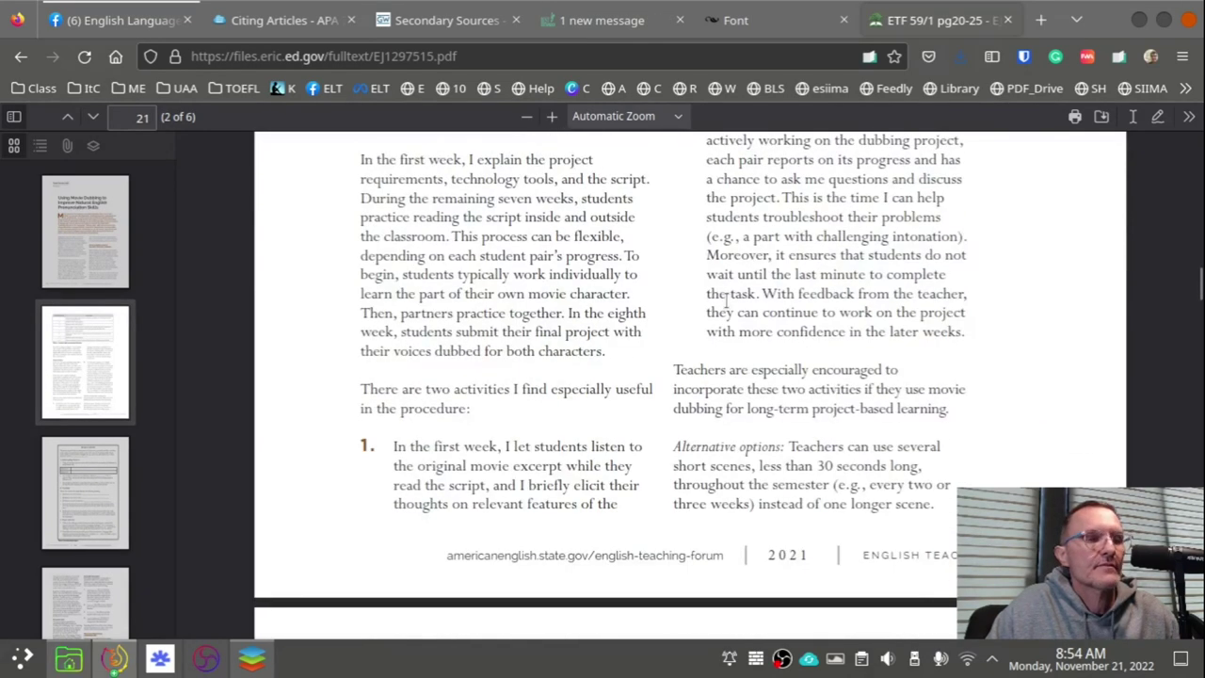
scroll(726, 299, down, 10)
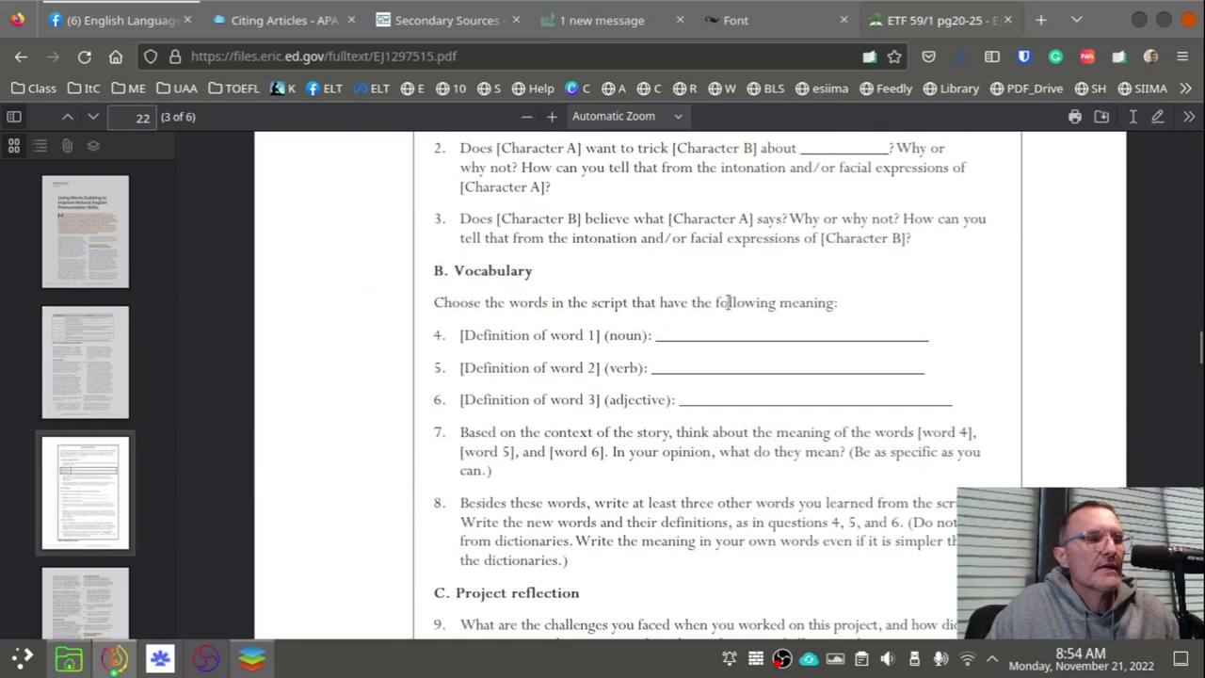
scroll(725, 300, down, 10)
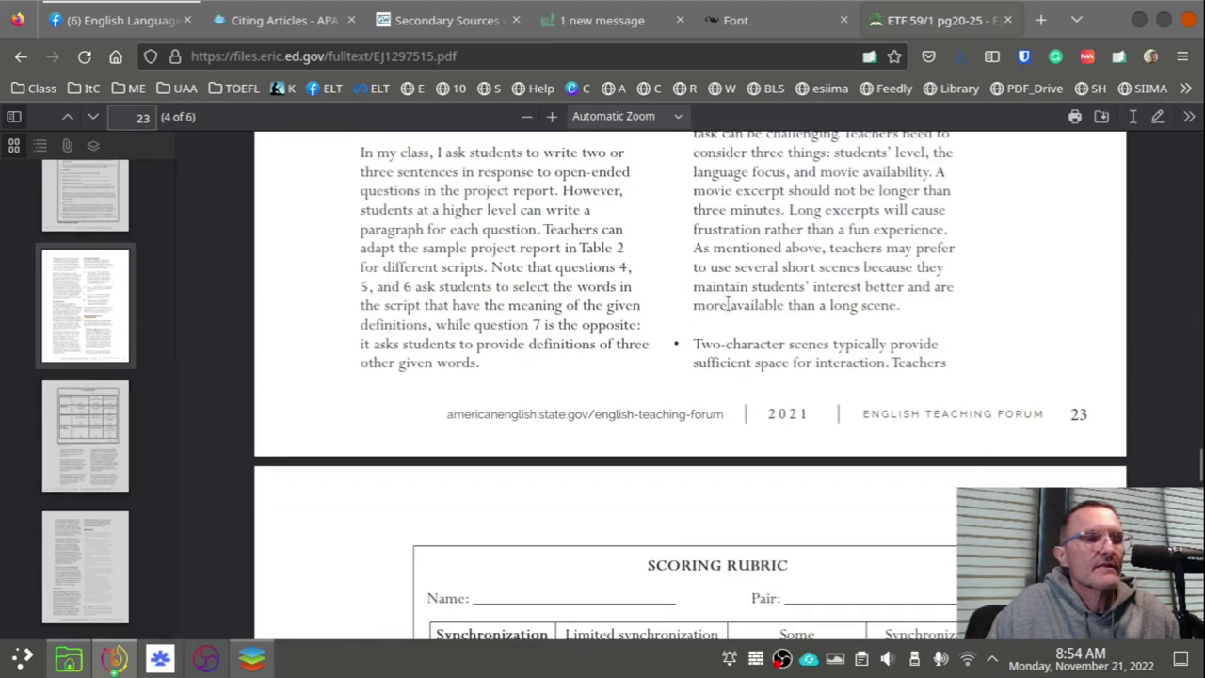
scroll(727, 298, up, 10)
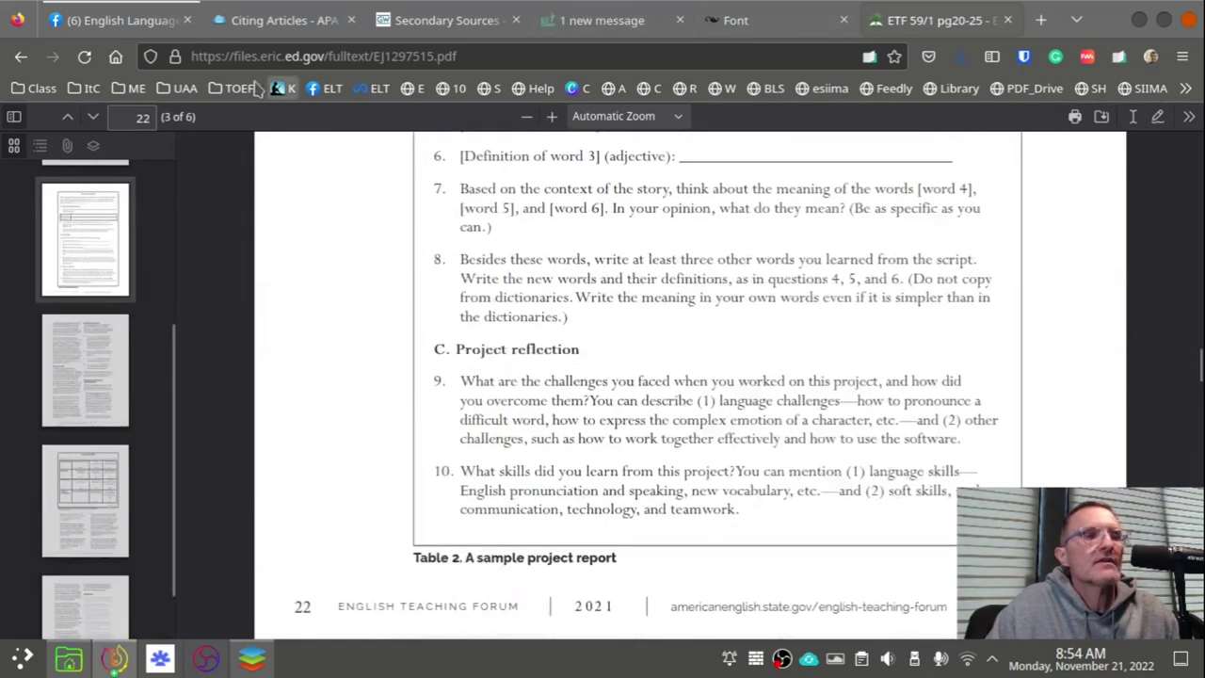
click(21, 56)
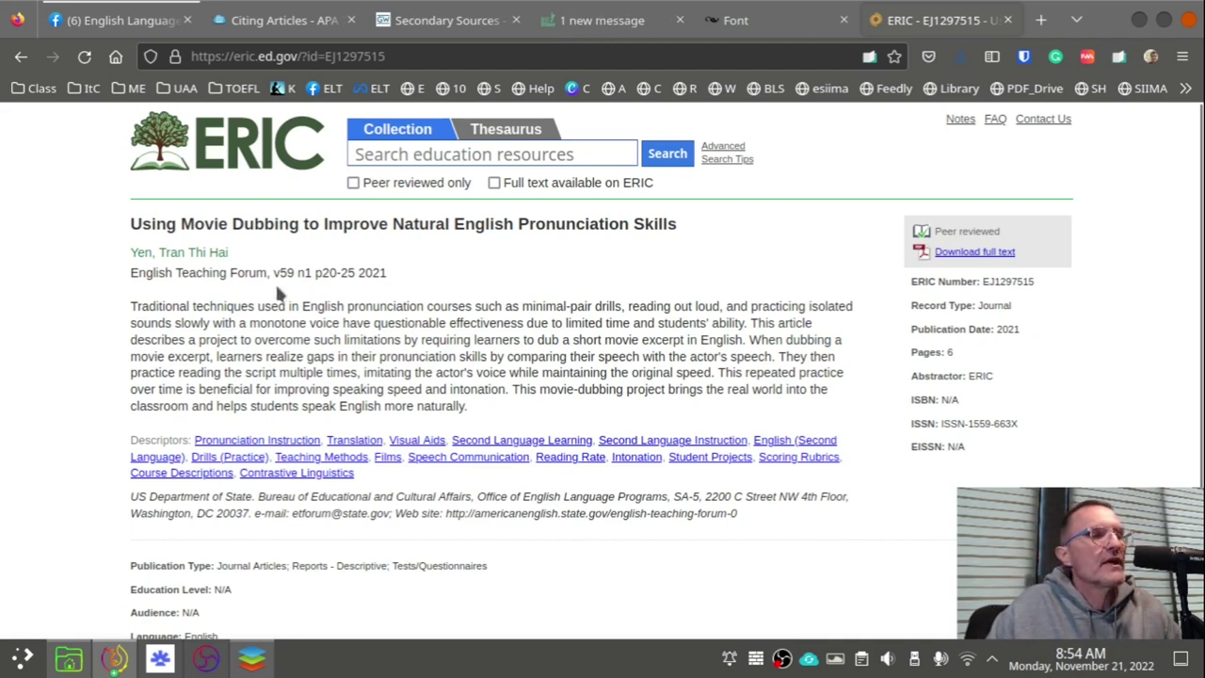
drag(279, 270, 293, 270)
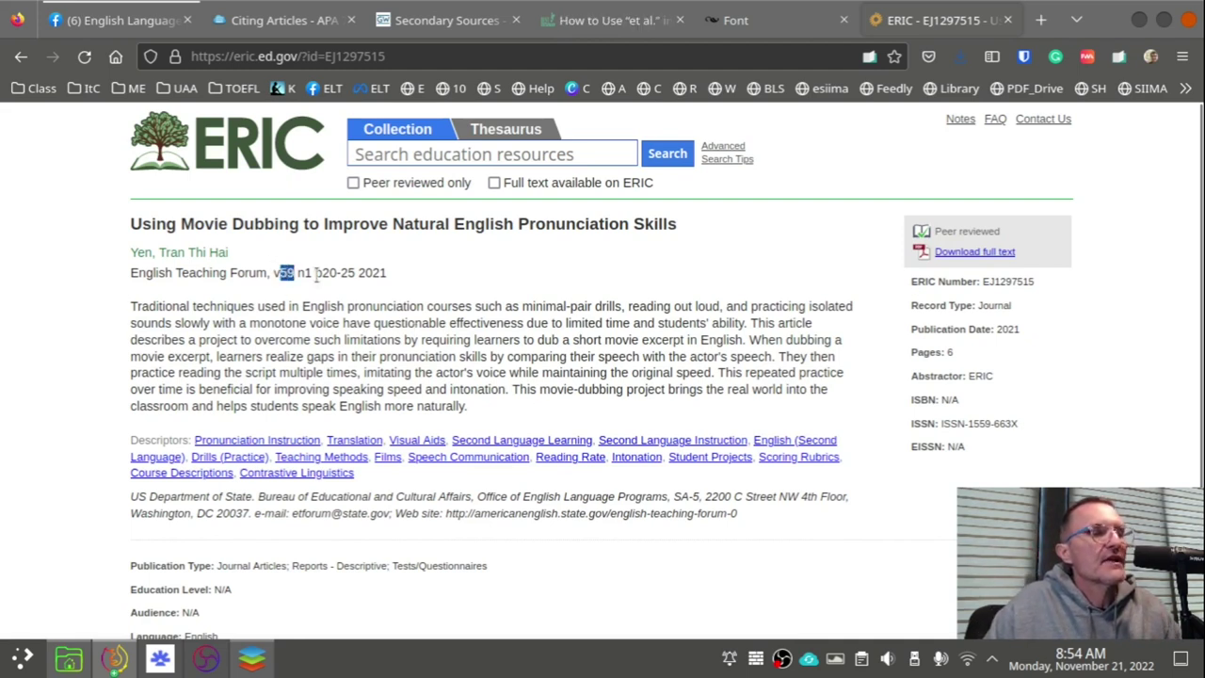
Step: Switch back to ONLYOFFICE and insert "59(1)" after "English Teaching Forum", before the comma, in the third reference entry
key(alt+Tab)
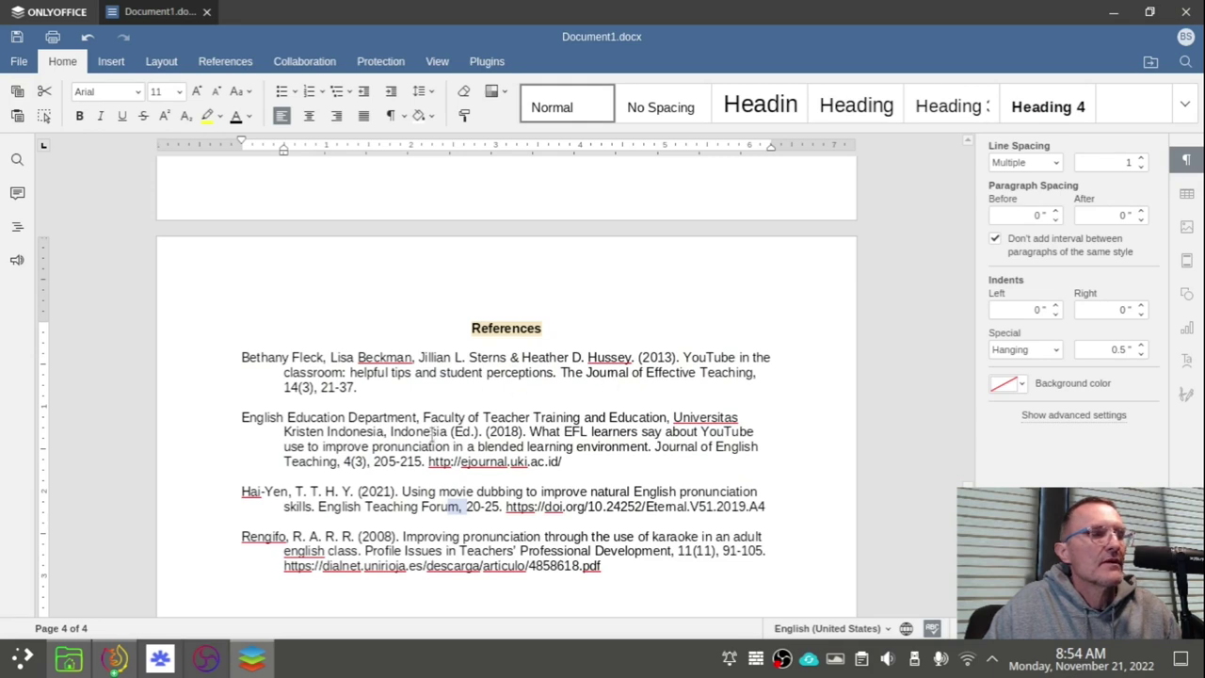
click(447, 509)
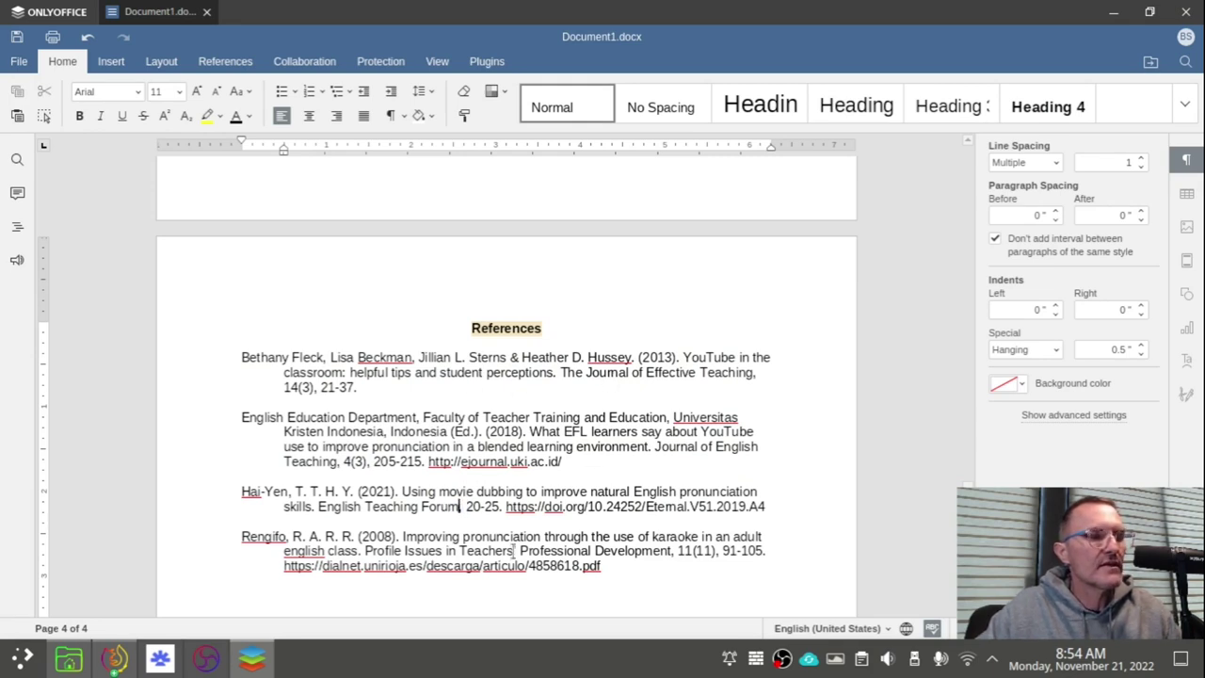
key(alt+Tab)
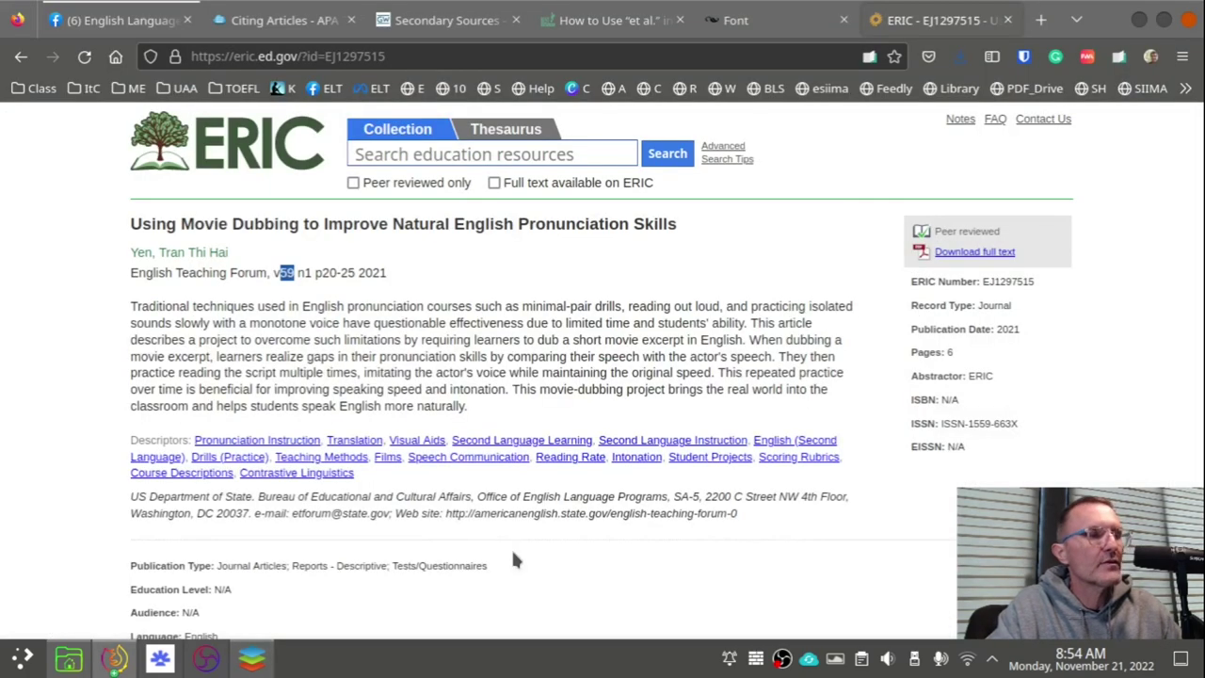
key(alt+Tab)
text(59(1))
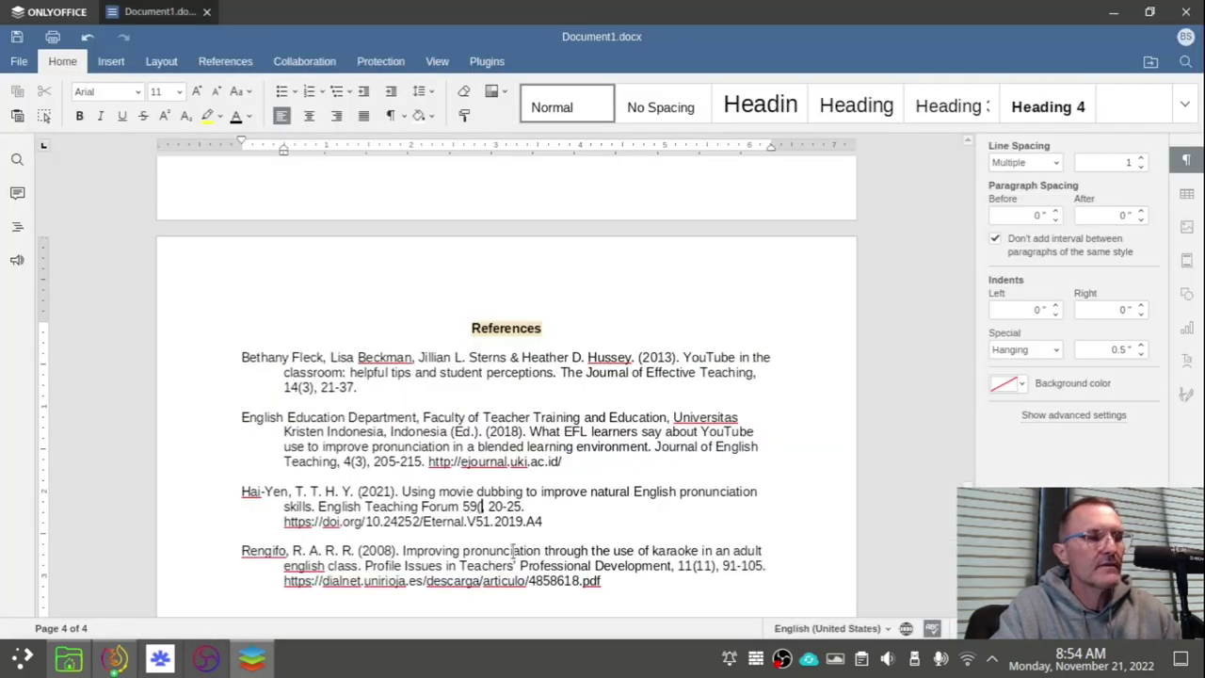
Step: Italicize the journal title and volume number "English Teaching Forum 59" in the third reference entry, leaving the issue number in regular type
key(Left)
key(Left)
key(Left)
key(Left)
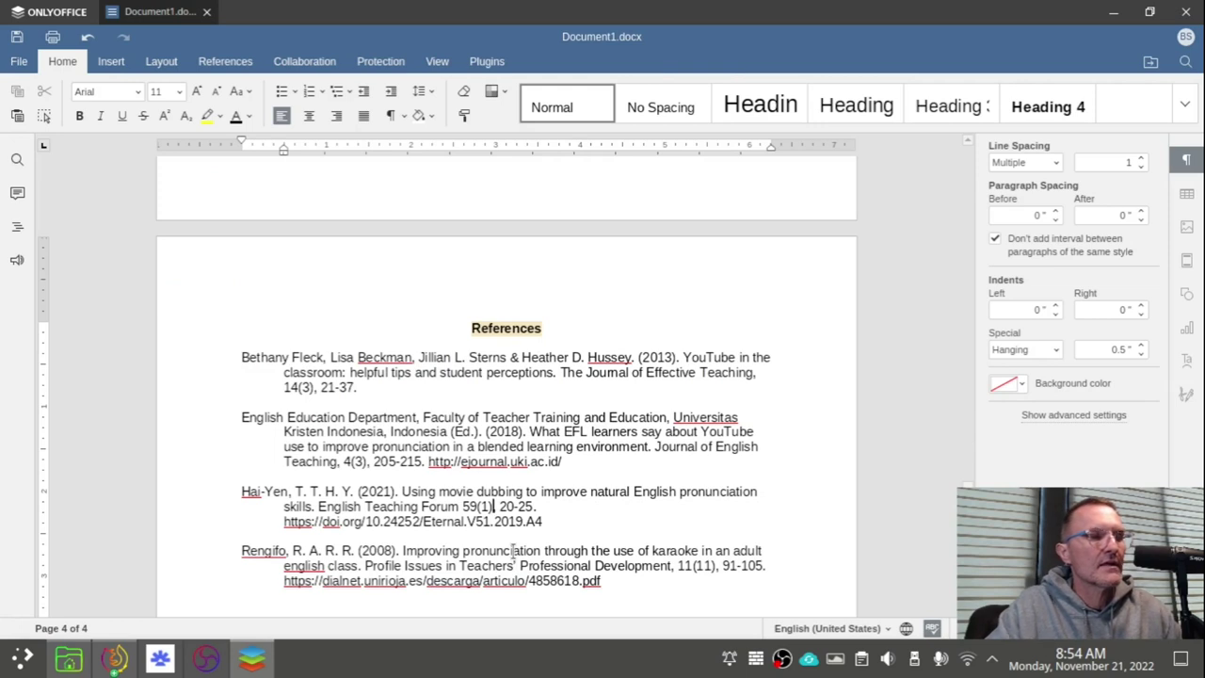
key(shift+Left)
key(shift+Left)
key(shift+Left)
key(shift+Left)
key(shift+Left)
key(shift+Left)
key(shift+Left)
key(shift+Left)
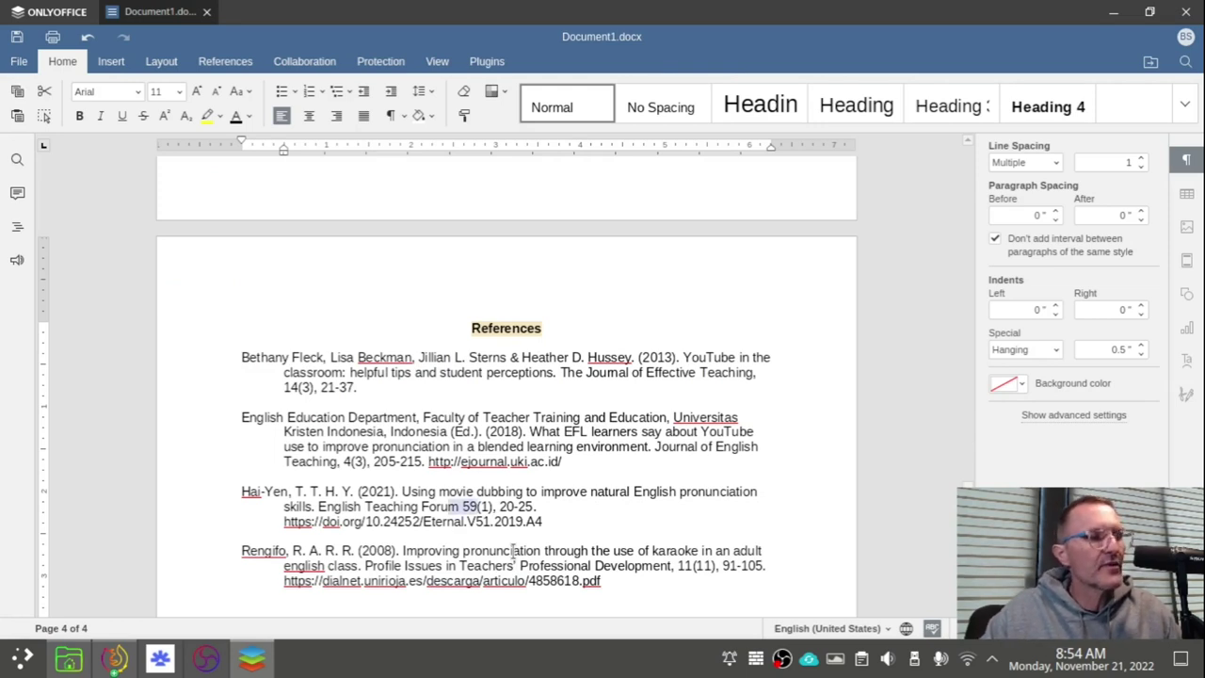
key(shift+Left)
key(shift+Left)
key(shift+Left)
key(shift+Left)
key(shift+Left)
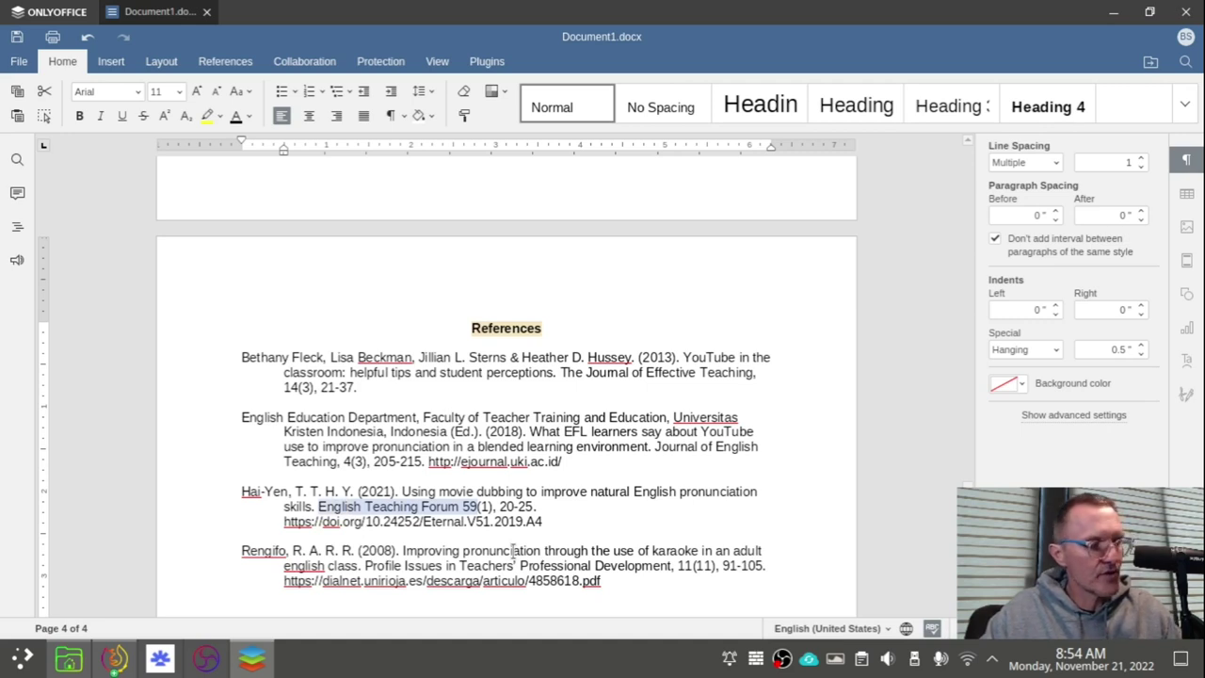
key(ctrl+i)
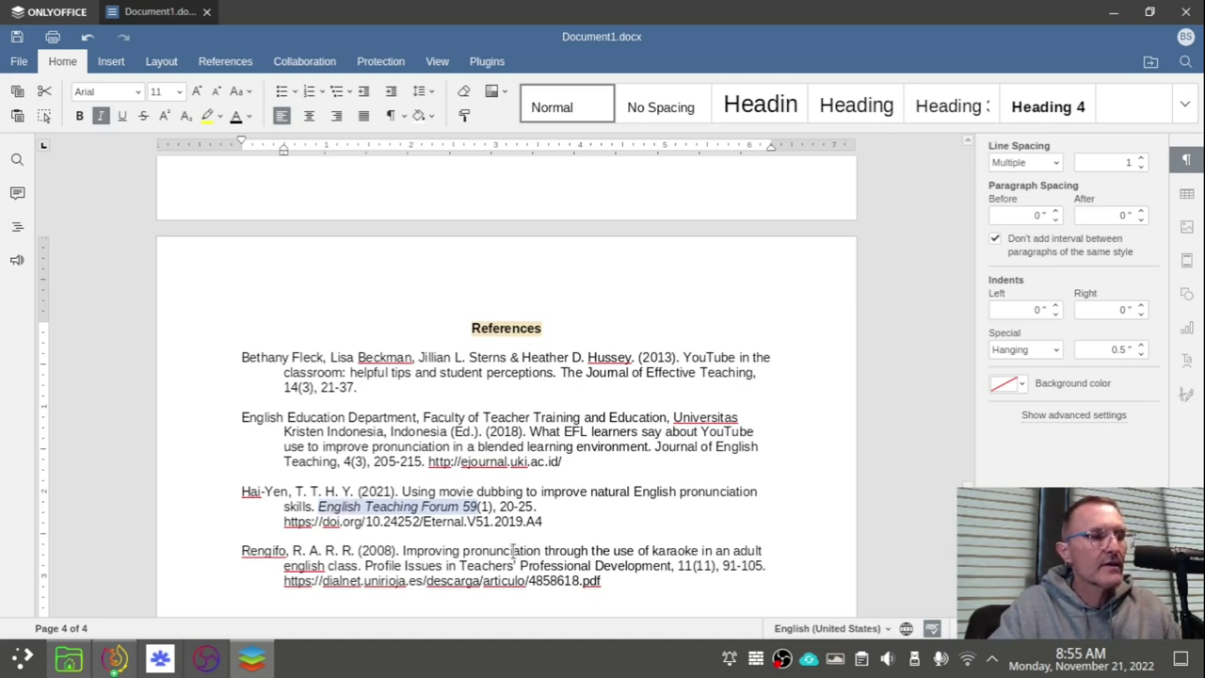
key(Right)
key(Right)
key(Right)
key(Right)
key(Left)
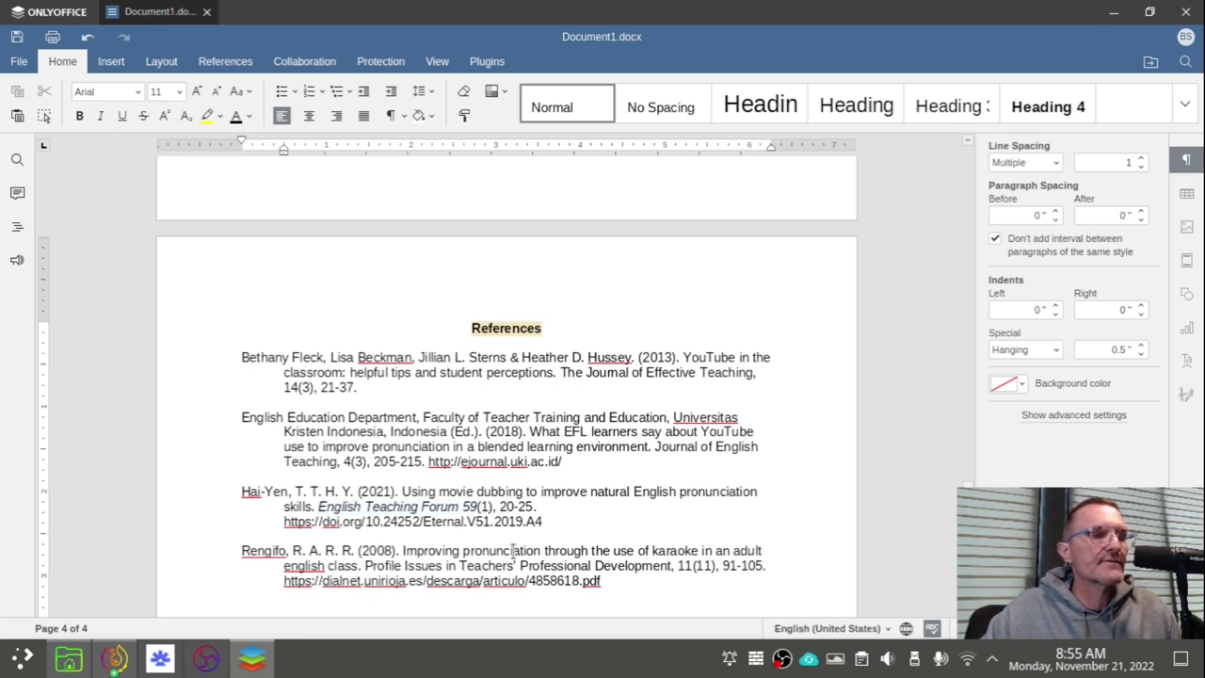
Step: Check the third reference entry's volume, issue and page range against the article's ERIC record in the browser, and return to ONLYOFFICE
key(Left)
key(Left)
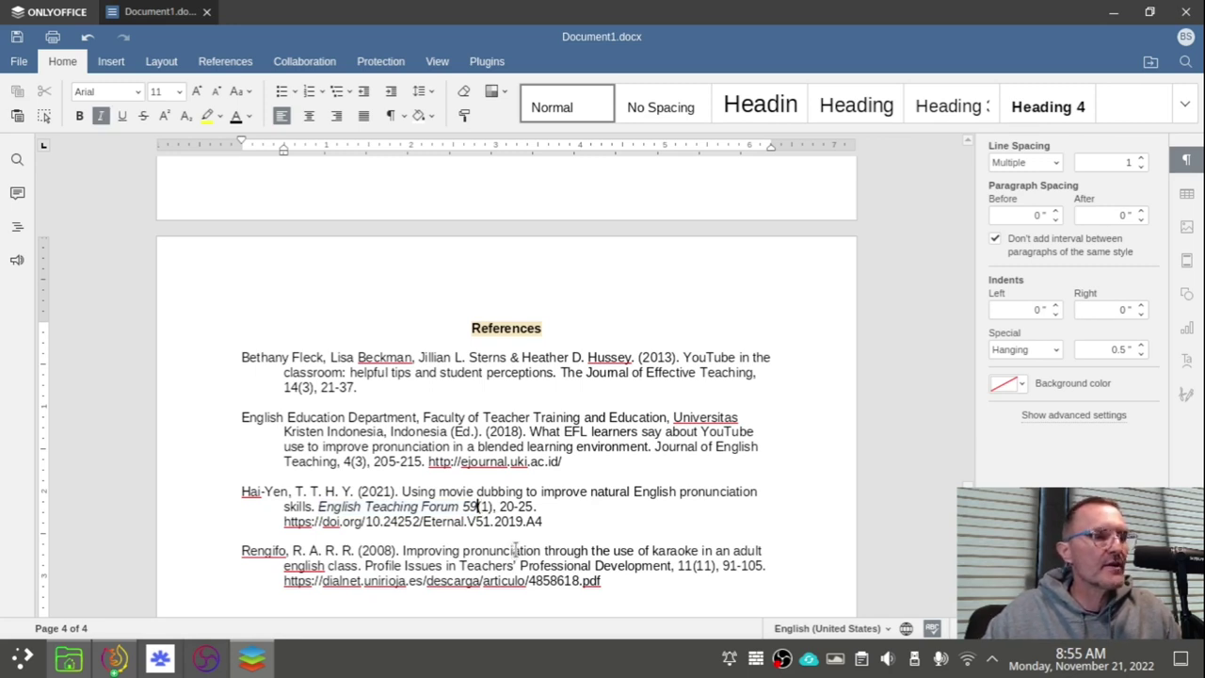
key(Right)
key(Right)
key(Left)
key(Left)
key(Left)
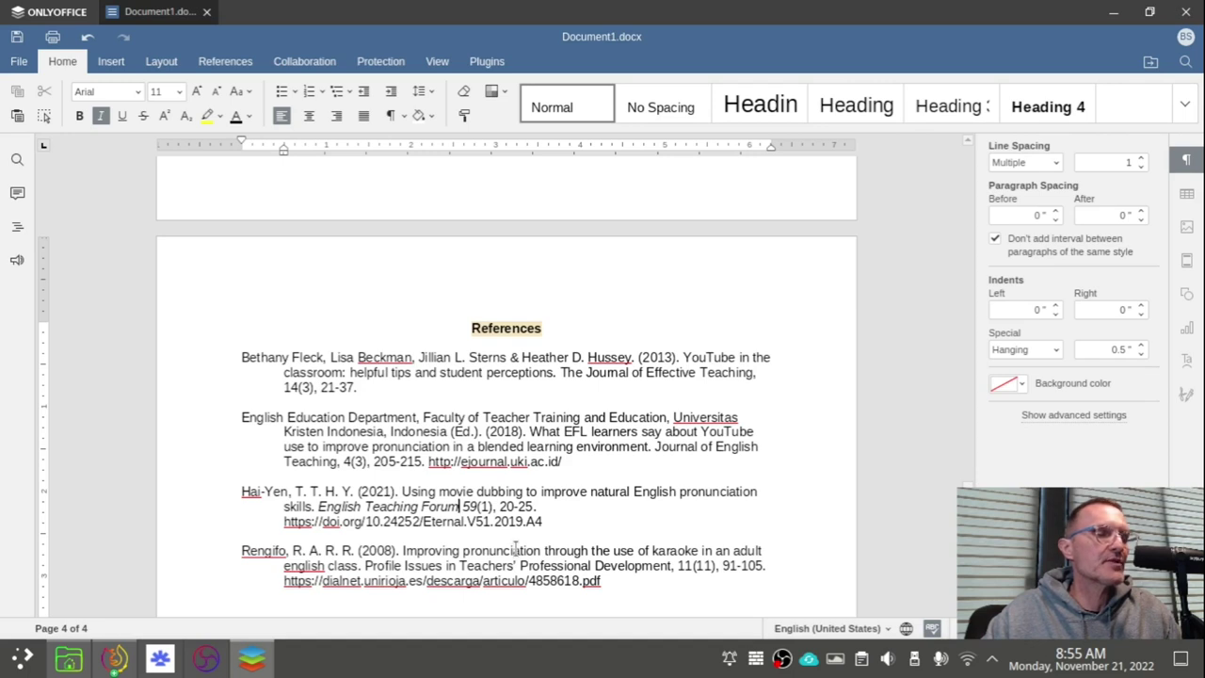
key(Right)
key(Right)
key(Right)
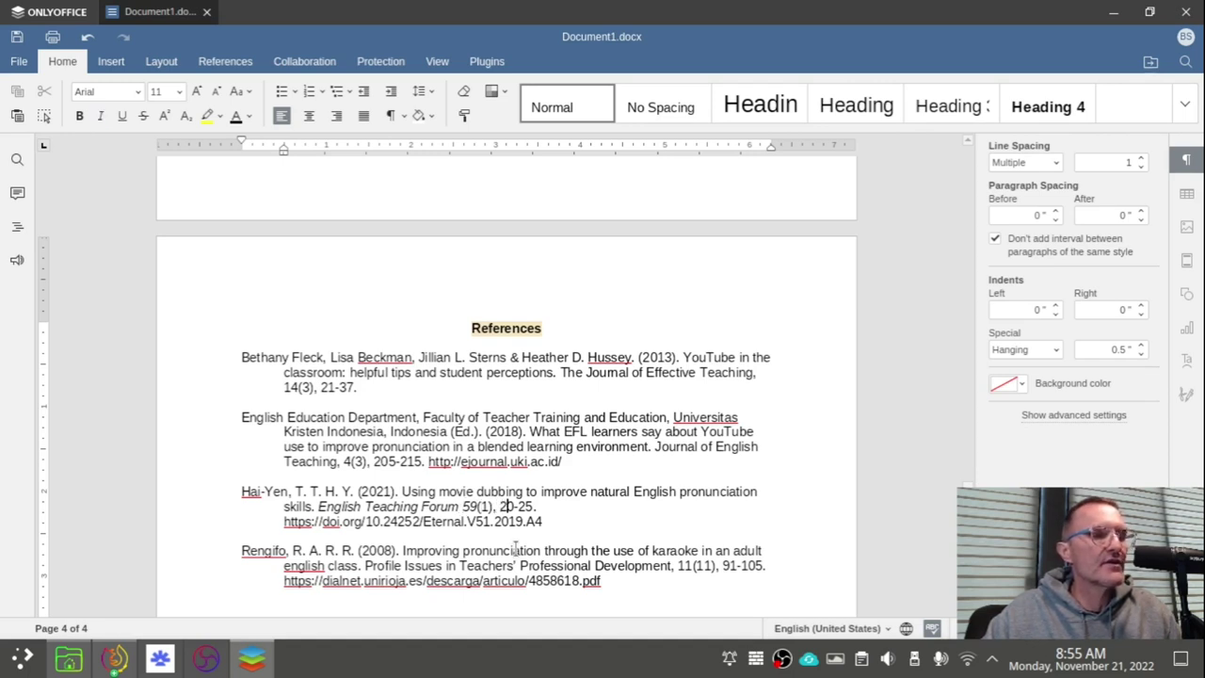
key(alt+Tab)
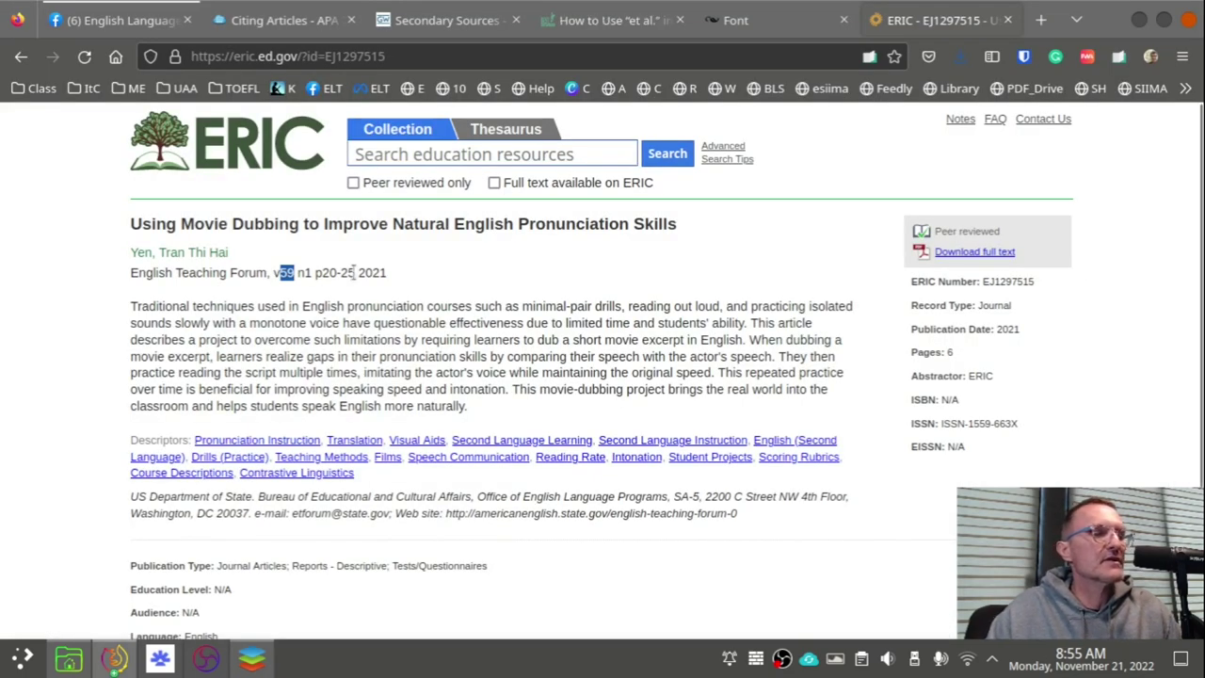
click(350, 269)
drag(354, 272, 322, 272)
key(alt+Tab)
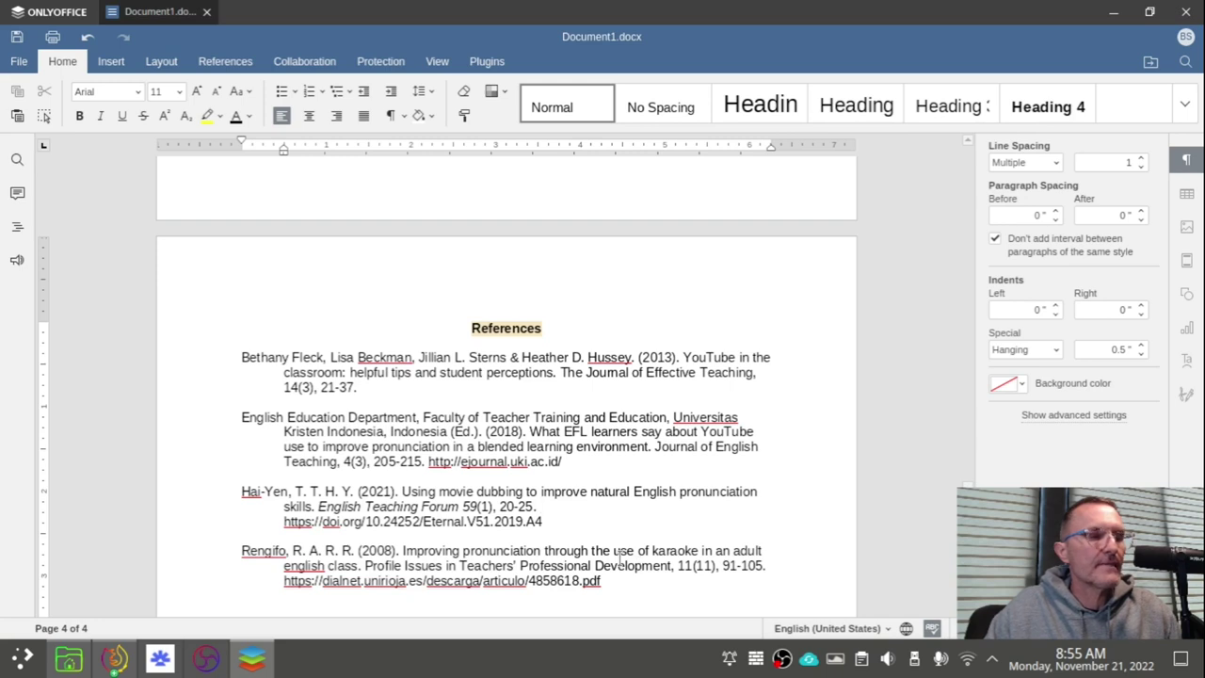
Step: Turn the DOI address at the end of the third reference entry into a hyperlink
key(BackSpace)
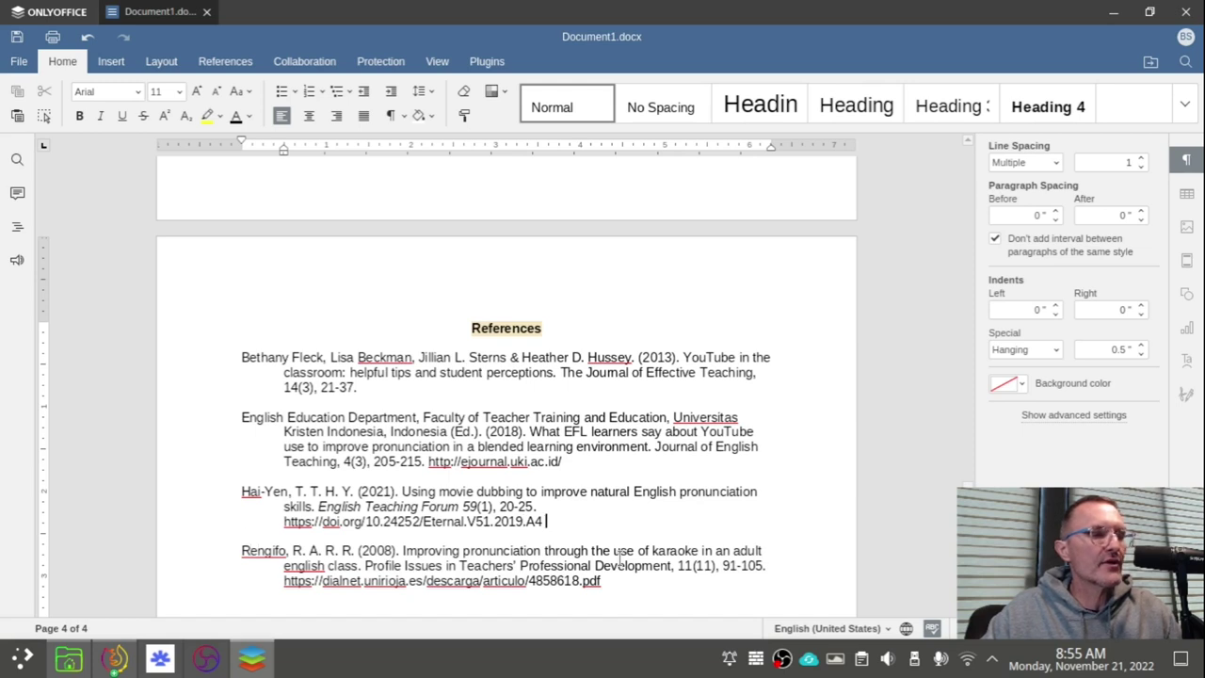
key(shift+End)
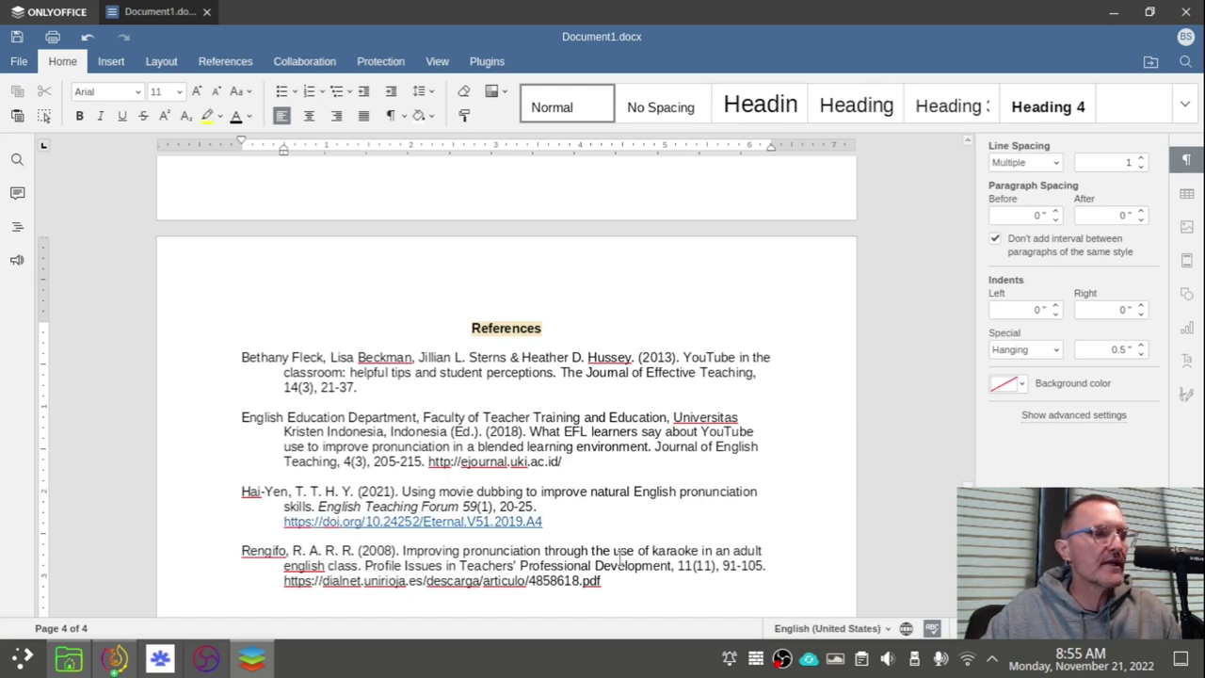
key(End)
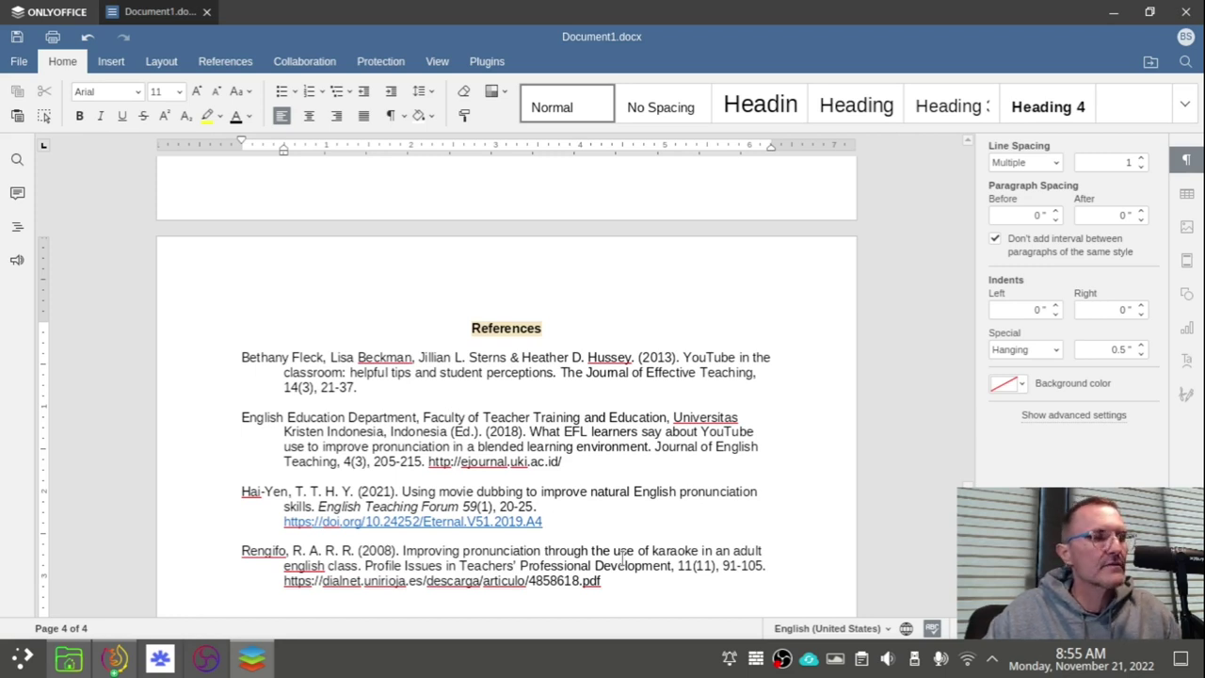
key(Up)
key(Up)
key(Page_Up)
key(Page_Up)
key(Page_Up)
key(Page_Up)
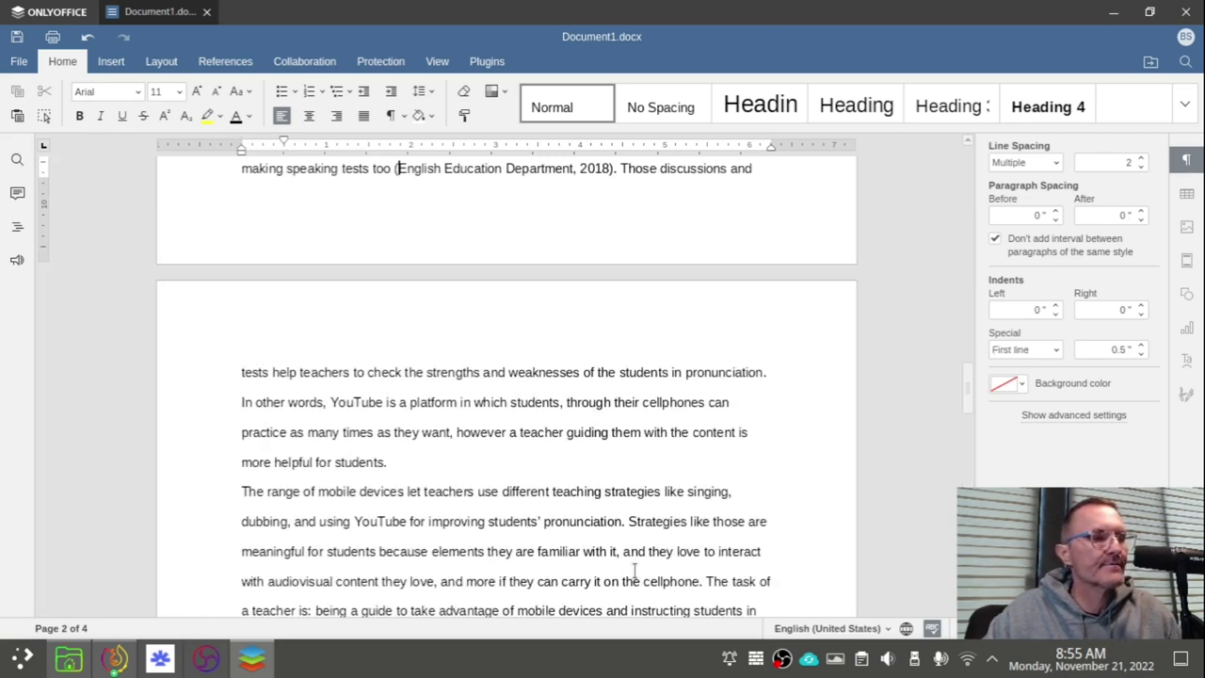
Step: Review the author, year and article title in the third entry on the References page
scroll(417, 574, down, 10)
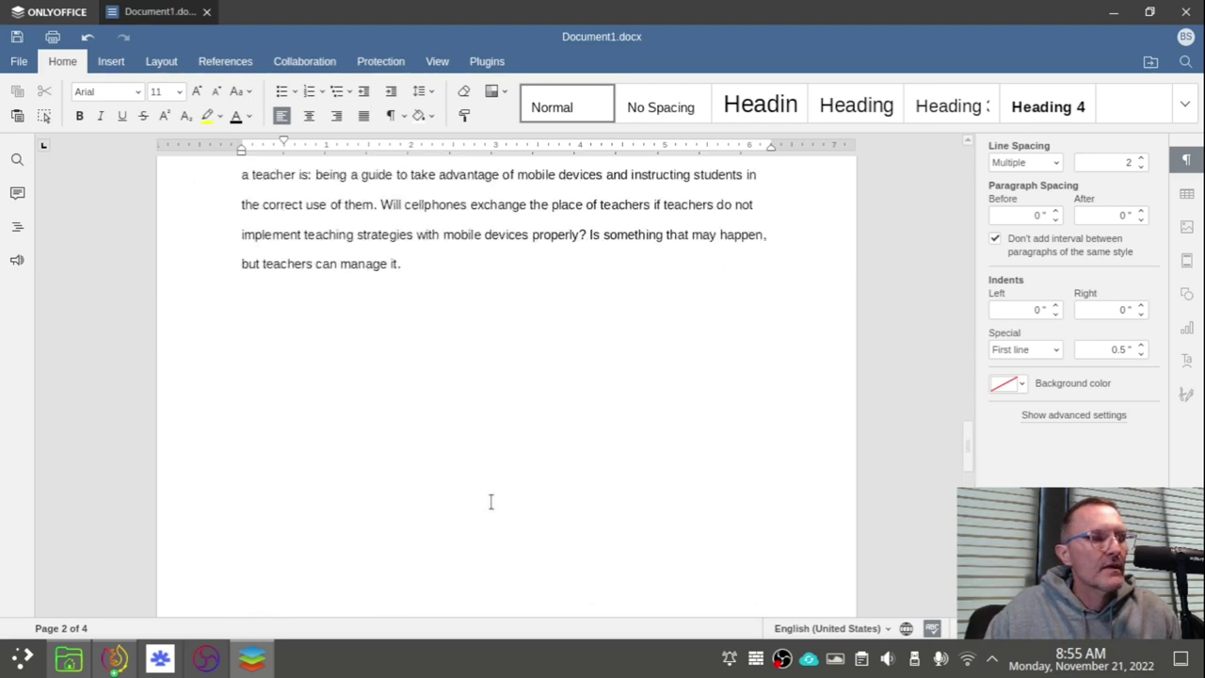
scroll(492, 496, down, 5)
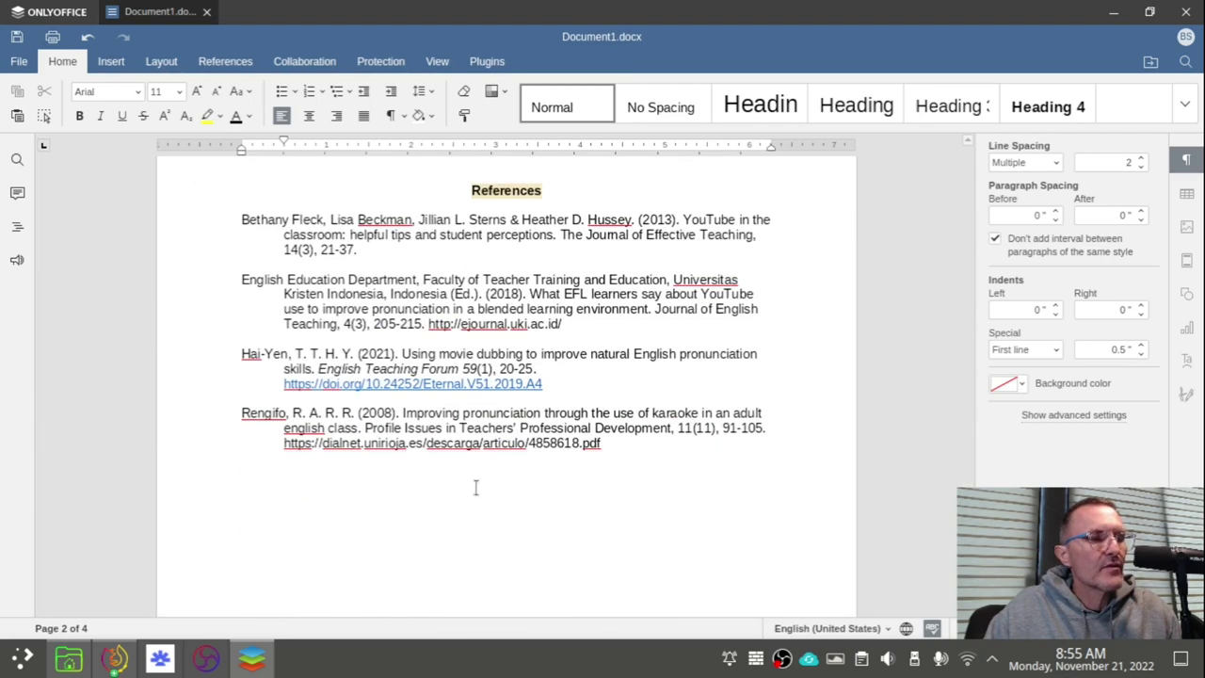
click(243, 353)
drag(251, 347, 394, 346)
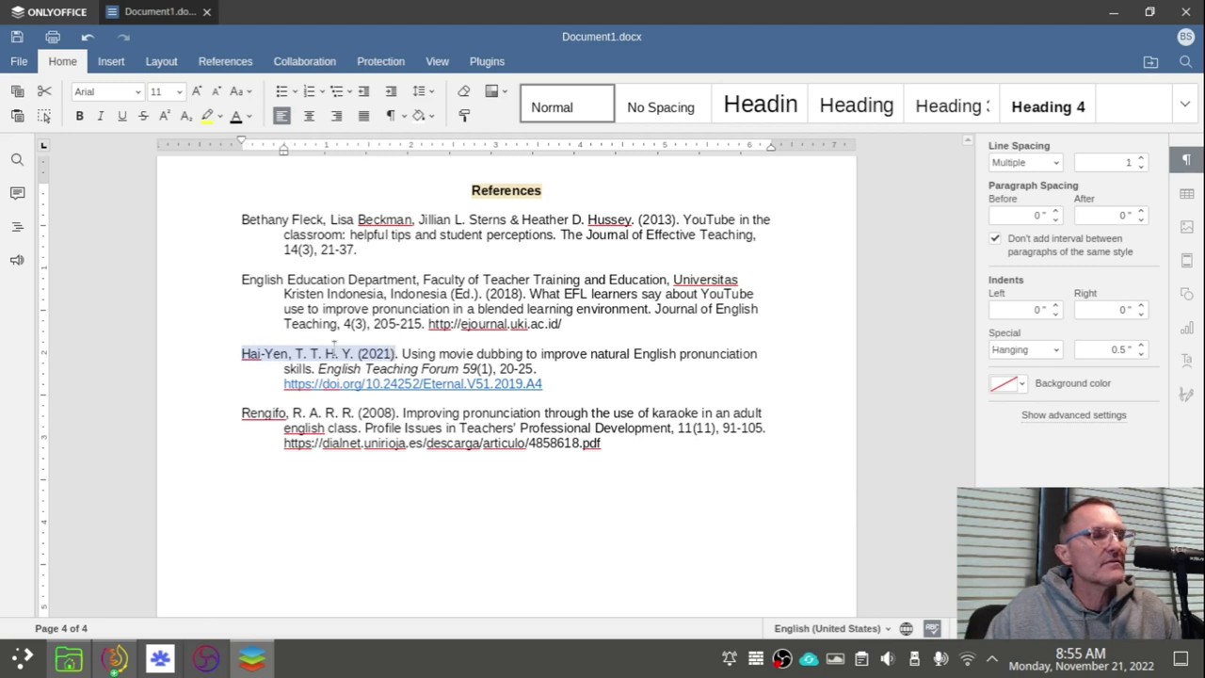
drag(393, 351, 397, 346)
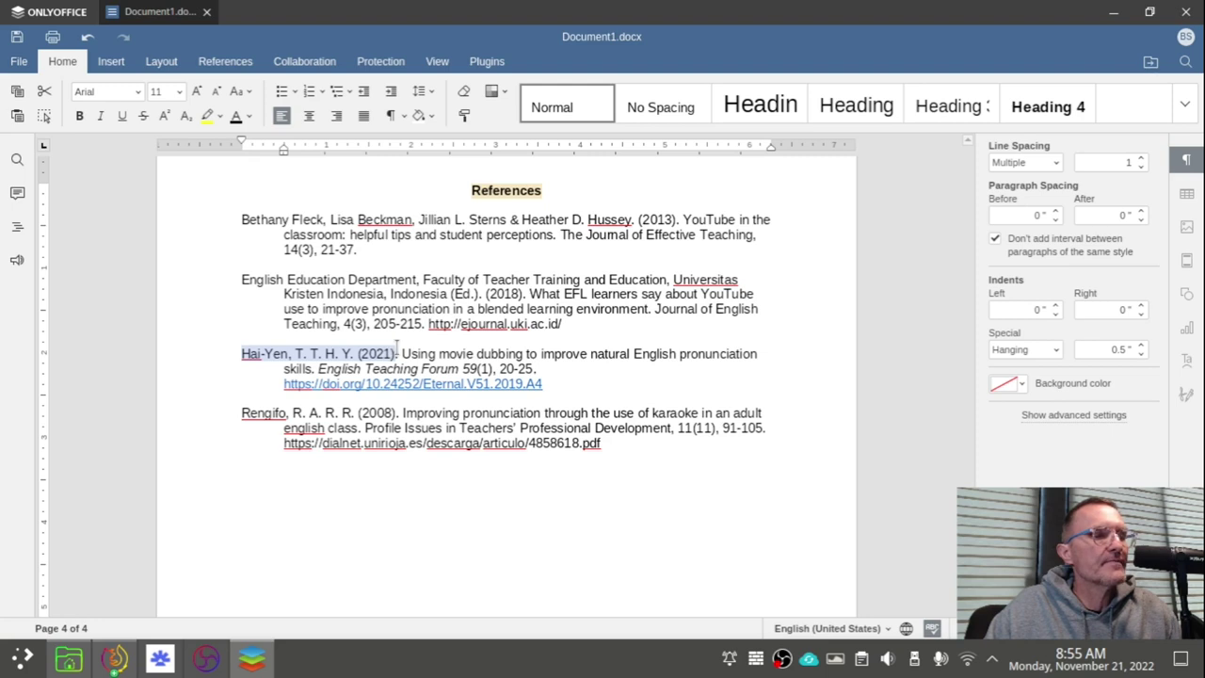
click(407, 356)
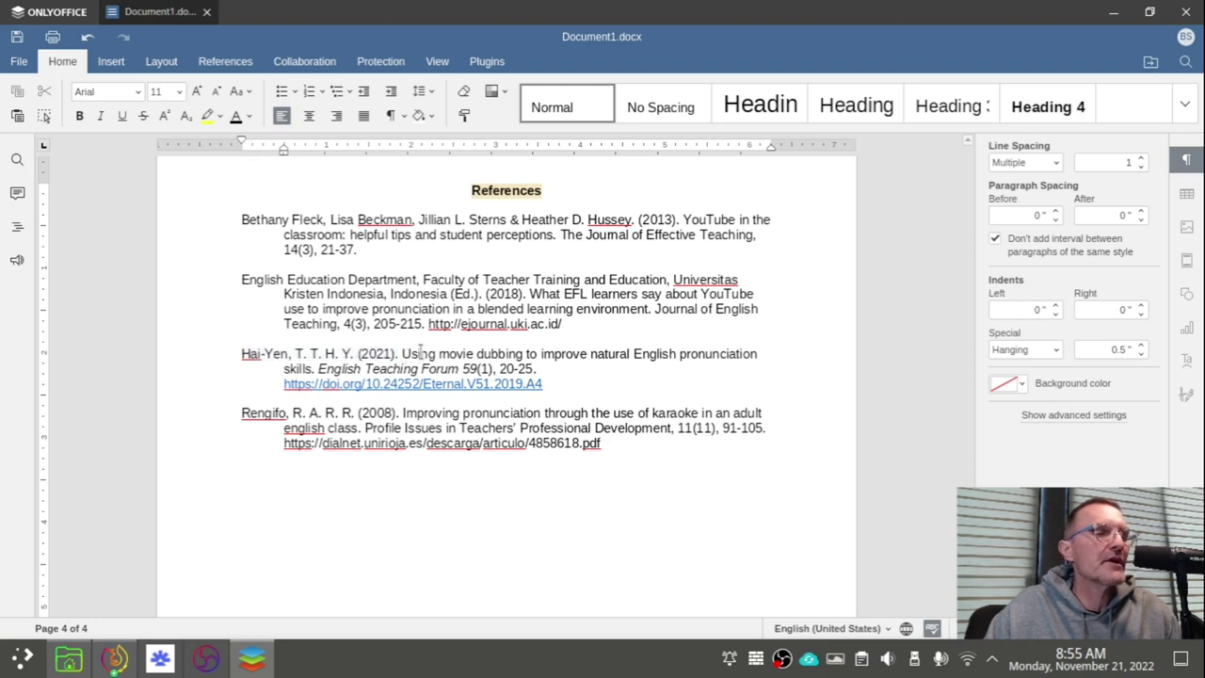
drag(393, 356, 311, 368)
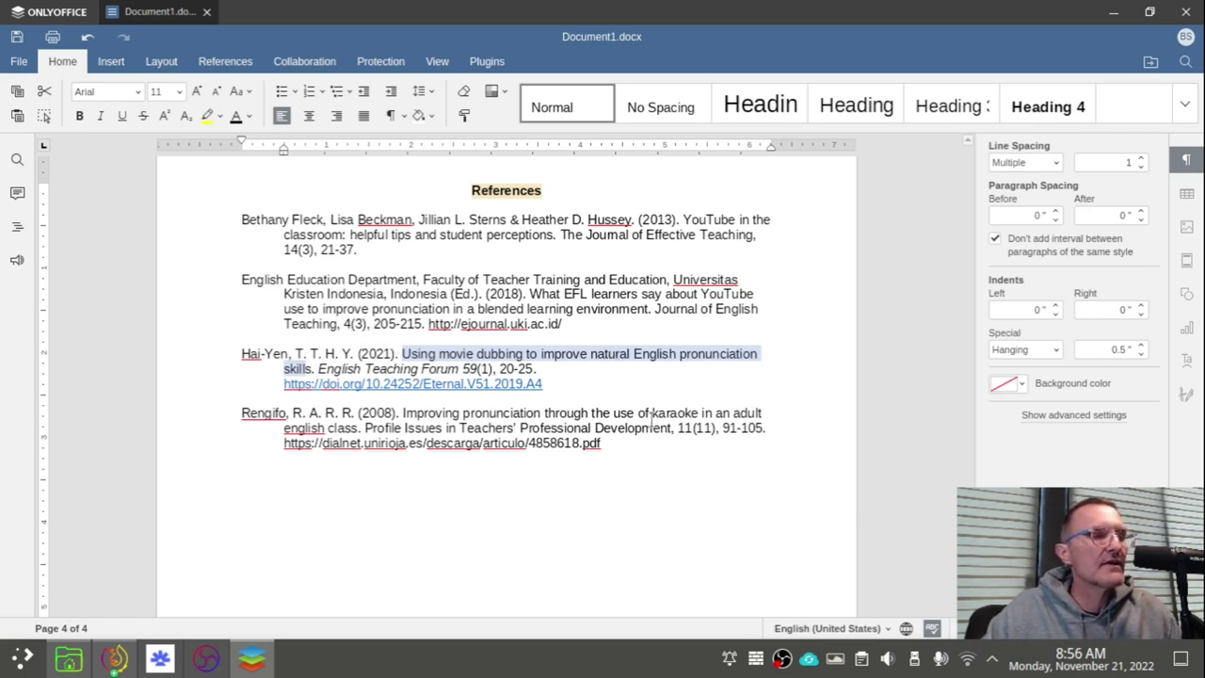
click(757, 353)
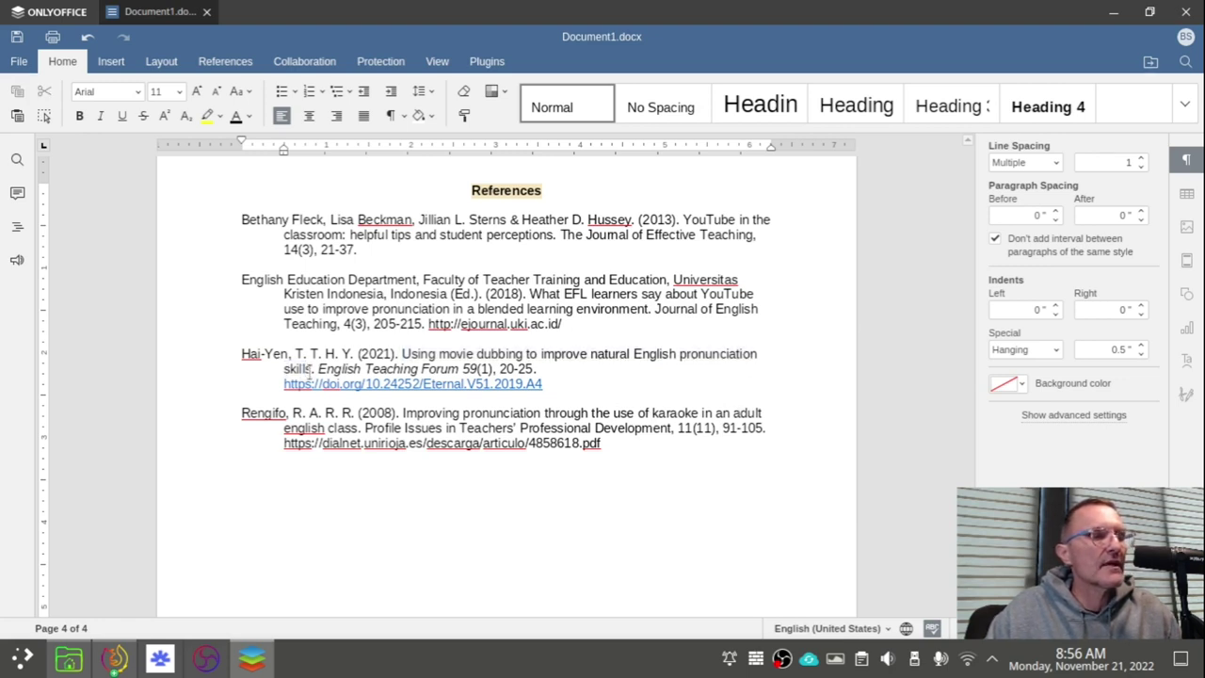
Step: Try replacing the period after the article title in the third reference entry with a colon
click(312, 369)
key(BackSpace)
text(:)
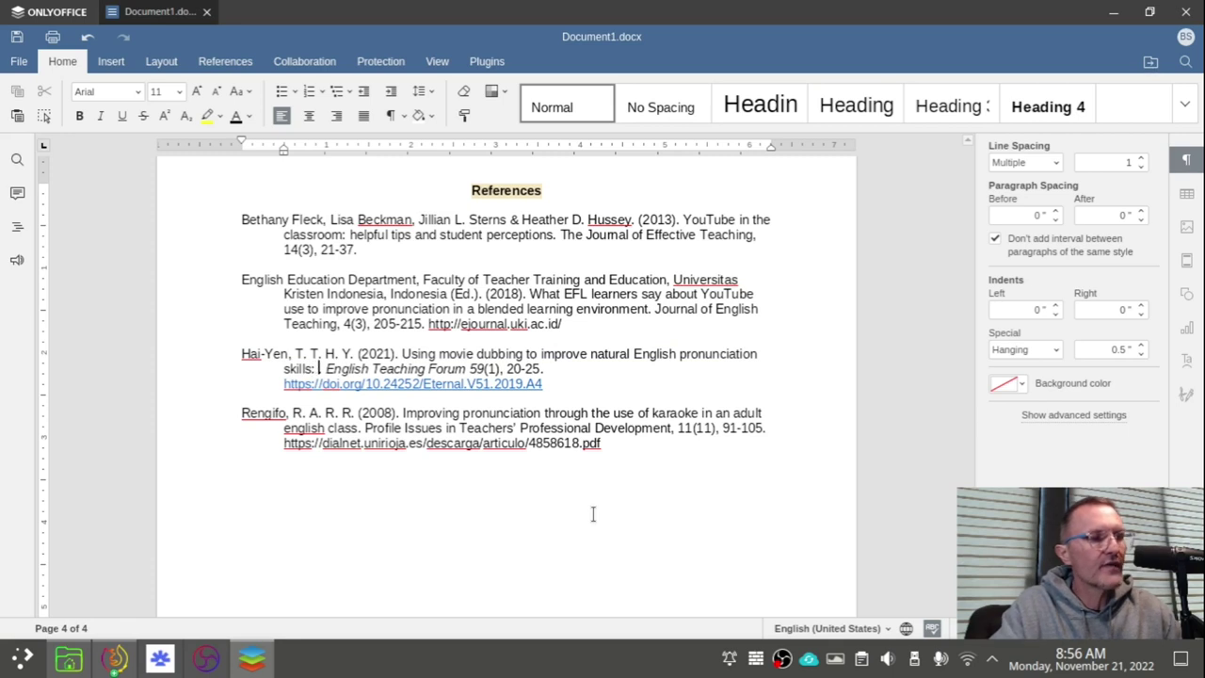
key(ctrl+z)
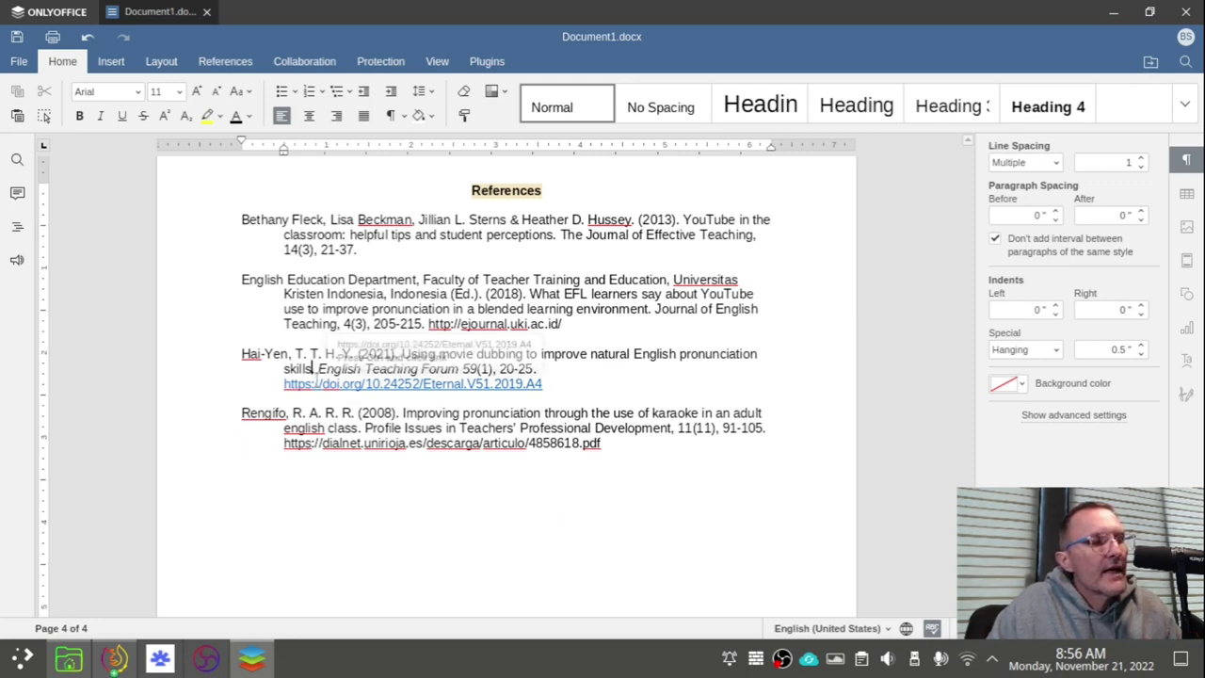
key(Delete)
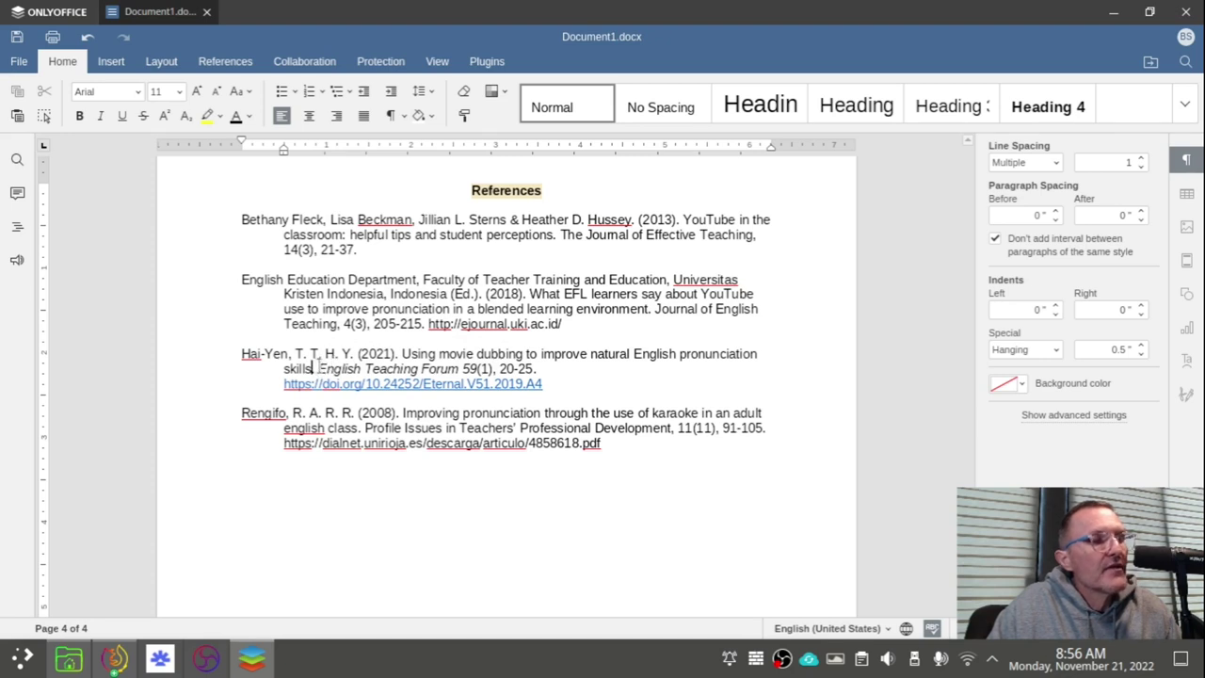
Step: Review the journal title, volume, page range and DOI link of the third reference entry
drag(319, 368, 479, 370)
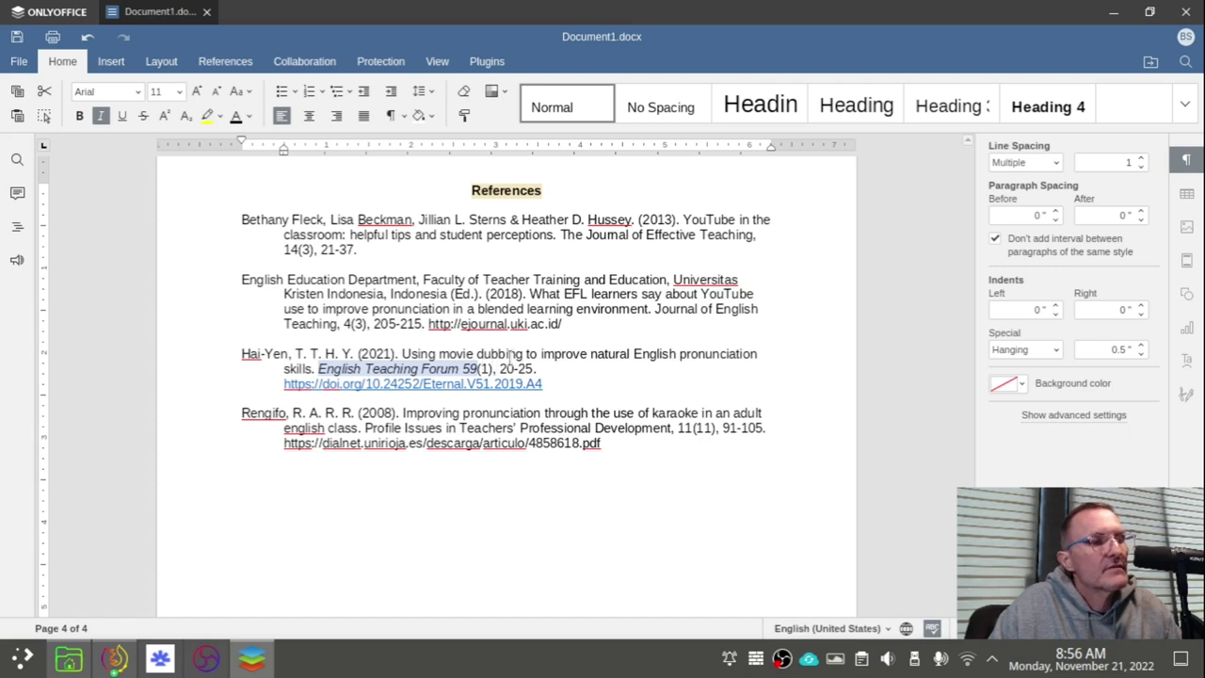
drag(500, 368, 539, 369)
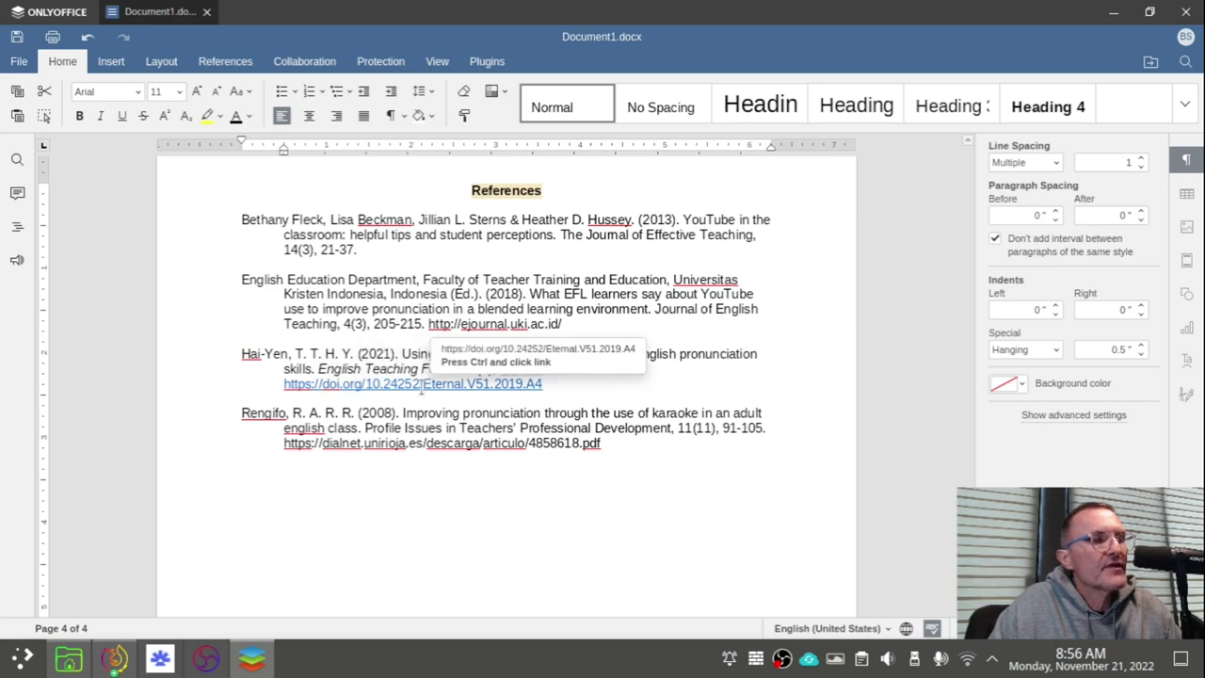
key(shift+Down)
click(322, 386)
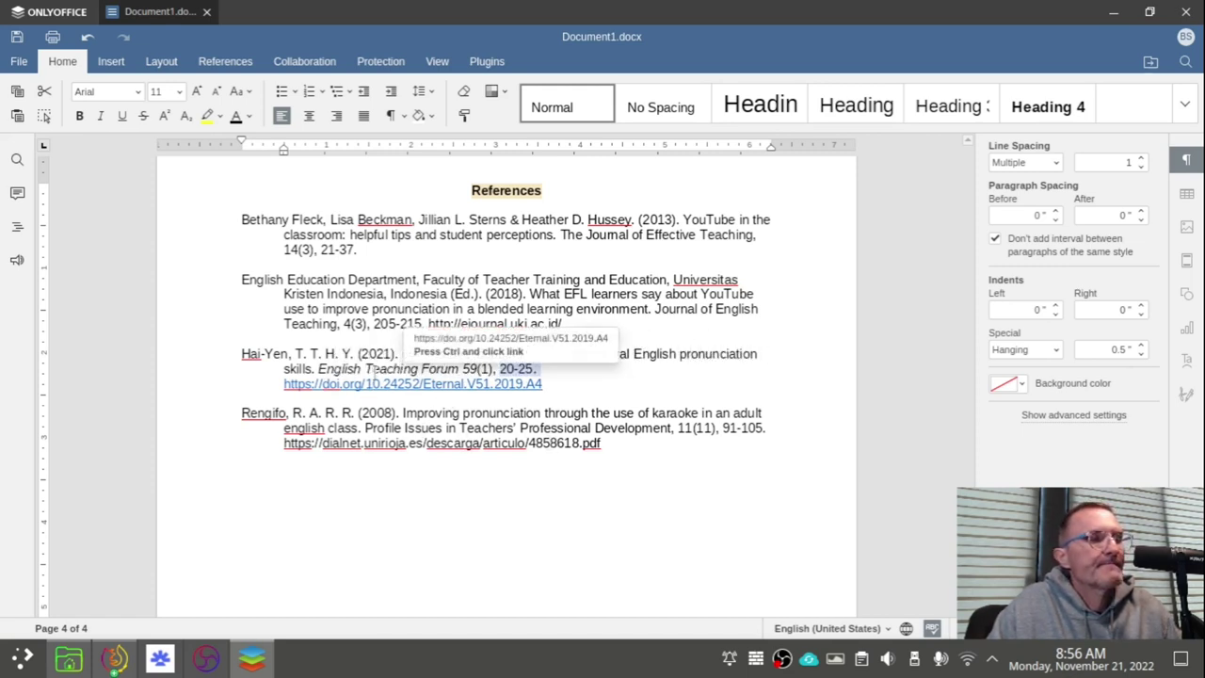
drag(241, 354, 585, 389)
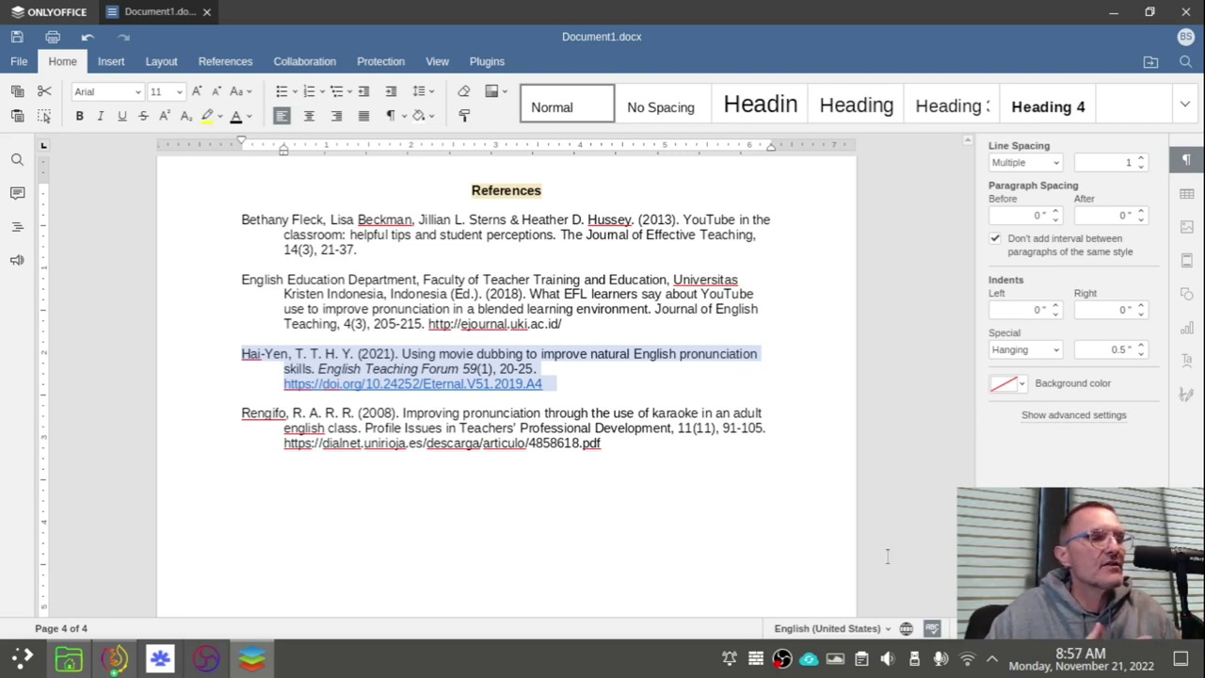
Step: Switch to the browser, examine the APA 7 guide's journal article examples with and without a DOI, and return to the References page in ONLYOFFICE
key(alt+Tab)
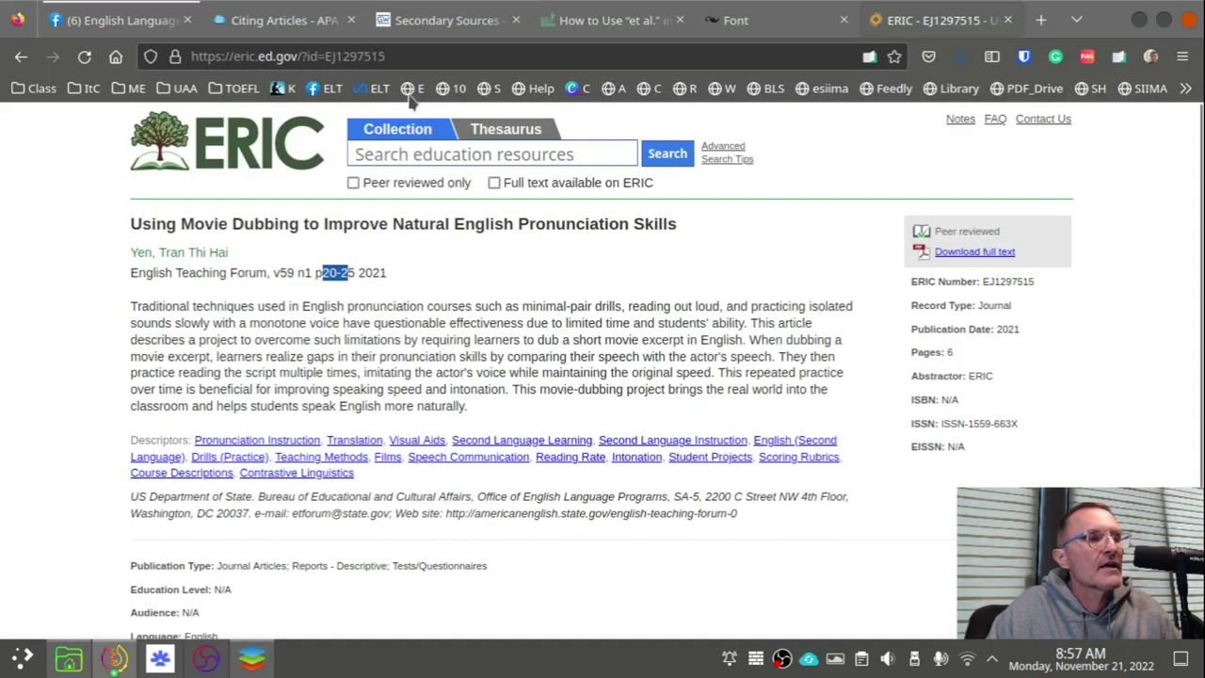
click(323, 24)
scroll(678, 358, down, 1)
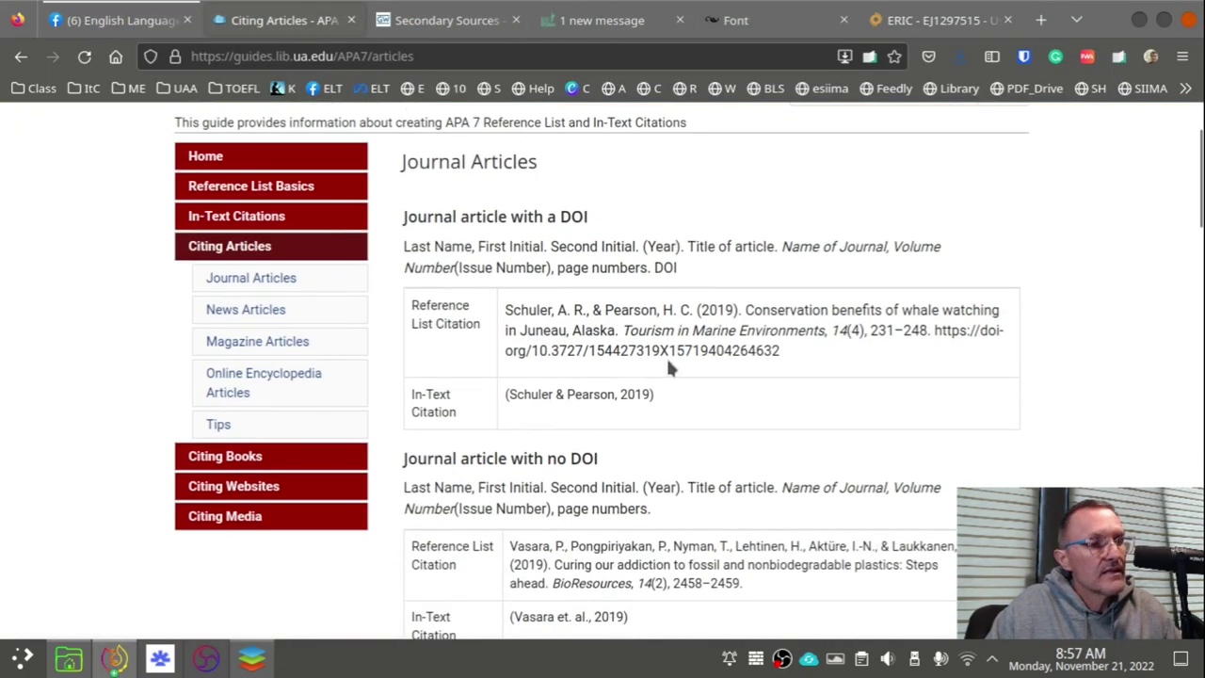
scroll(668, 363, down, 2)
scroll(701, 342, up, 3)
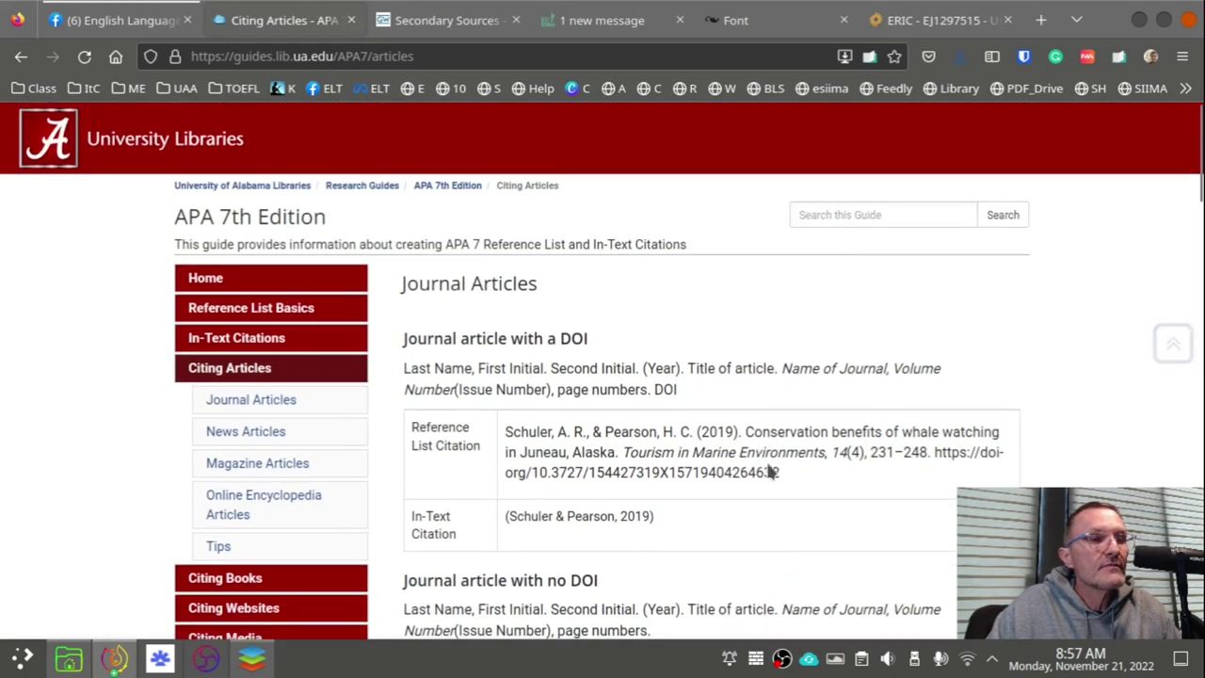
drag(782, 473, 463, 423)
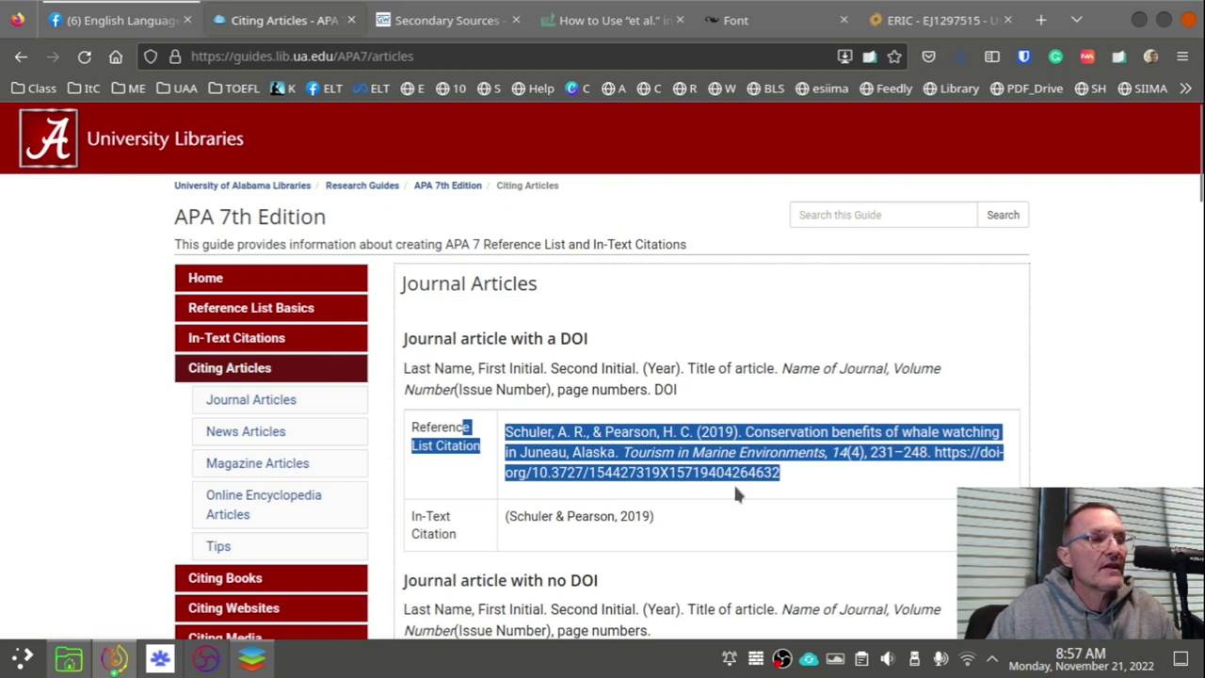
scroll(739, 482, down, 3)
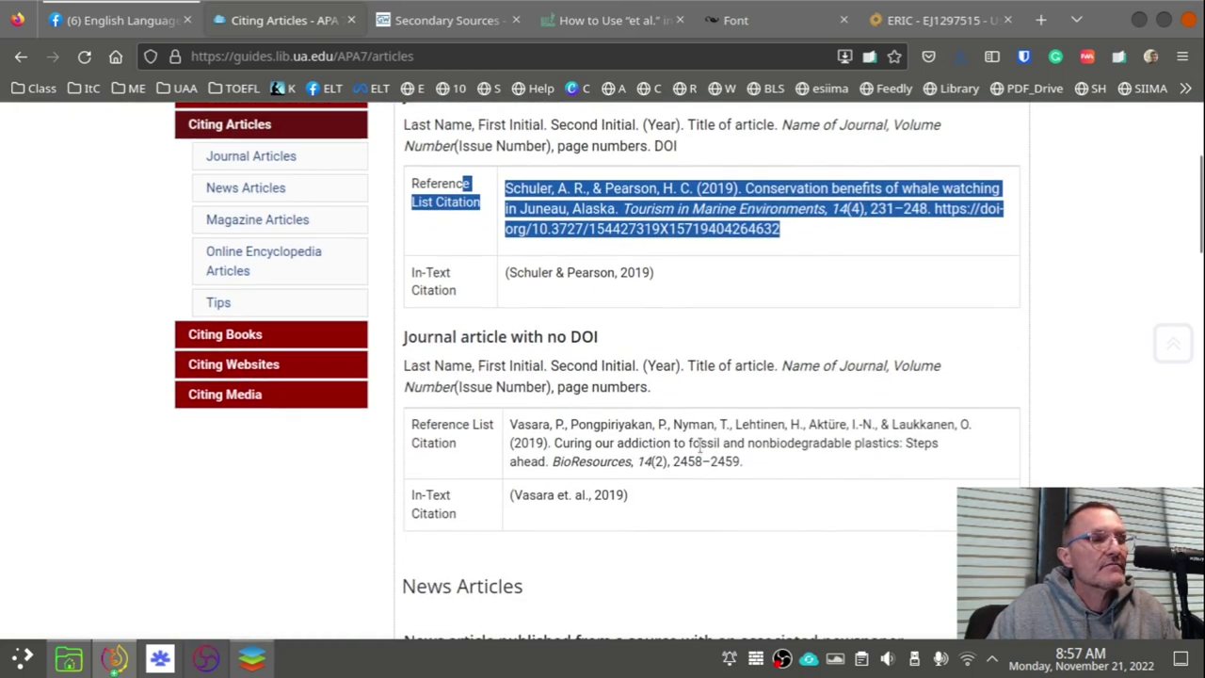
drag(657, 273, 497, 273)
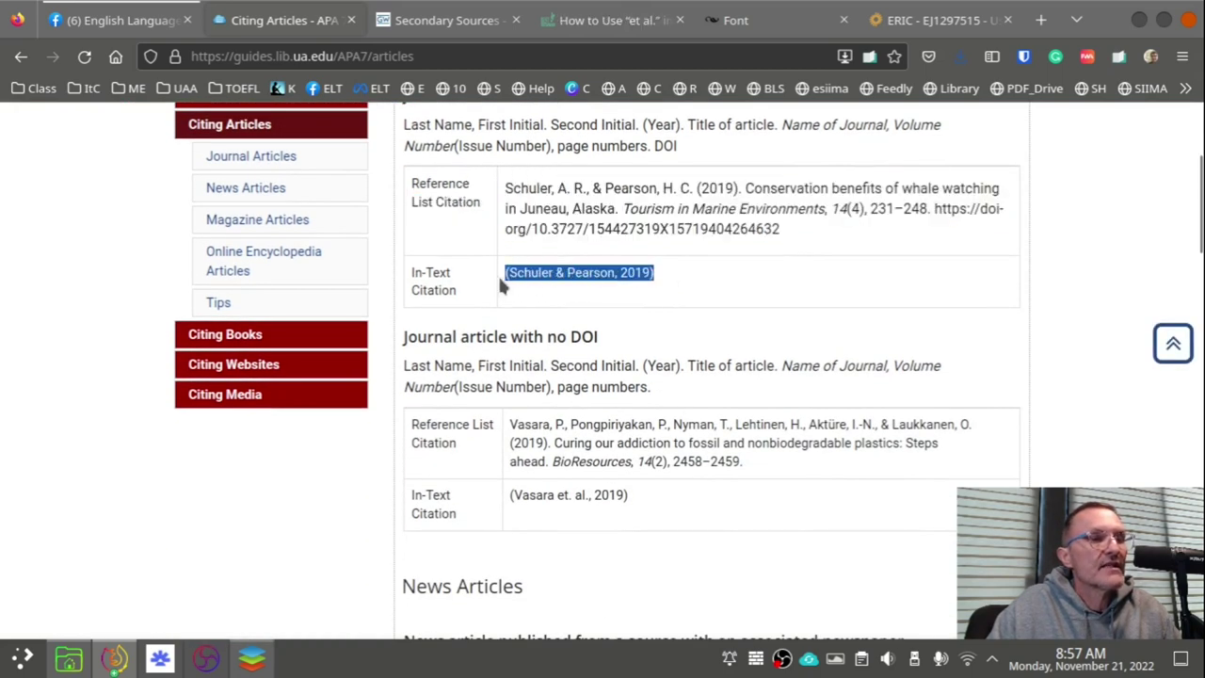
scroll(750, 473, up, 3)
drag(800, 470, 497, 430)
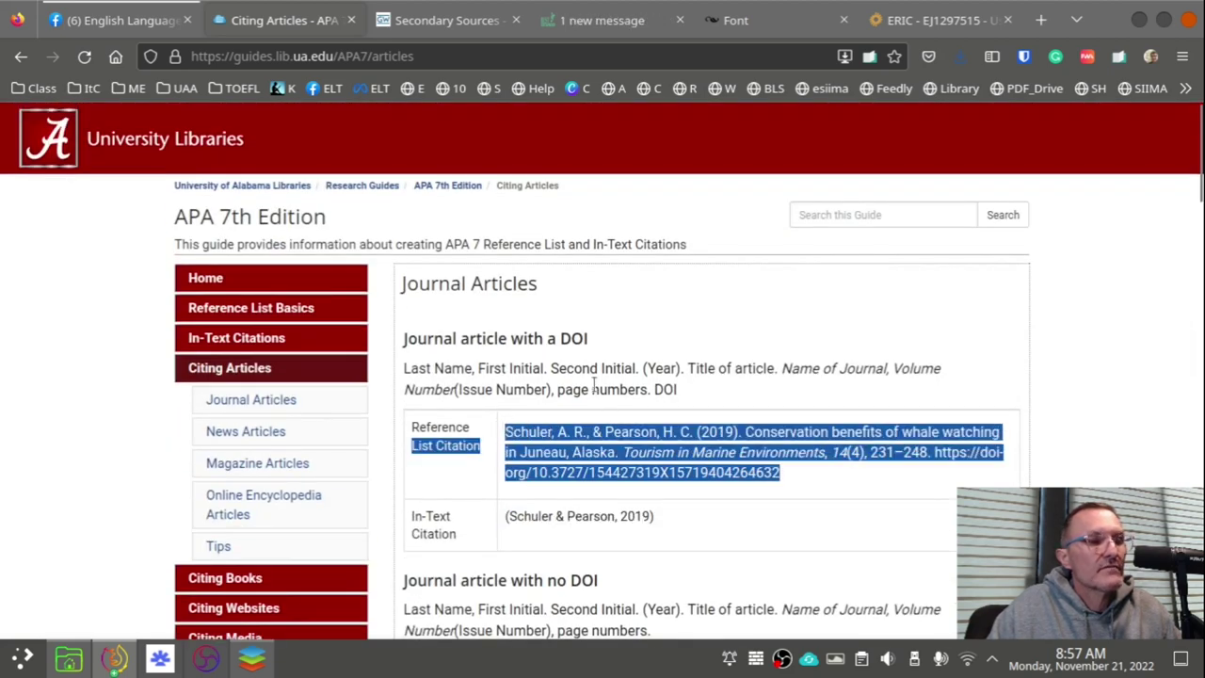
scroll(593, 386, down, 3)
scroll(569, 157, up, 3)
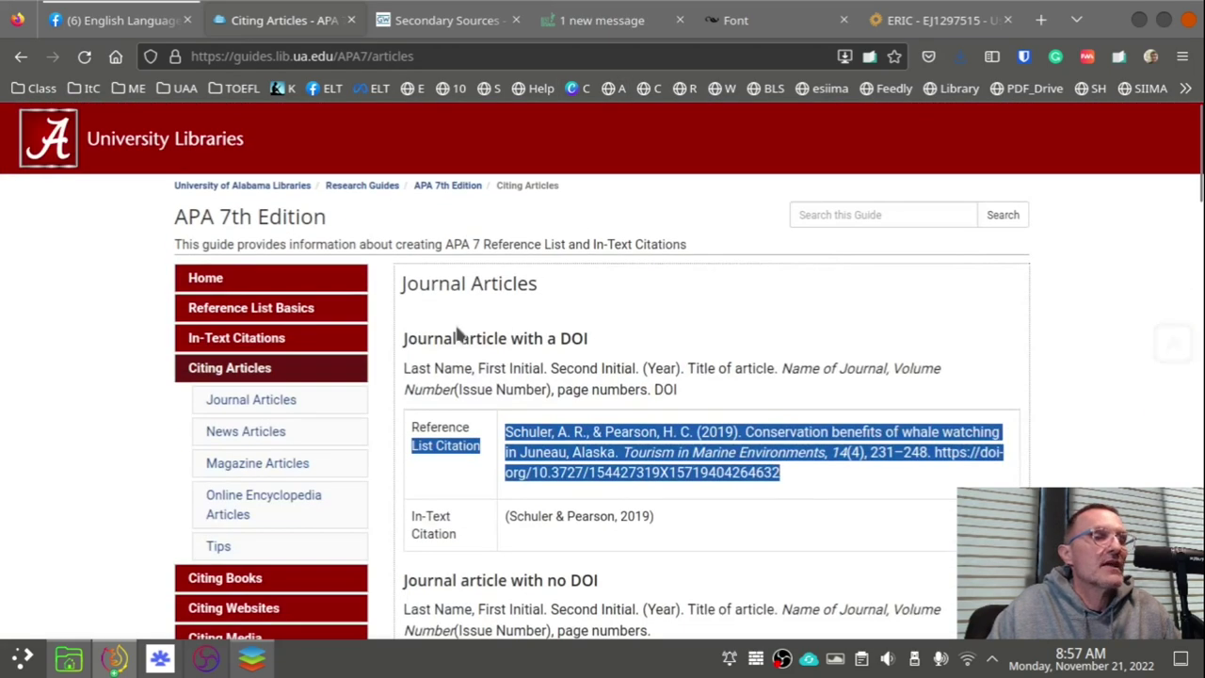
scroll(563, 338, down, 4)
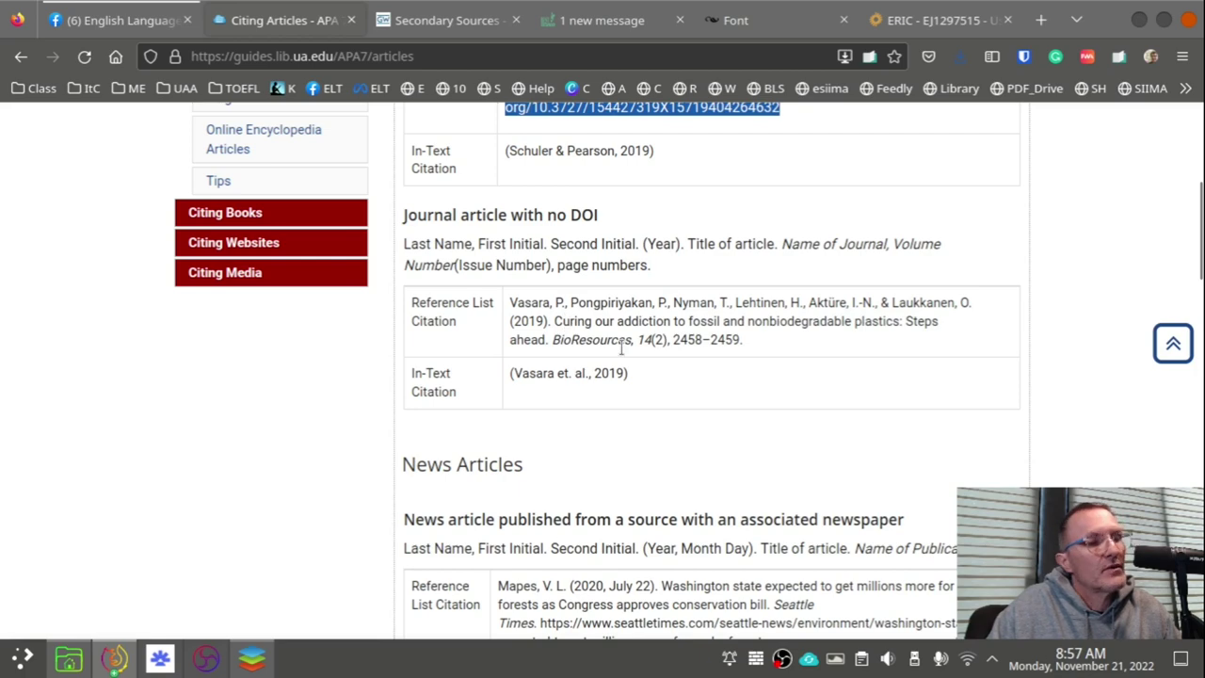
scroll(741, 399, up, 2)
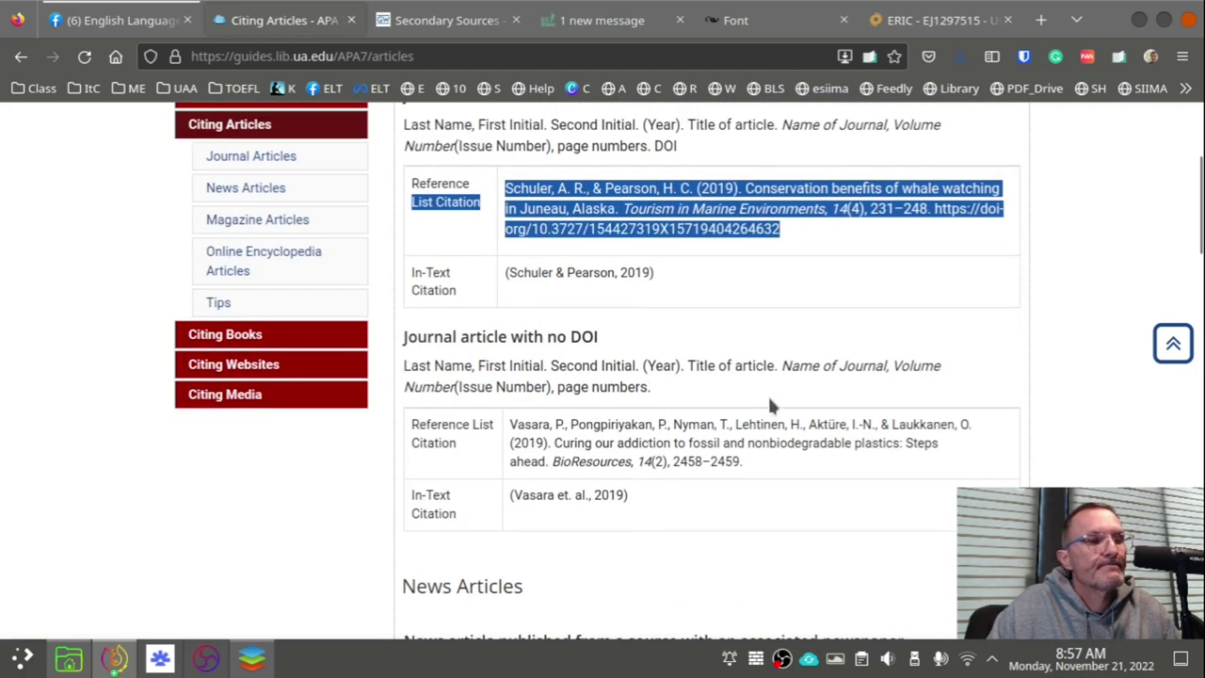
key(alt+Tab)
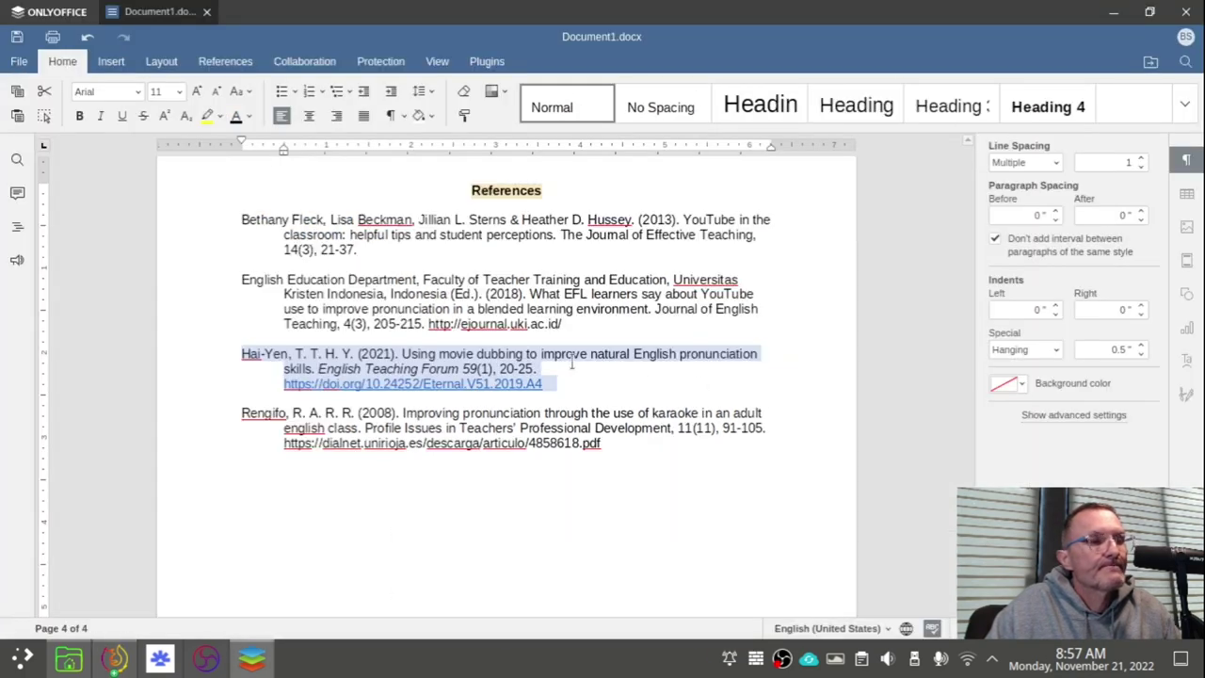
scroll(571, 363, up, 1)
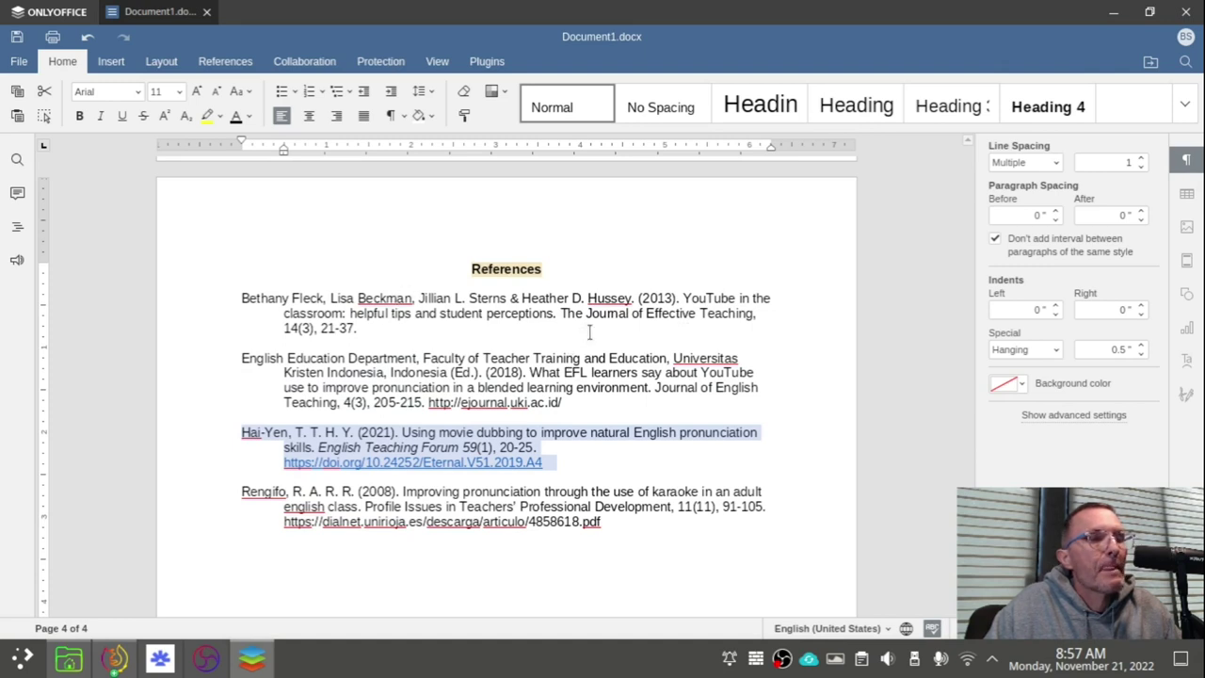
Step: Review the journal title, article title and the lowercase word after the colon in the first entry on the References page
drag(565, 315, 298, 328)
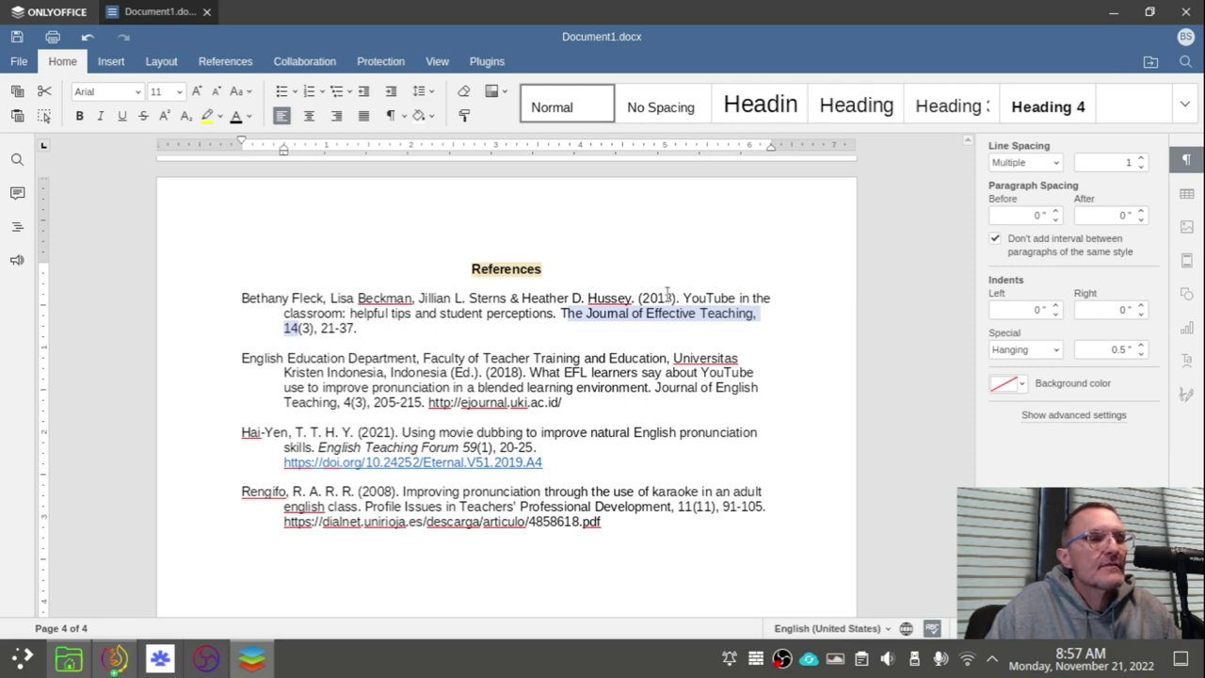
drag(683, 298, 520, 313)
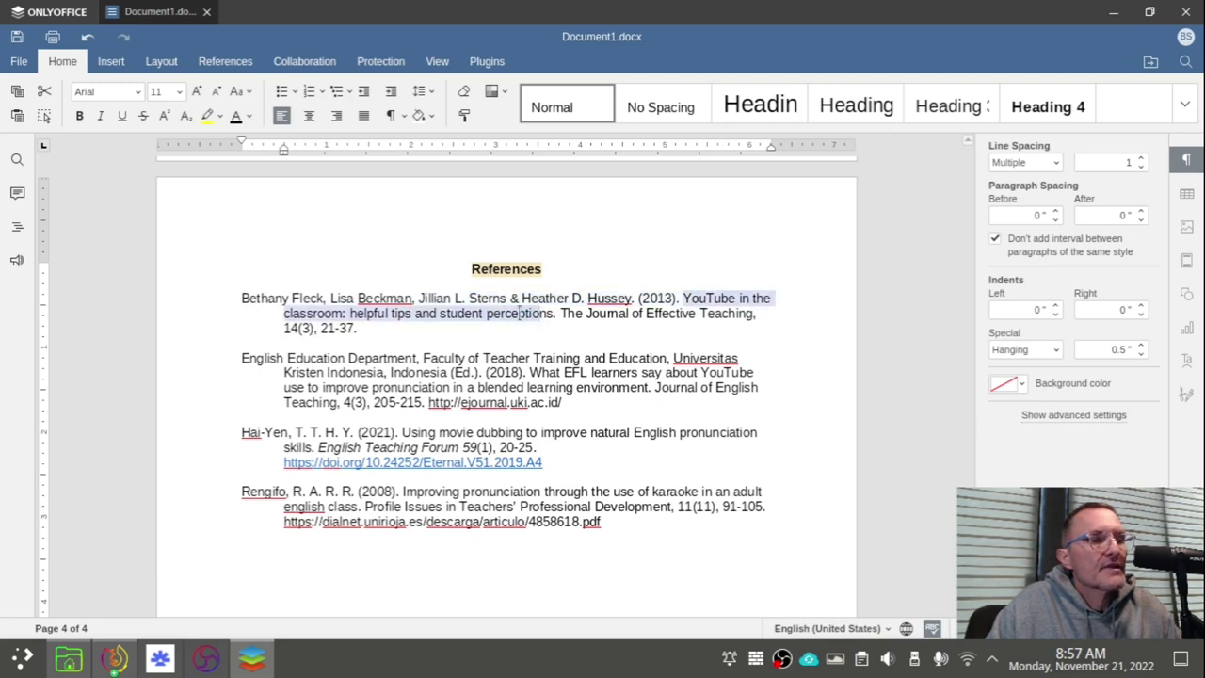
double_click(366, 317)
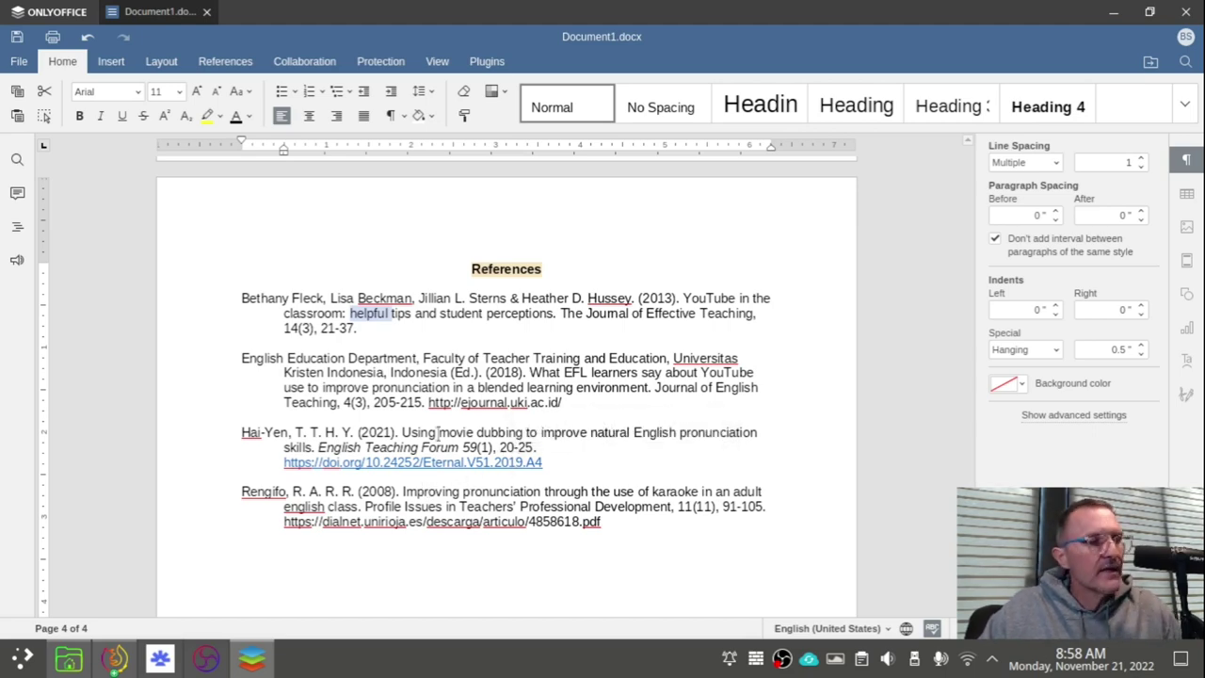
Step: Switch to the academic writing notes, look over the Links section, and return to the document in ONLYOFFICE
click(159, 658)
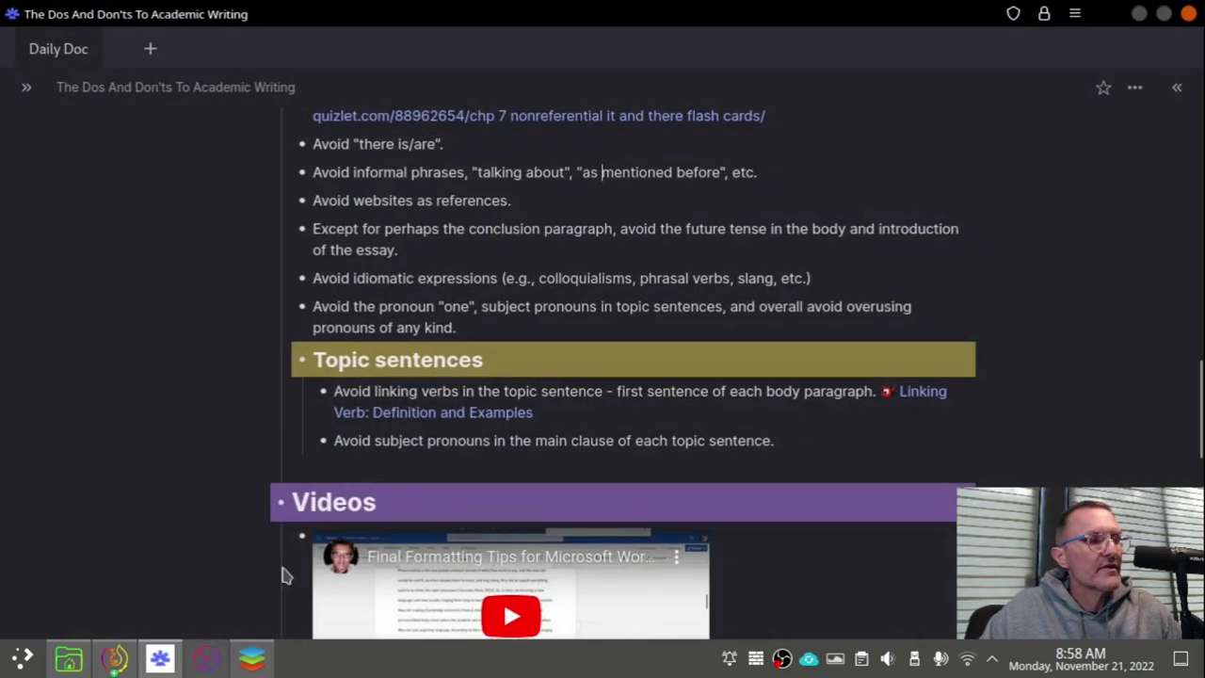
scroll(433, 411, up, 5)
scroll(435, 404, down, 20)
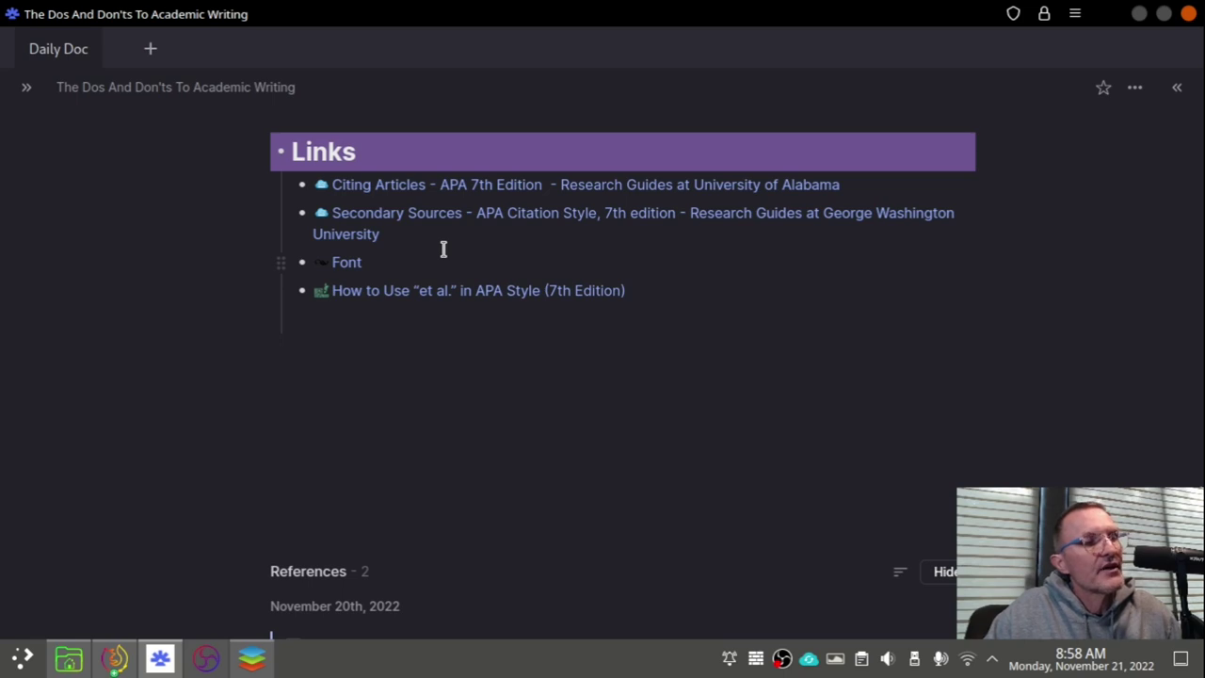
key(alt+Tab)
scroll(448, 349, up, 5)
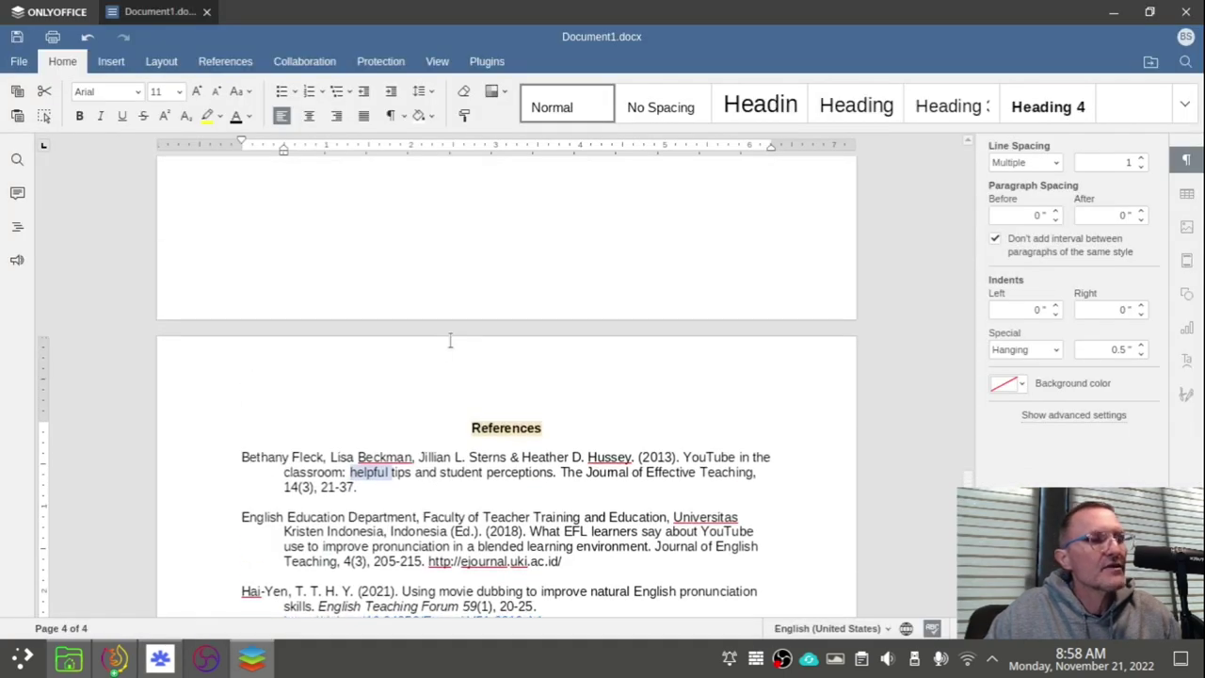
key(alt+Tab)
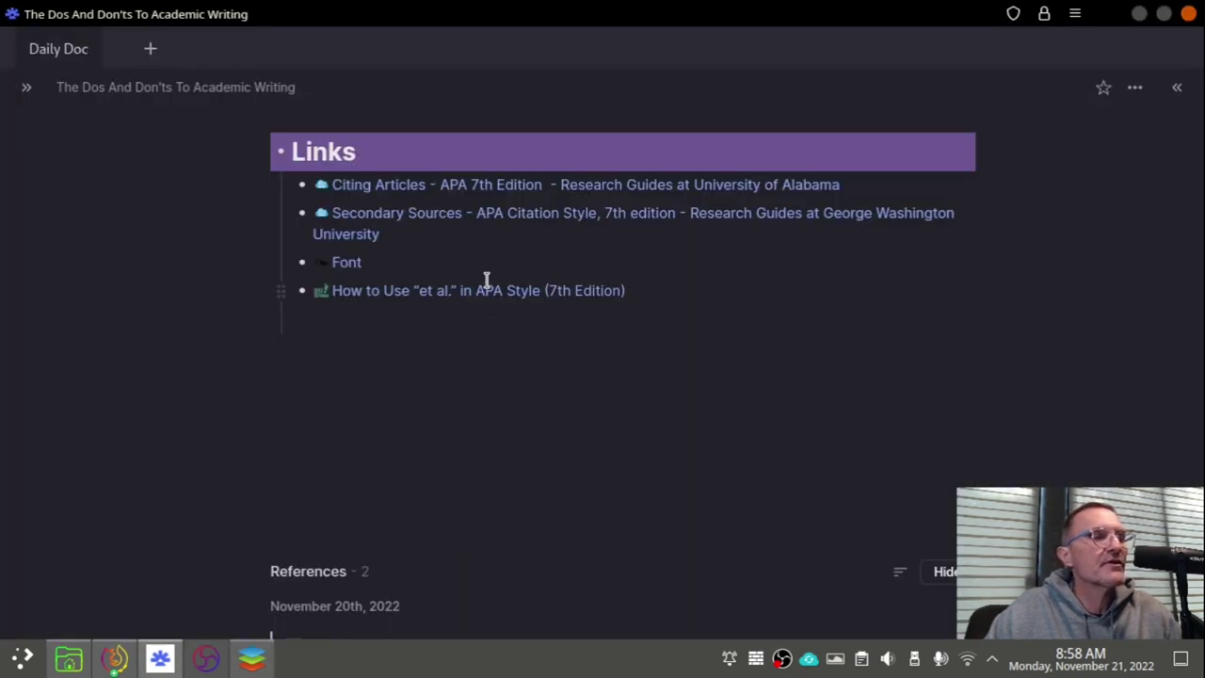
key(alt+Tab)
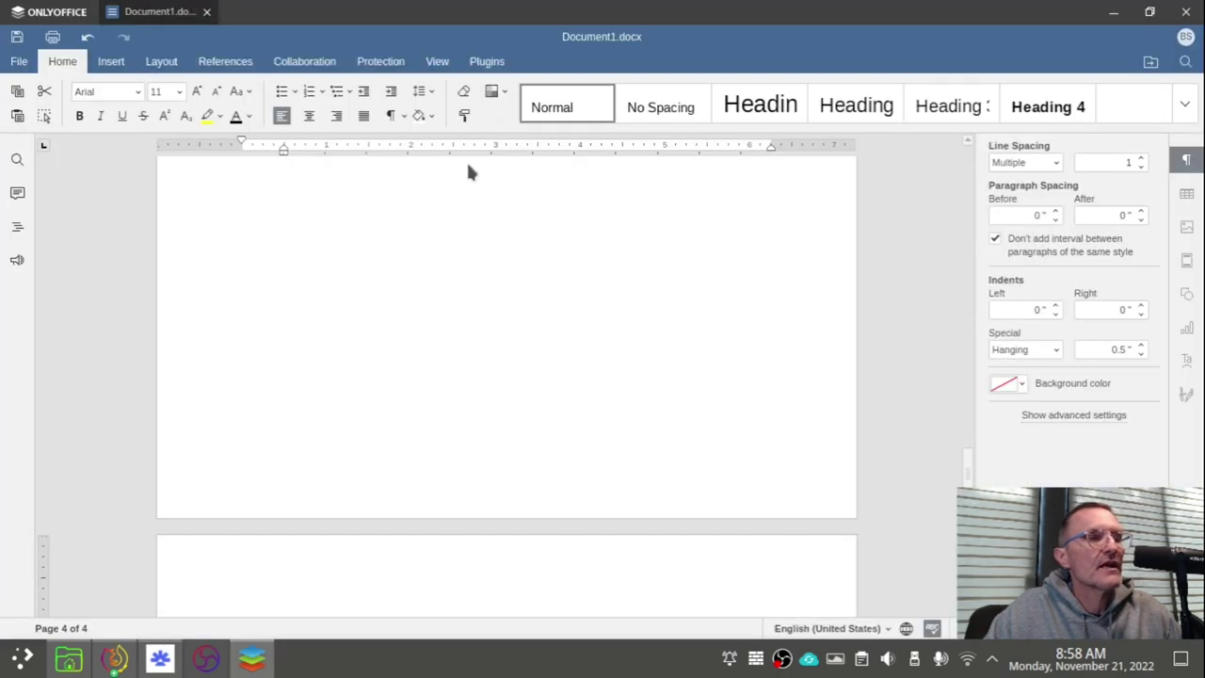
Step: Switch to the browser and examine the secondary sources guide's example of an in-text paraphrase citation and its reference entry
click(115, 658)
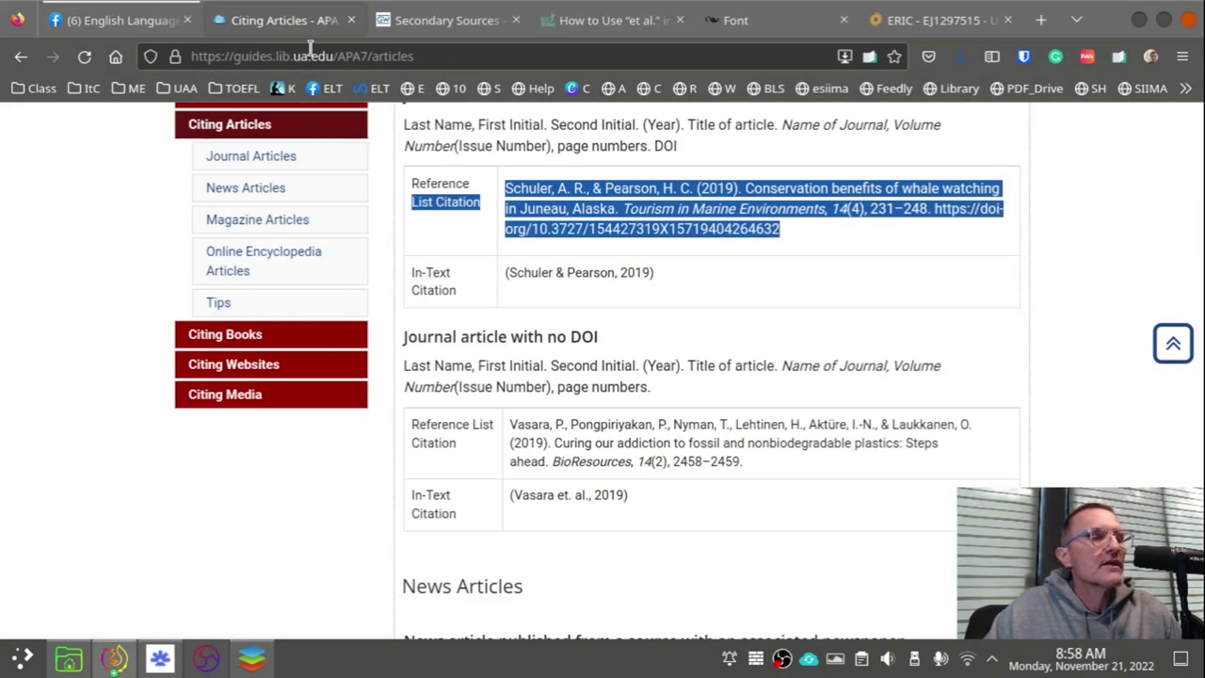
click(444, 21)
scroll(521, 299, up, 3)
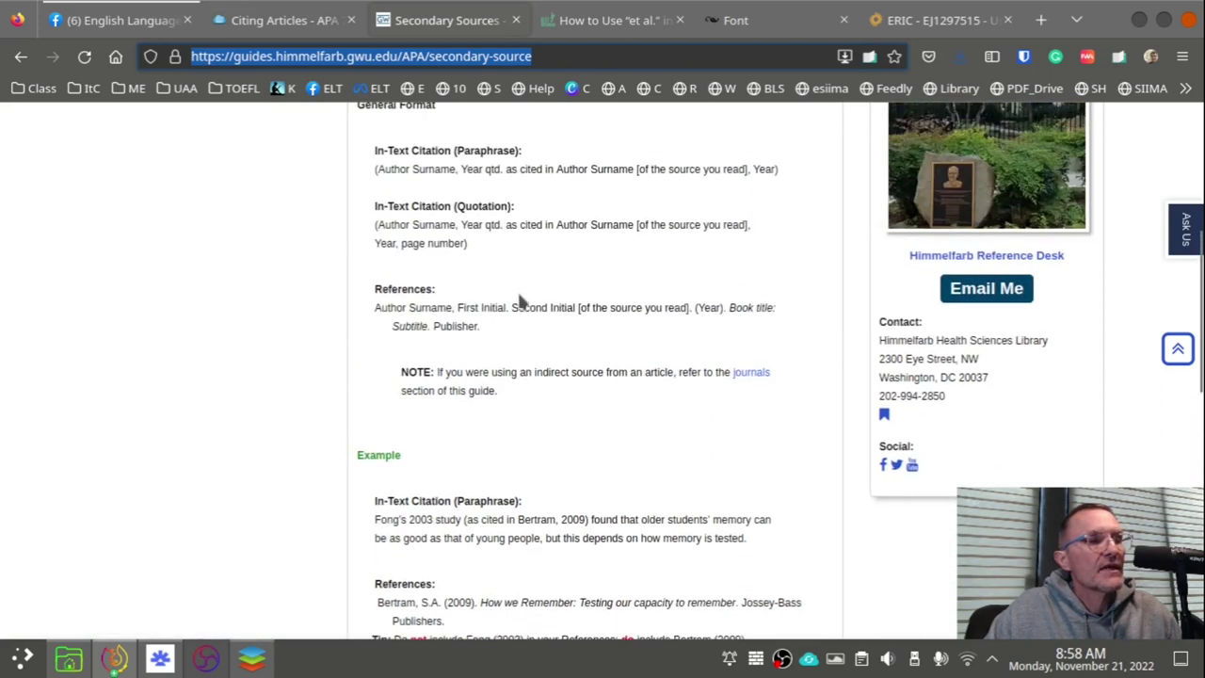
scroll(521, 300, down, 3)
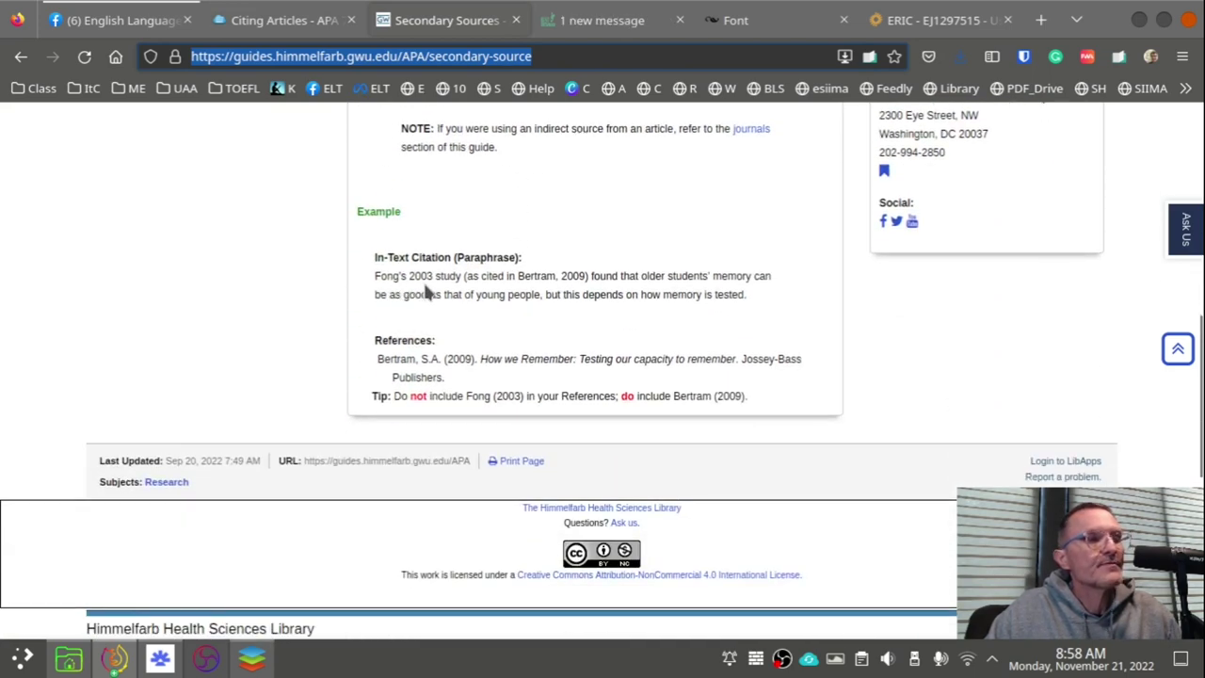
drag(465, 276, 590, 276)
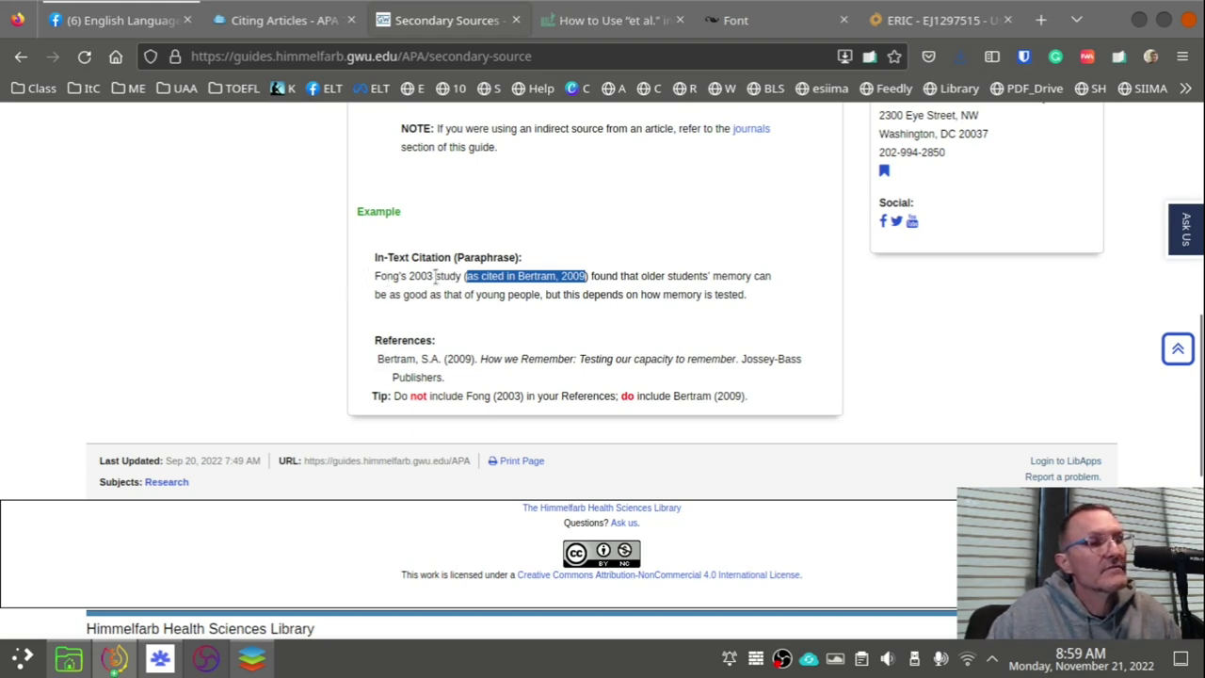
click(474, 317)
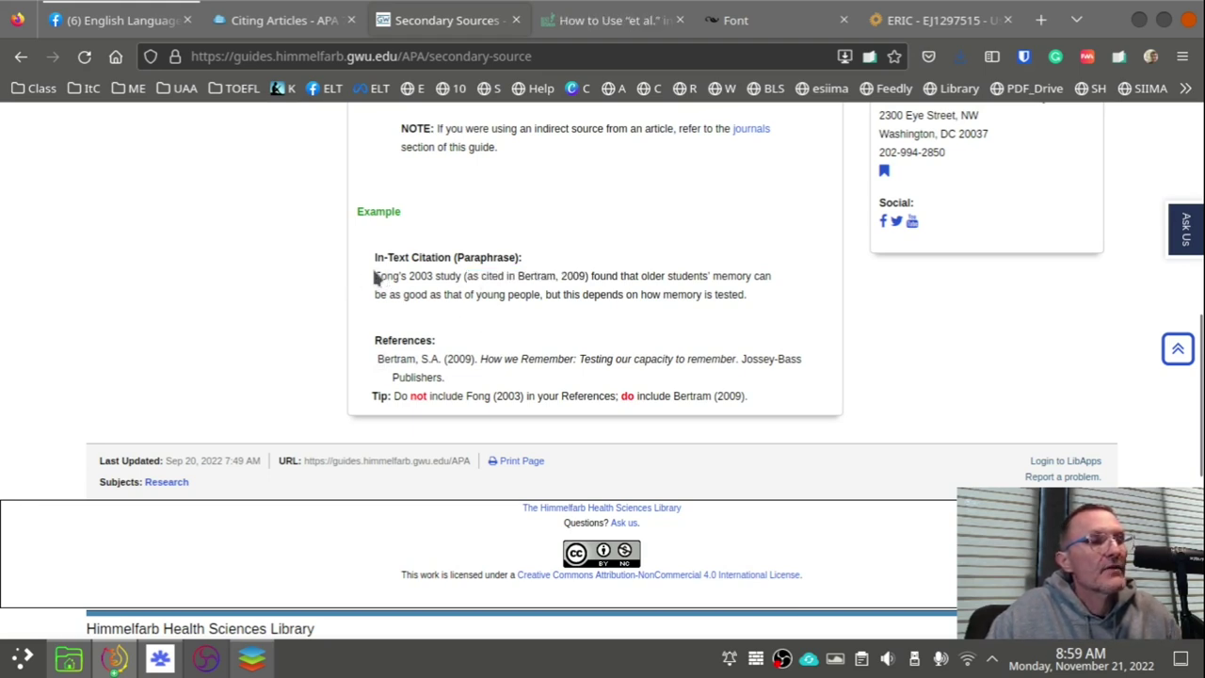
drag(372, 273, 463, 278)
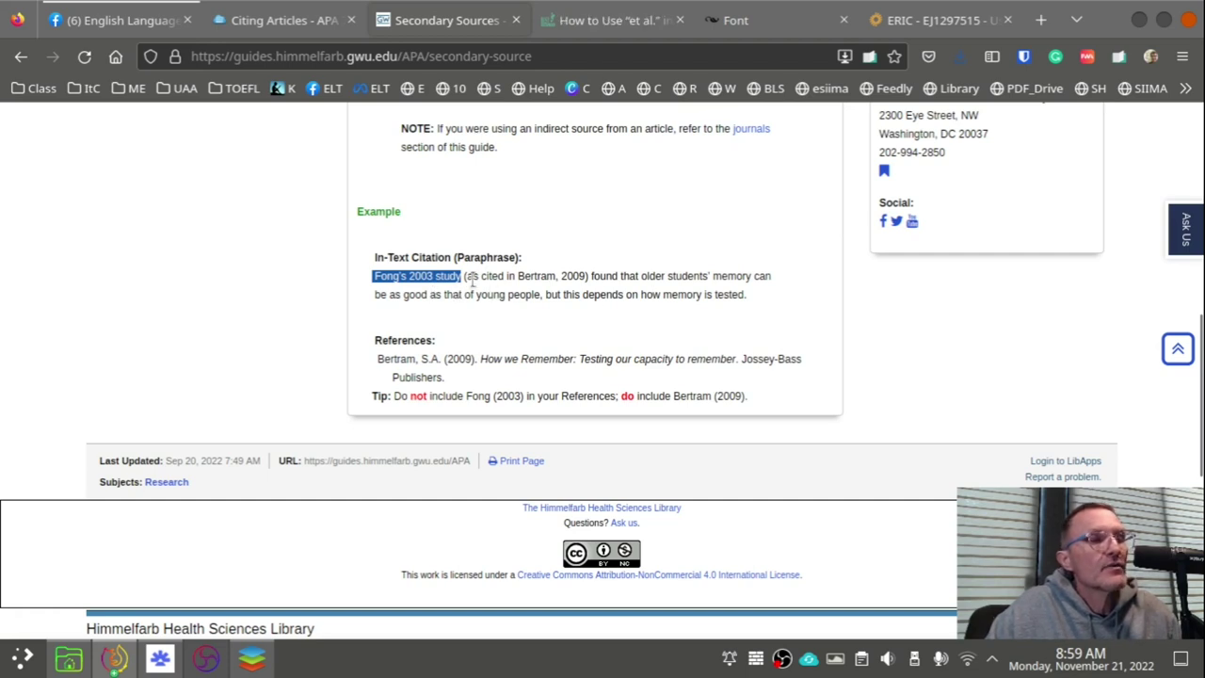
drag(376, 275, 458, 276)
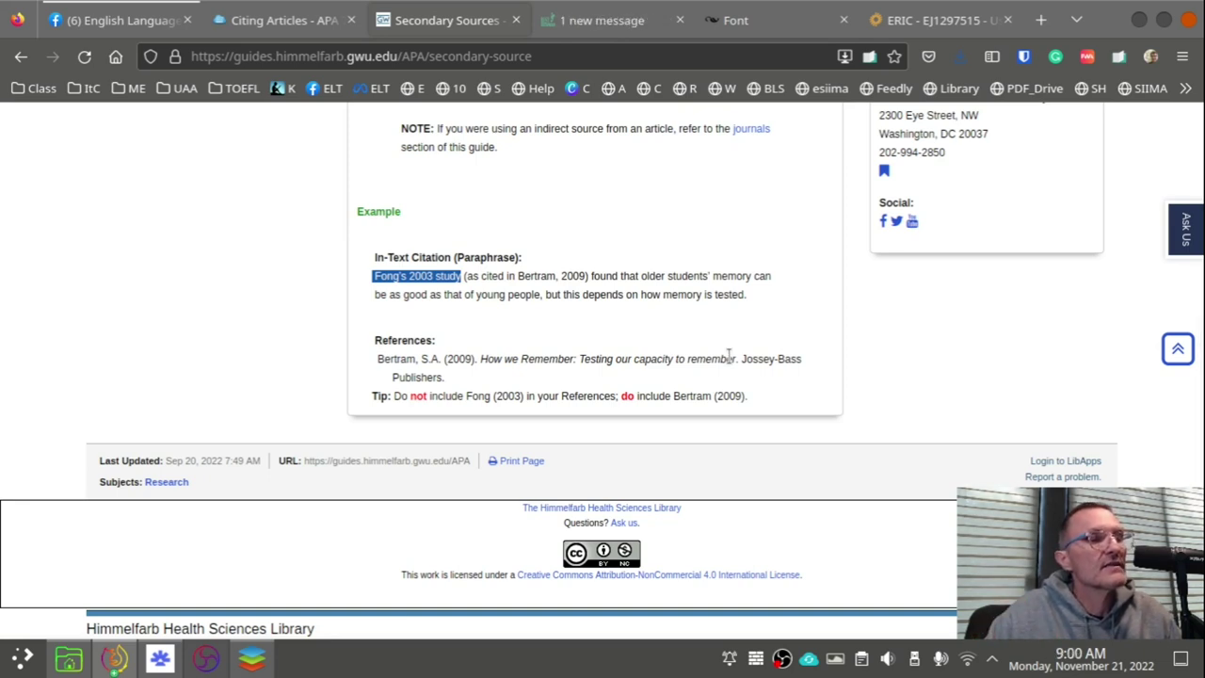
drag(728, 359, 374, 339)
click(509, 294)
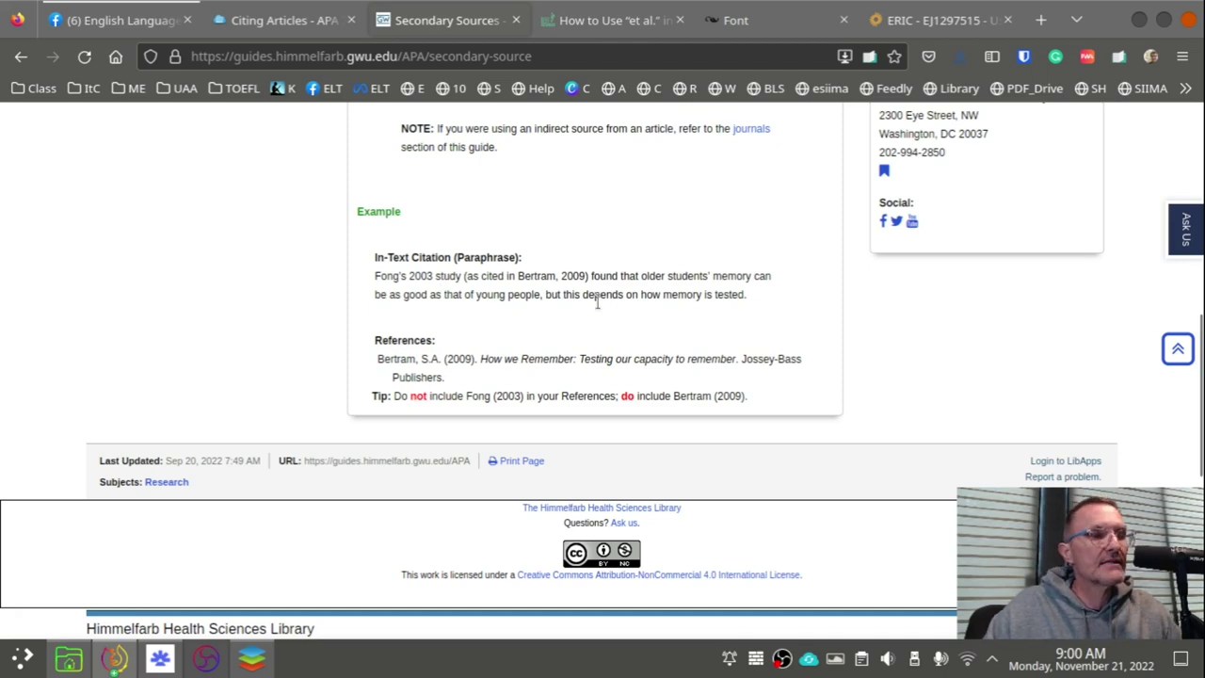
key(alt+Tab)
key(alt+Tab)
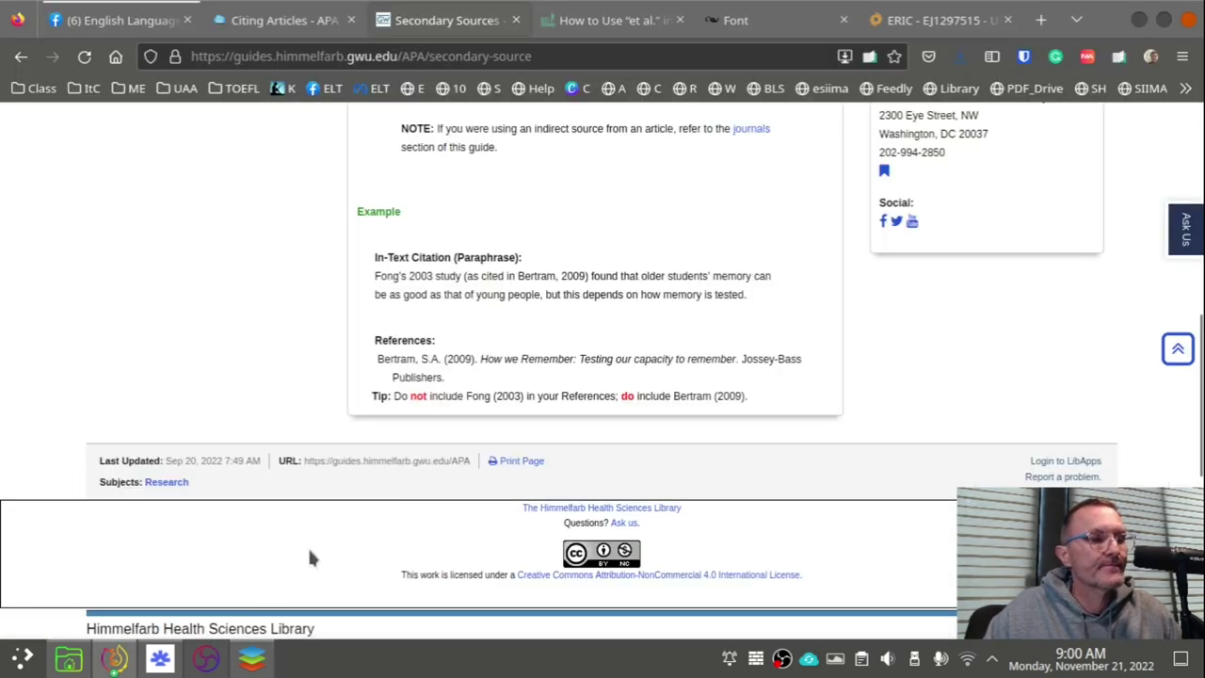
Step: Check the Links section in the notes, then view the "et al." and APA Style Font pages in the browser
click(159, 659)
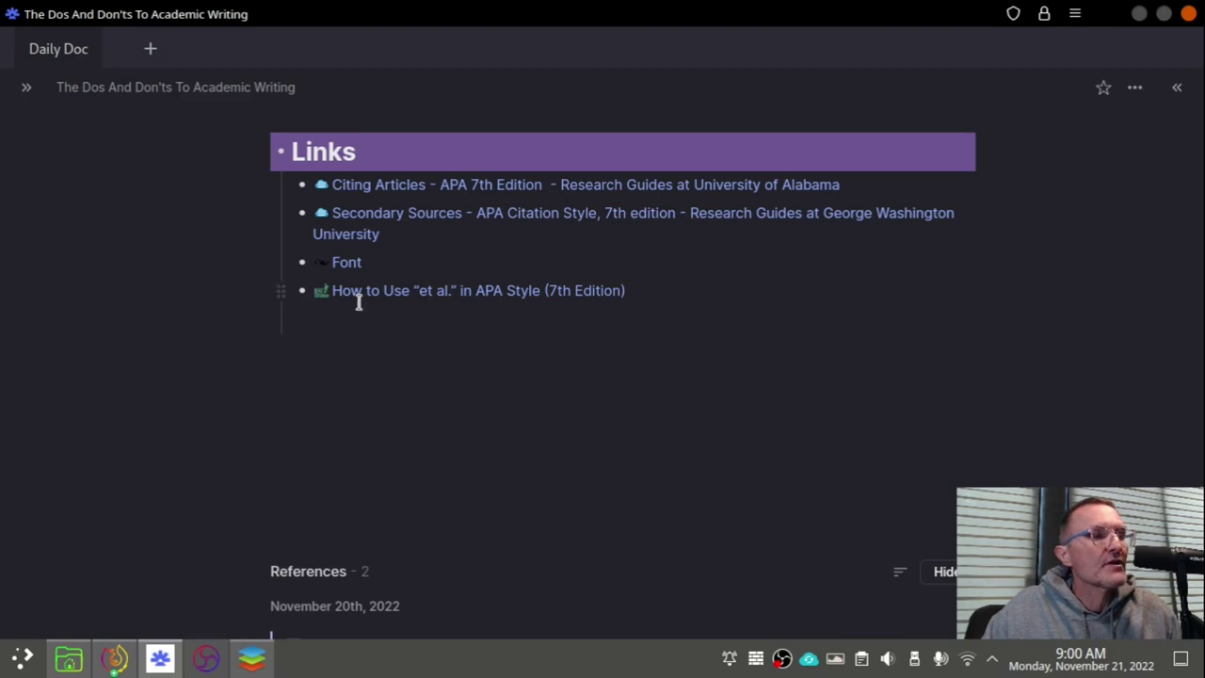
scroll(421, 268, up, 1)
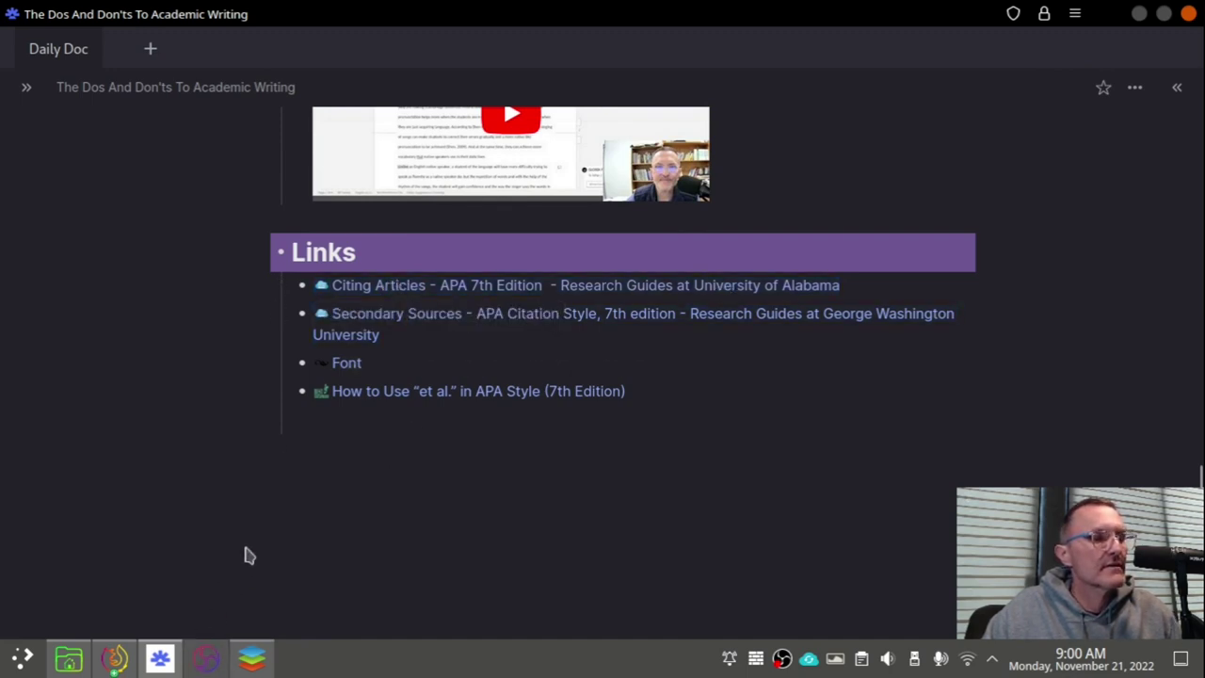
key(alt+Tab)
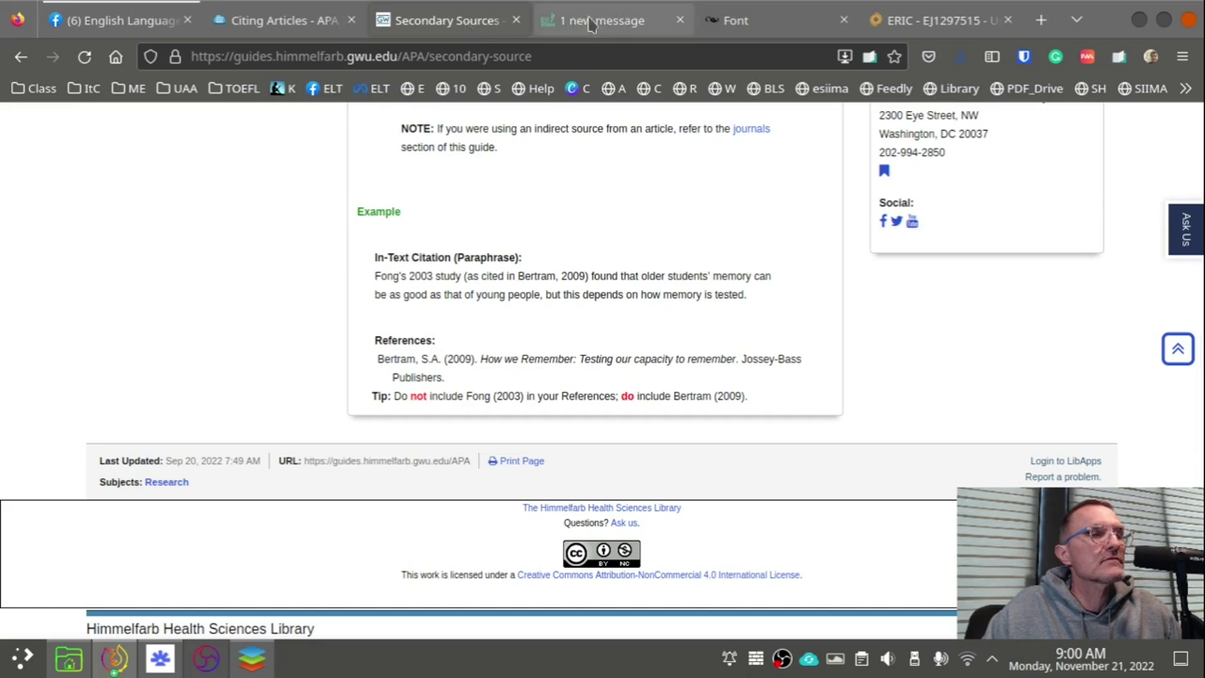
click(599, 20)
click(761, 16)
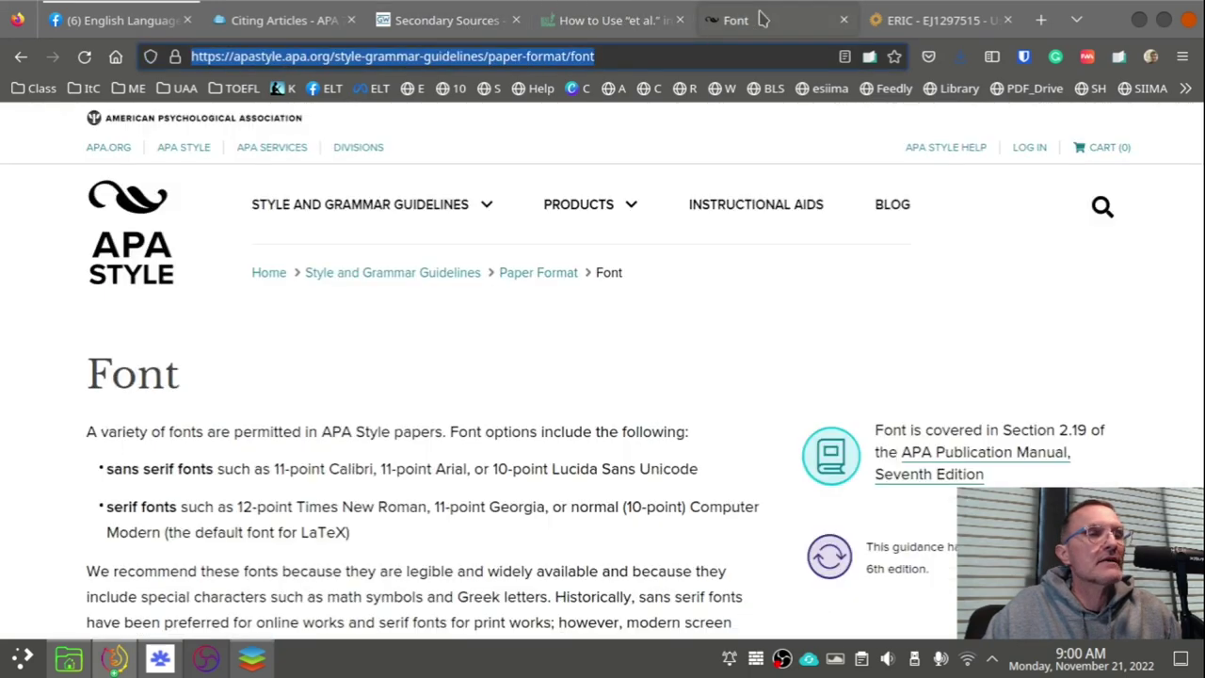
click(674, 19)
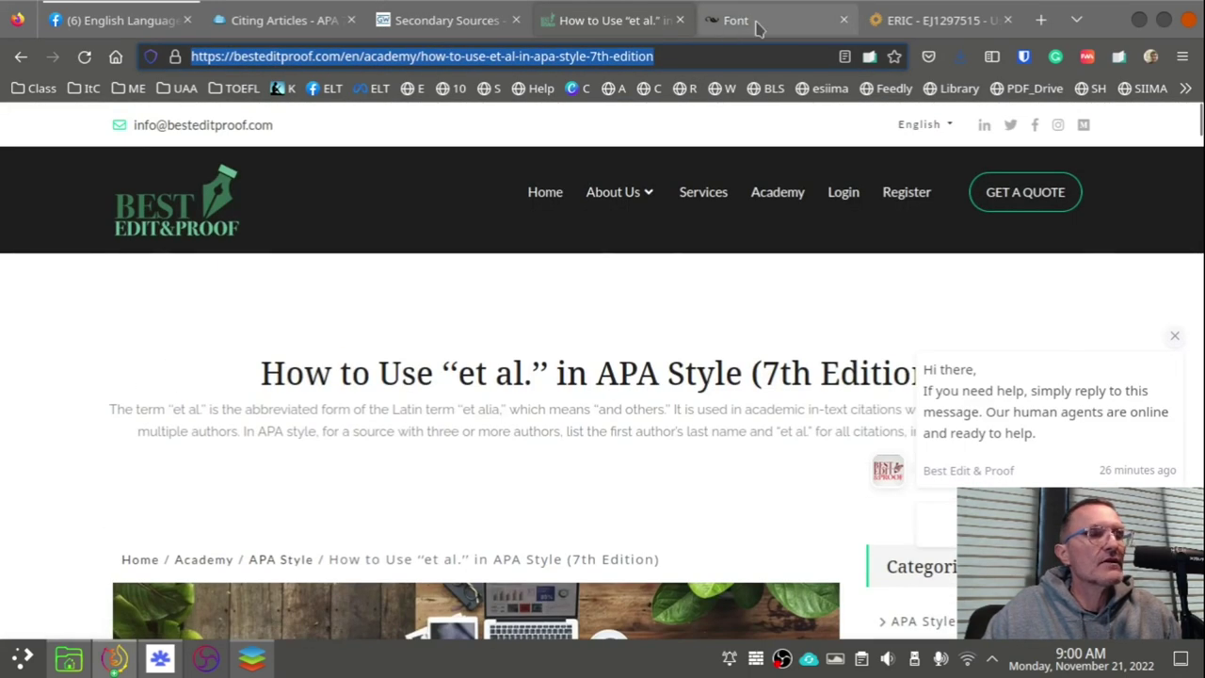
click(759, 20)
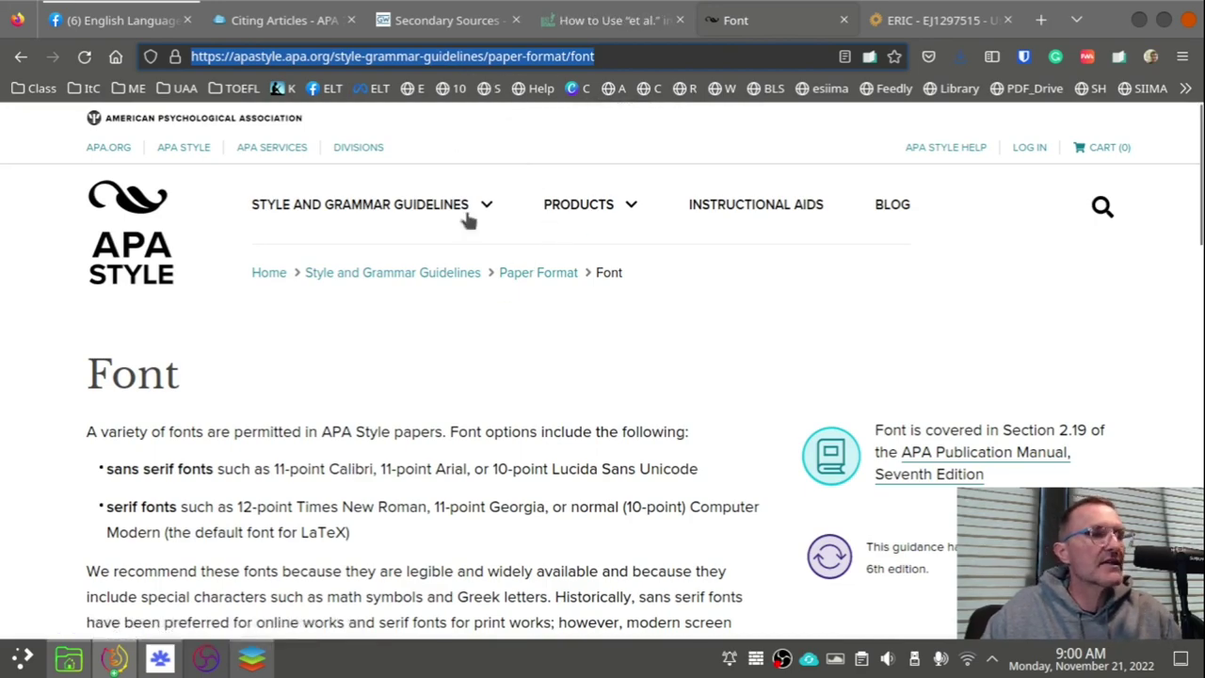
Step: Highlight the sans serif and serif font options listed on the APA Style Font page
scroll(369, 321, down, 5)
scroll(377, 319, up, 5)
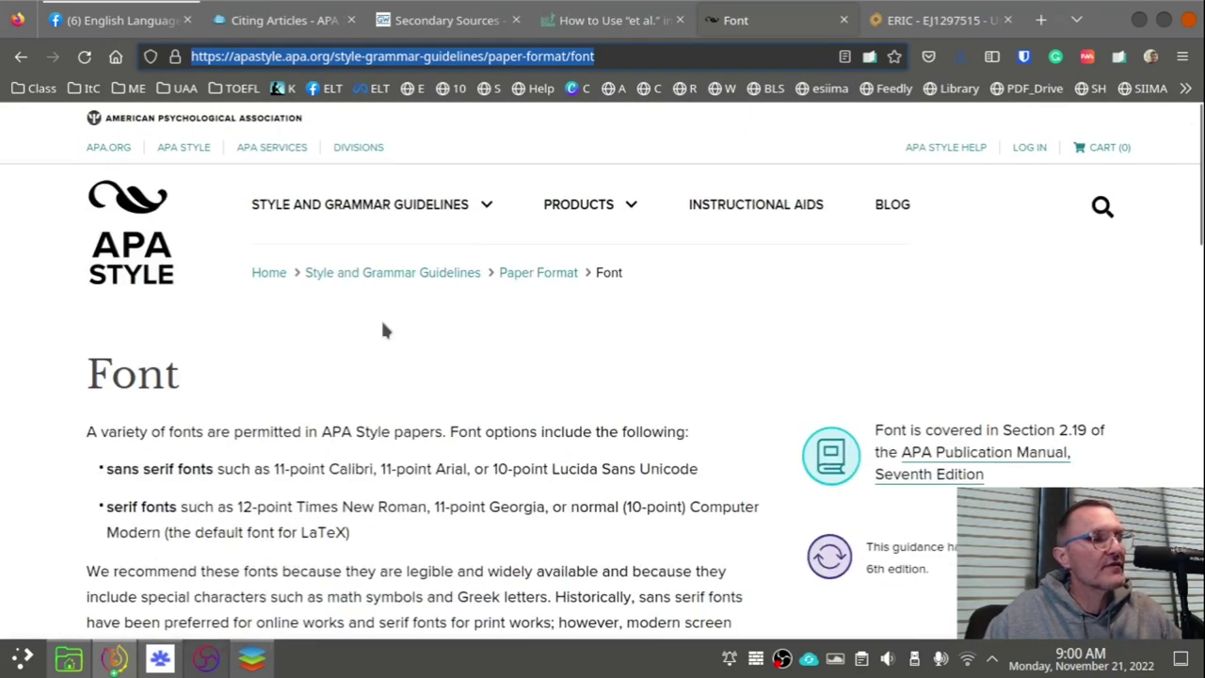
scroll(384, 320, down, 4)
scroll(311, 339, up, 4)
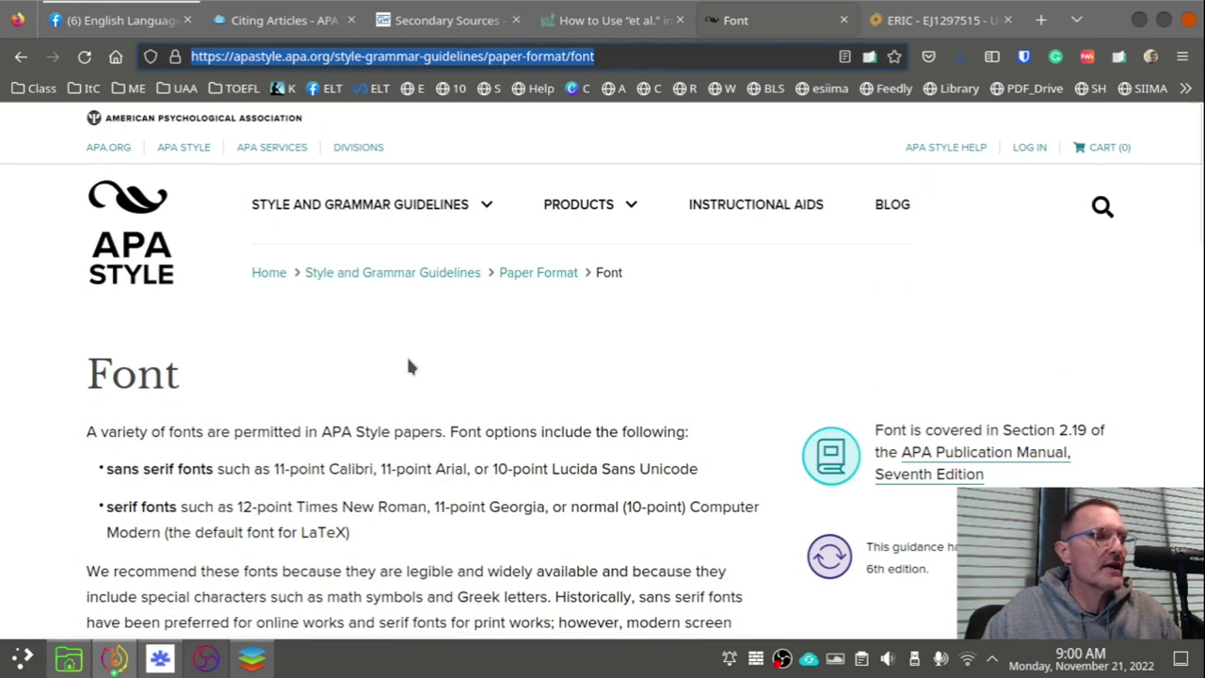
scroll(377, 381, down, 2)
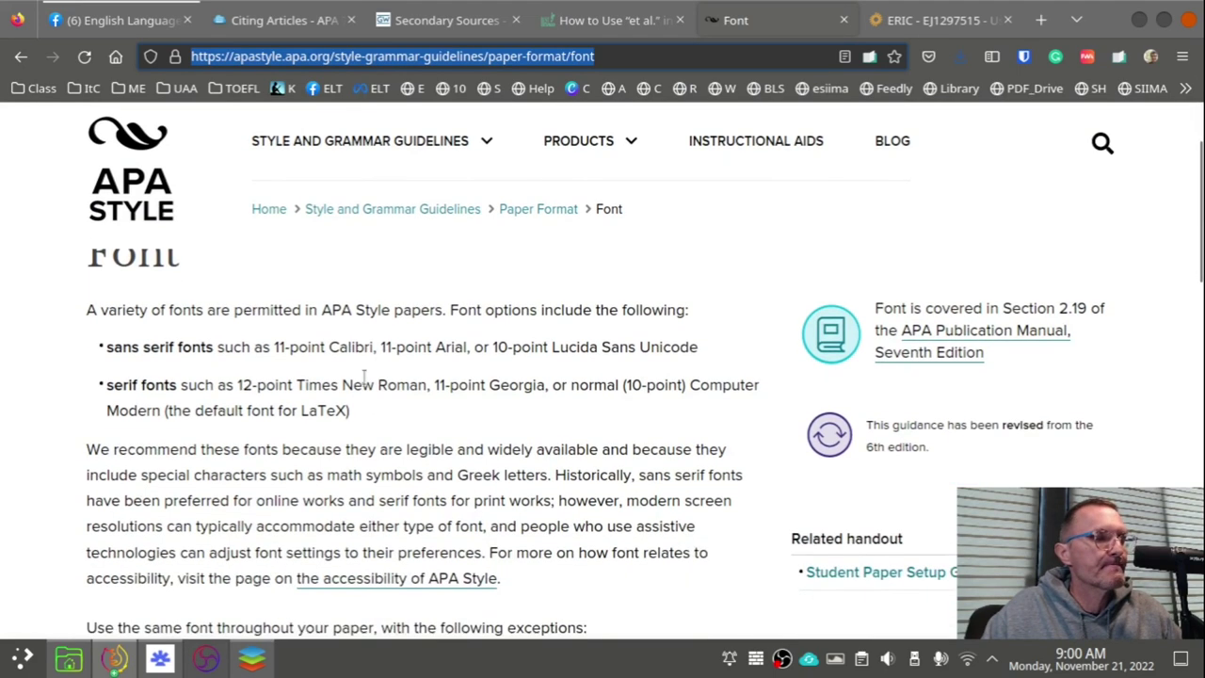
drag(109, 350, 403, 423)
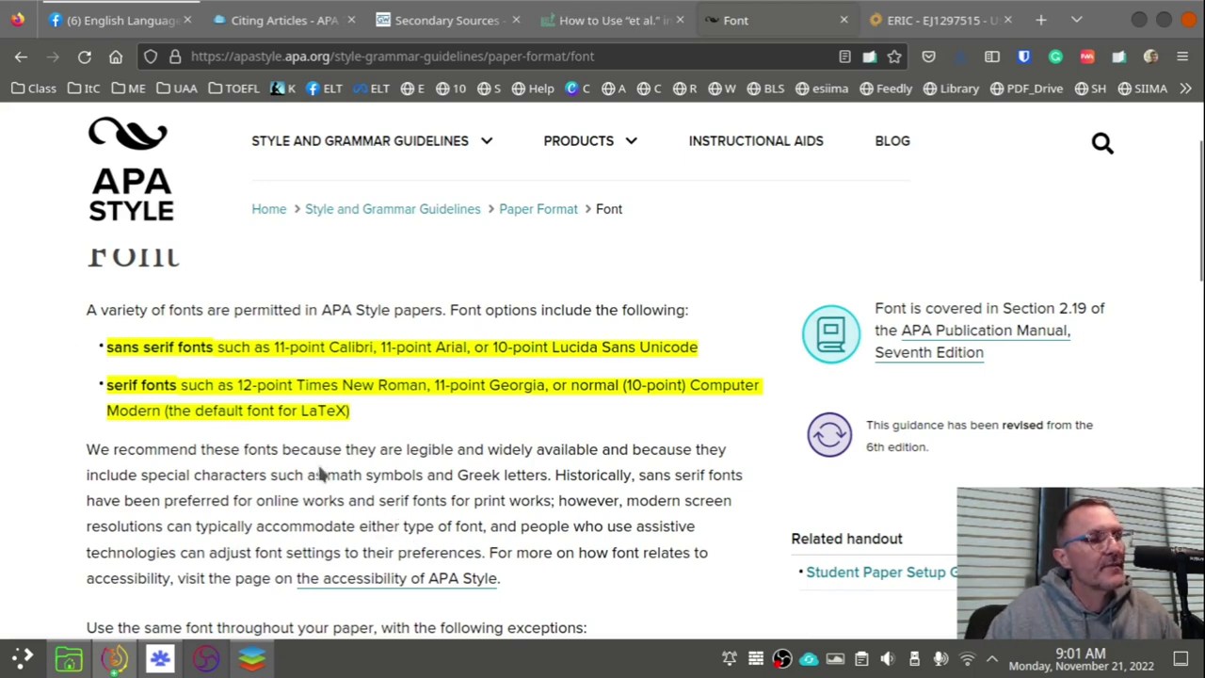
key(alt+Tab)
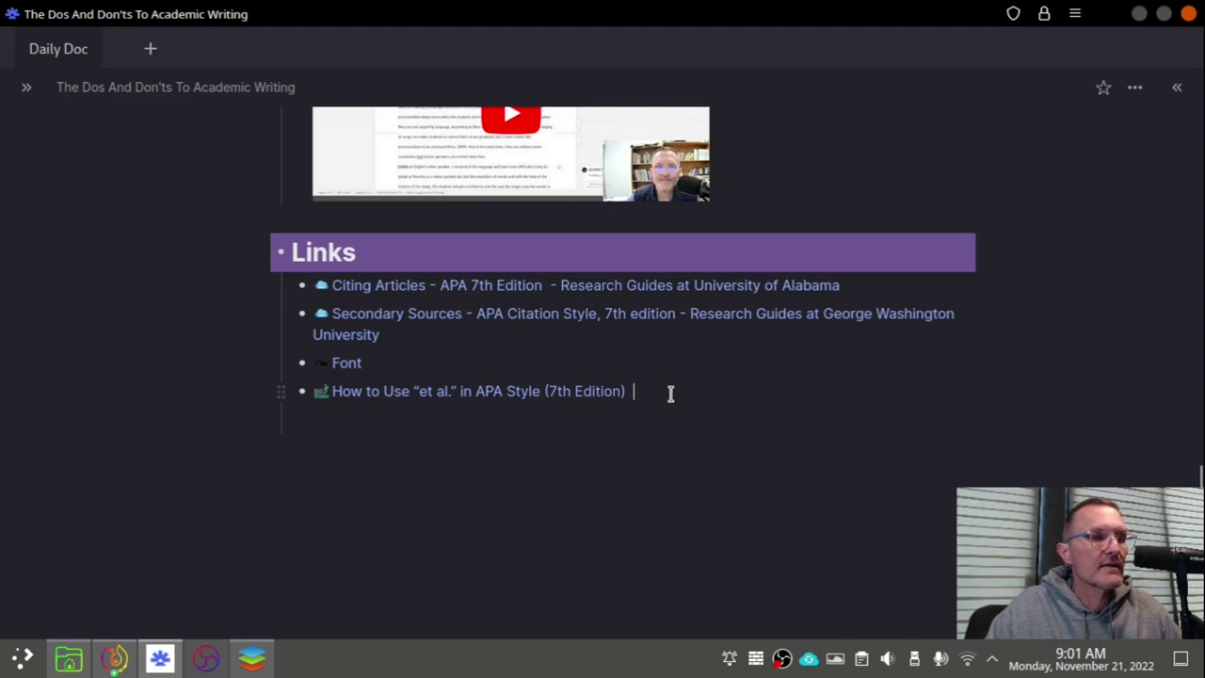
key(Return)
key(ctrl+v)
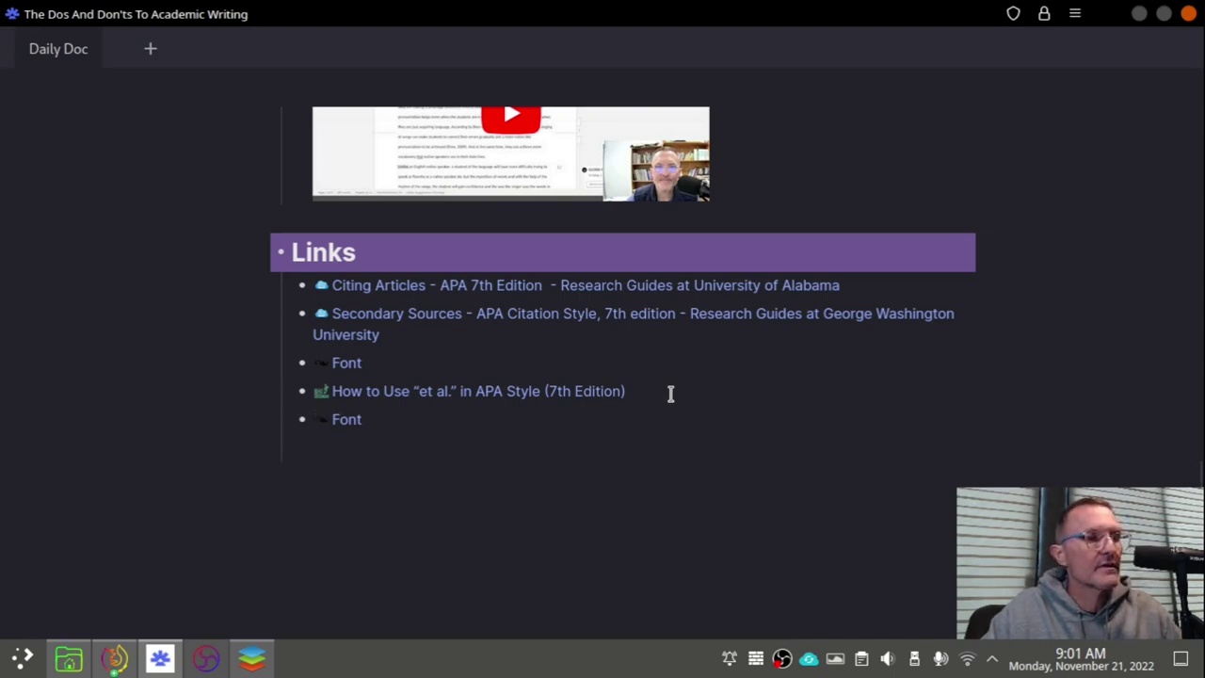
mouse_move(339, 370)
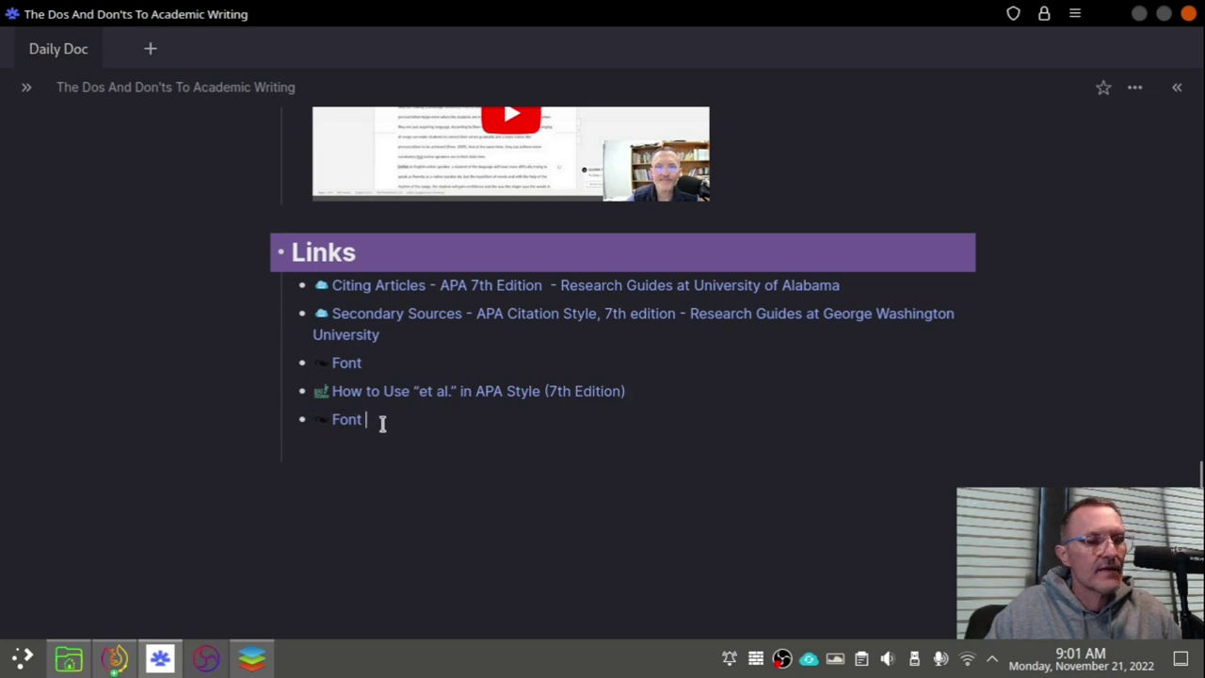
key(ctrl+z)
key(ctrl+z)
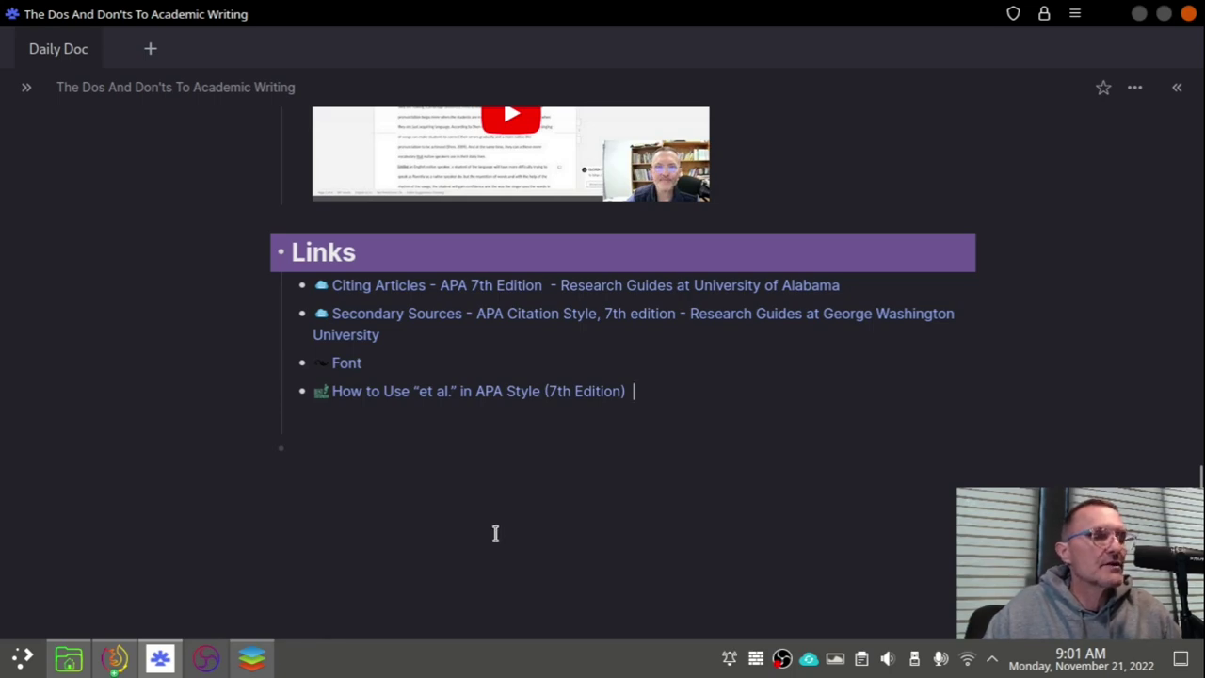
Step: Review the highlighted font options on the APA Style Font page in the browser, then return to the document in ONLYOFFICE
key(alt+Tab)
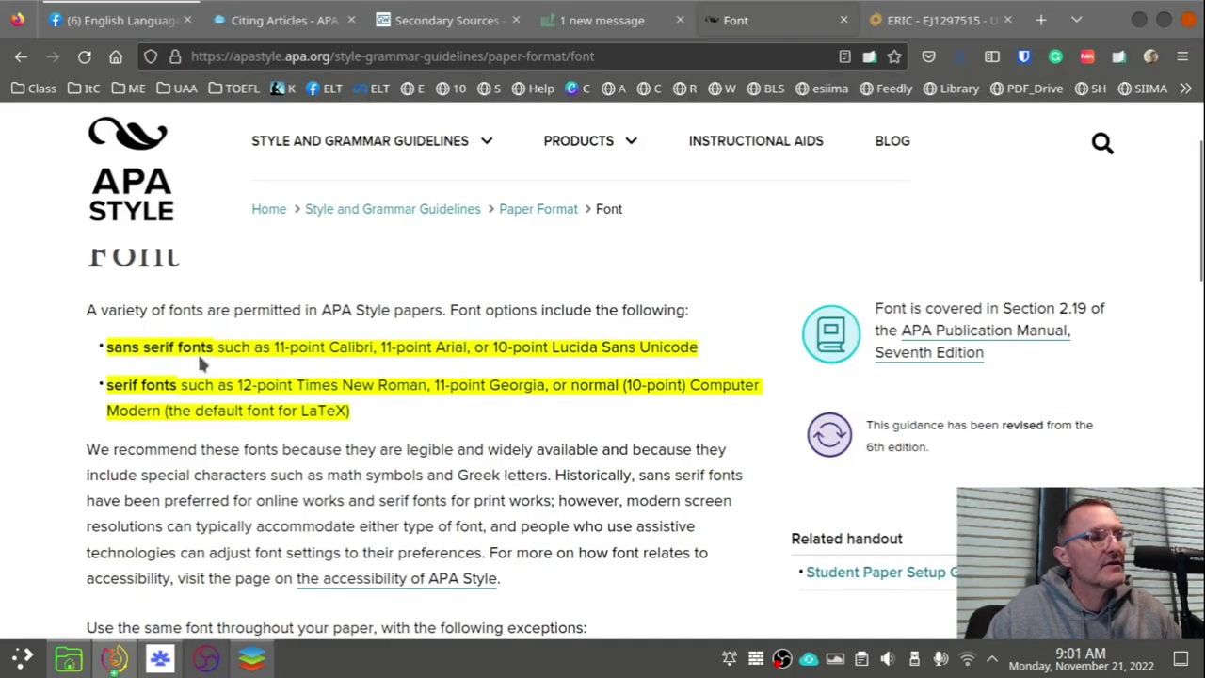
scroll(143, 352, down, 2)
scroll(162, 380, up, 5)
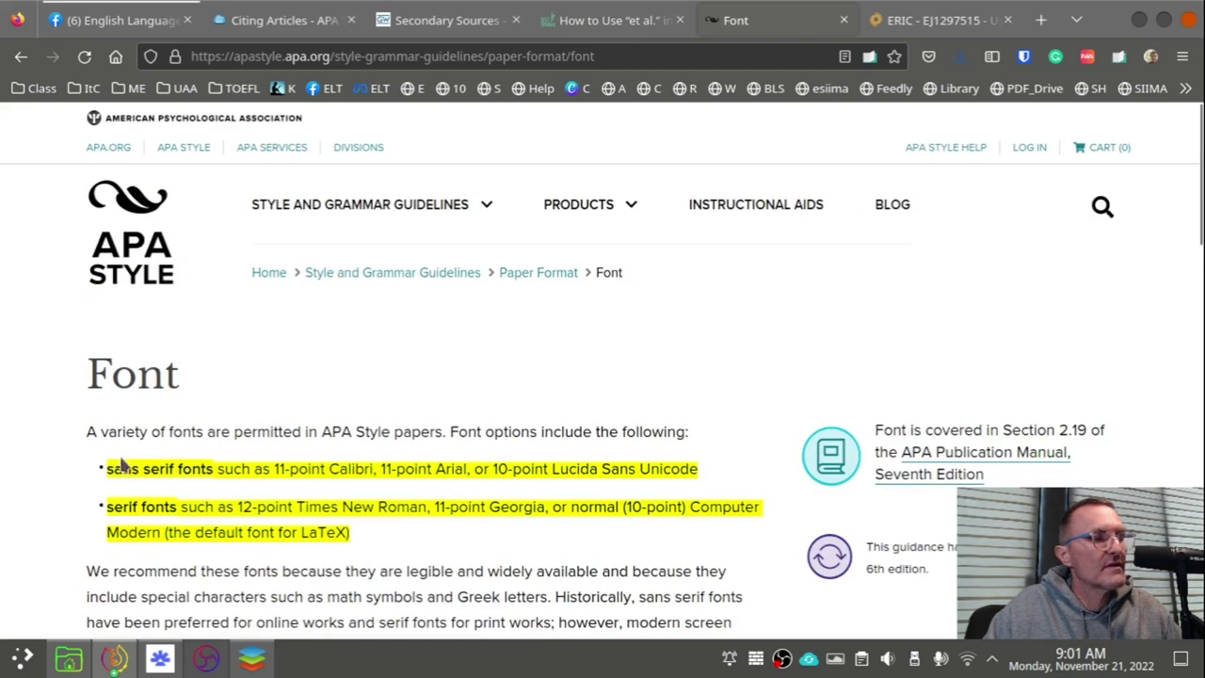
scroll(269, 493, down, 2)
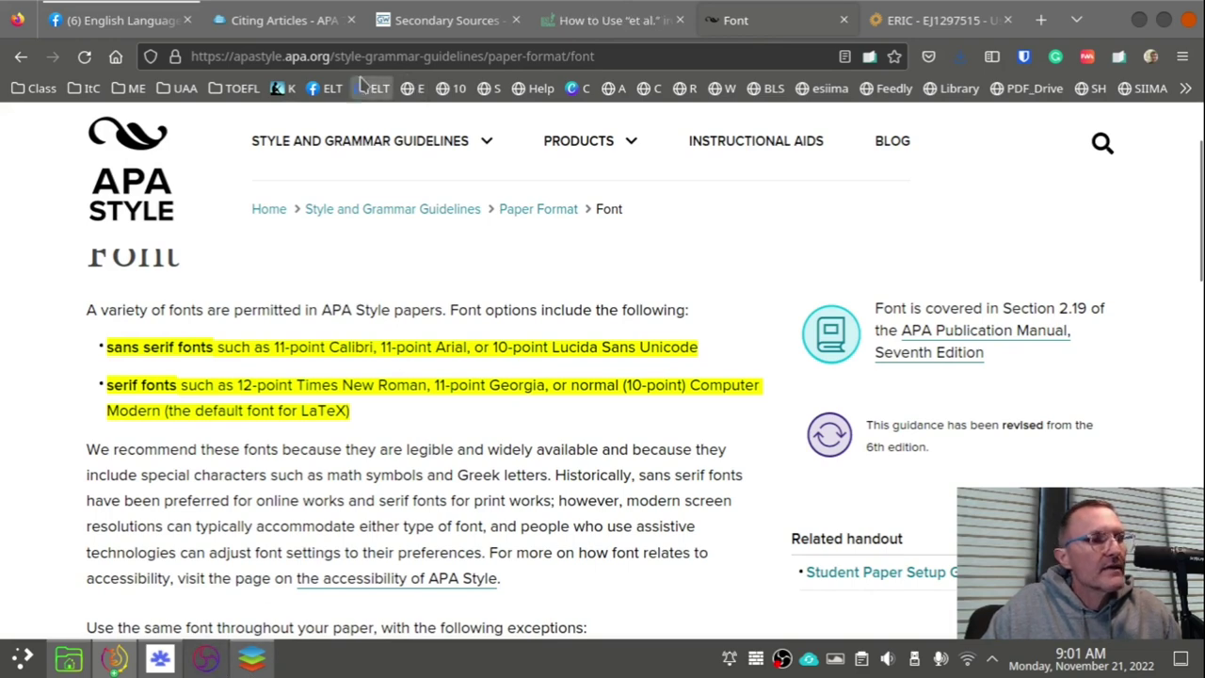
click(160, 659)
click(253, 659)
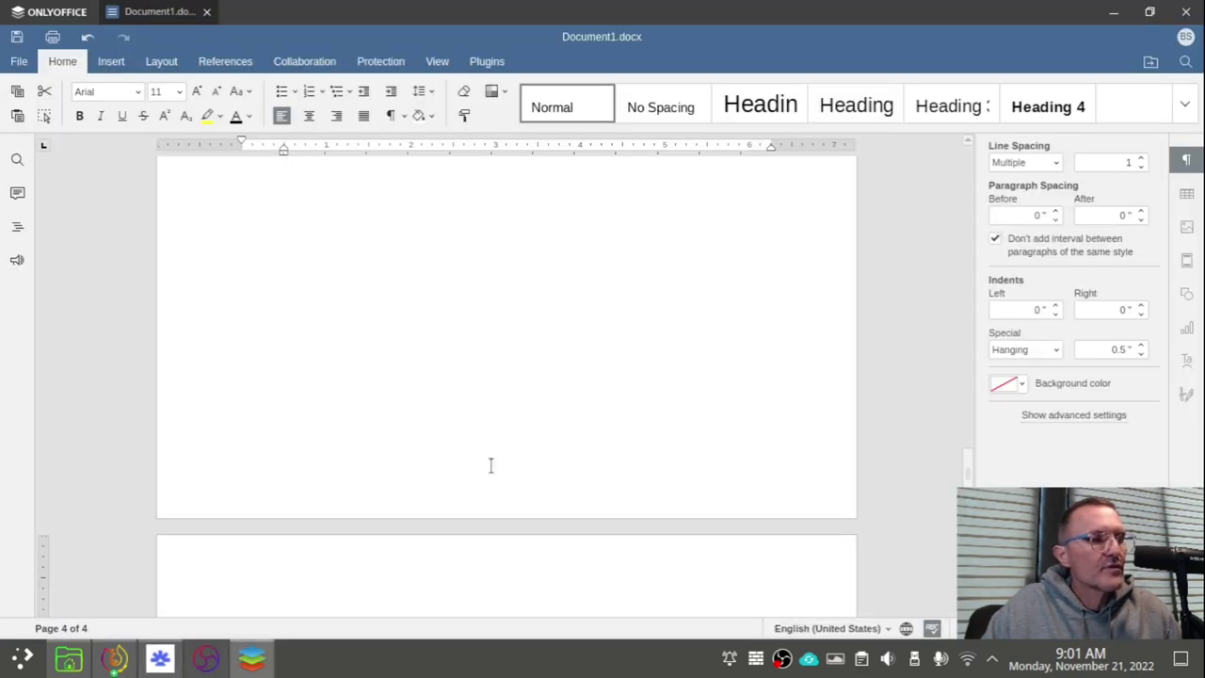
Step: Examine the essay's closing paragraphs on page 3 and the entries on the References page
scroll(508, 344, up, 3)
scroll(522, 356, up, 3)
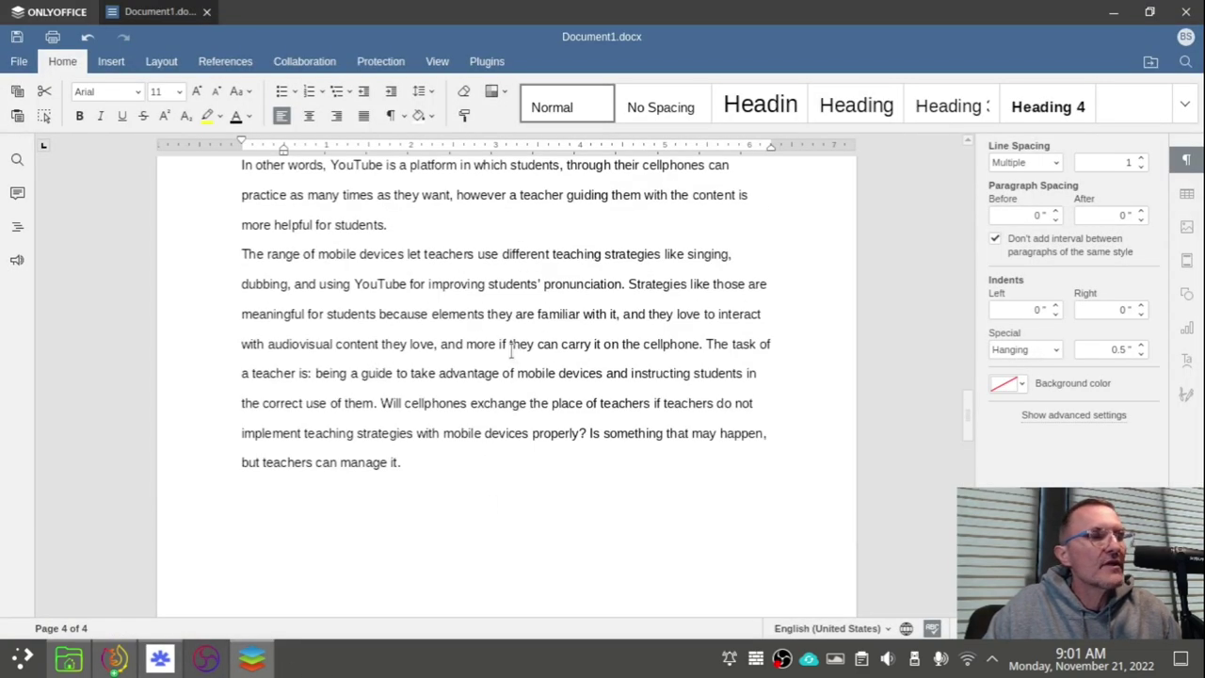
scroll(511, 348, down, 1)
scroll(508, 345, up, 6)
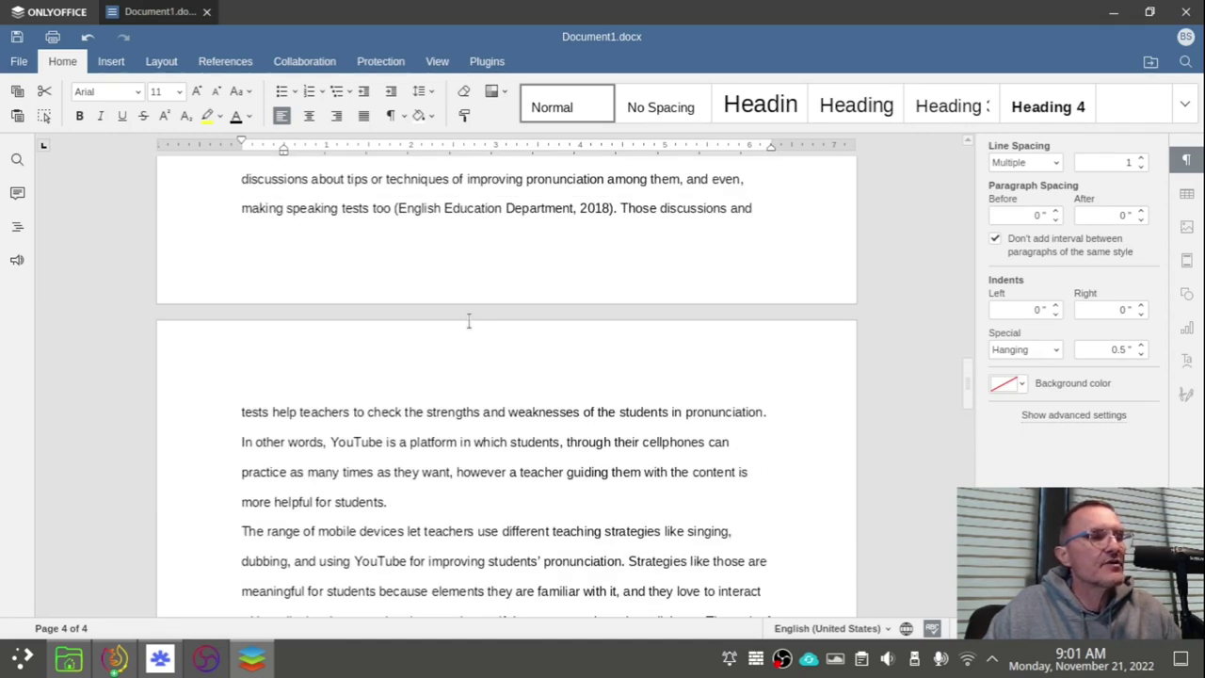
scroll(471, 325, down, 4)
scroll(455, 328, down, 1)
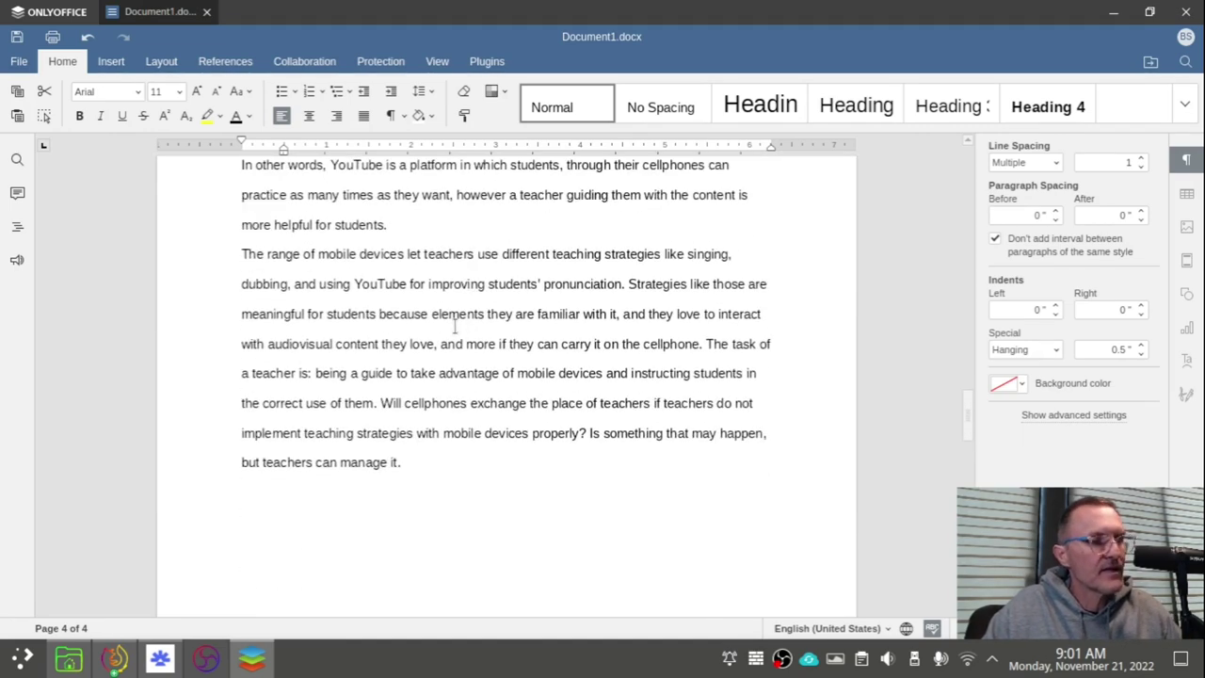
scroll(559, 334, down, 8)
scroll(574, 331, down, 5)
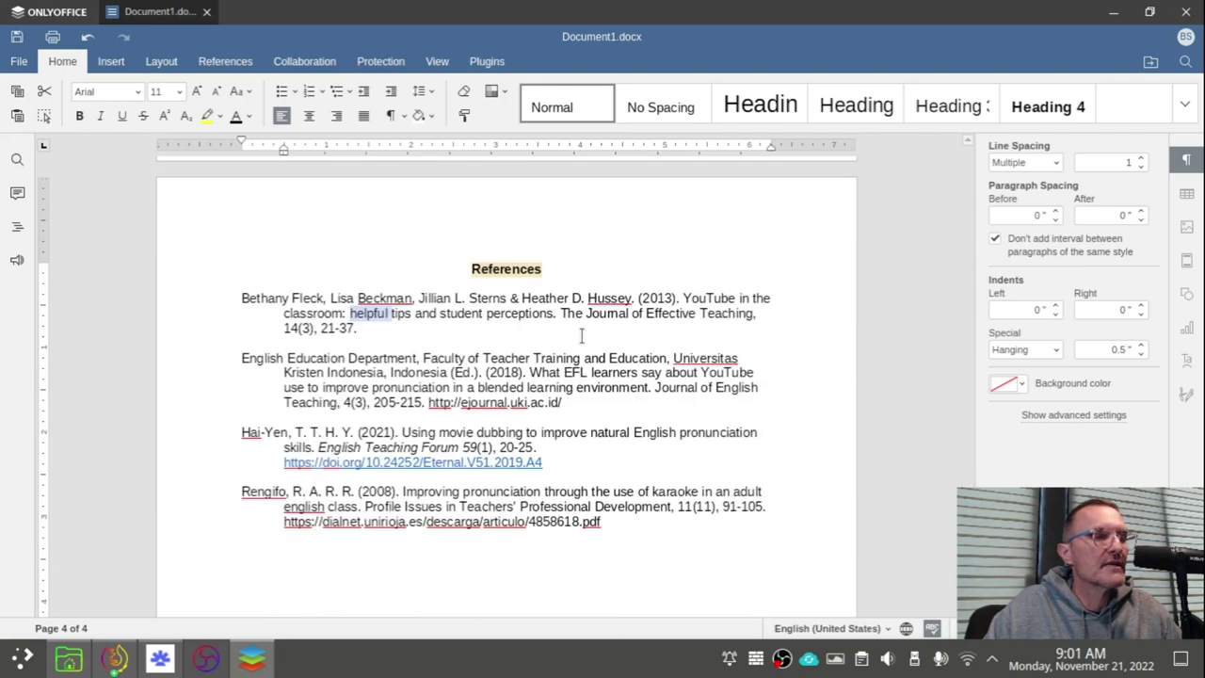
scroll(578, 334, up, 15)
scroll(555, 303, down, 15)
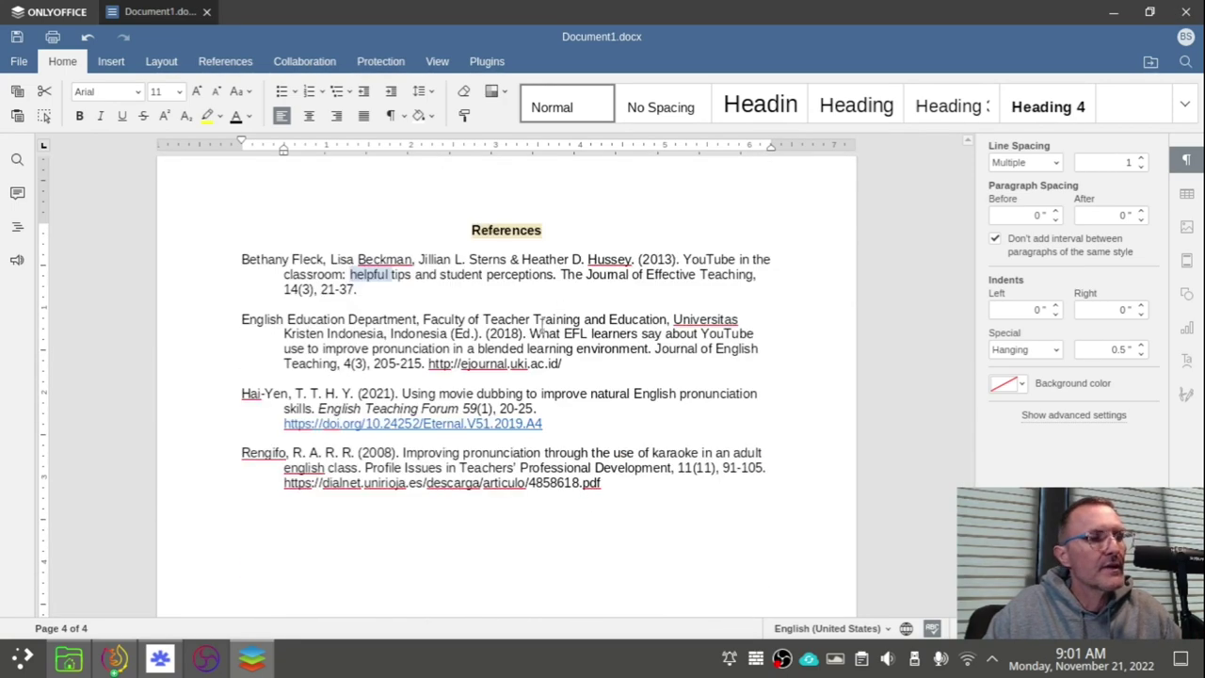
scroll(556, 307, up, 10)
scroll(546, 300, up, 2)
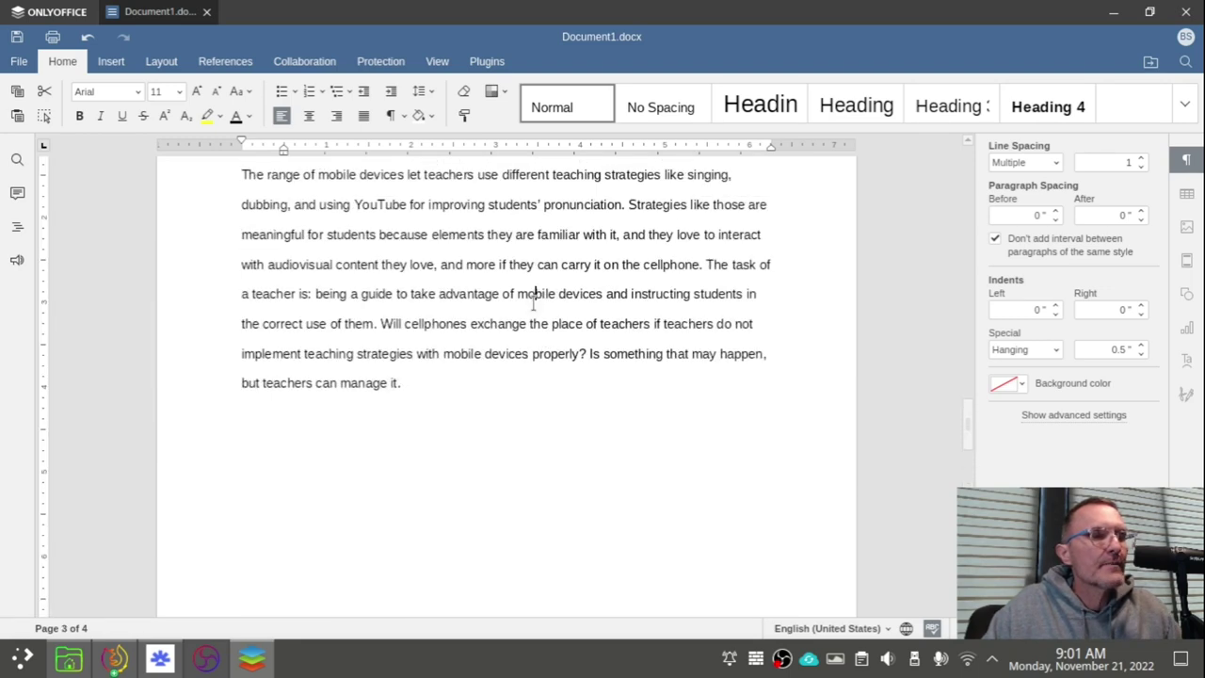
click(533, 295)
scroll(469, 329, down, 5)
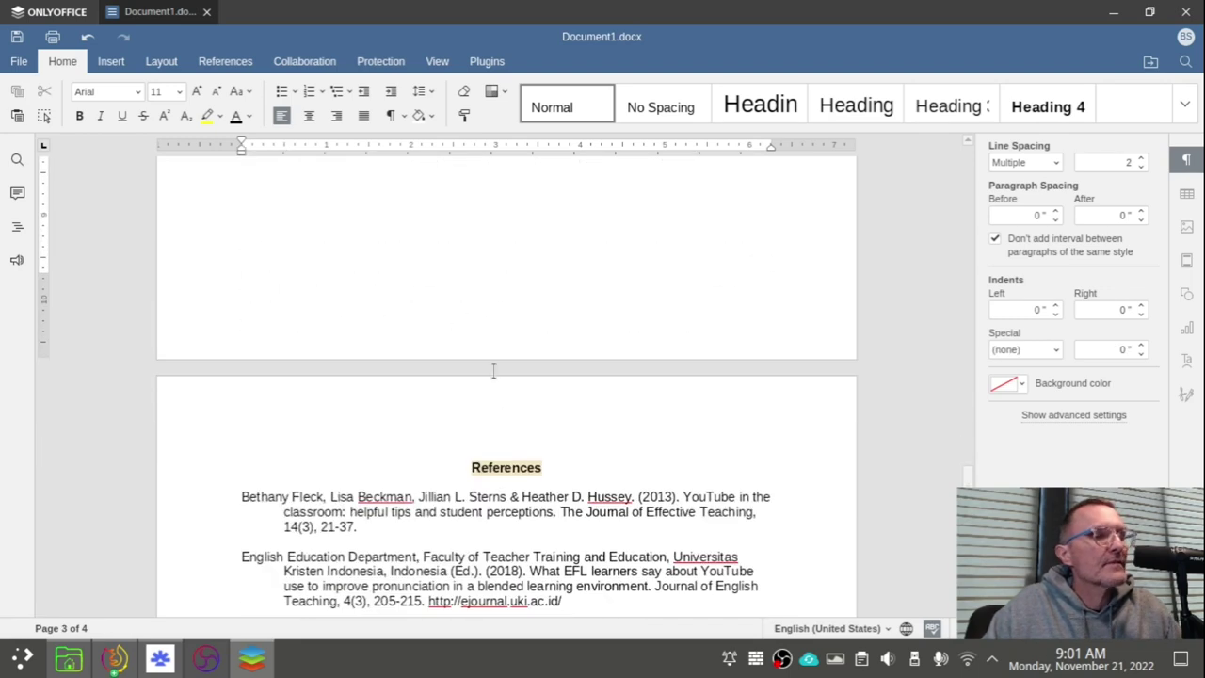
click(558, 496)
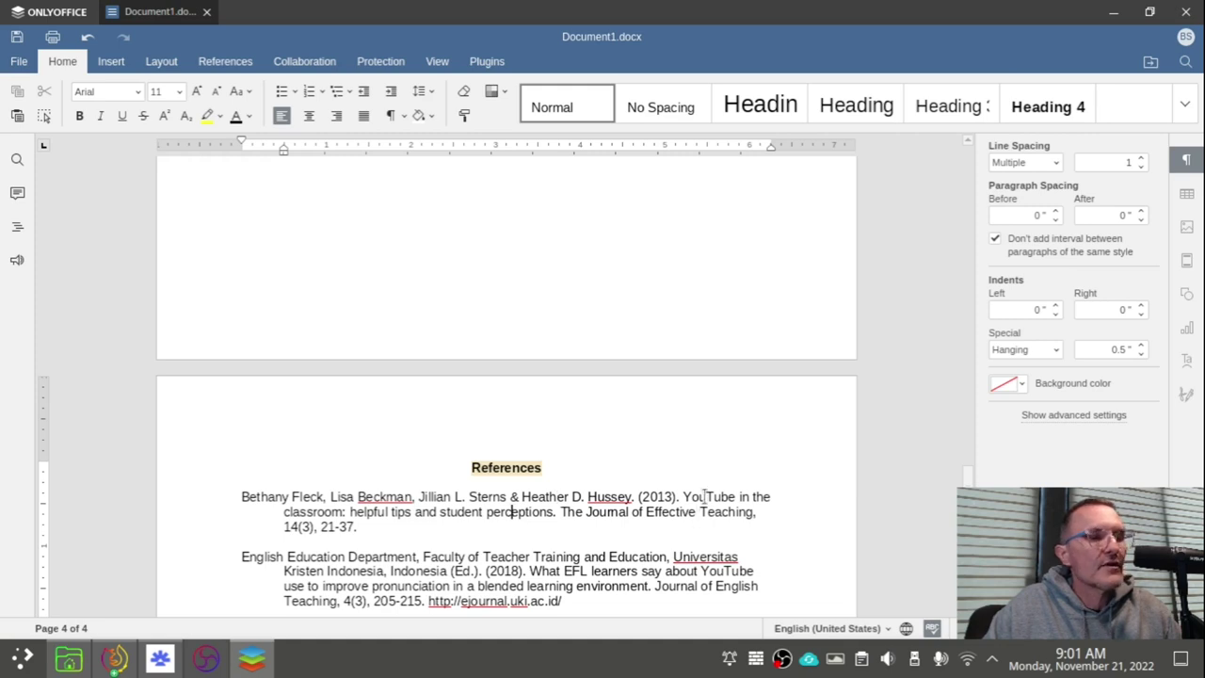
scroll(577, 497, down, 3)
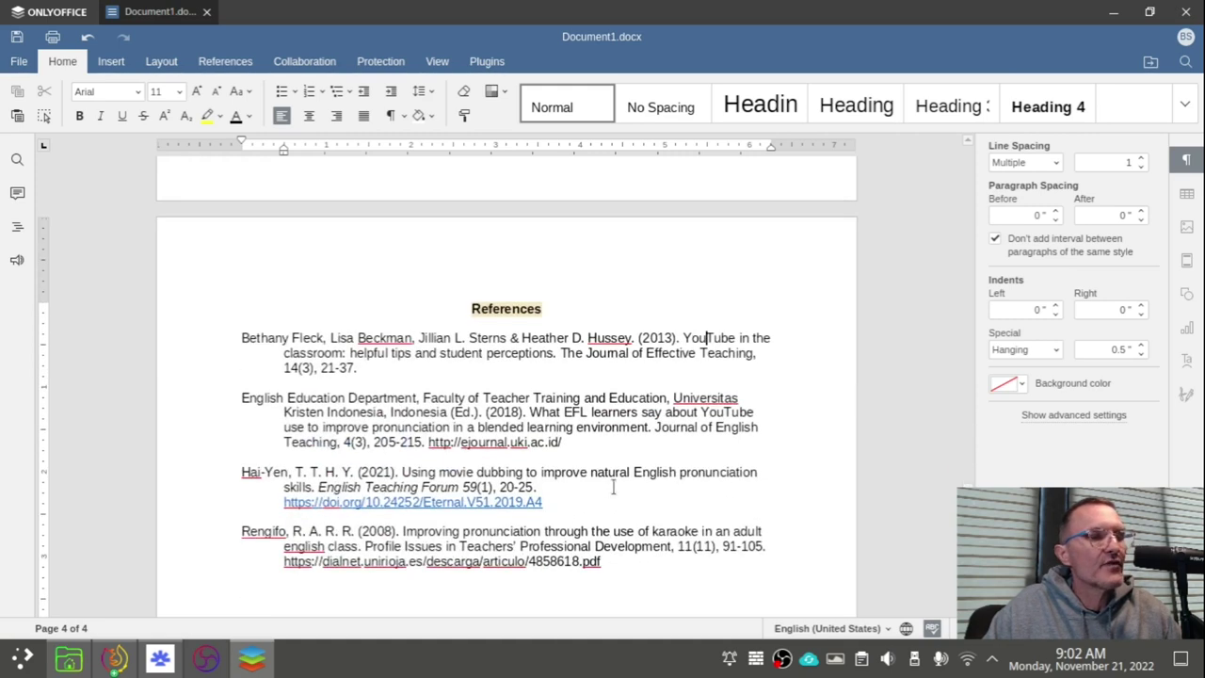
Step: Select the reference entries, then the essay's body text from the final paragraph back to the opening quotation below the title
drag(617, 563, 363, 393)
key(Delete)
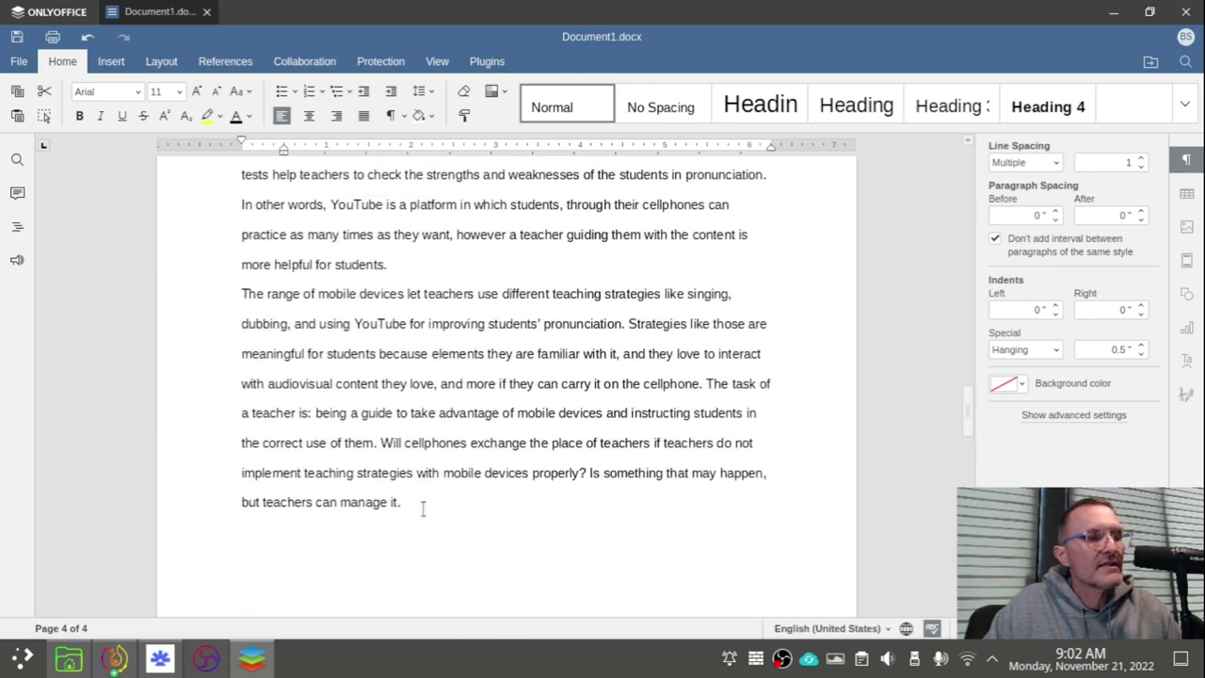
drag(423, 509, 266, 256)
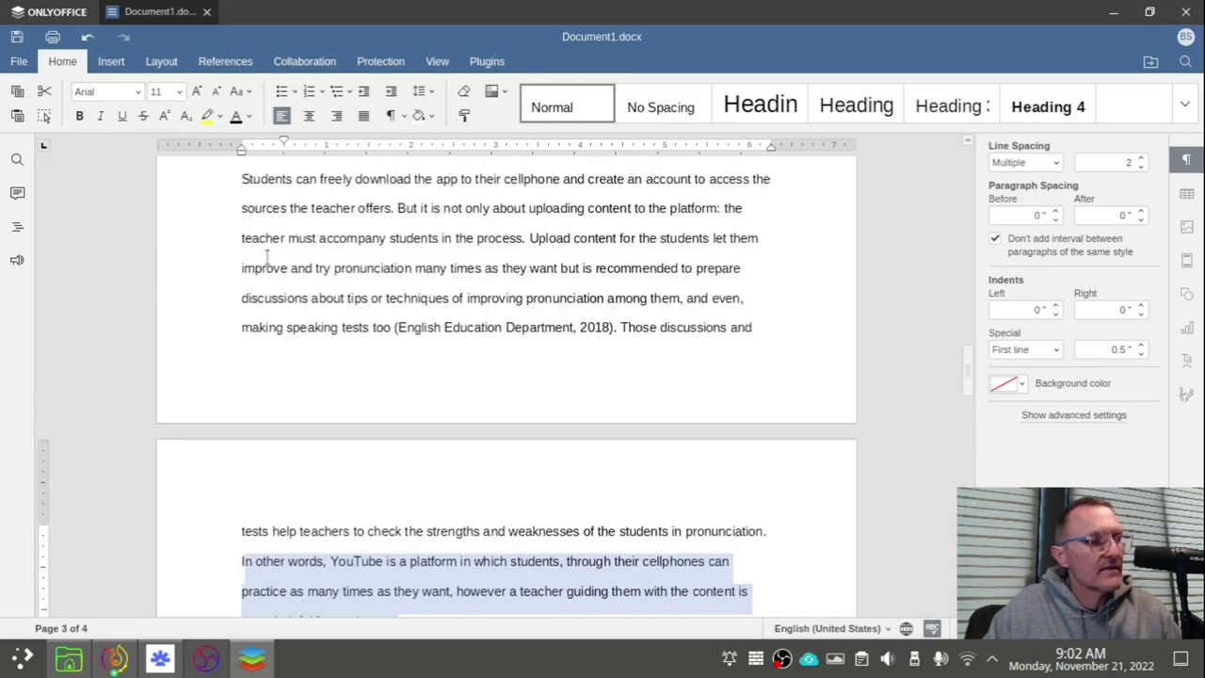
scroll(266, 256, up, 15)
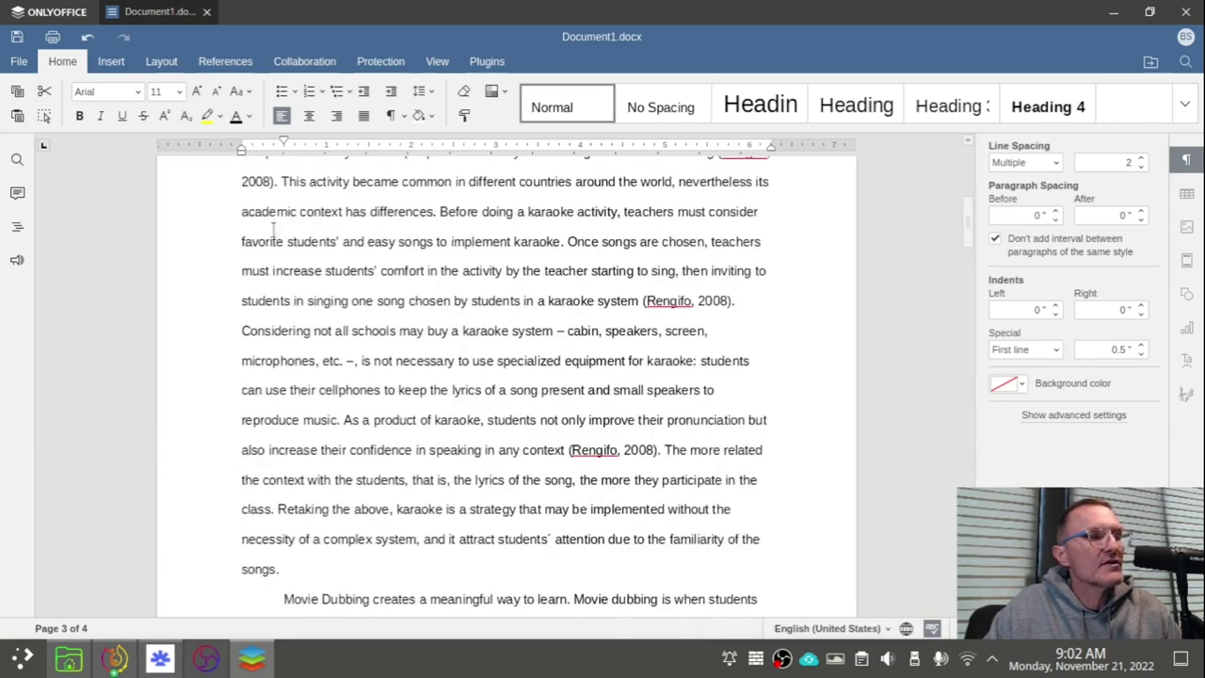
scroll(273, 226, up, 5)
shift+click(270, 247)
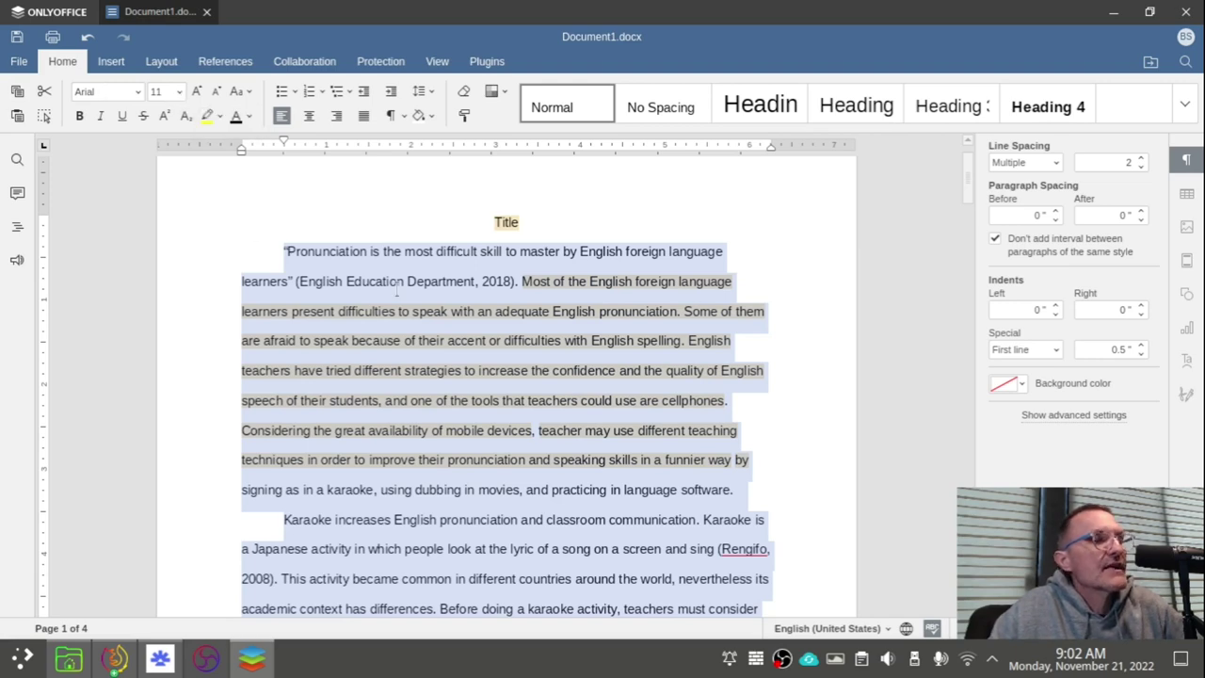
Step: Review the in-text citations in the selected introduction and karaoke paragraphs of the essay
scroll(400, 289, down, 8)
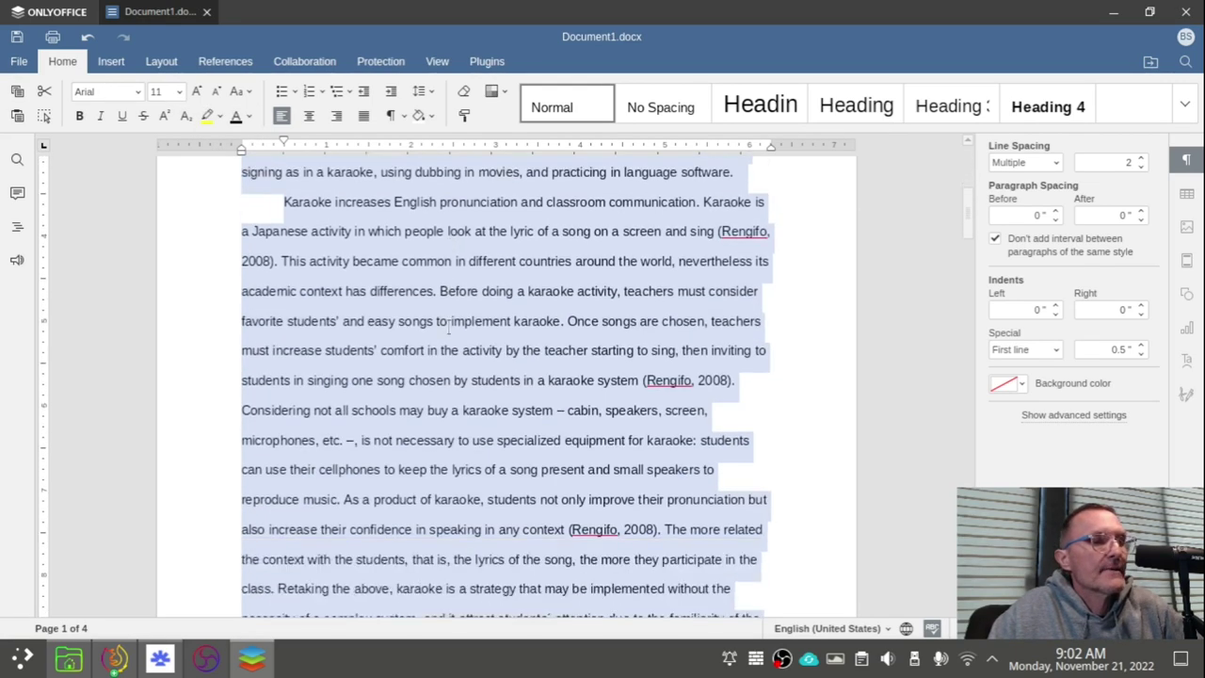
scroll(450, 327, down, 3)
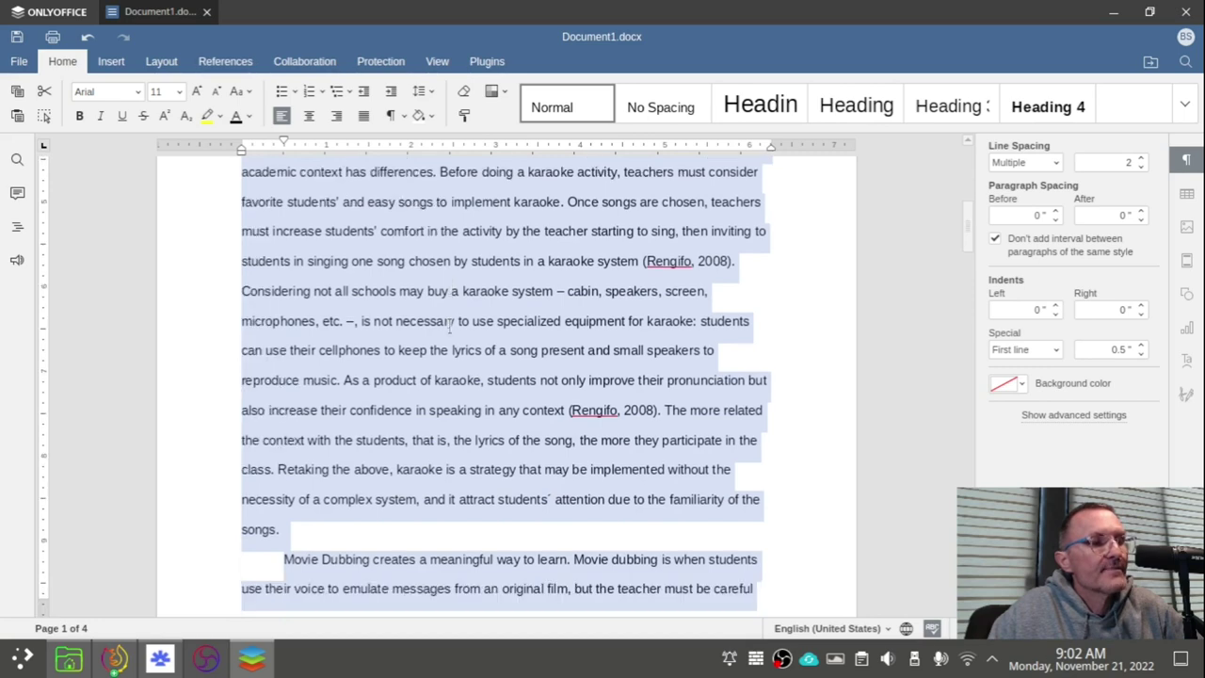
scroll(441, 337, up, 7)
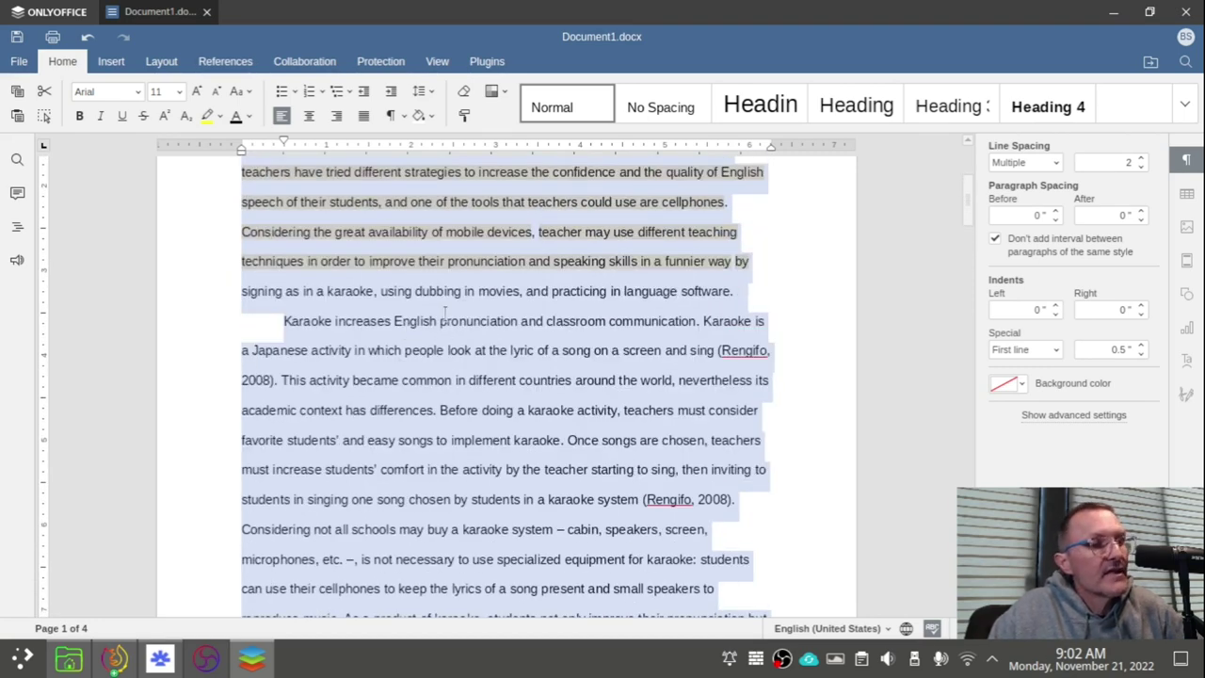
scroll(445, 312, down, 3)
scroll(450, 334, up, 5)
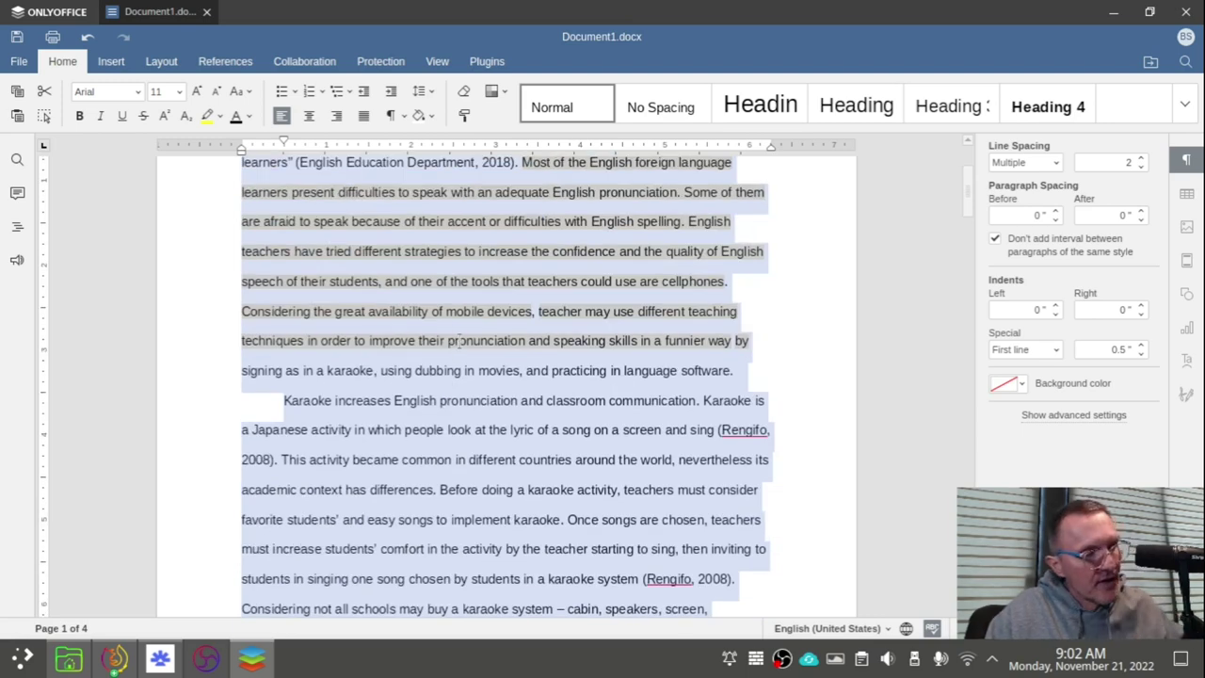
key(alt+Tab)
key(alt+Tab)
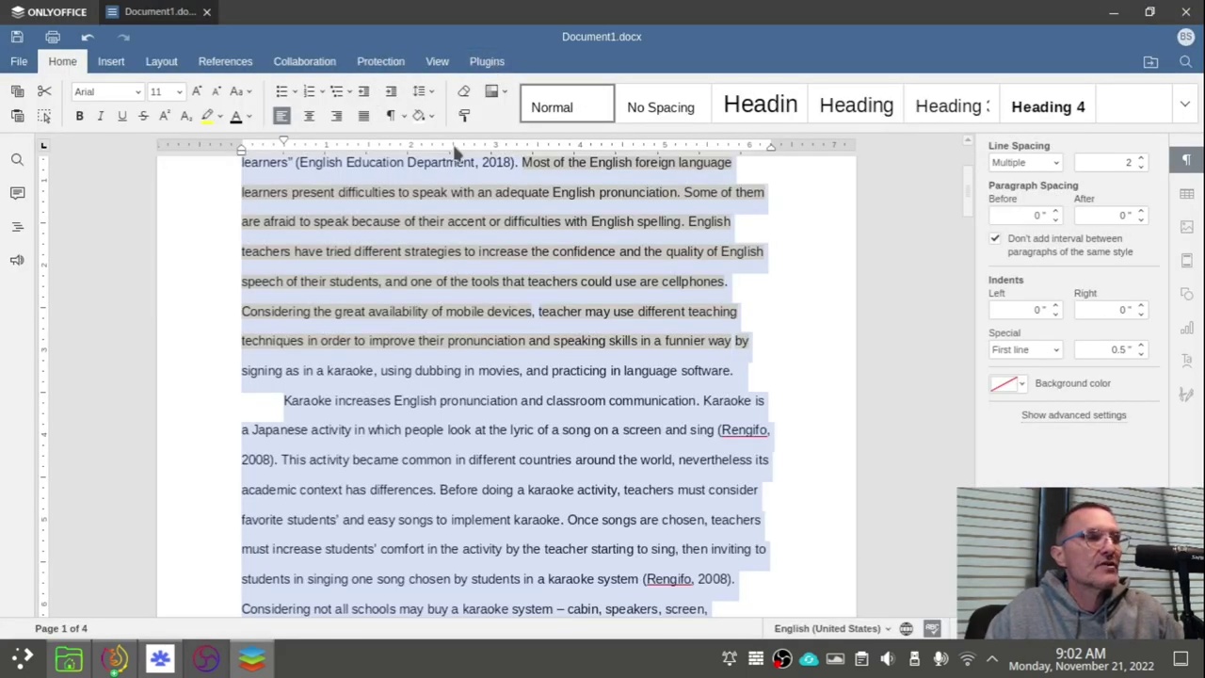
Step: Switch to the Firefox browser and search the web for "parenthetical vs. narrative citations" in a new tab
click(114, 657)
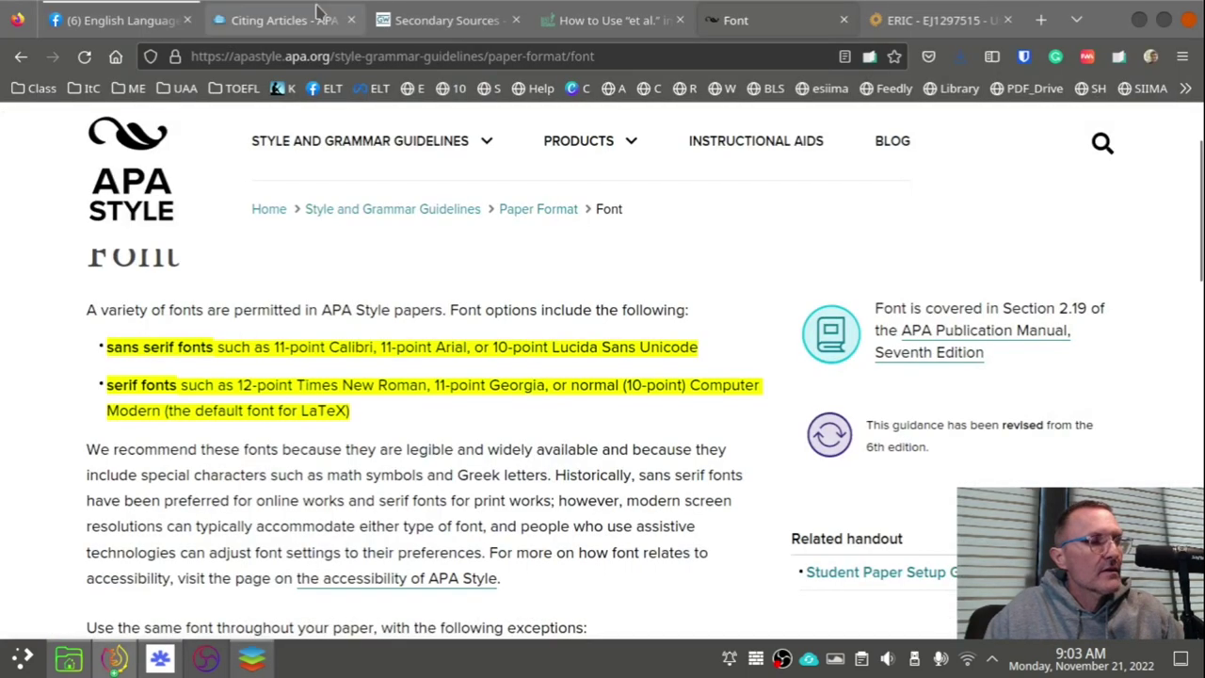
click(1040, 20)
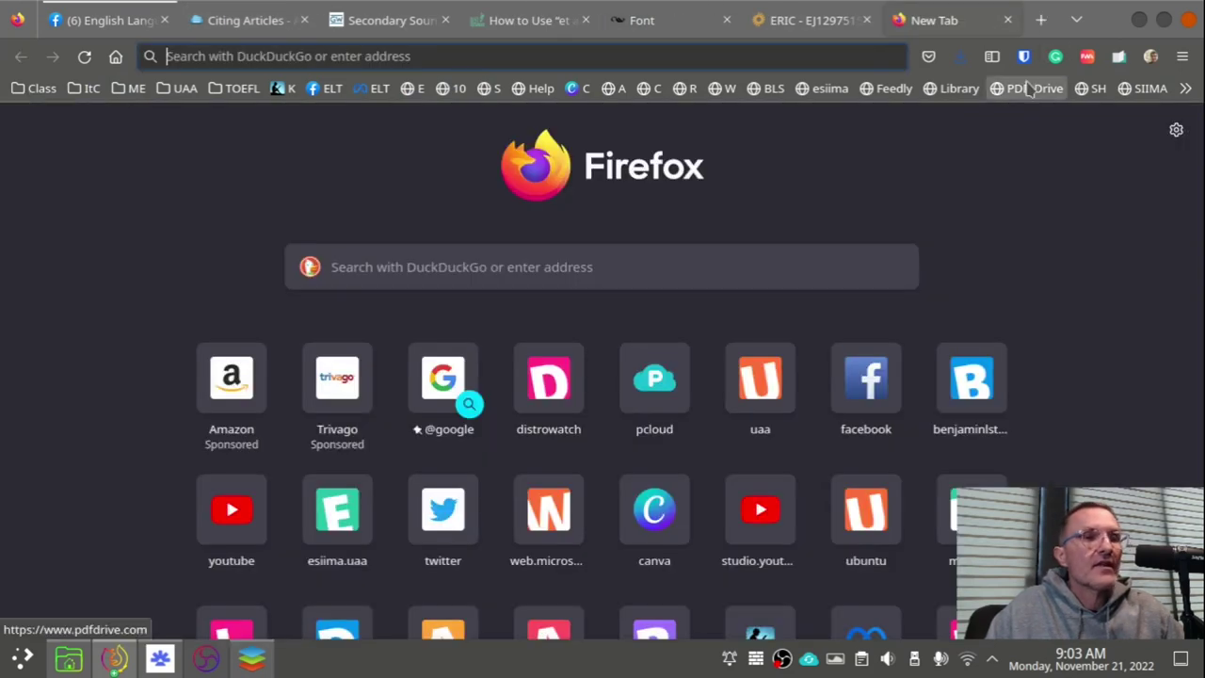
text(parent)
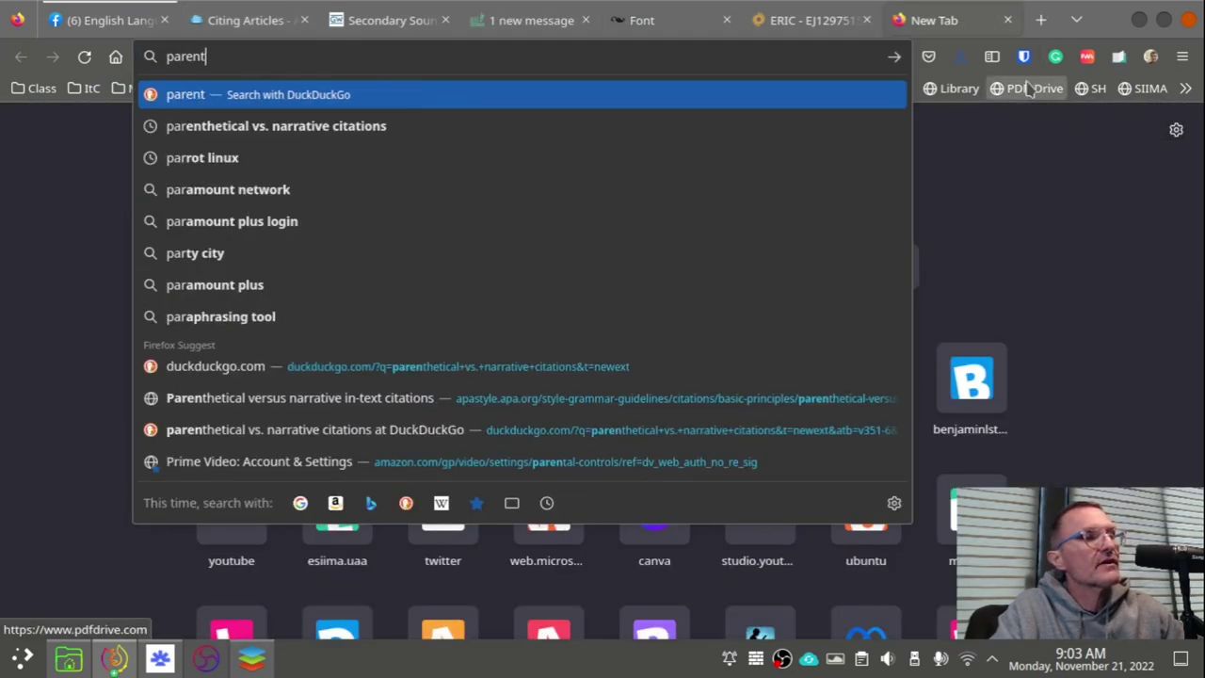
key(Down)
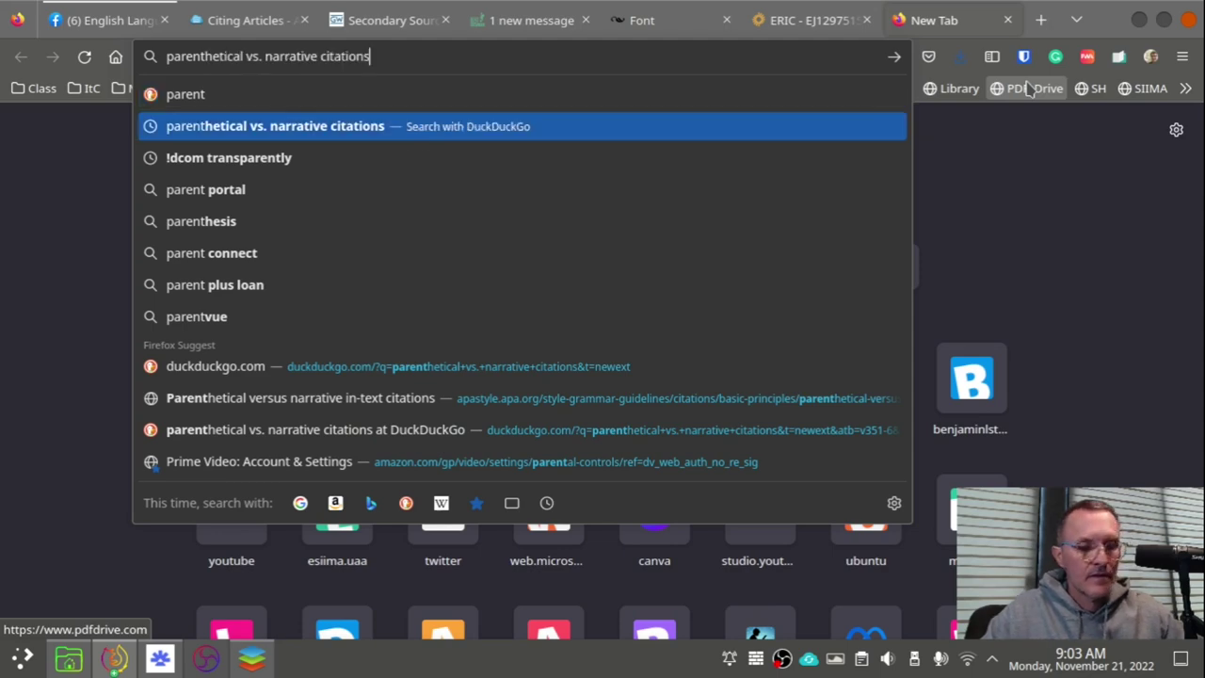
key(Return)
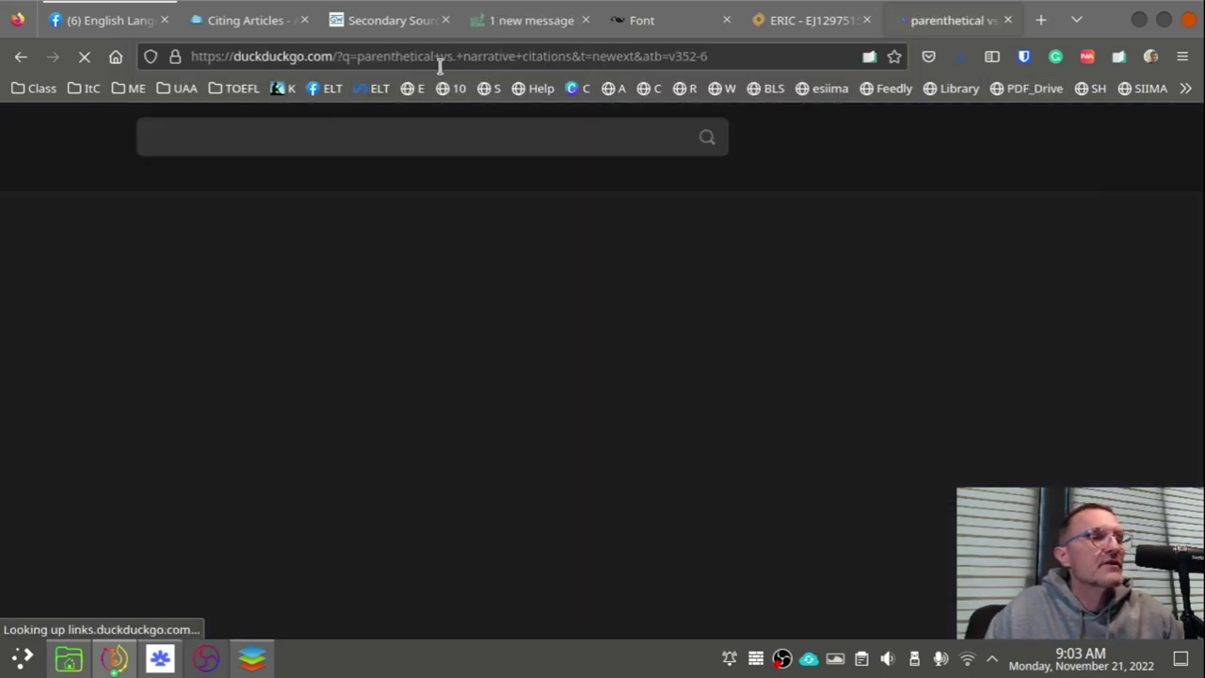
Step: Open the APA Style result "Parenthetical Versus Narrative In-Text Citations" and skim its guidance
click(438, 58)
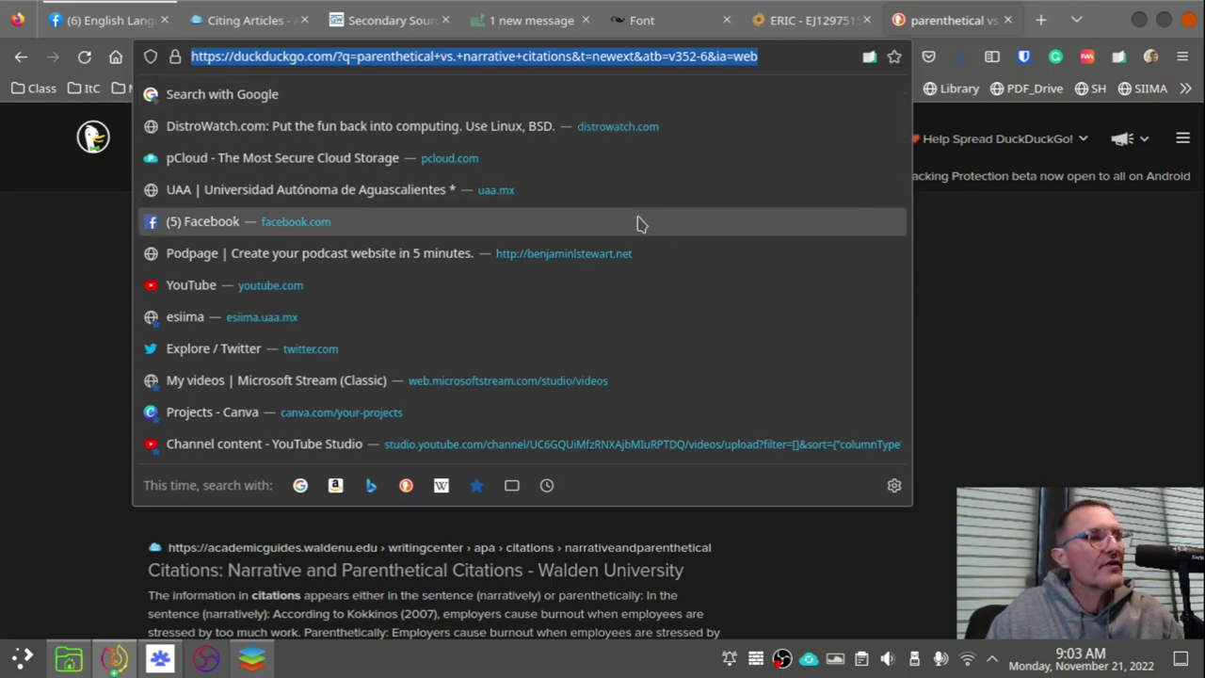
click(1068, 329)
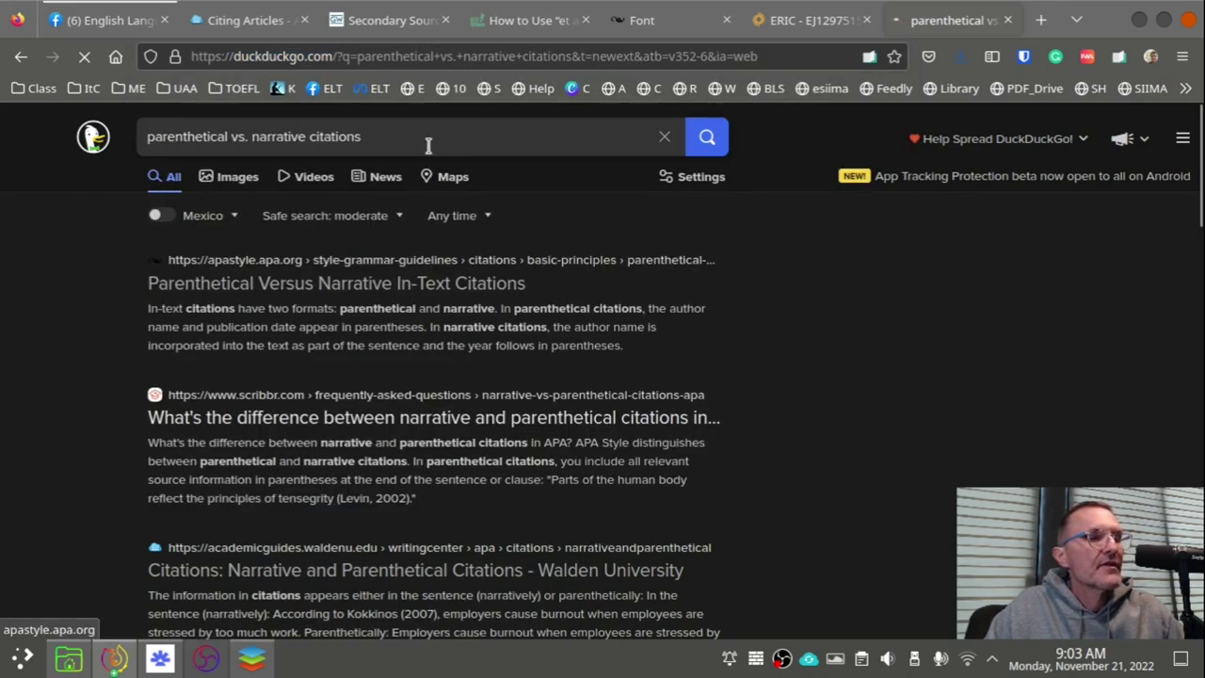
click(379, 91)
click(386, 284)
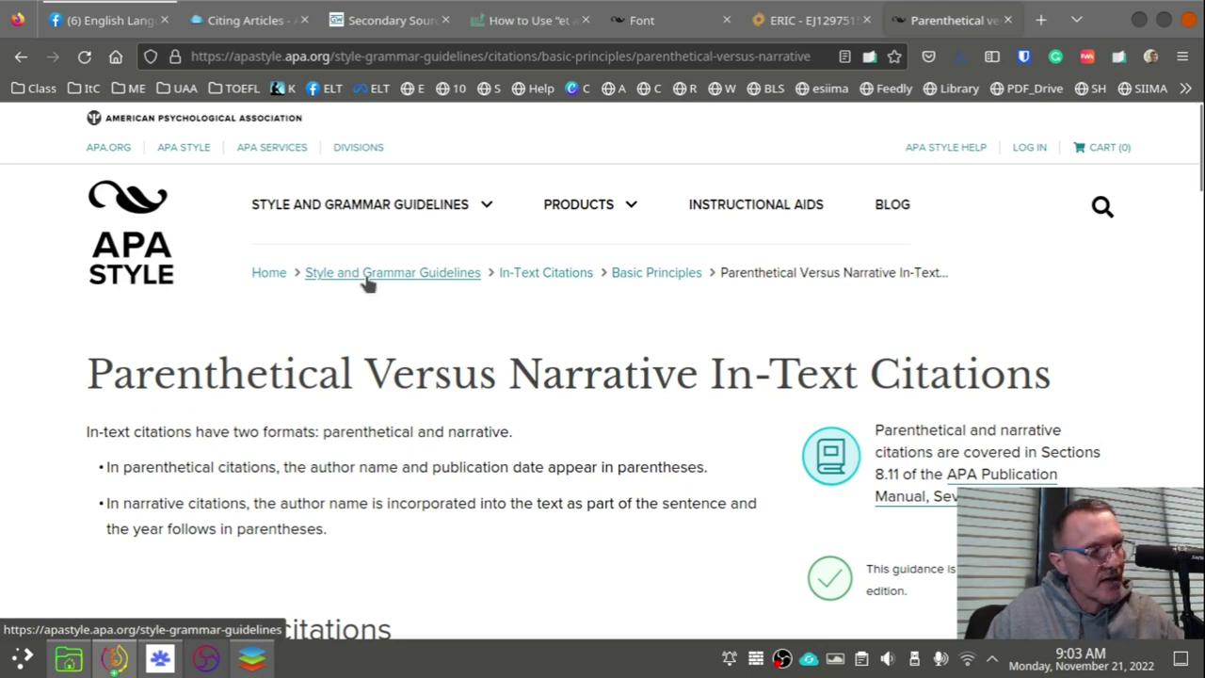
scroll(389, 285, down, 4)
scroll(389, 285, down, 1)
scroll(389, 285, up, 5)
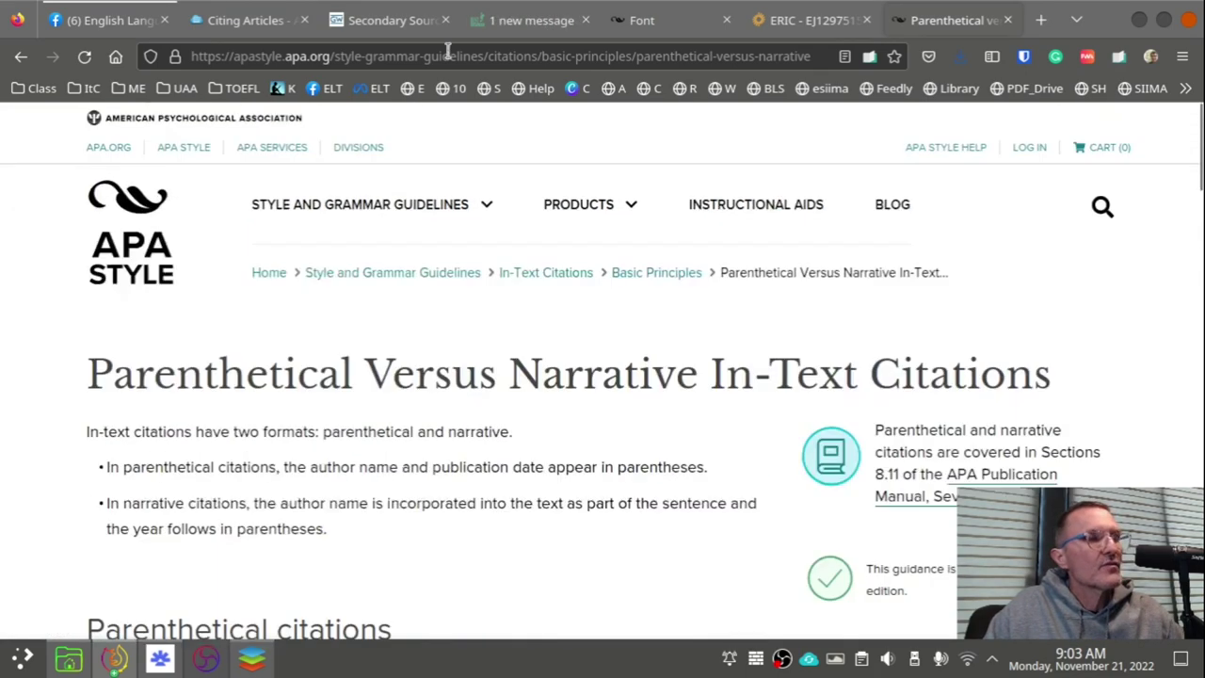
Step: Copy the APA Style page's address and add it to the notes' Links list as "Parenthetical versus narrative in-text citations"
double_click(445, 56)
click(445, 56)
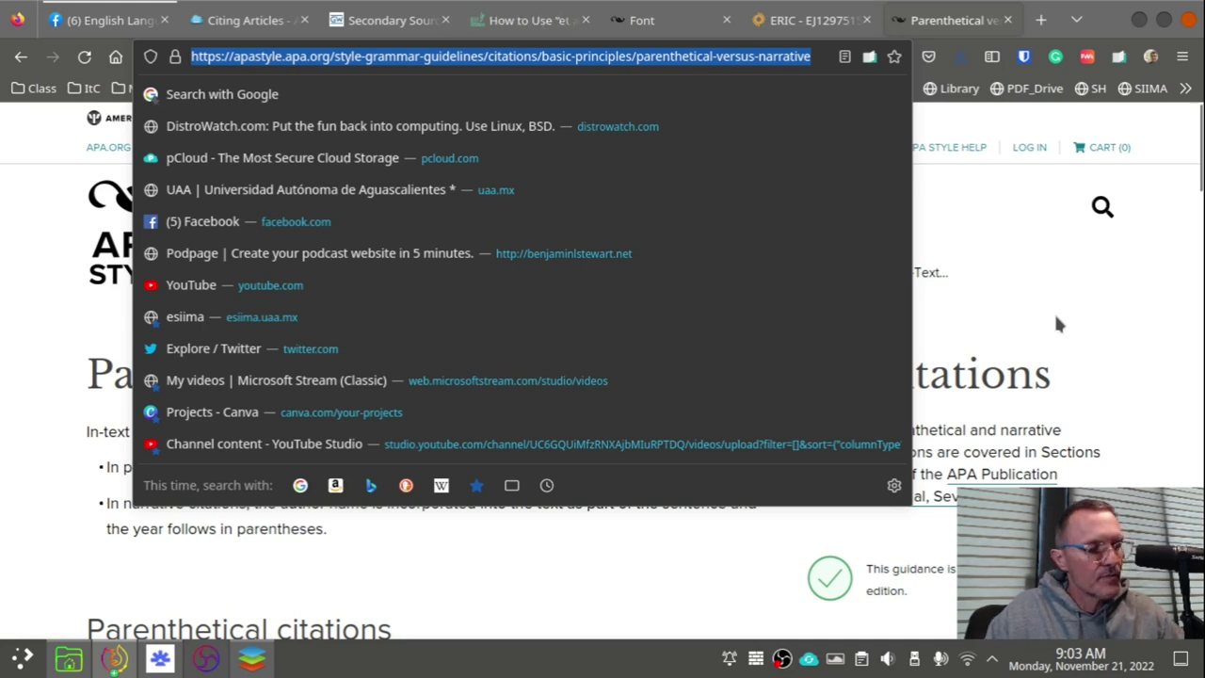
key(alt+Tab)
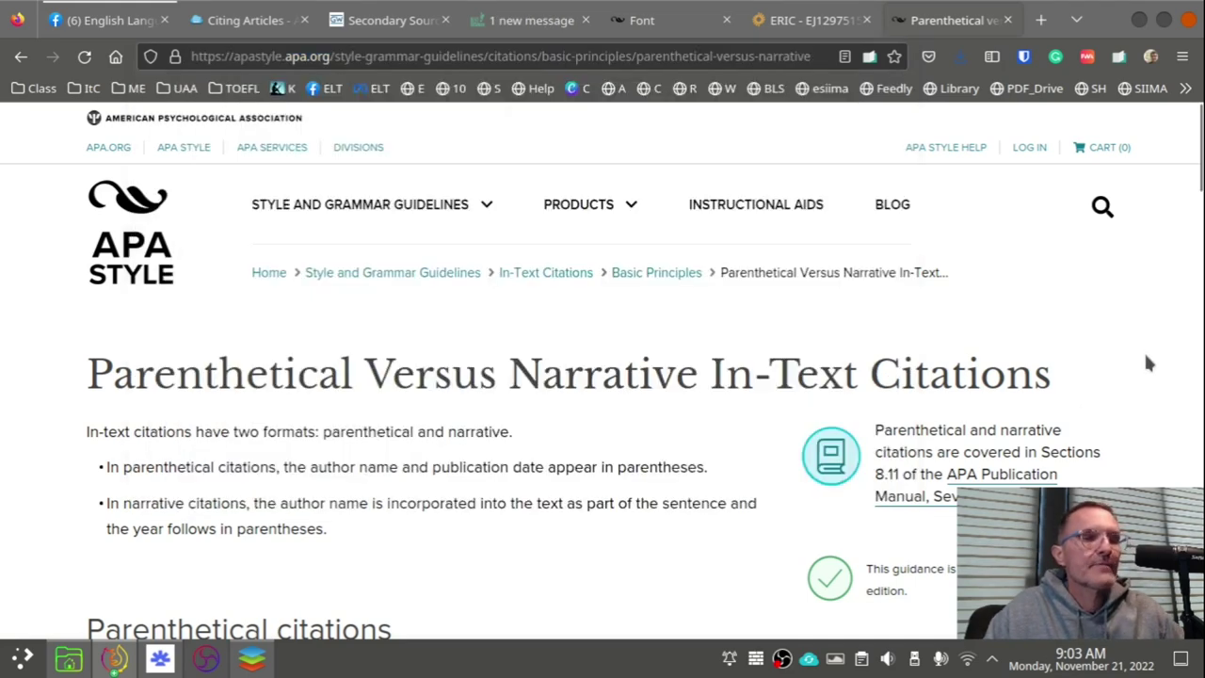
key(alt+Tab)
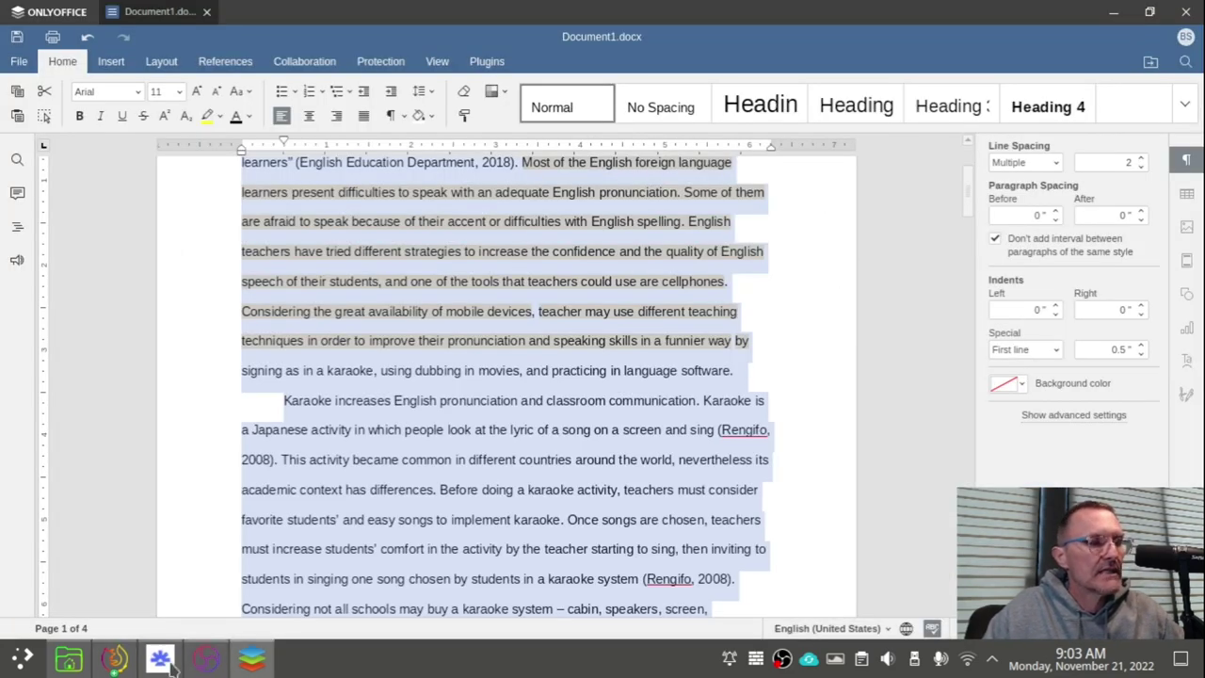
key(Return)
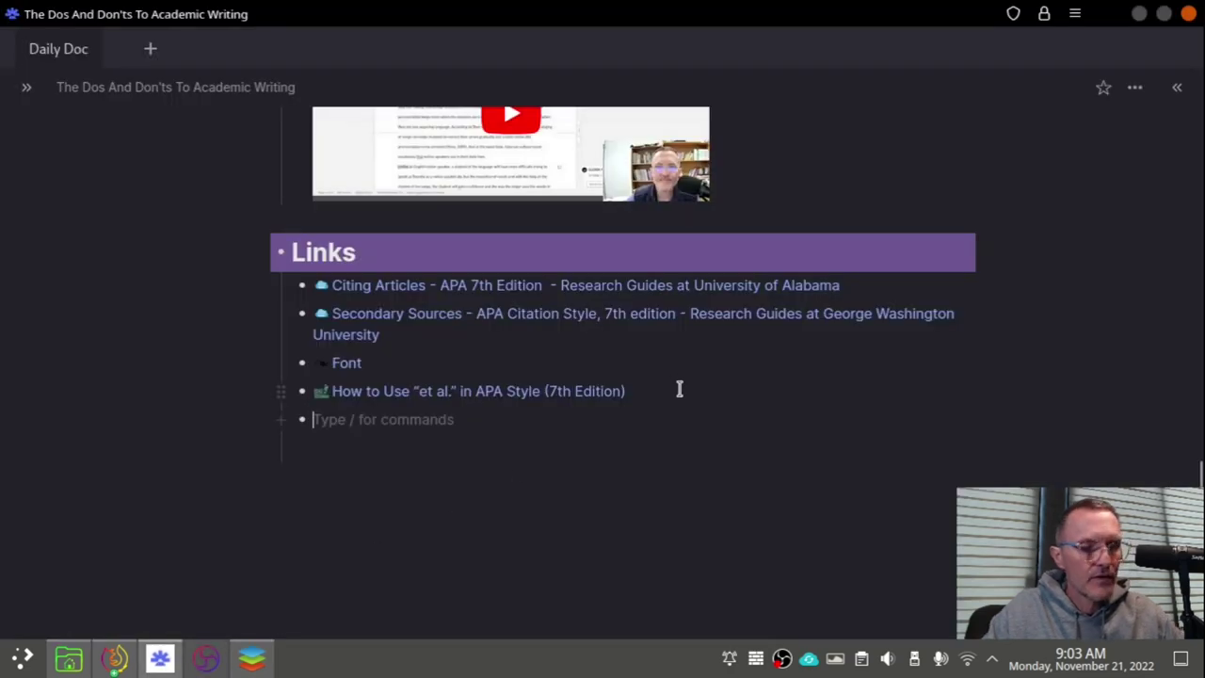
text(Parenthetical versus narrative in-text citations)
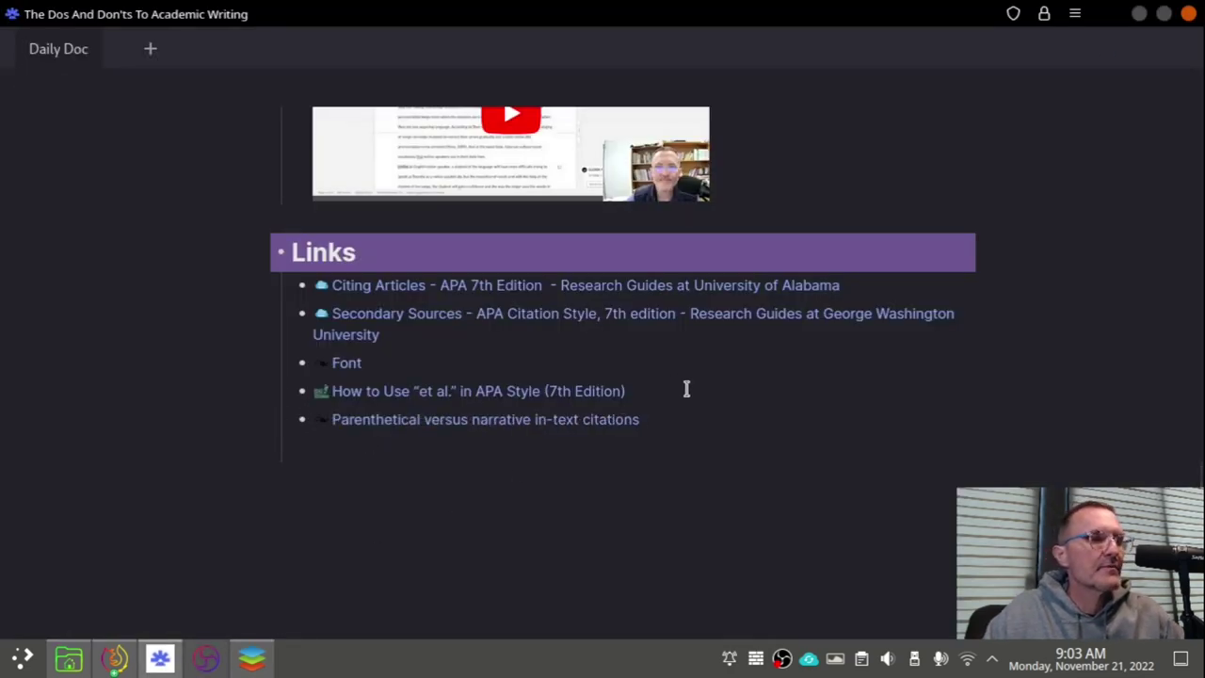
Step: Return to the essay in ONLYOFFICE, then check the Links section in the notes
key(alt+Tab)
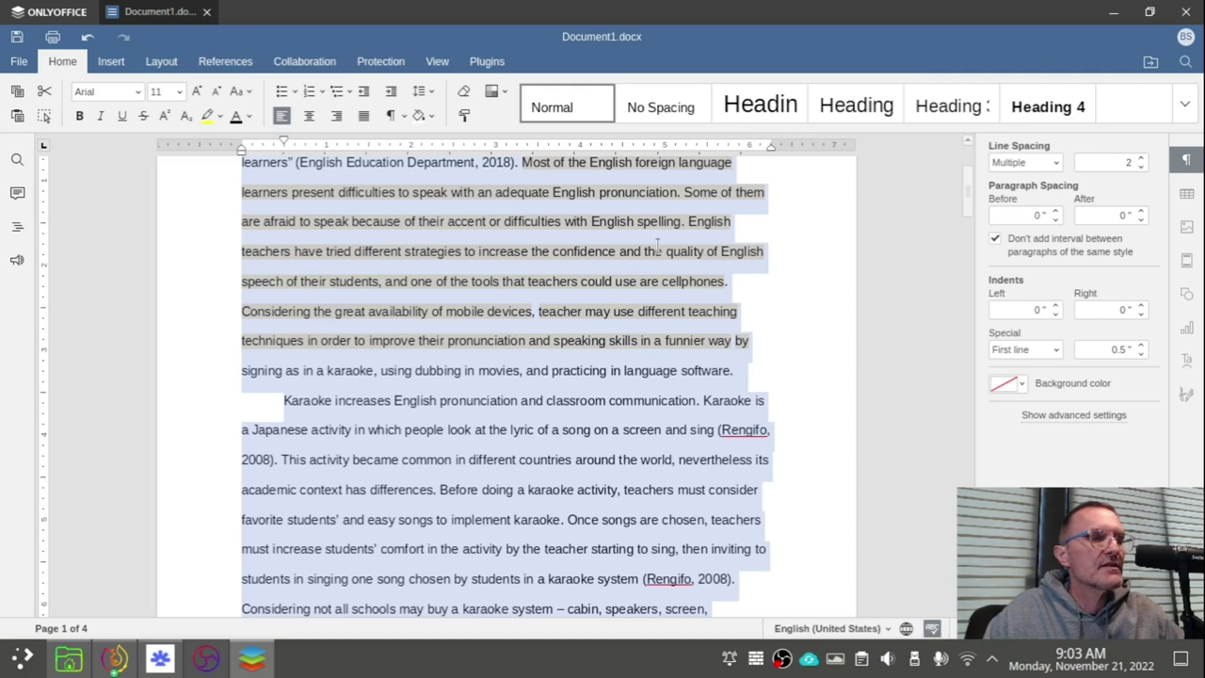
scroll(642, 264, up, 3)
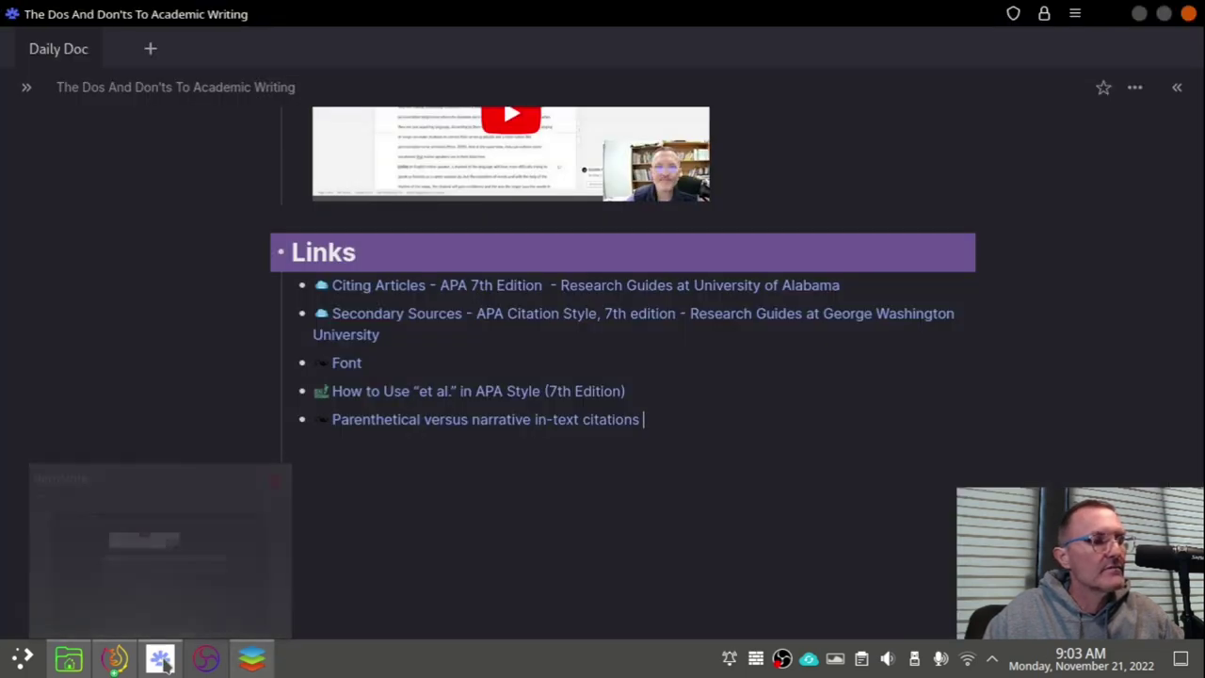
click(162, 662)
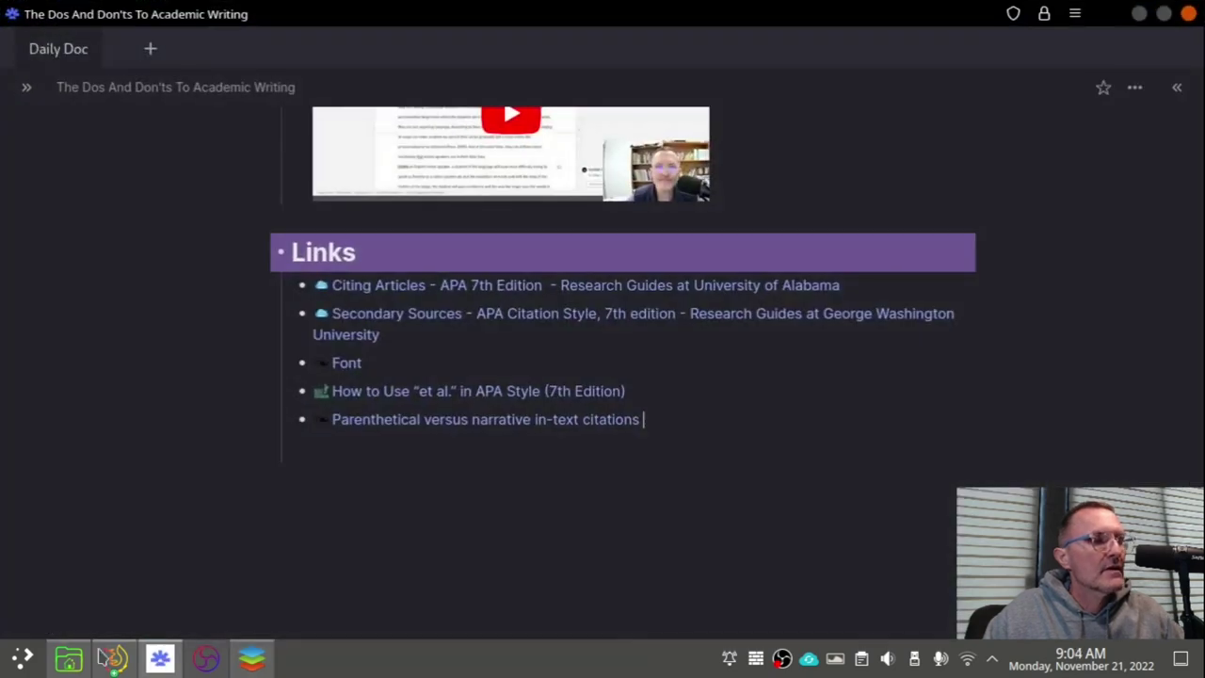
Step: Switch to Firefox and highlight the parenthetical citation example about falsely balanced news coverage on the APA Style page
click(115, 660)
scroll(419, 337, down, 5)
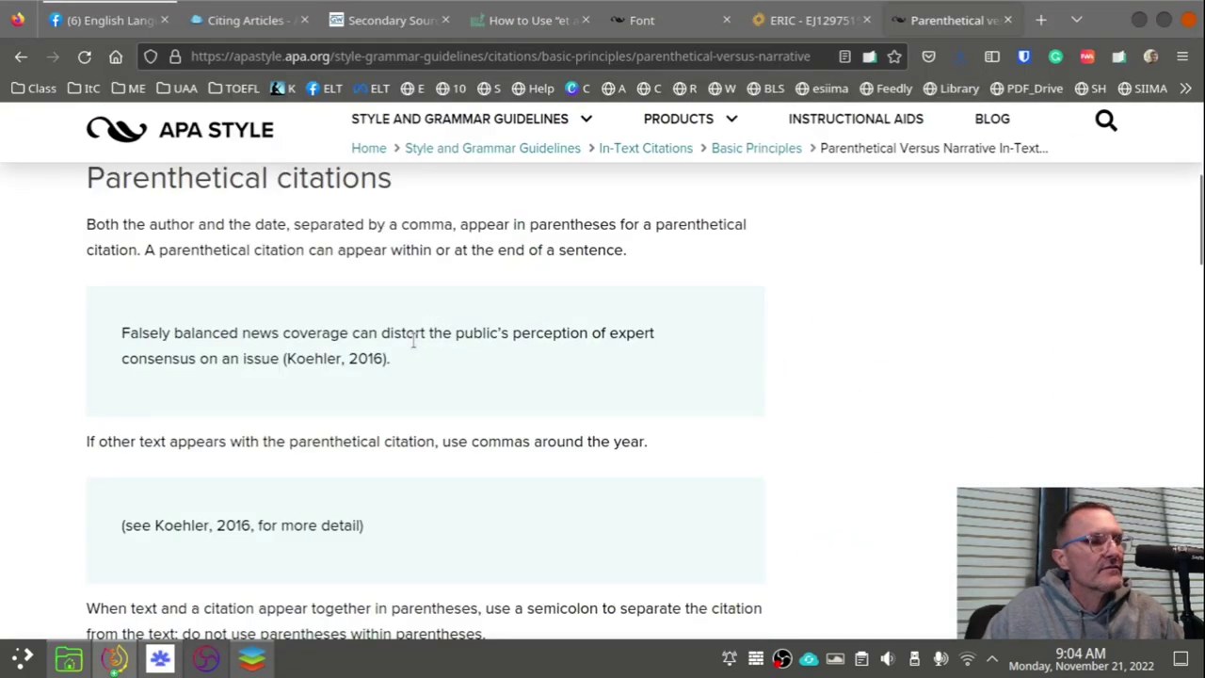
drag(394, 360, 117, 329)
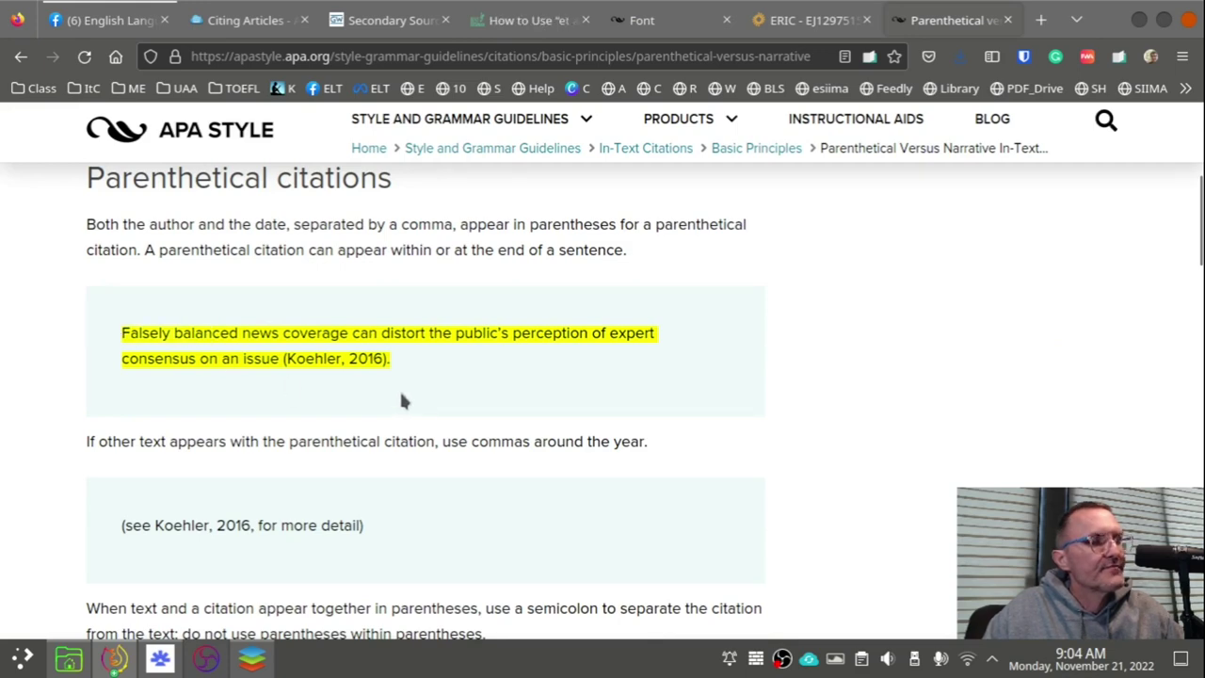
scroll(523, 430, up, 5)
scroll(523, 431, down, 5)
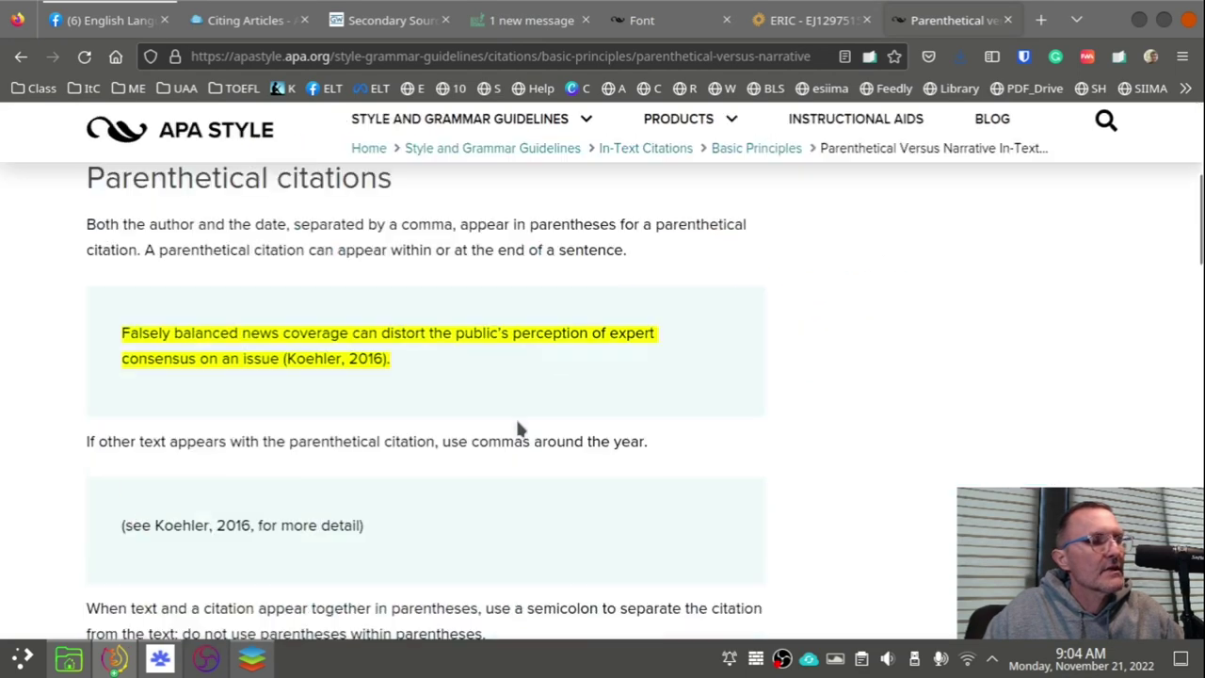
Step: Highlight the narrative citation example beginning "Koehler (2016) noted" and return to the start of the APA Style page
scroll(516, 426, down, 10)
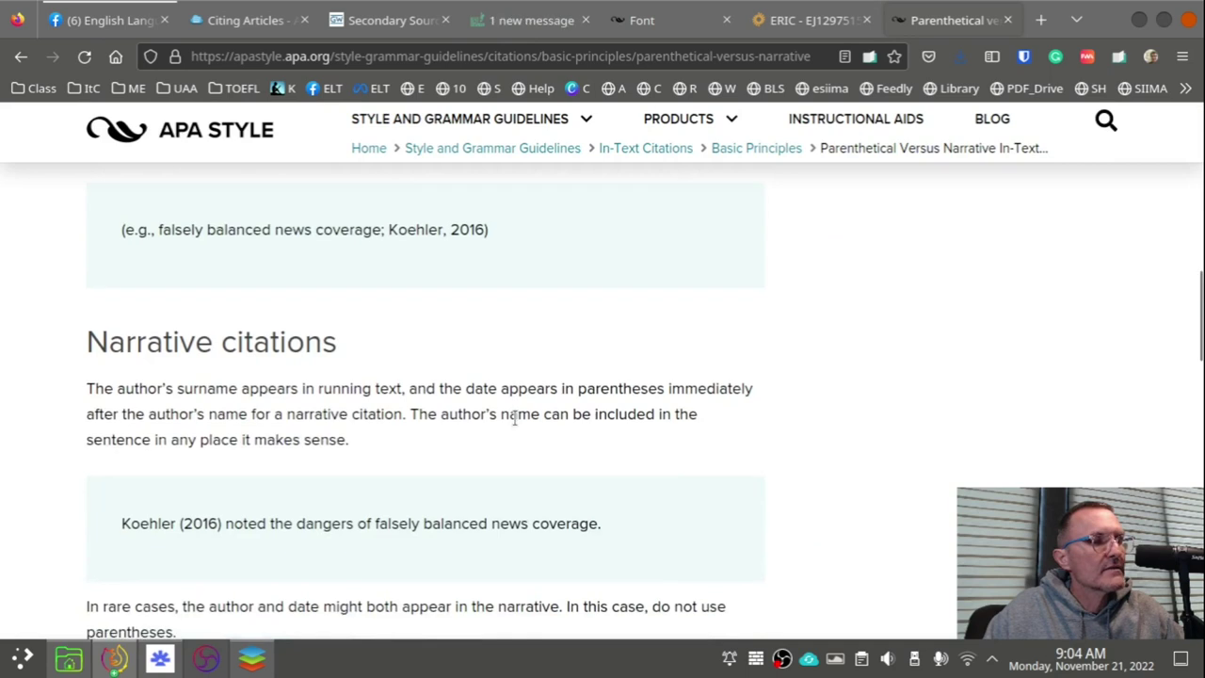
scroll(512, 490, down, 2)
drag(161, 399, 613, 408)
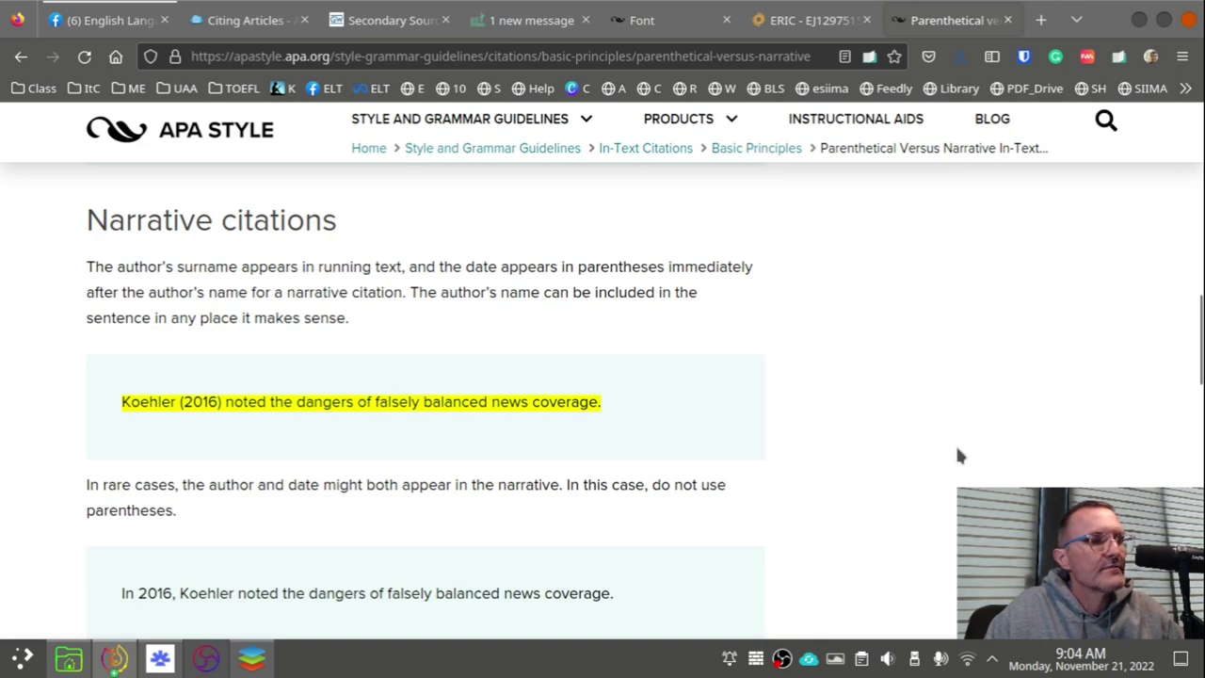
scroll(955, 452, up, 5)
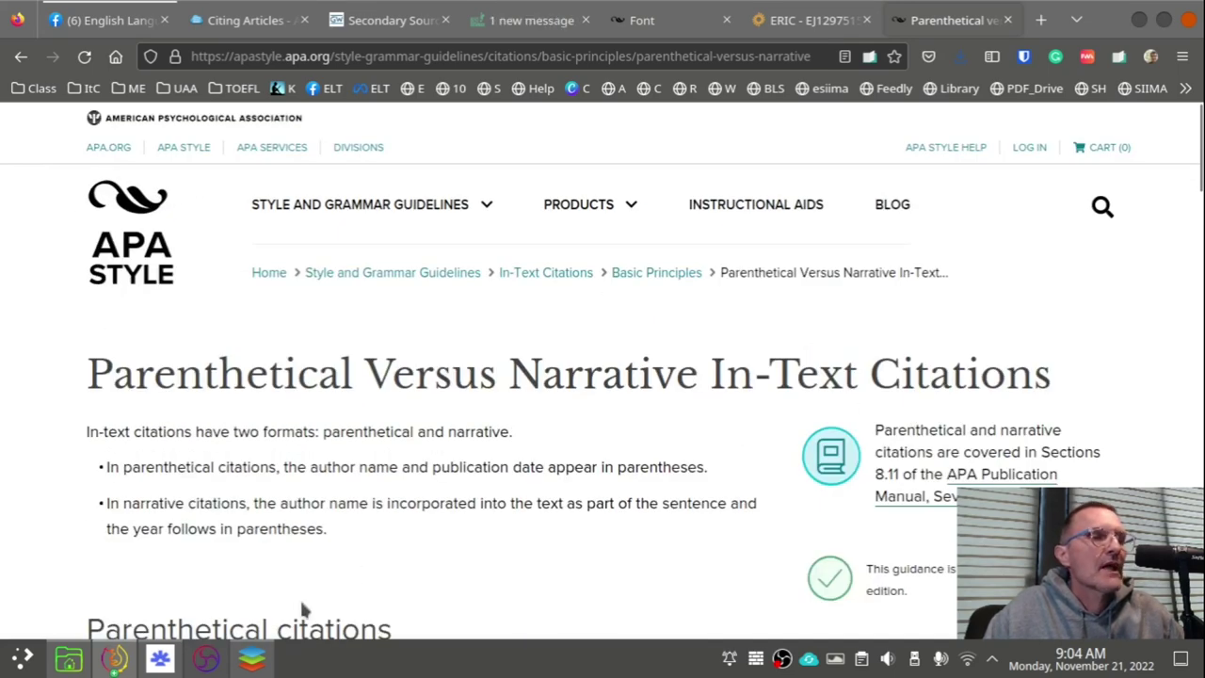
Step: Switch to the ONLYOFFICE essay to check its first page, and go back to the RemNote notes
click(254, 659)
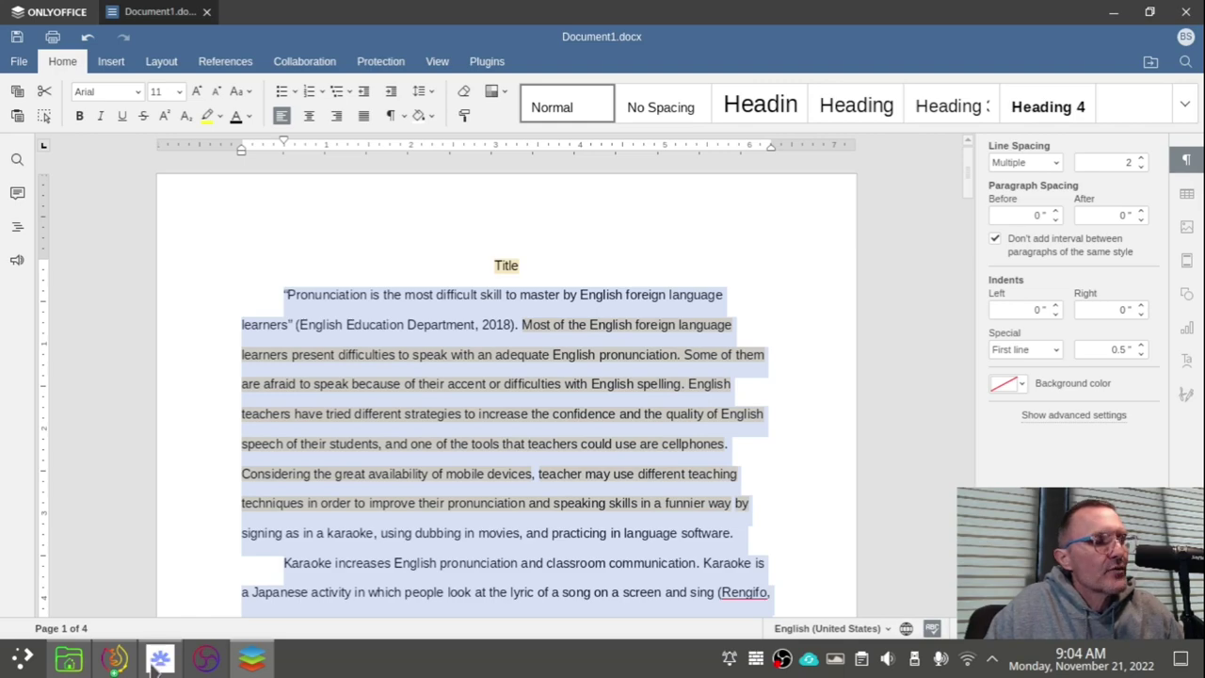
mouse_move(158, 664)
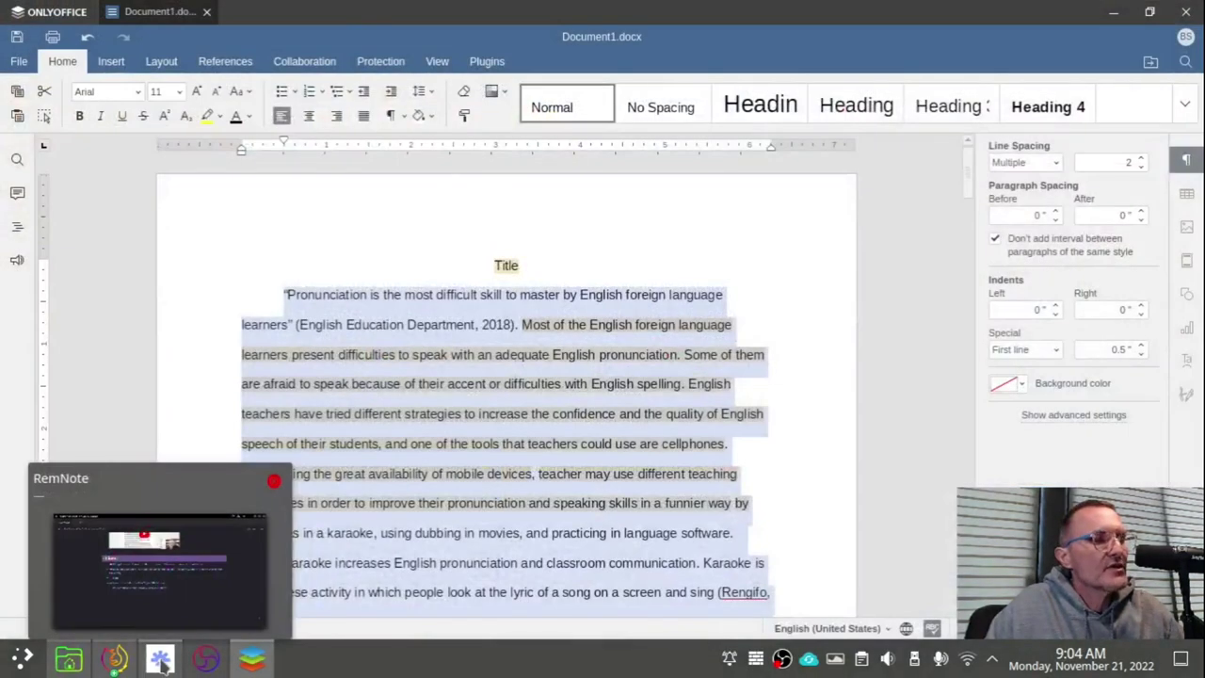
click(160, 664)
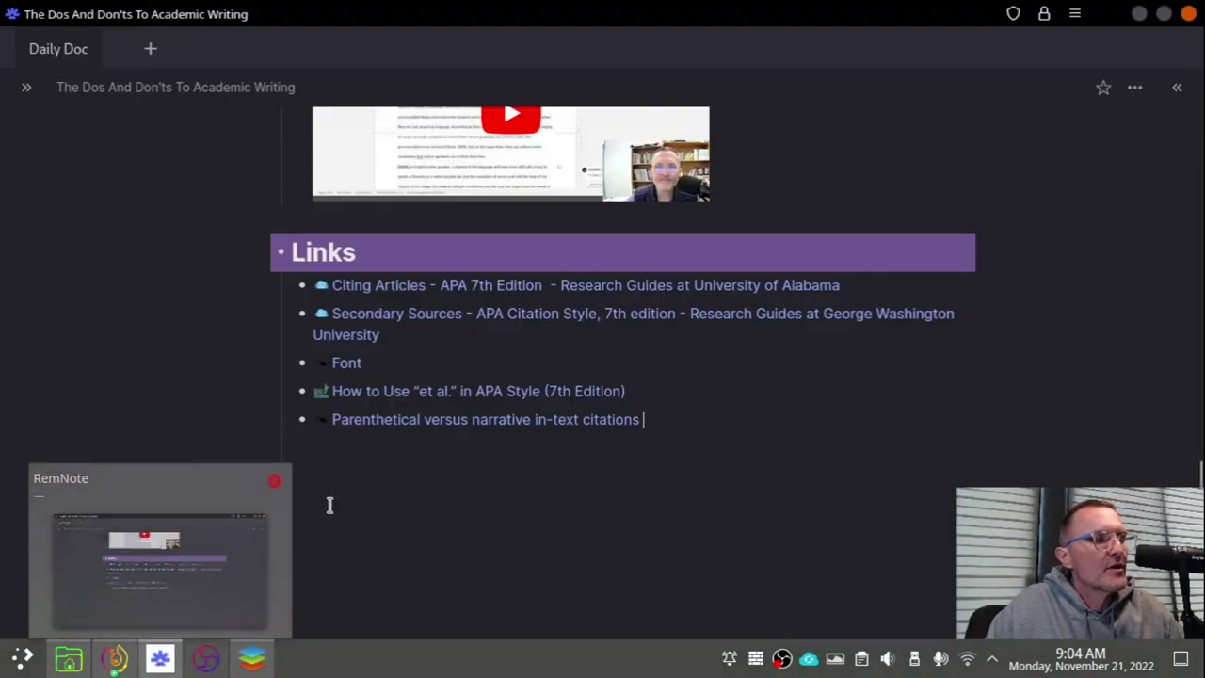
Step: Switch to Firefox and minimize the two YouTube Studio live streaming windows to get back to the APA Style page
click(114, 659)
click(114, 659)
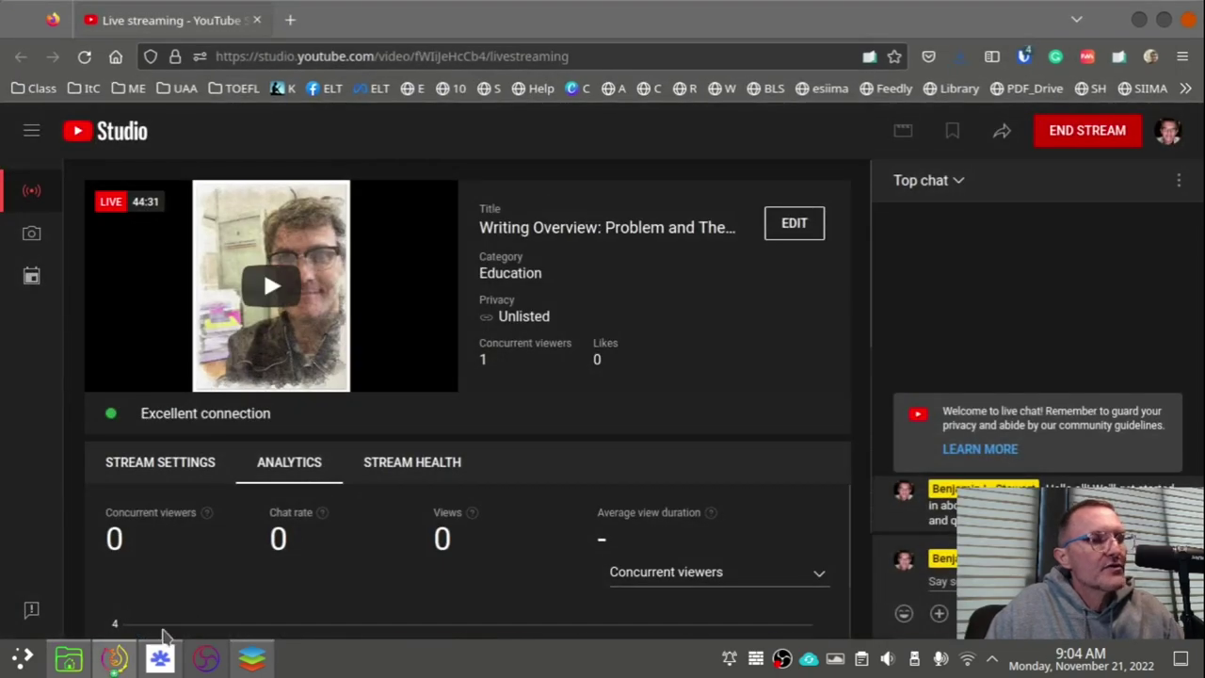
click(113, 659)
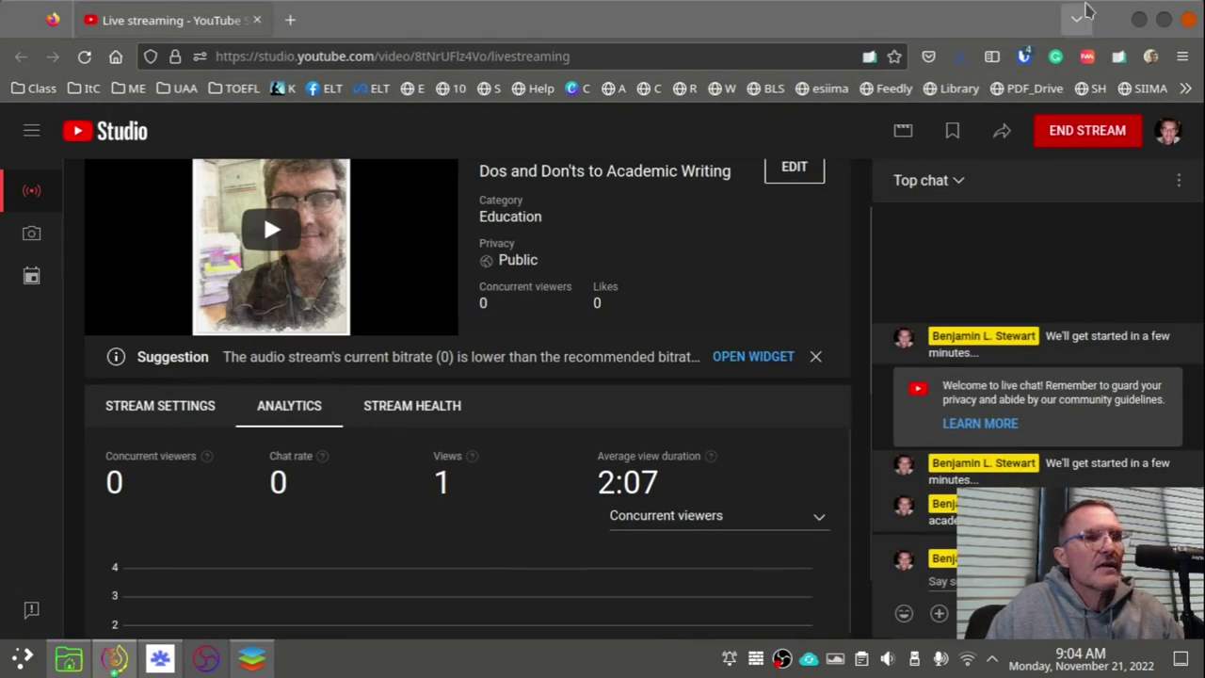
click(1140, 20)
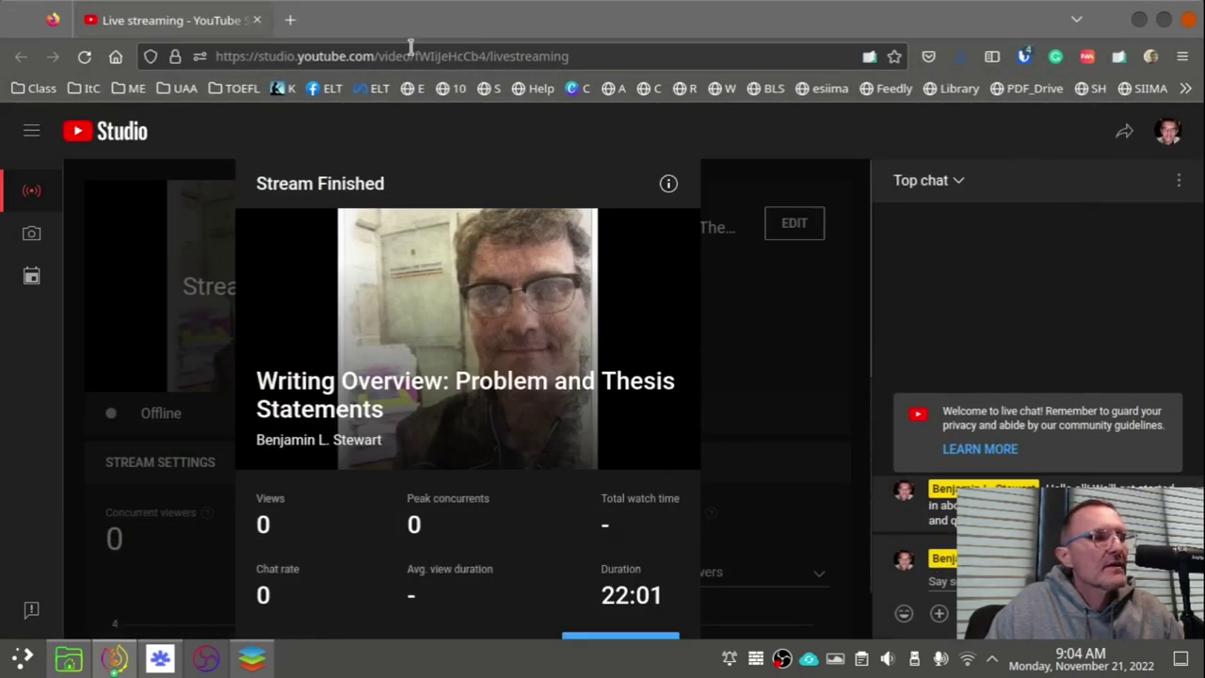
click(1139, 19)
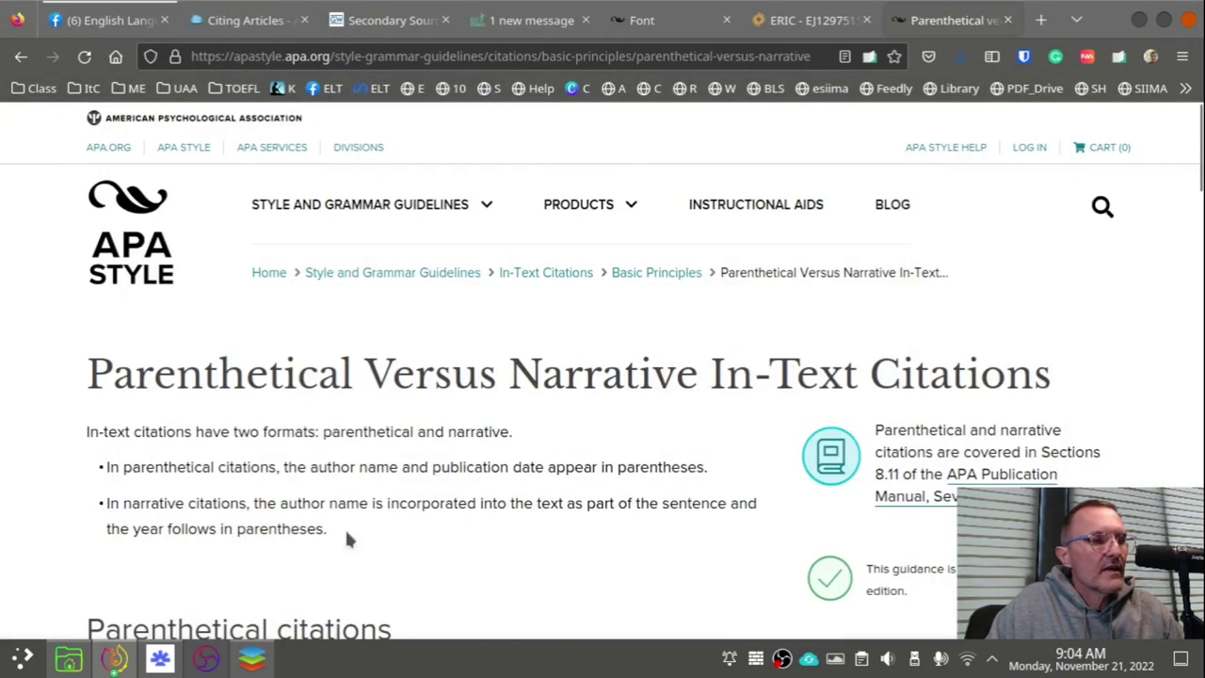
Step: Switch to the RemNote notes and review the Dos list from its beginning down to the Don'ts heading
click(160, 659)
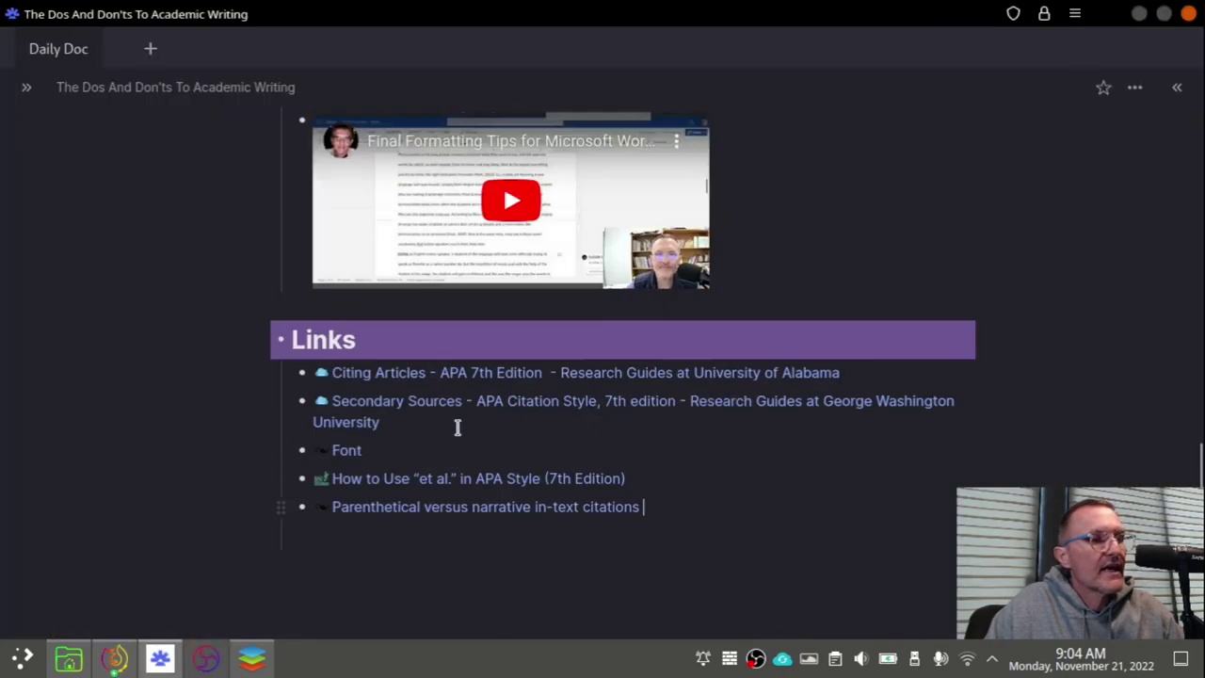
scroll(458, 426, up, 15)
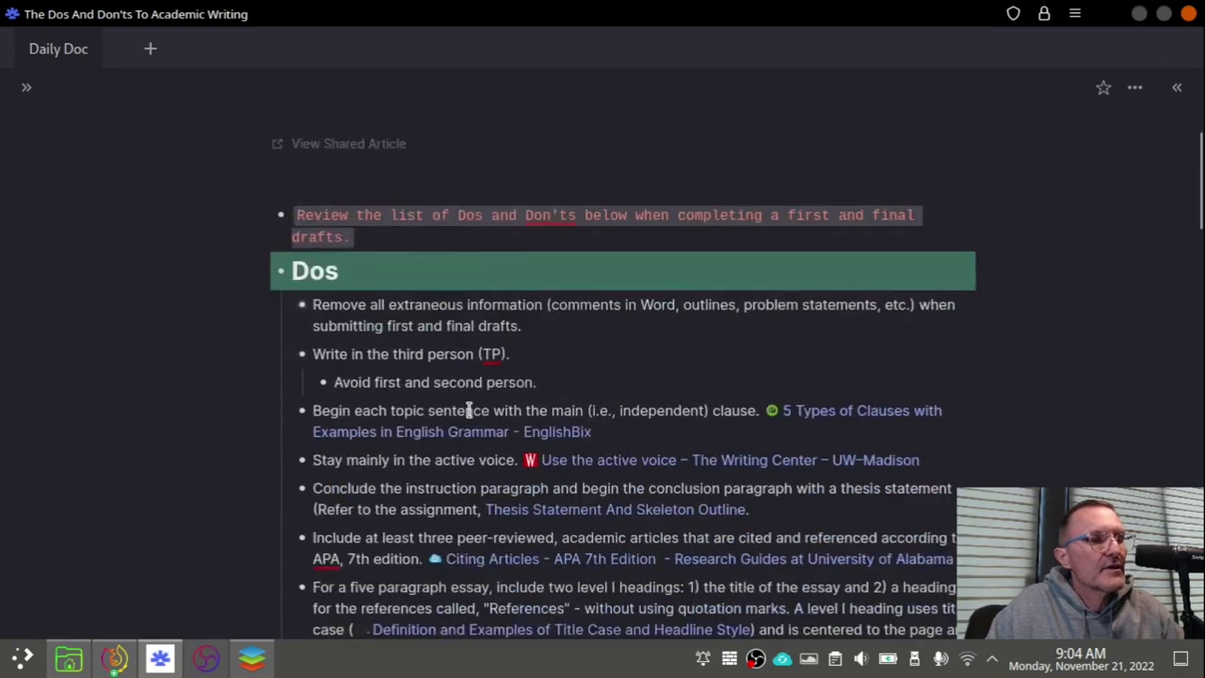
scroll(468, 410, down, 3)
scroll(458, 396, down, 2)
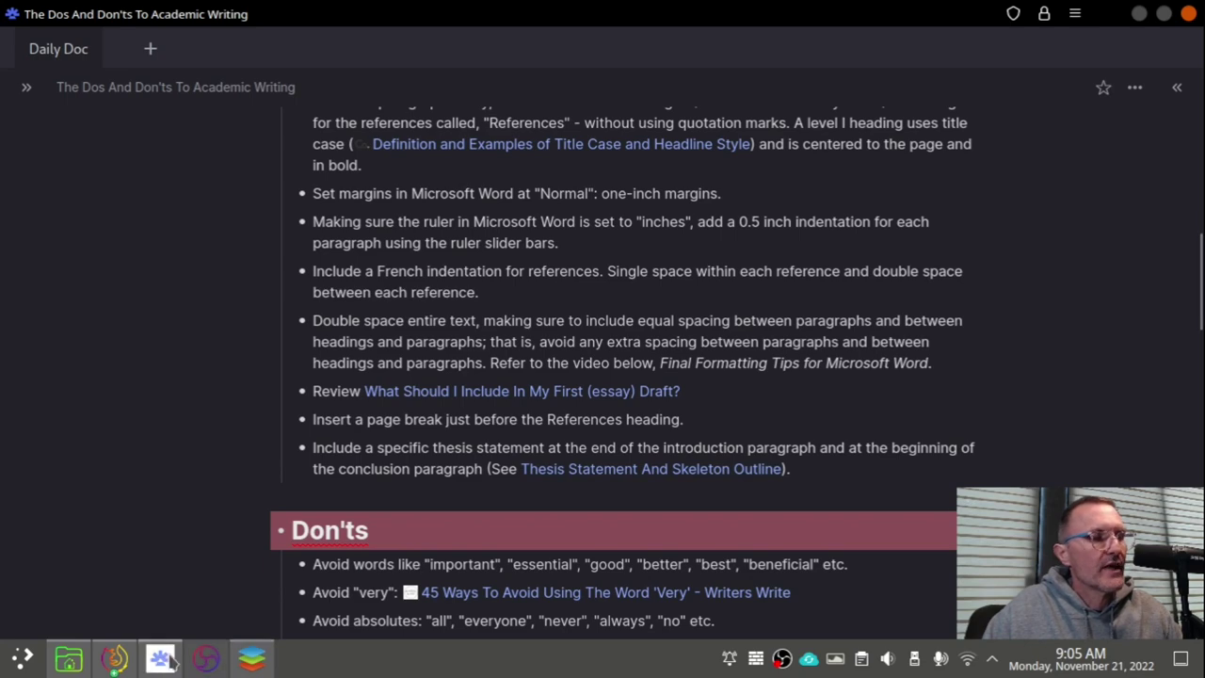
mouse_move(156, 657)
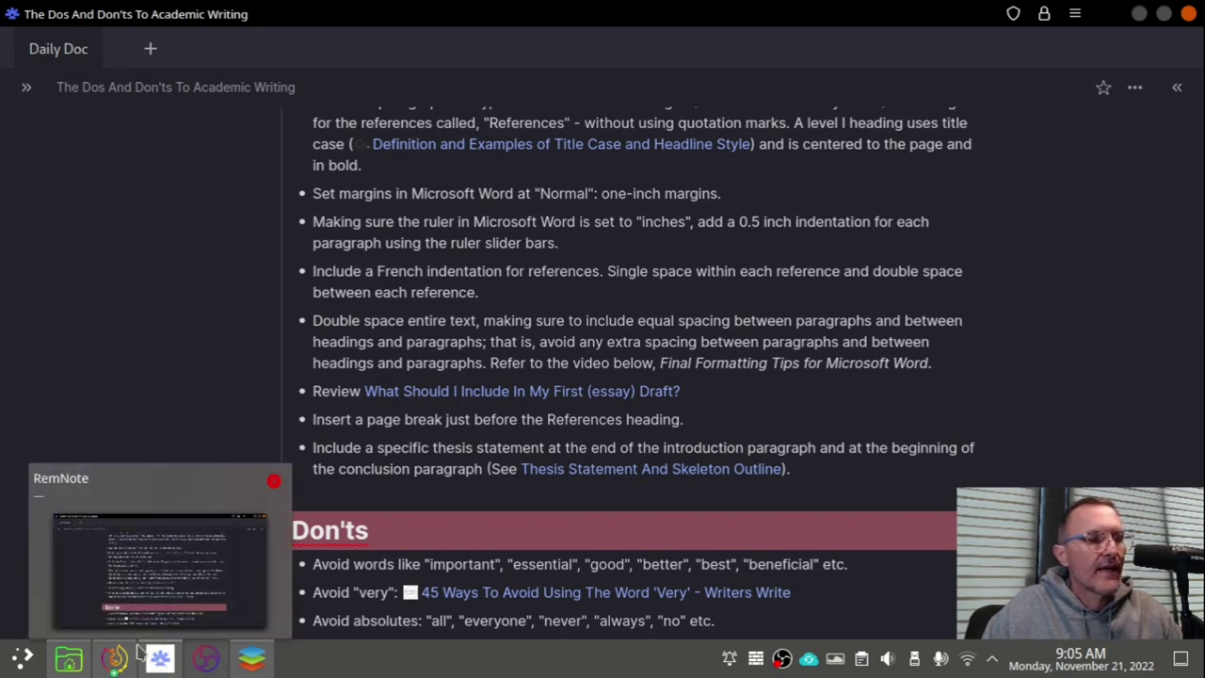